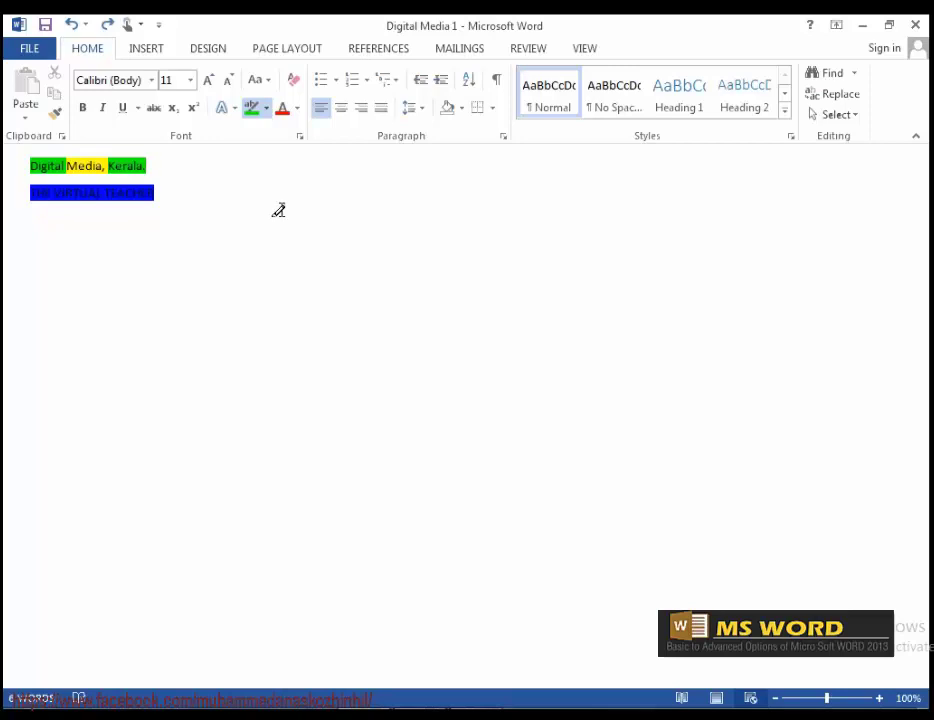
# Remove the highlight colour from both lines of text, "Digital Media, Kerala." and "THE VIRTUAL TEACHER".
pyautogui.click(266, 109)
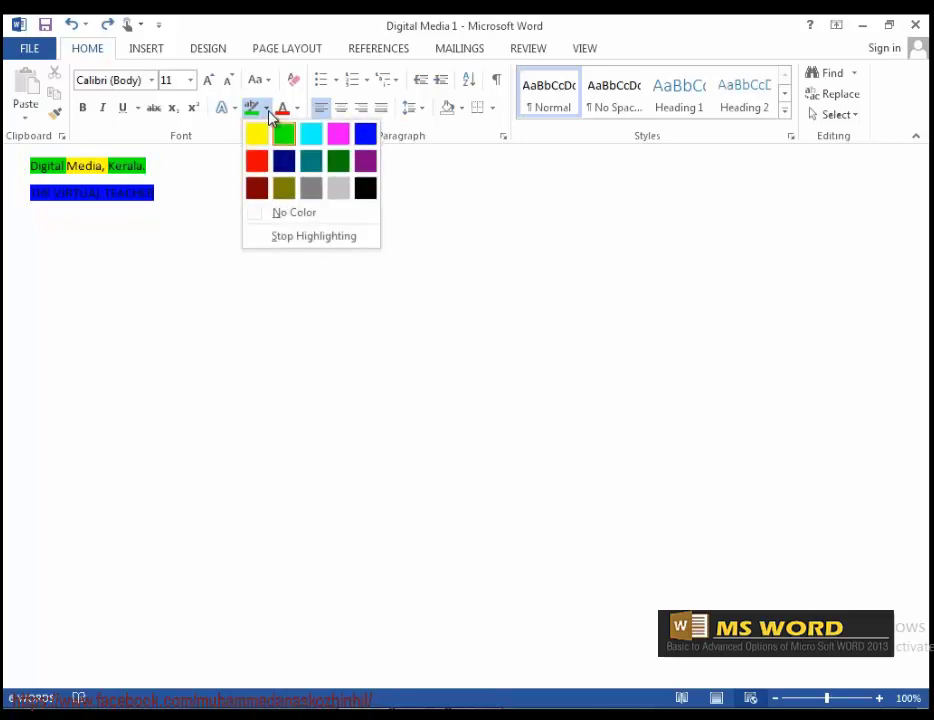
pyautogui.click(290, 213)
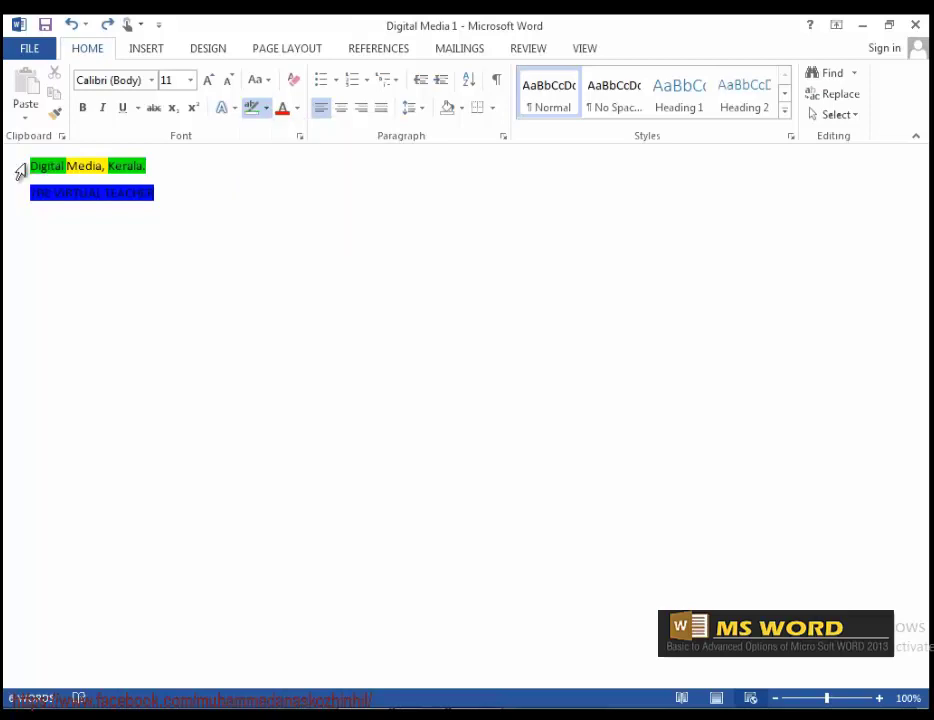
pyautogui.moveTo(24, 163); pyautogui.dragTo(154, 196)
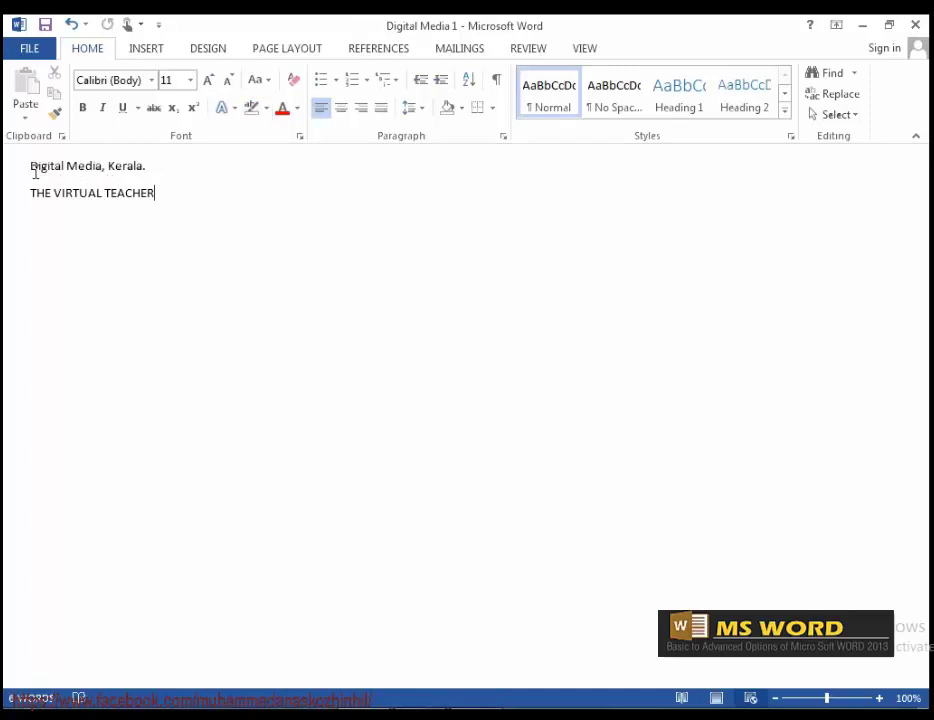
# Enlarge the "Digital Media, Kerala." line step by step to font size 28.
pyautogui.moveTo(45, 165); pyautogui.dragTo(120, 170)
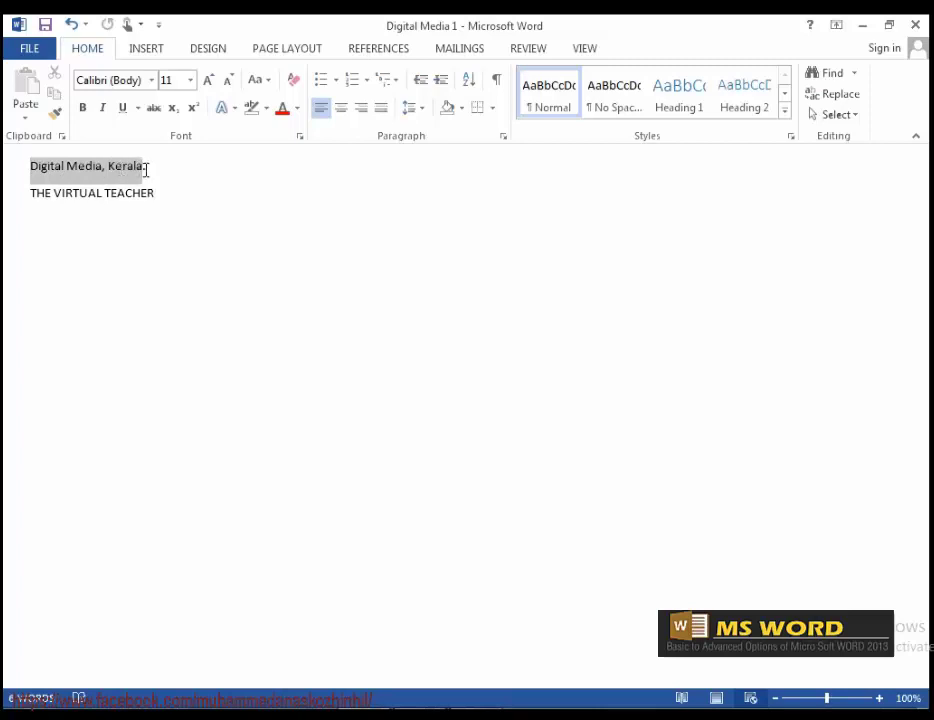
pyautogui.click(208, 80)
pyautogui.click(208, 80)
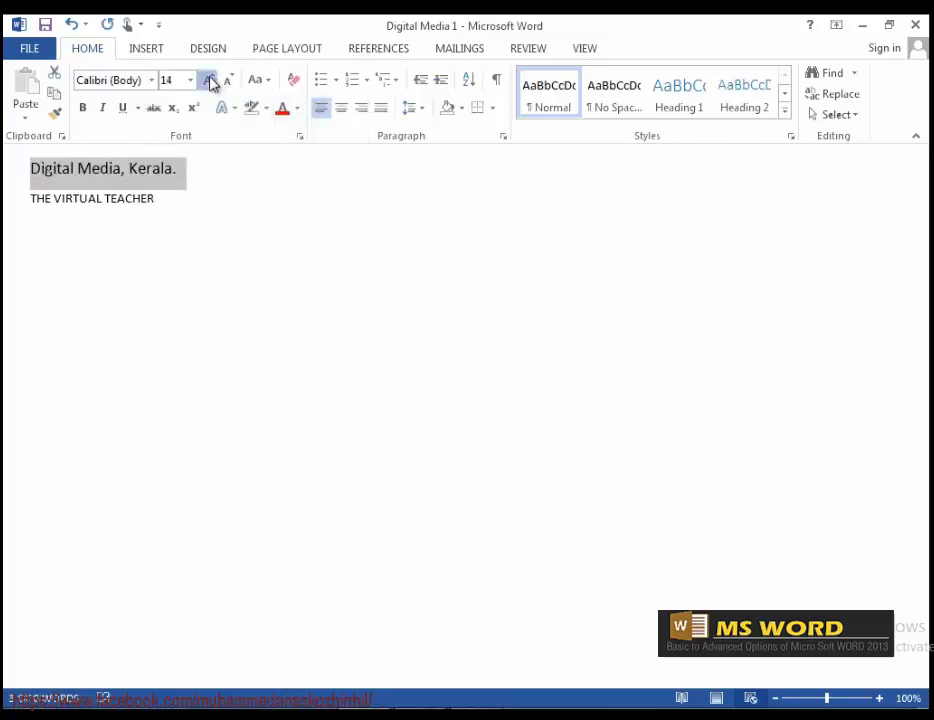
pyautogui.click(208, 80)
pyautogui.click(208, 80)
pyautogui.click(208, 80)
pyautogui.click(208, 80)
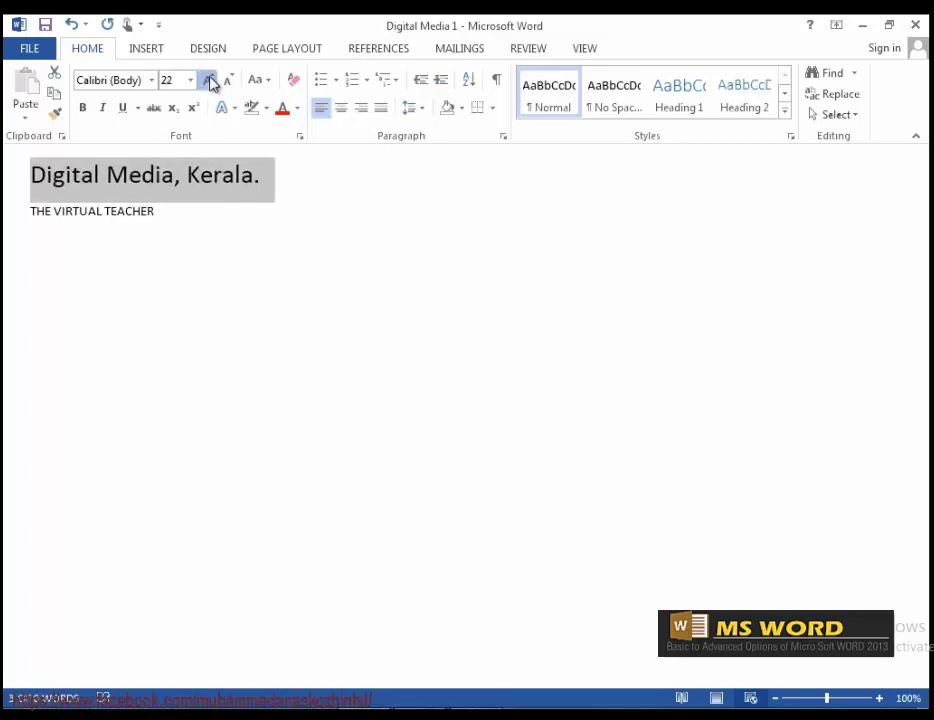
pyautogui.click(208, 80)
pyautogui.click(208, 80)
pyautogui.click(208, 80)
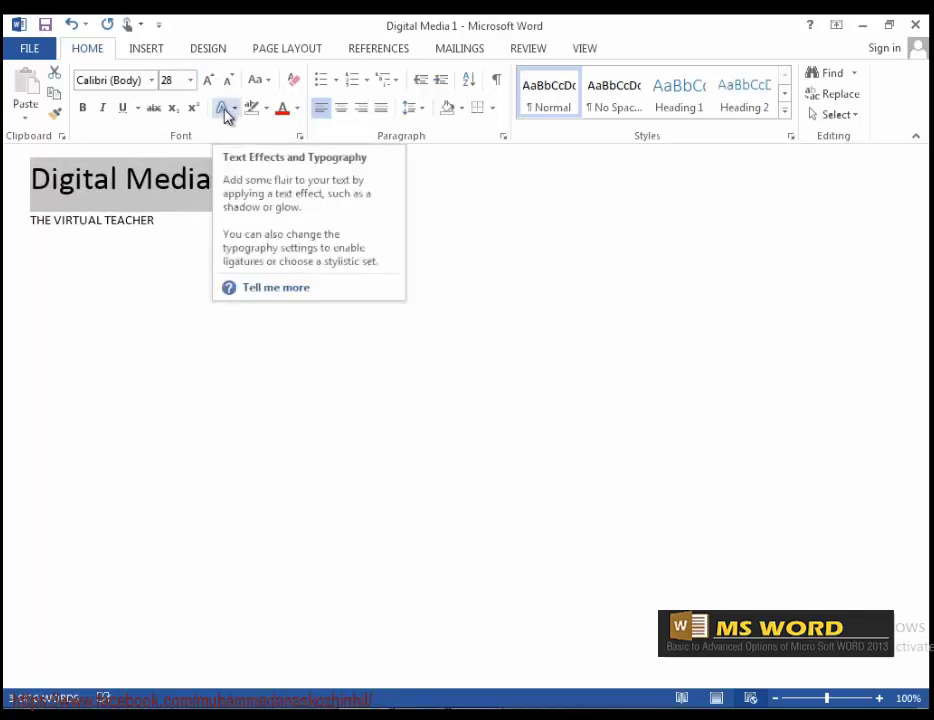
# Apply the preset text effect with blue fill, white outline and hard shadow to the "Digital Media, Kerala." line.
pyautogui.click(225, 110)
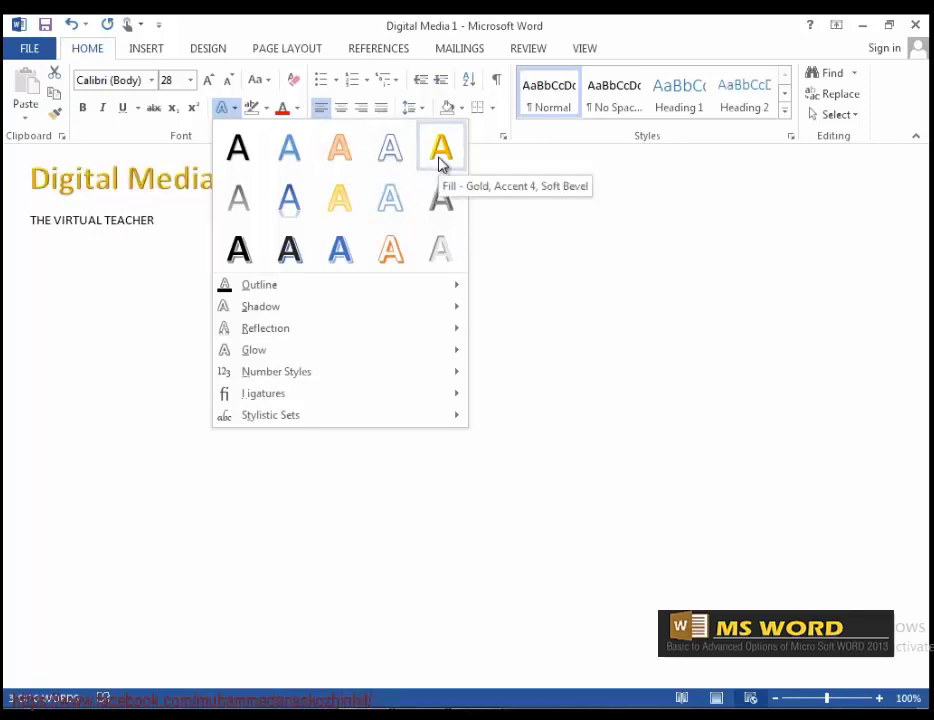
pyautogui.click(339, 252)
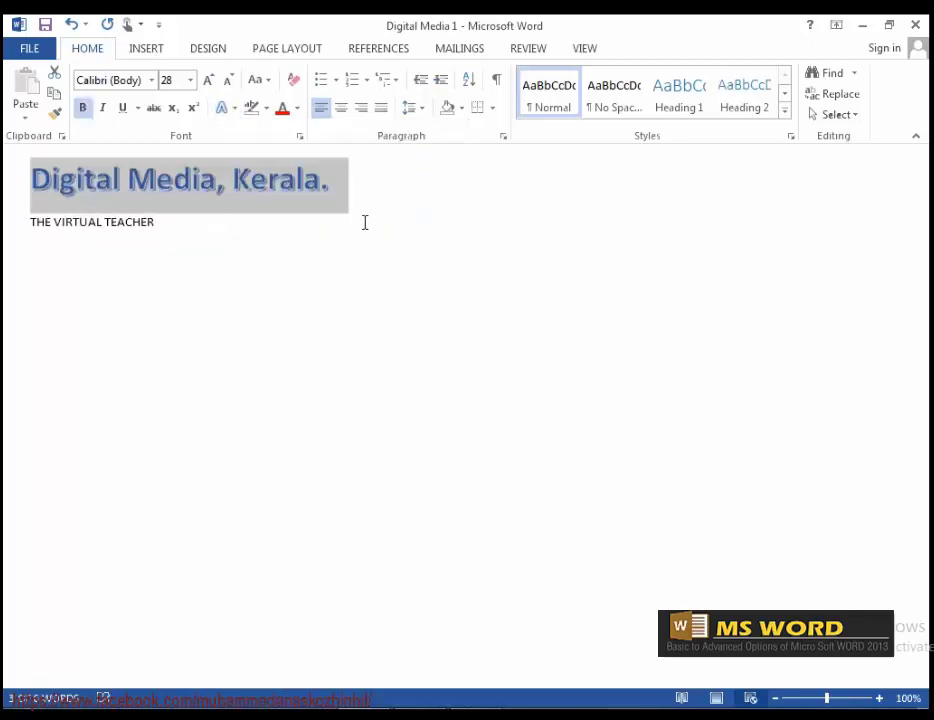
pyautogui.click(264, 270)
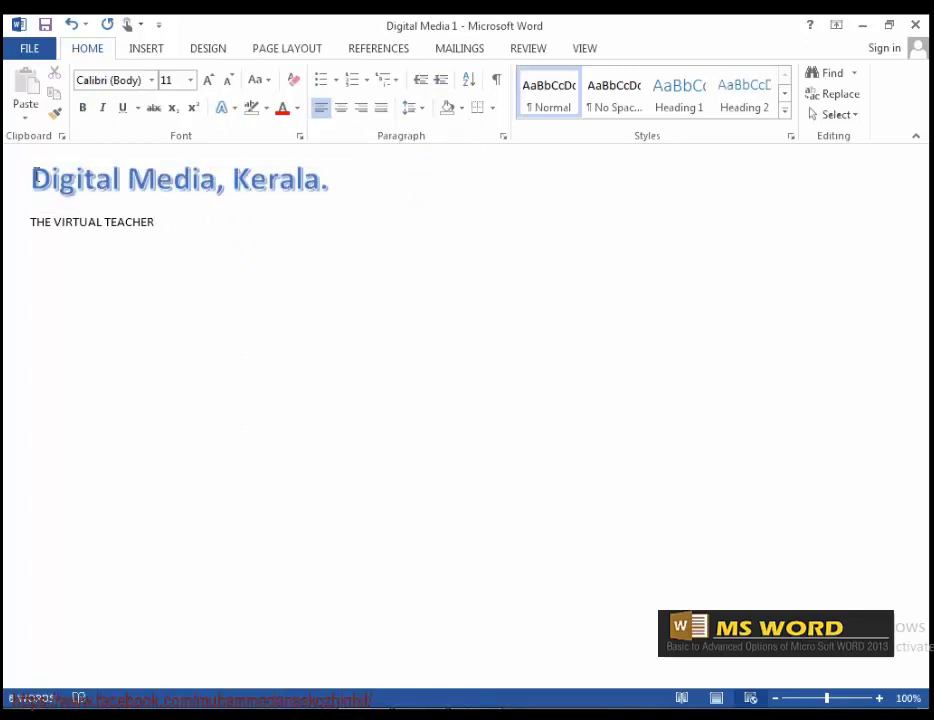
pyautogui.moveTo(35, 178); pyautogui.dragTo(334, 189)
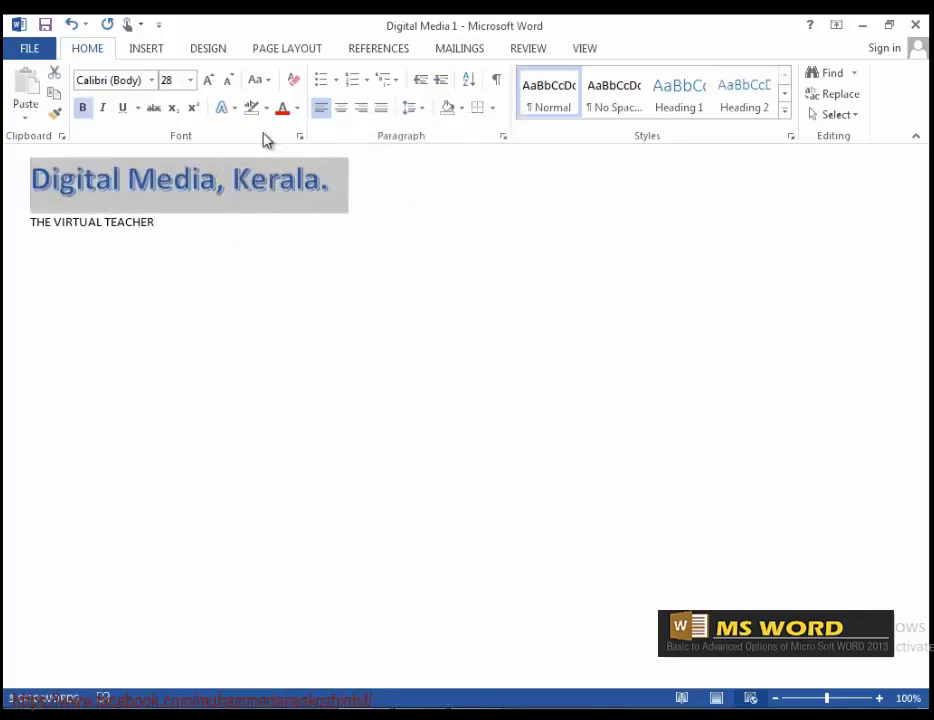
pyautogui.click(236, 109)
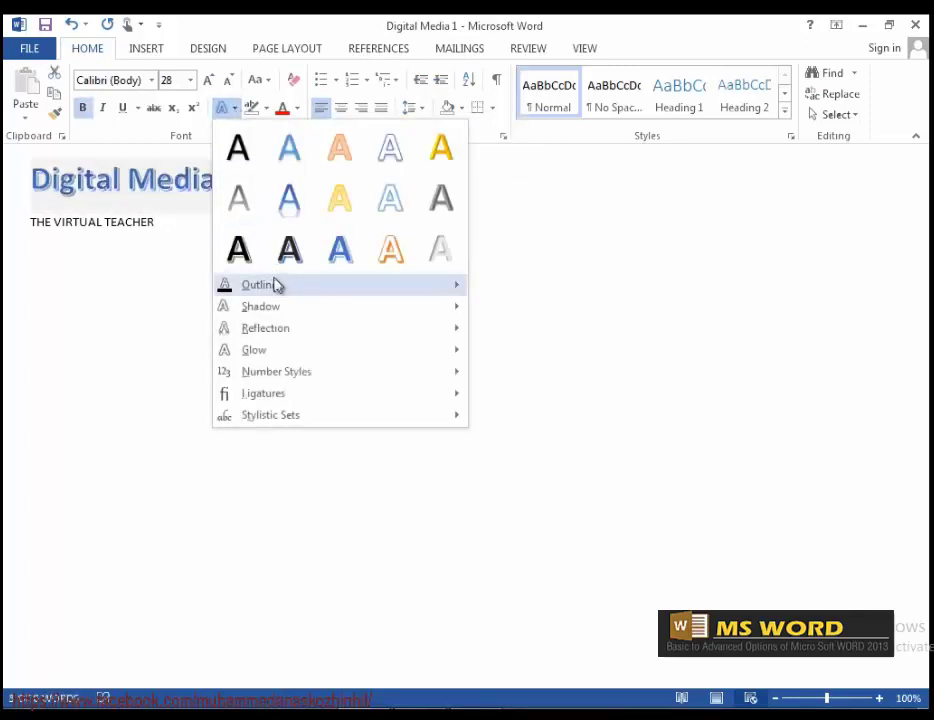
pyautogui.moveTo(277, 284)
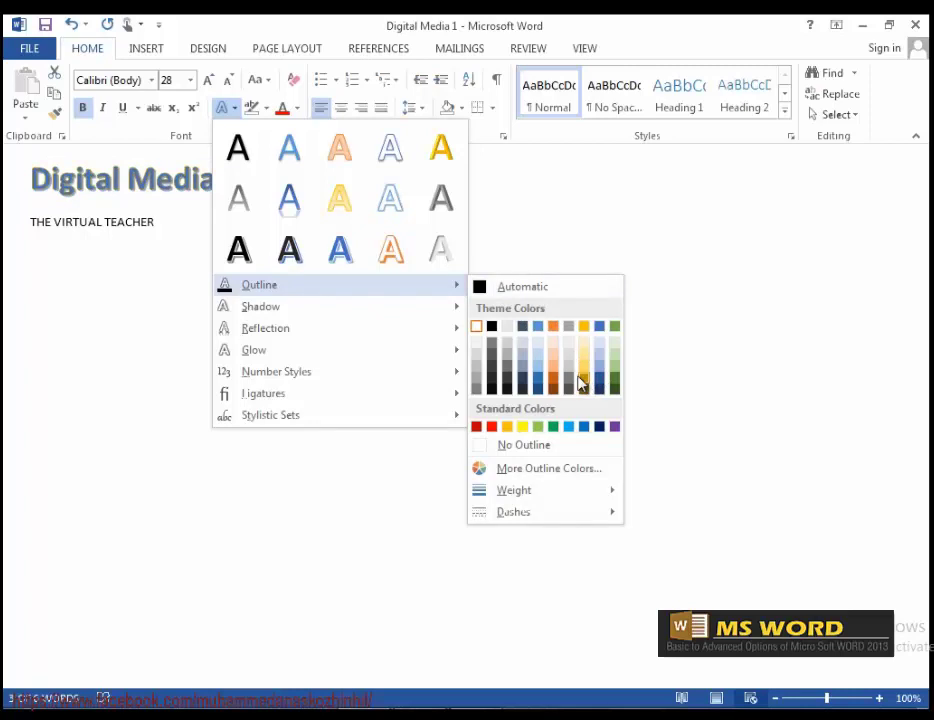
pyautogui.click(531, 469)
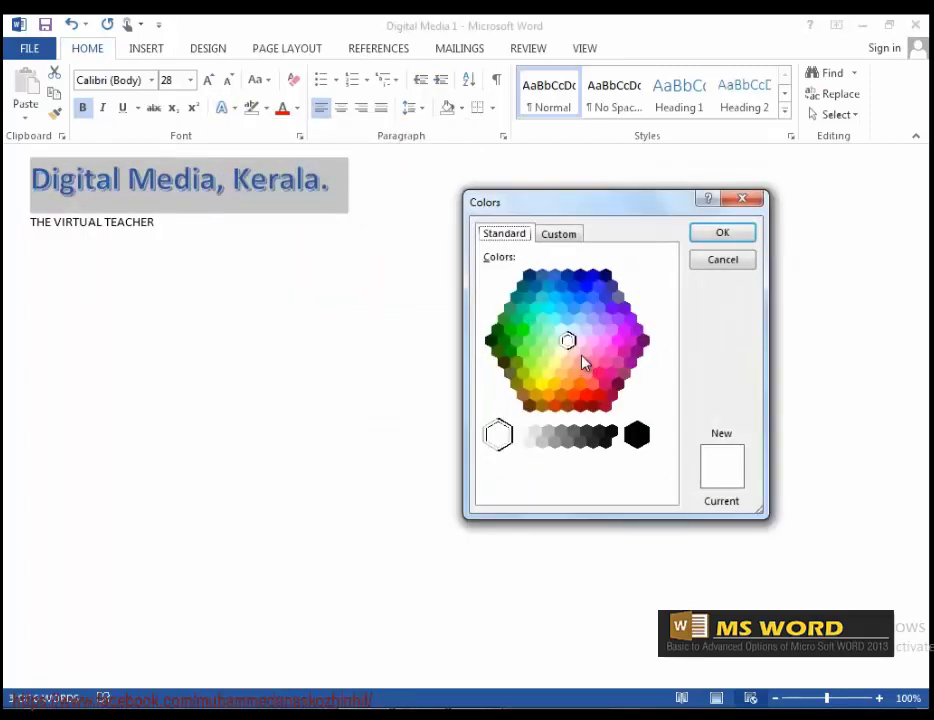
pyautogui.click(733, 262)
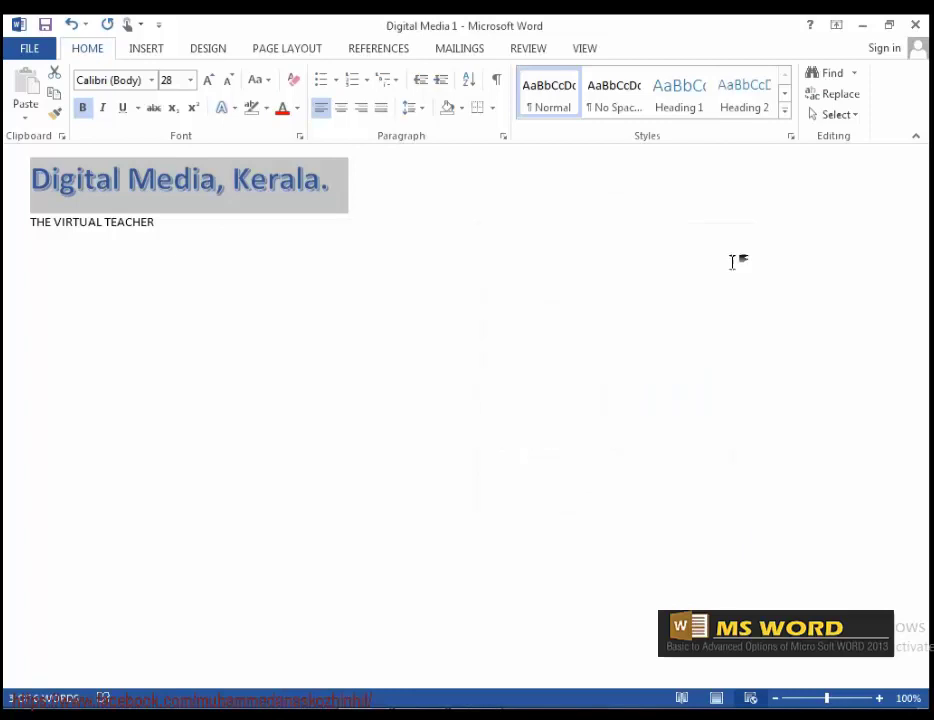
# Check the outline weight and dash options, and set the "Digital Media, Kerala." line to No Shadow.
pyautogui.click(232, 110)
pyautogui.moveTo(323, 290)
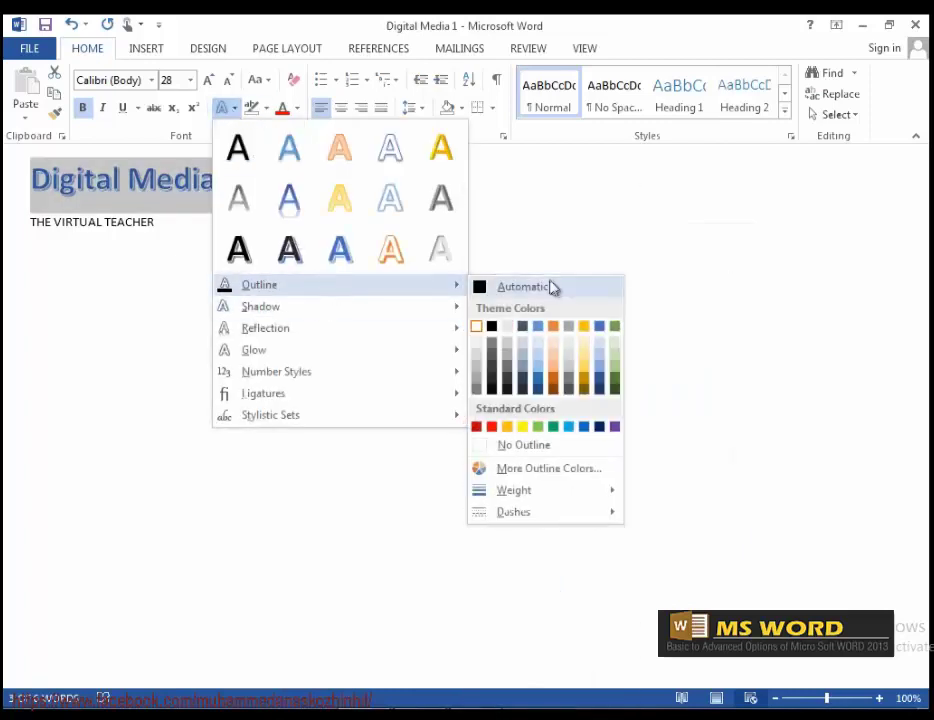
pyautogui.moveTo(559, 486)
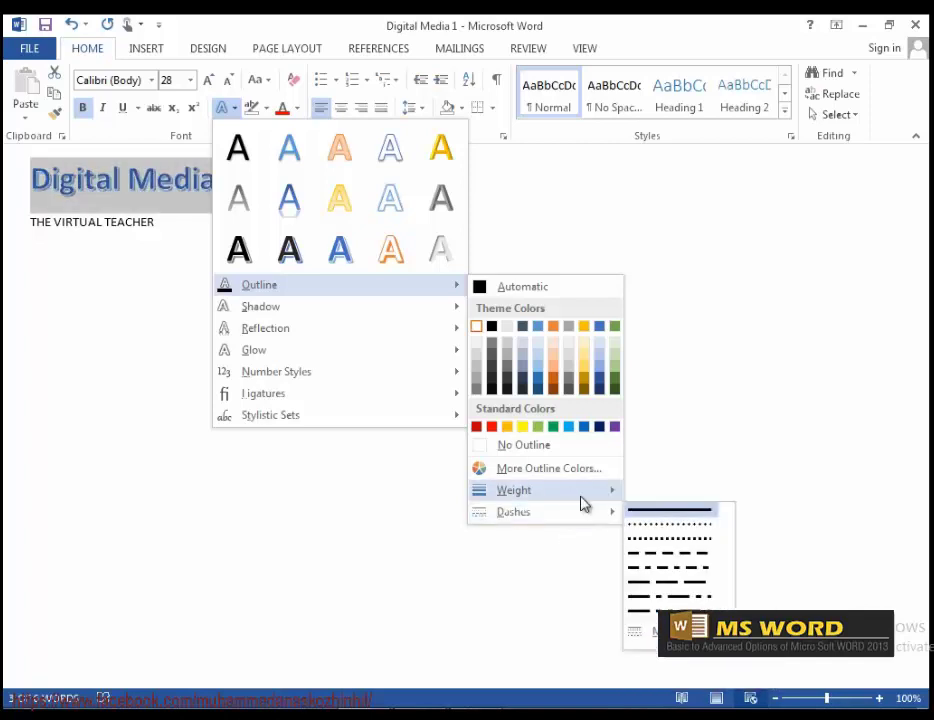
pyautogui.moveTo(306, 315)
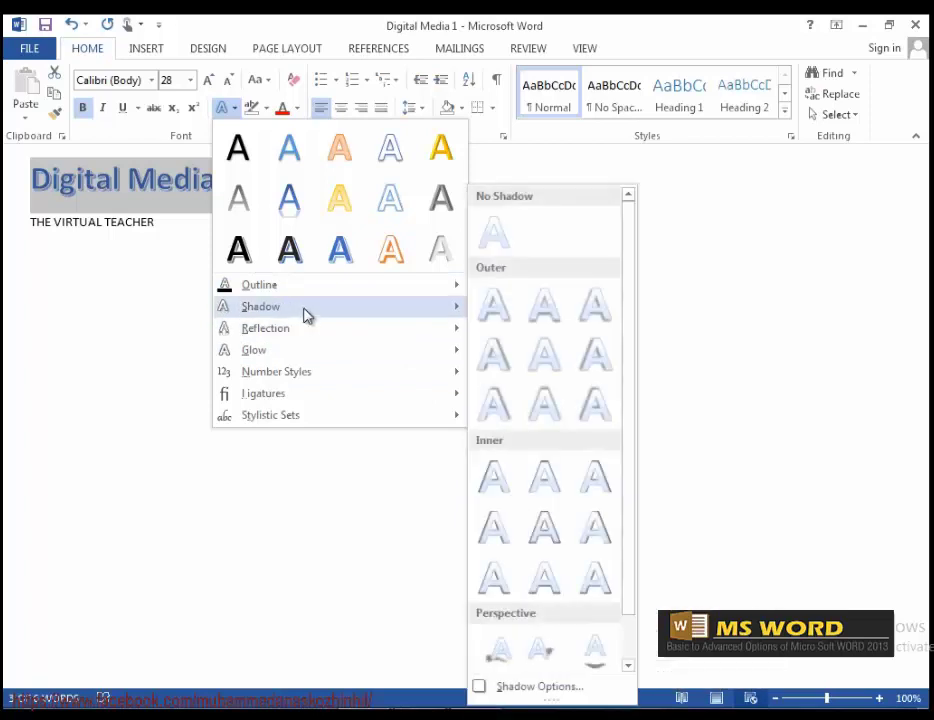
pyautogui.click(504, 246)
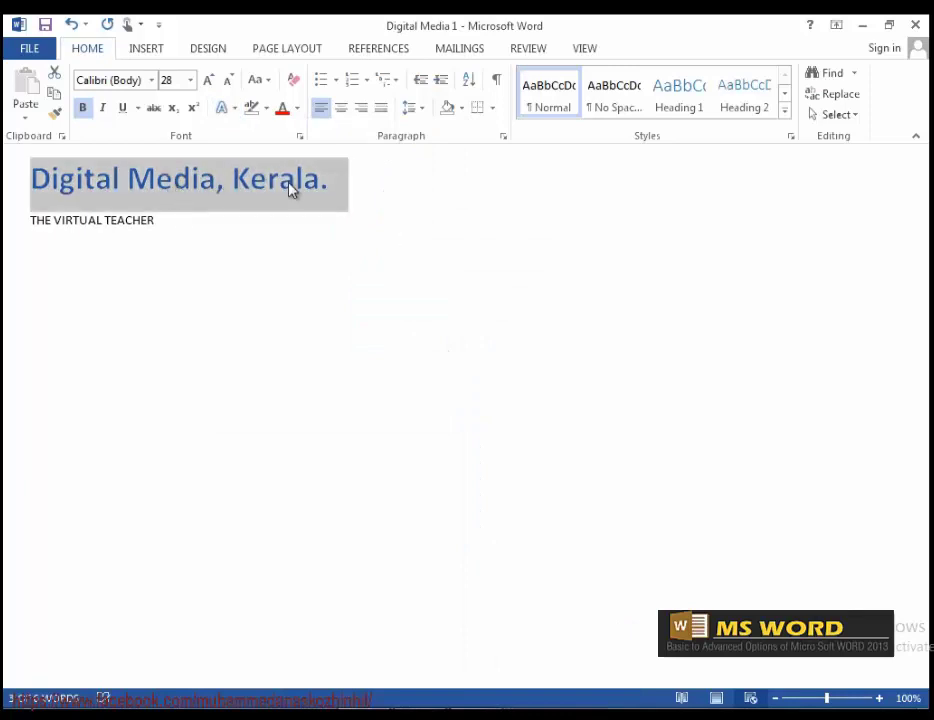
# Apply the last Perspective shadow preset to the "Digital Media, Kerala." line.
pyautogui.click(234, 108)
pyautogui.moveTo(306, 313)
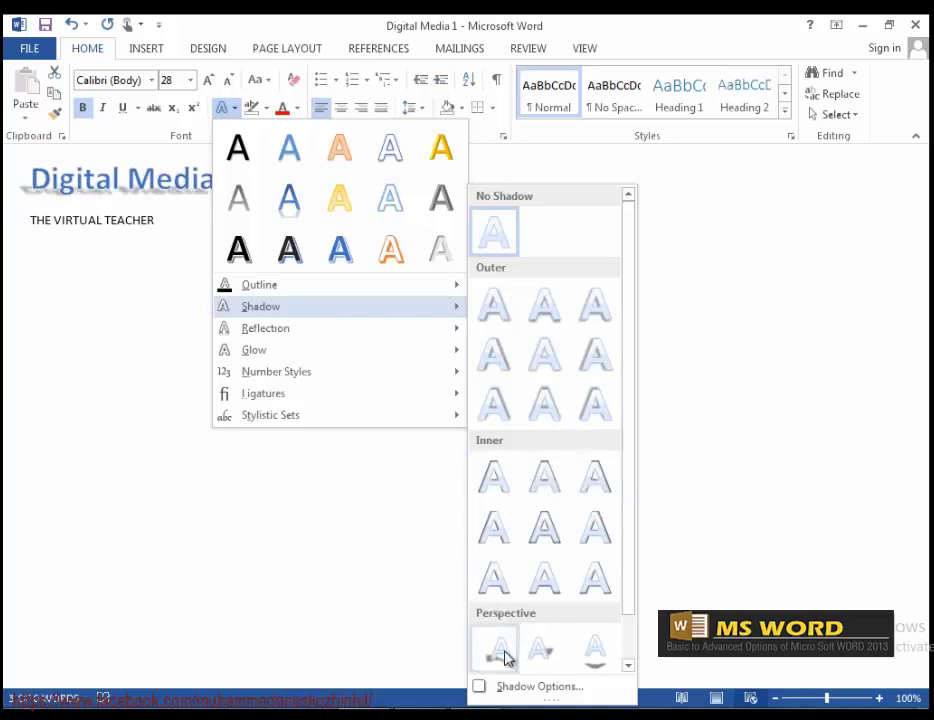
pyautogui.moveTo(625, 609); pyautogui.dragTo(628, 655)
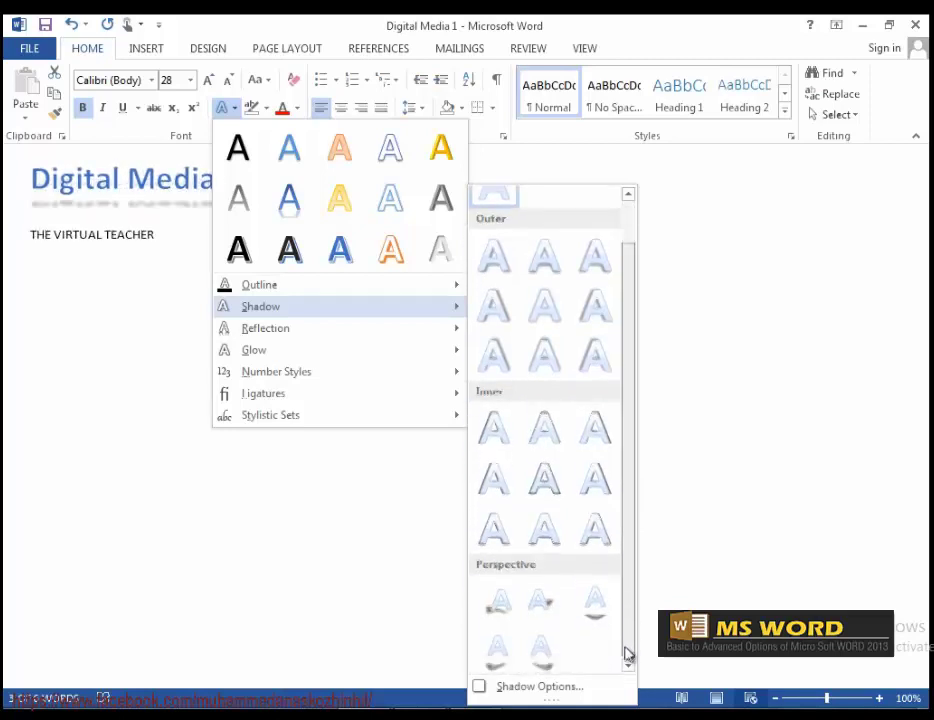
pyautogui.click(541, 659)
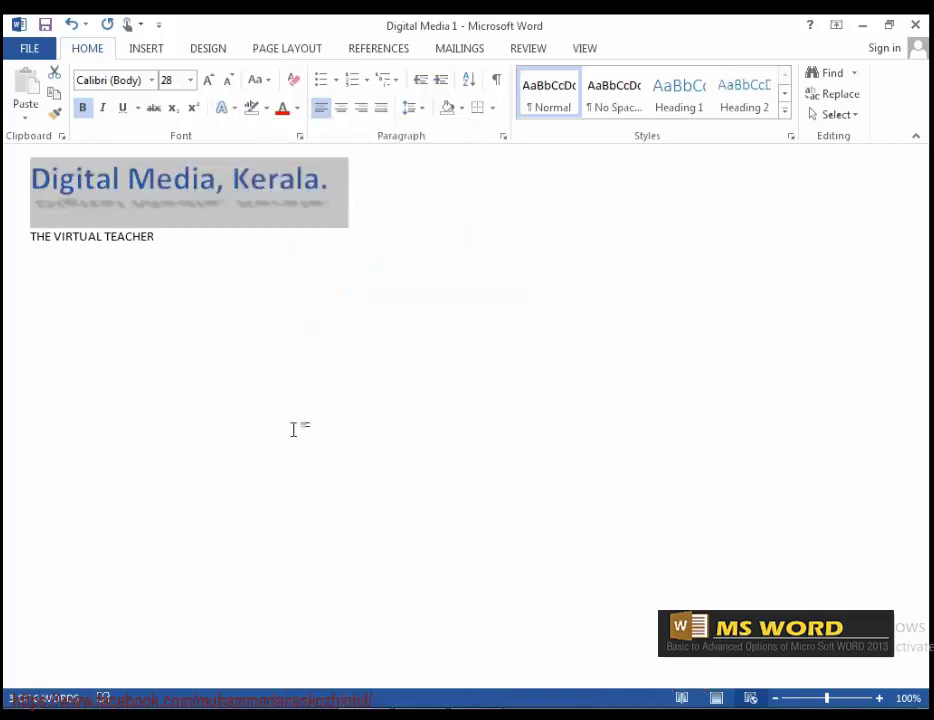
pyautogui.click(216, 190)
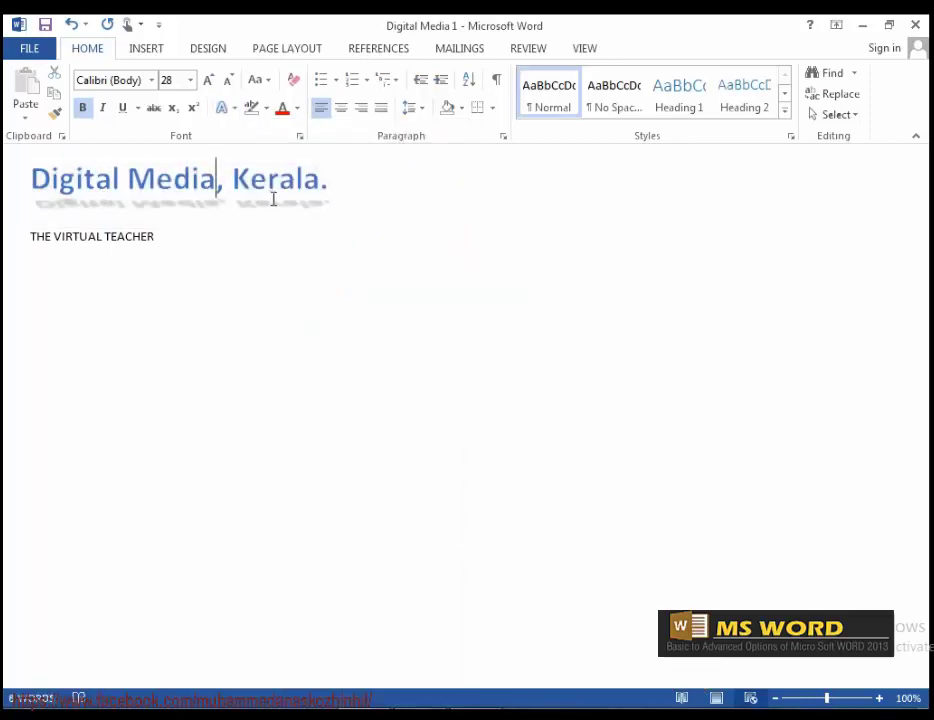
# Open the detailed shadow options for the "Digital Media, Kerala." line and apply the centre Inner shadow preset.
pyautogui.moveTo(50, 177); pyautogui.dragTo(371, 178)
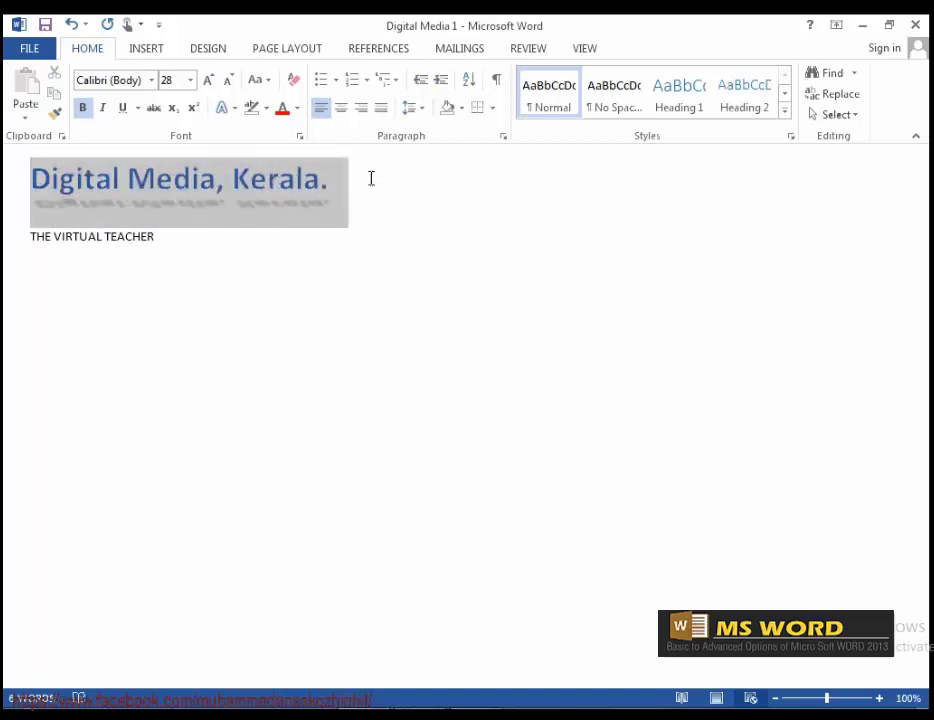
pyautogui.click(235, 108)
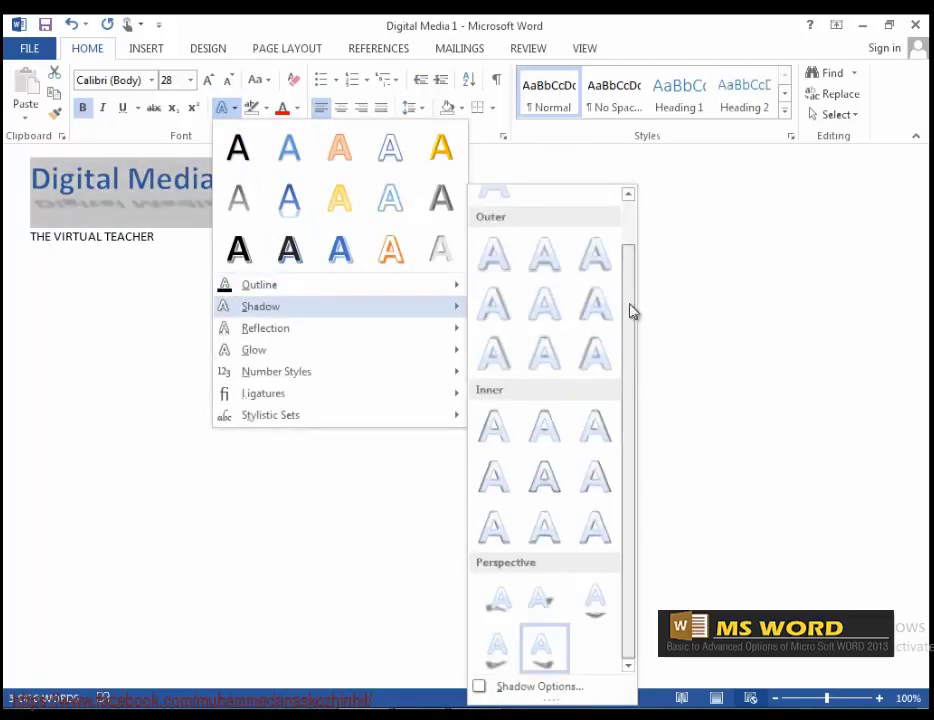
pyautogui.moveTo(632, 311); pyautogui.dragTo(638, 244)
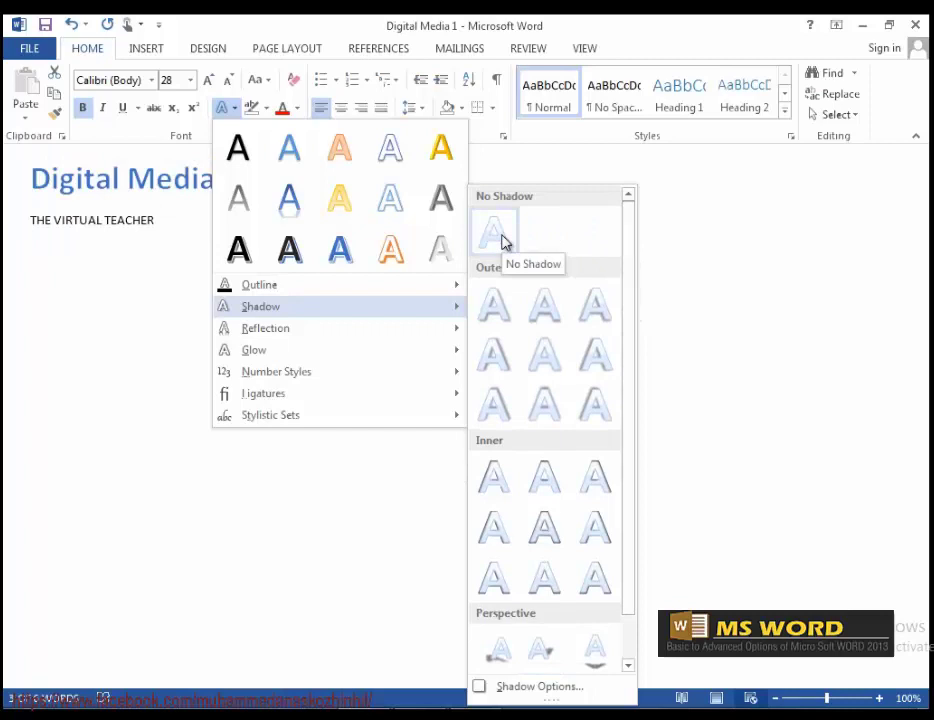
pyautogui.click(545, 687)
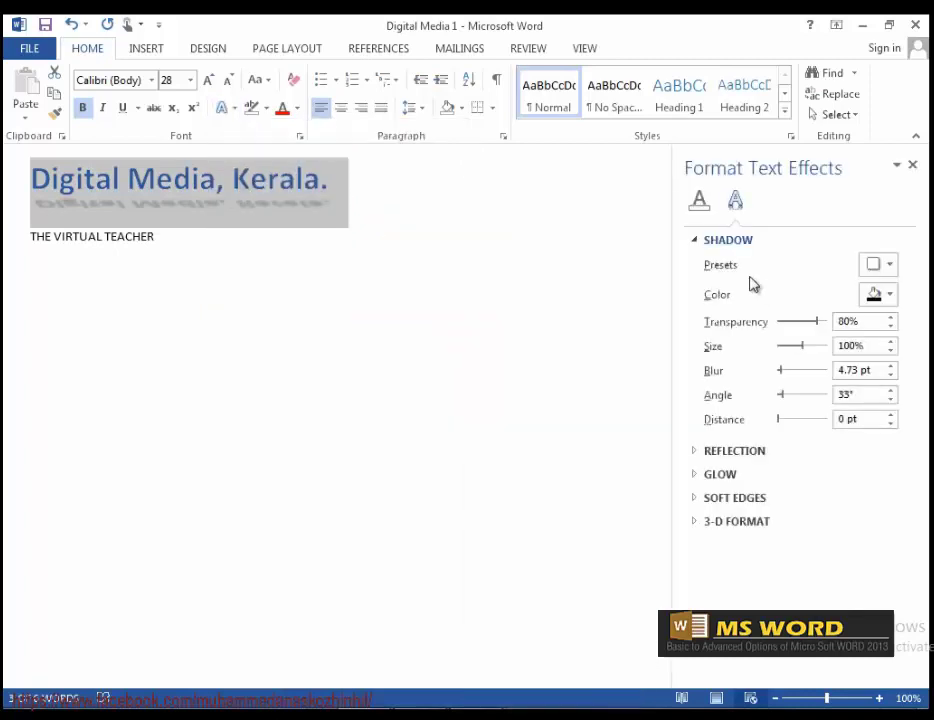
pyautogui.click(892, 276)
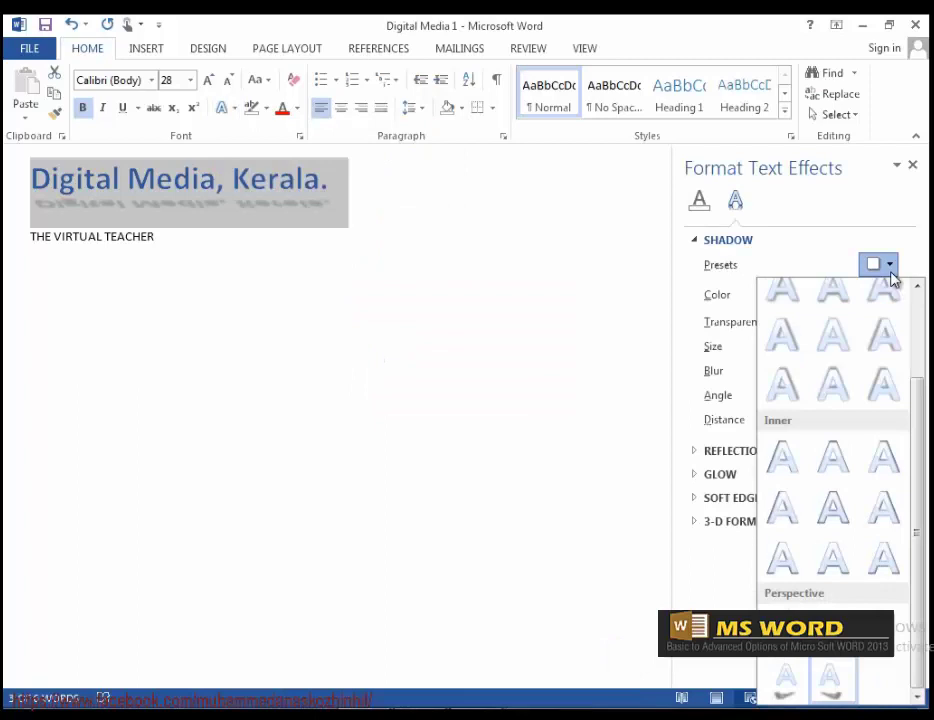
pyautogui.moveTo(917, 382); pyautogui.dragTo(917, 313)
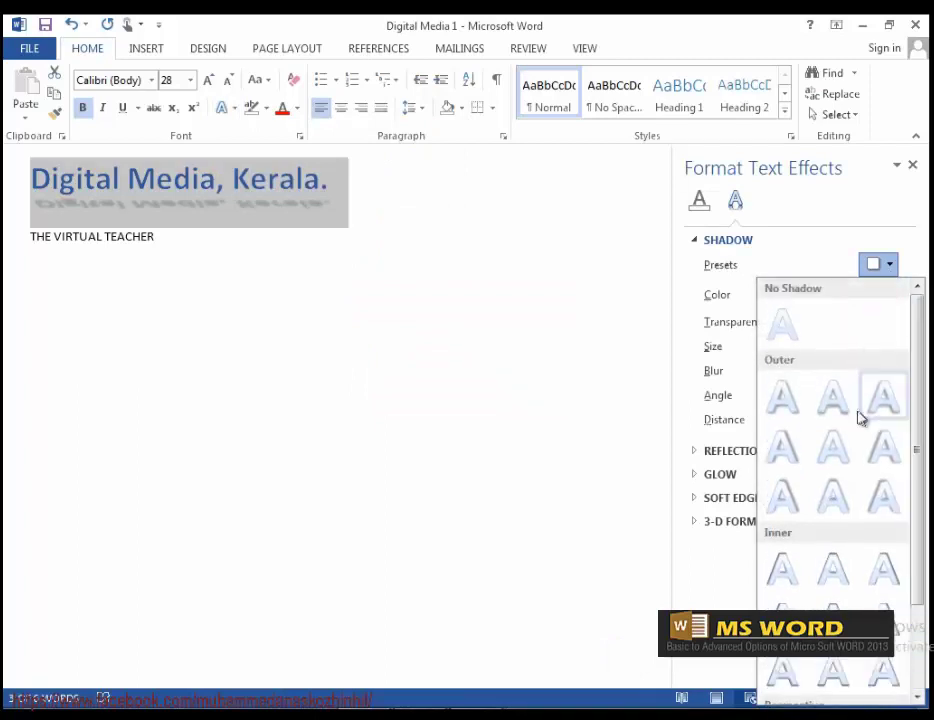
pyautogui.moveTo(913, 411); pyautogui.dragTo(920, 513)
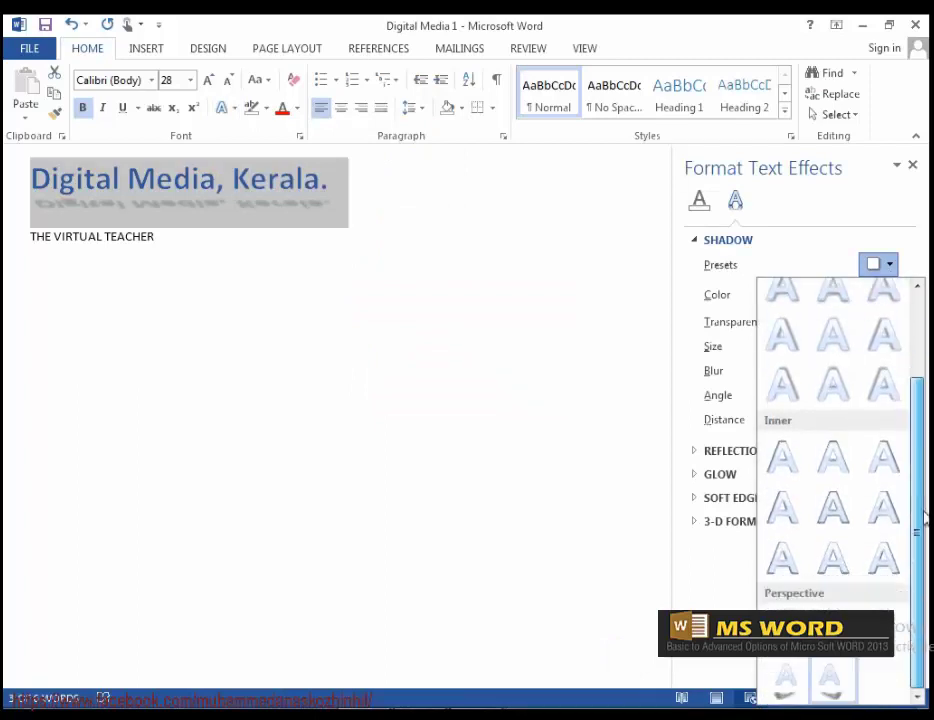
pyautogui.click(843, 520)
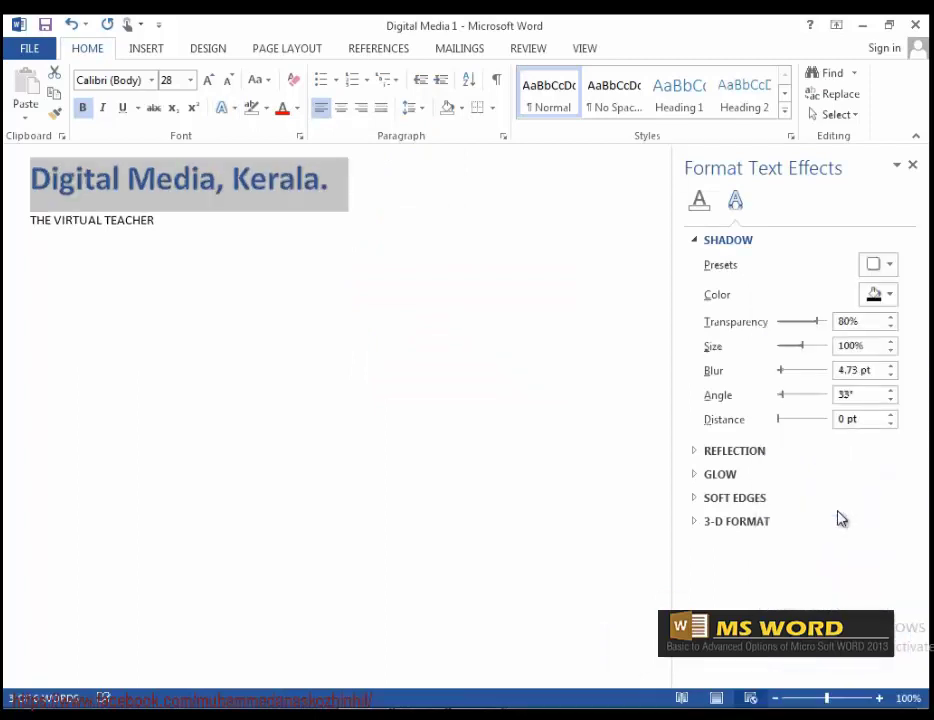
# Try a light orange shadow colour on the "Digital Media, Kerala." line and settle on standard red.
pyautogui.click(895, 298)
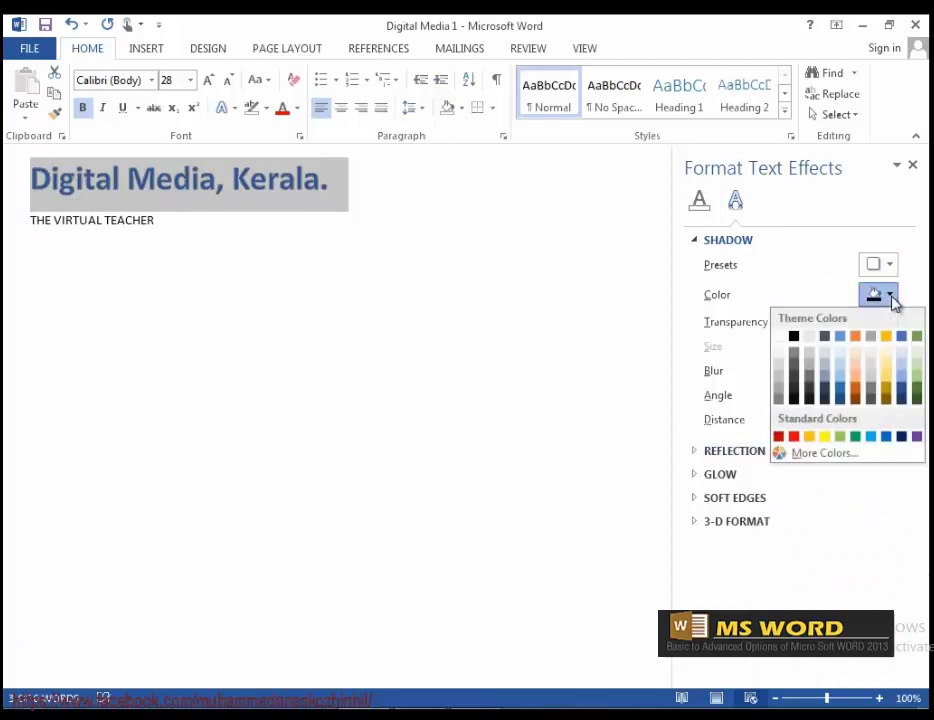
pyautogui.click(853, 377)
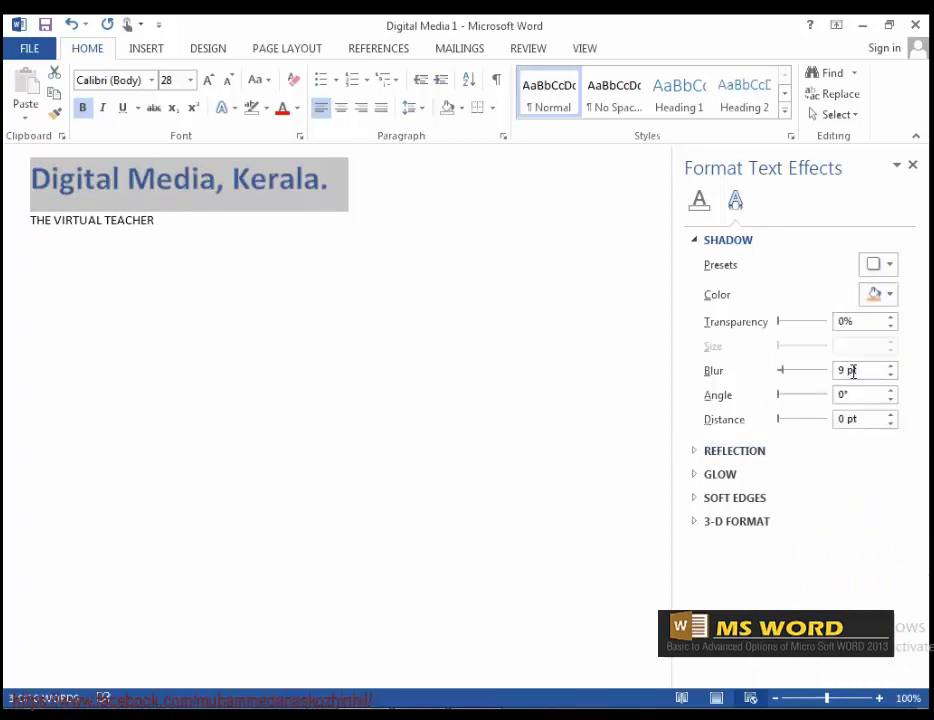
pyautogui.click(894, 298)
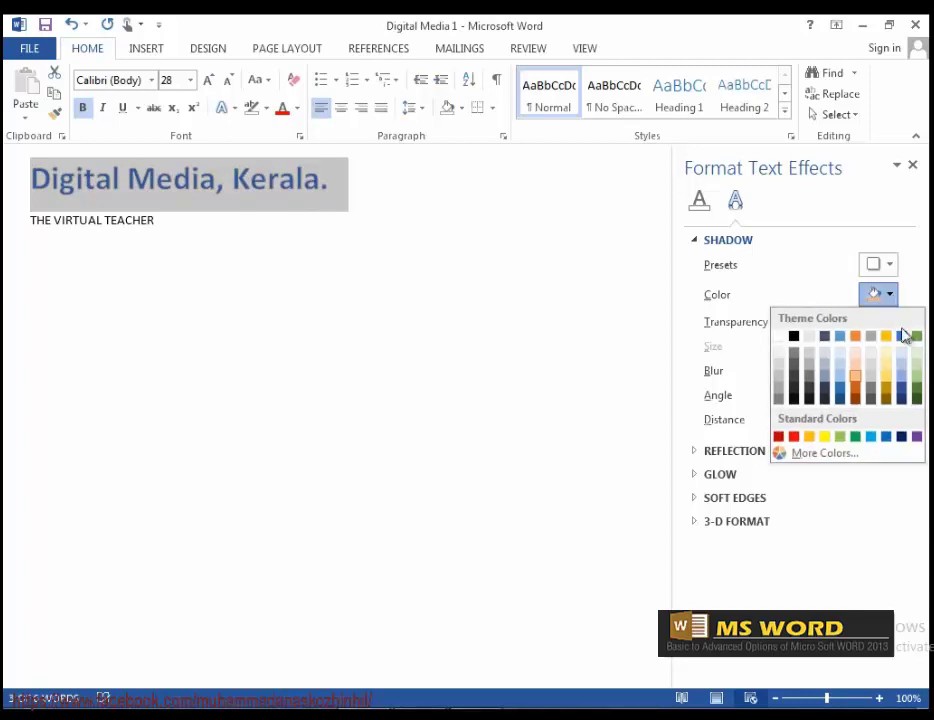
pyautogui.click(794, 437)
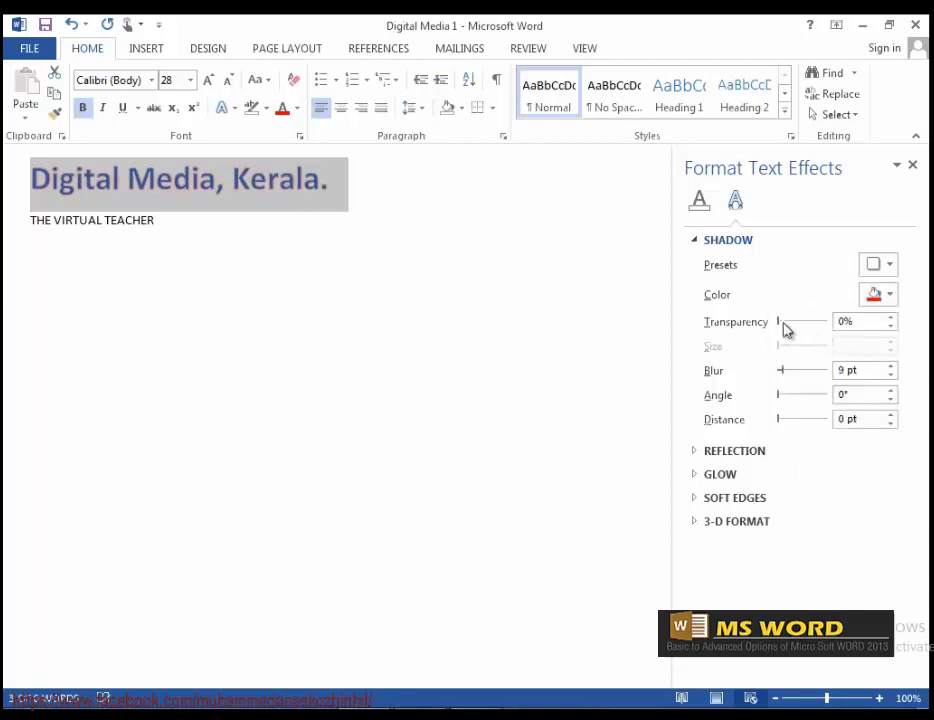
# Apply the first Outer shadow preset to the "Digital Media, Kerala." line and set the shadow transparency to 43%.
pyautogui.moveTo(779, 322); pyautogui.dragTo(763, 336)
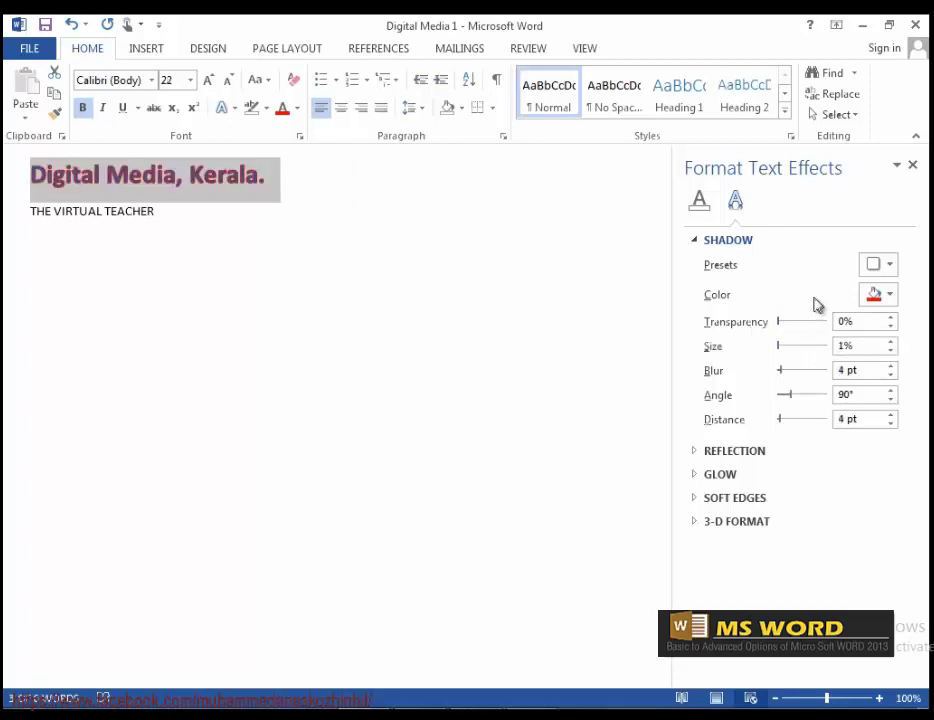
pyautogui.click(891, 267)
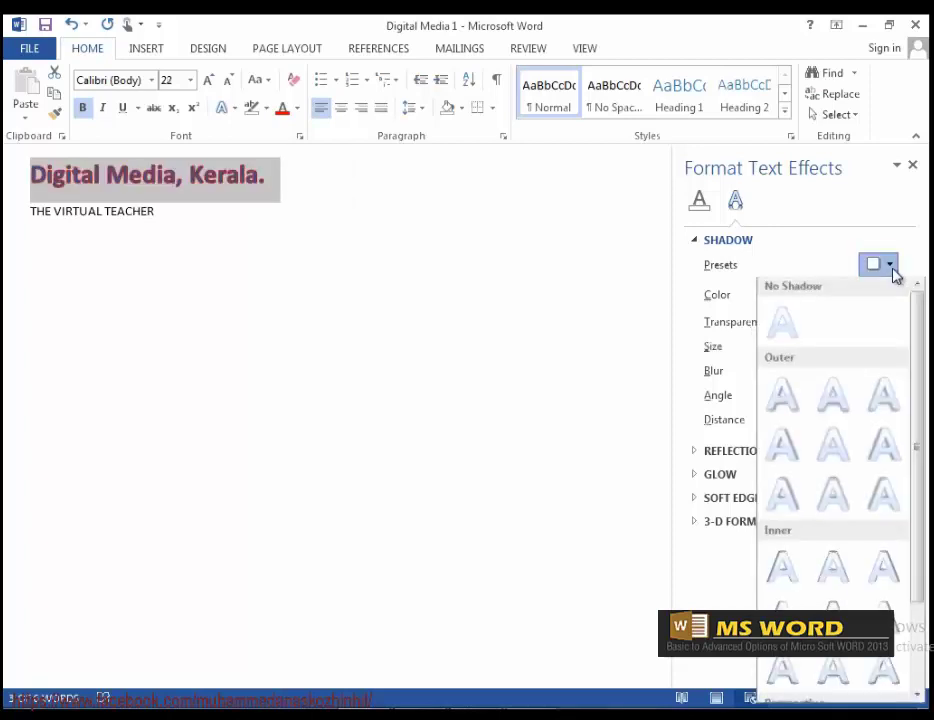
pyautogui.click(782, 402)
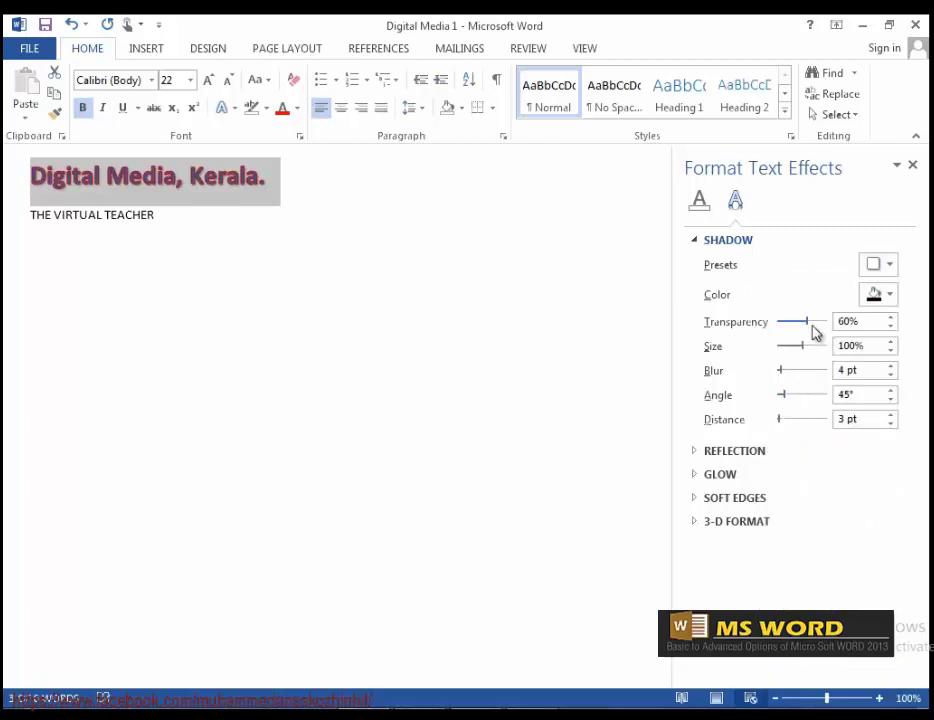
pyautogui.moveTo(804, 322); pyautogui.dragTo(830, 330)
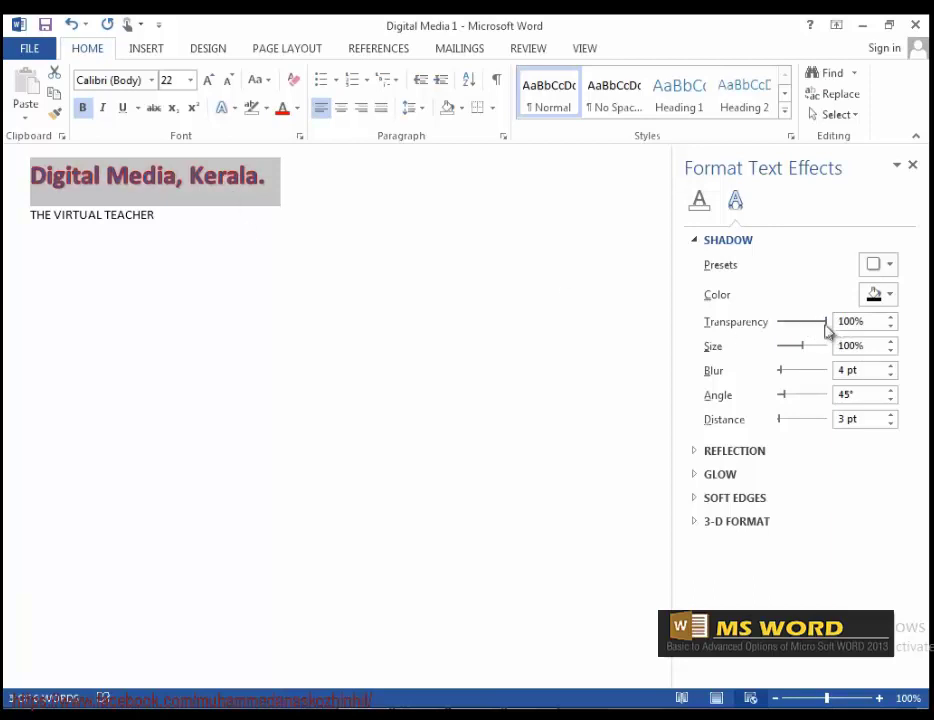
pyautogui.moveTo(827, 324); pyautogui.dragTo(805, 333)
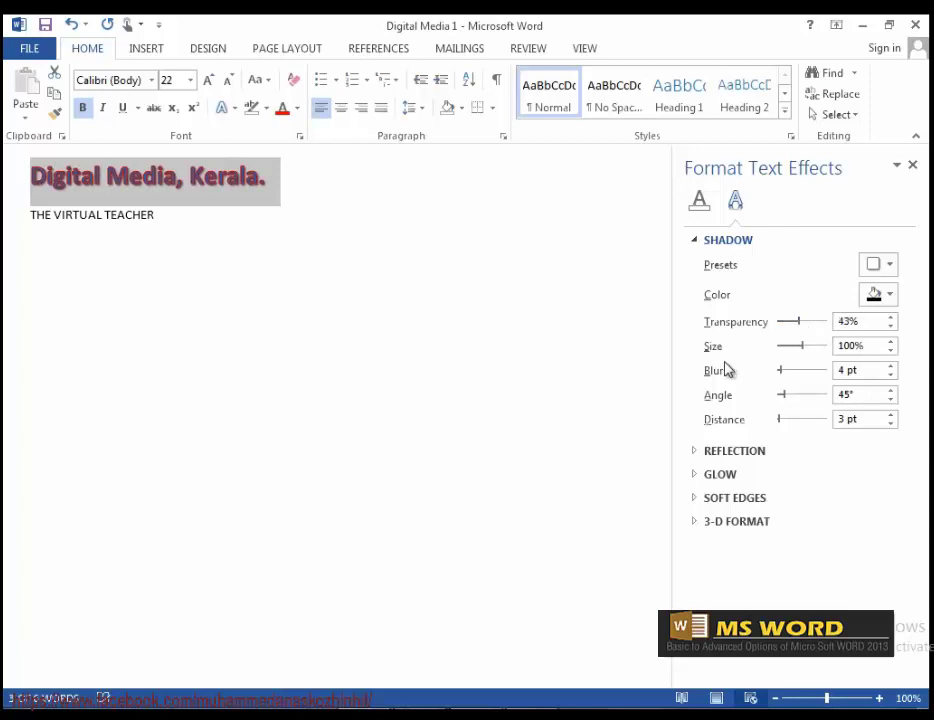
# Set the shadow's blur to 28 pt, its angle to 281° and its distance to 102 pt.
pyautogui.moveTo(803, 359); pyautogui.dragTo(809, 359)
pyautogui.moveTo(781, 374); pyautogui.dragTo(819, 388)
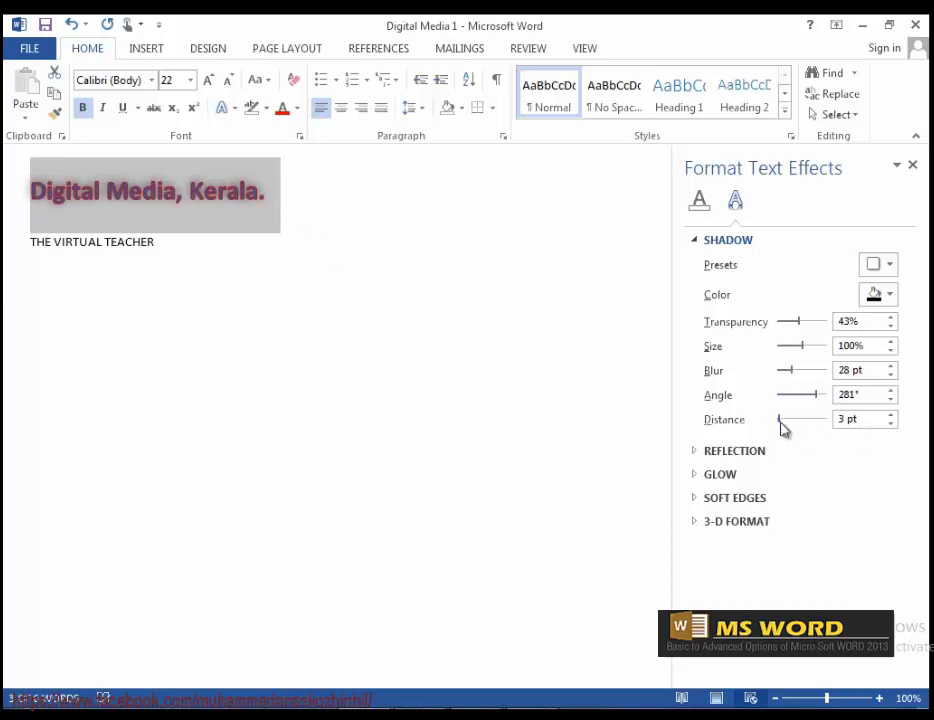
pyautogui.moveTo(786, 422); pyautogui.dragTo(804, 419)
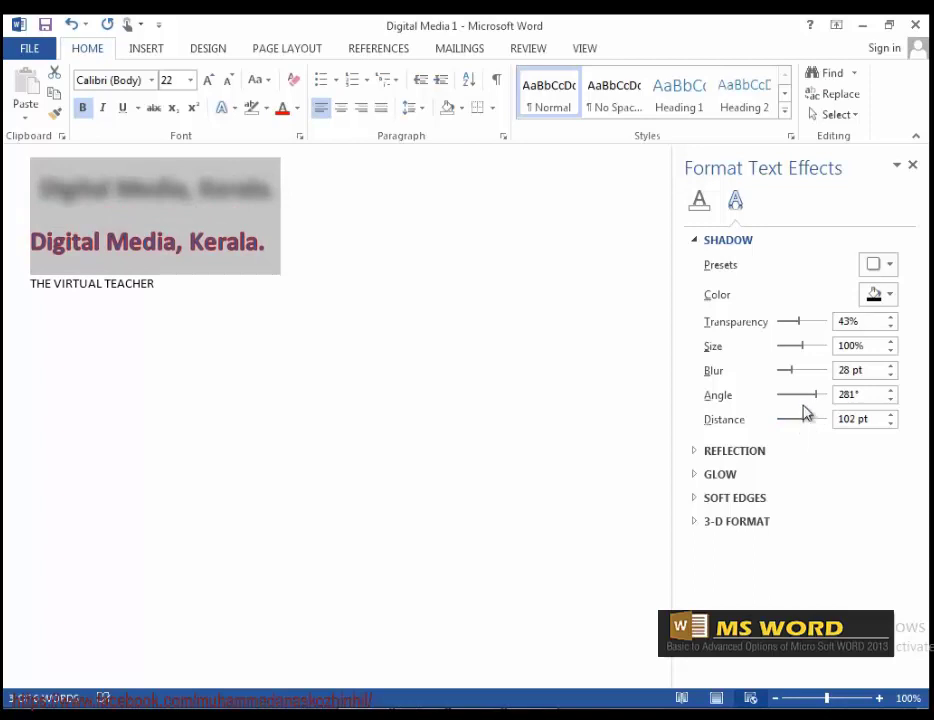
# Raise the shadow distance step by step to 111 pt and lower it back to 102 pt.
pyautogui.click(891, 415)
pyautogui.click(891, 415)
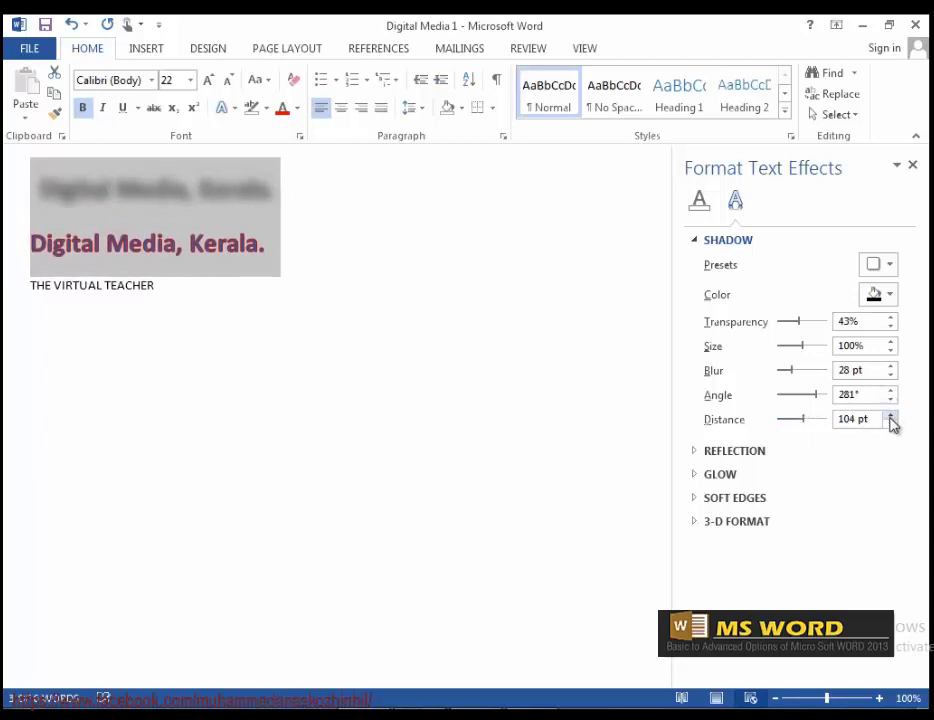
pyautogui.click(891, 415)
pyautogui.click(891, 415)
pyautogui.click(891, 415)
pyautogui.click(891, 415)
pyautogui.click(891, 415)
pyautogui.click(891, 415)
pyautogui.click(891, 415)
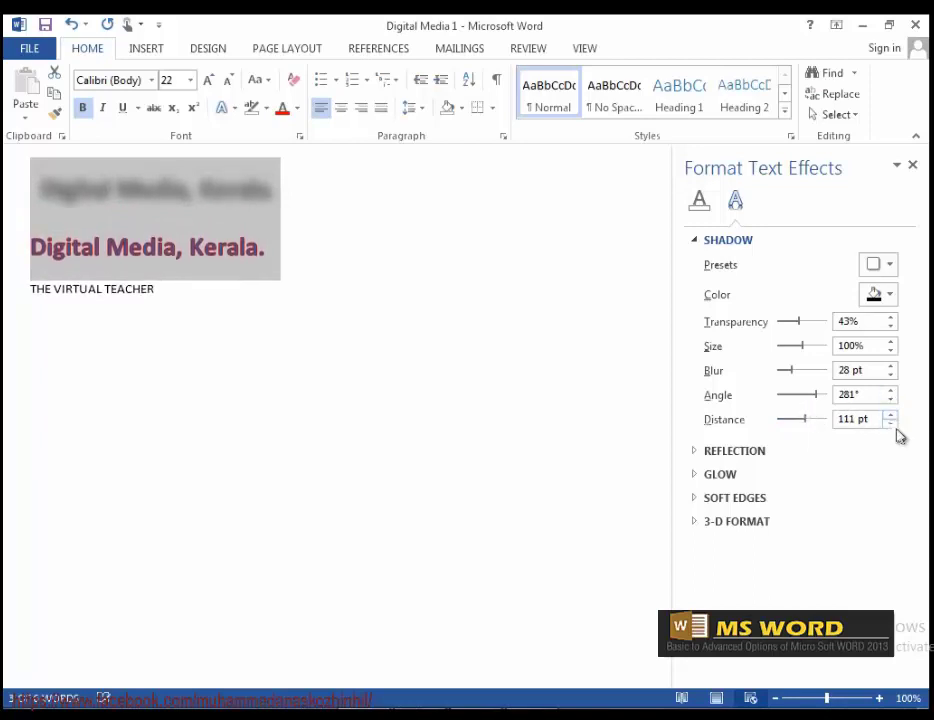
pyautogui.doubleClick(890, 424)
pyautogui.tripleClick(890, 424)
pyautogui.doubleClick(890, 424)
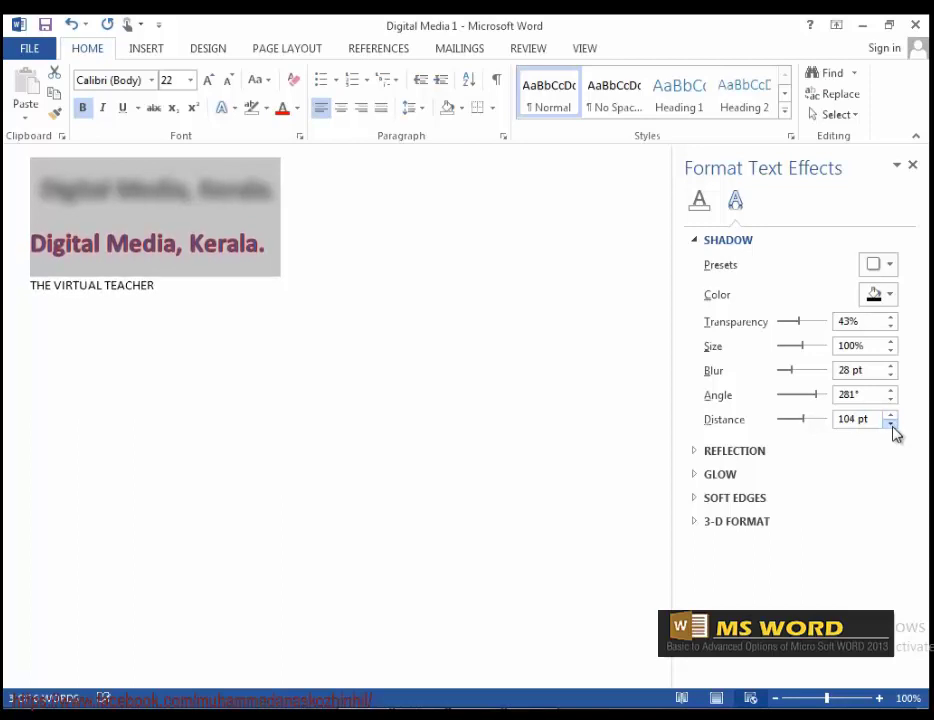
pyautogui.doubleClick(890, 424)
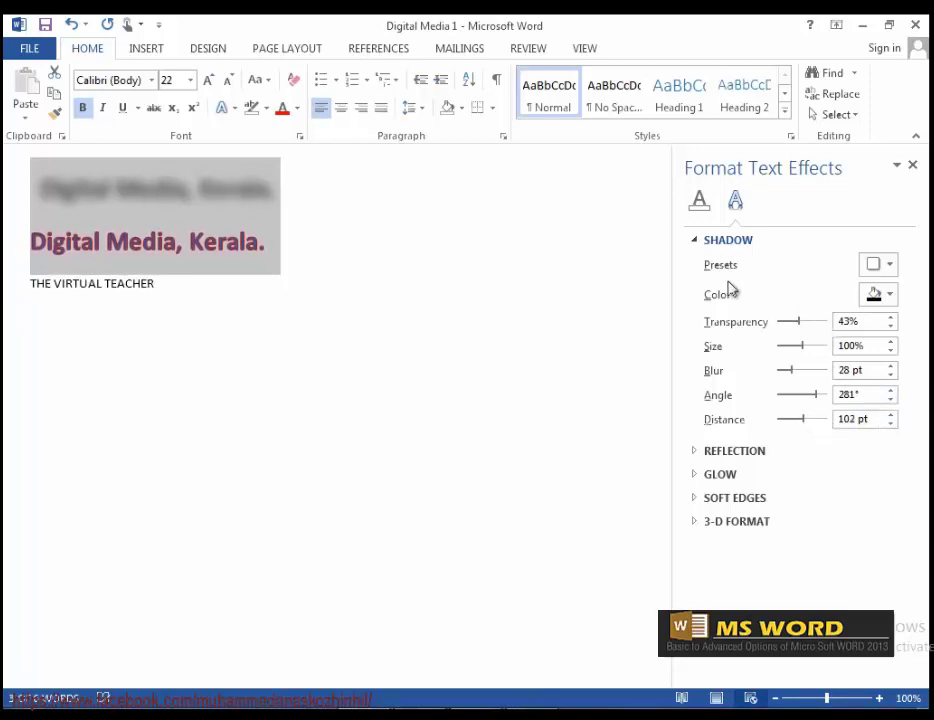
# Set the "Digital Media, Kerala." line to No Shadow and open its reflection options.
pyautogui.click(890, 265)
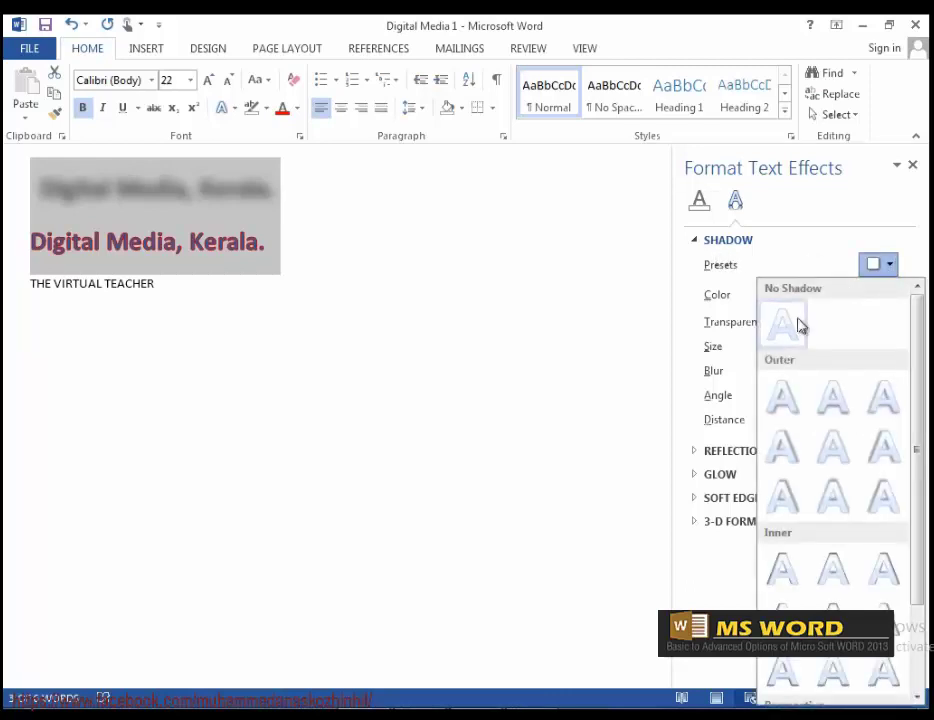
pyautogui.click(793, 330)
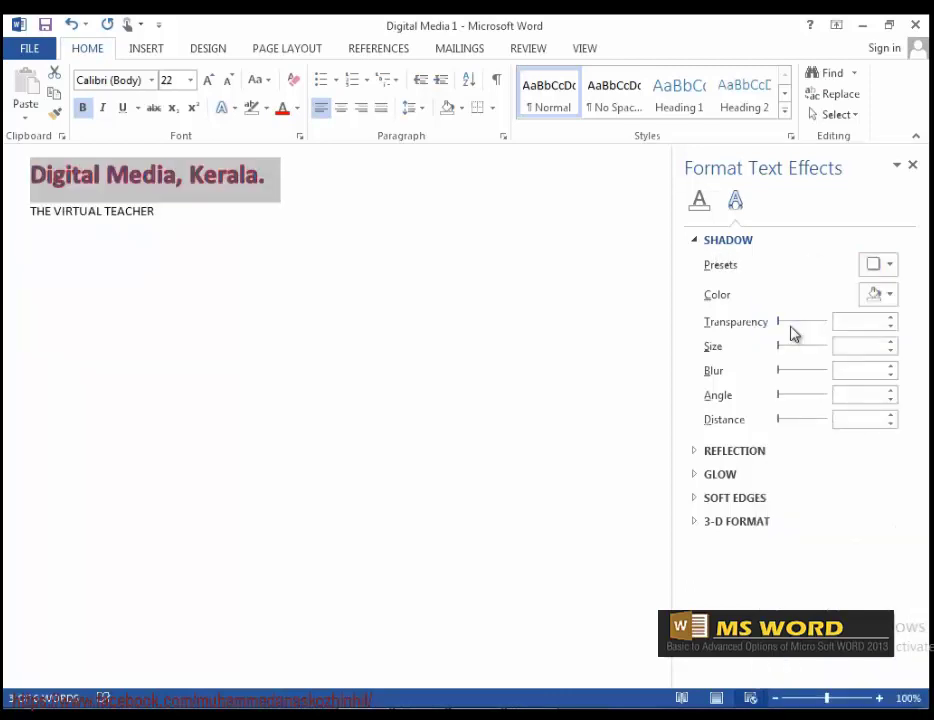
pyautogui.click(697, 455)
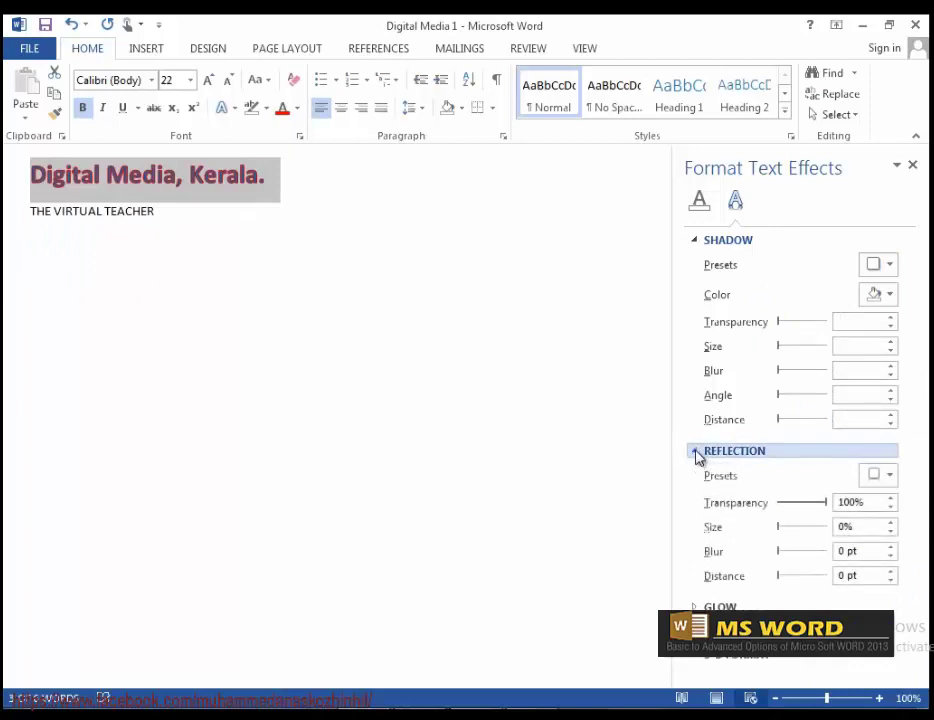
# Try the first and the last reflection variation on the "Digital Media, Kerala." line.
pyautogui.click(889, 476)
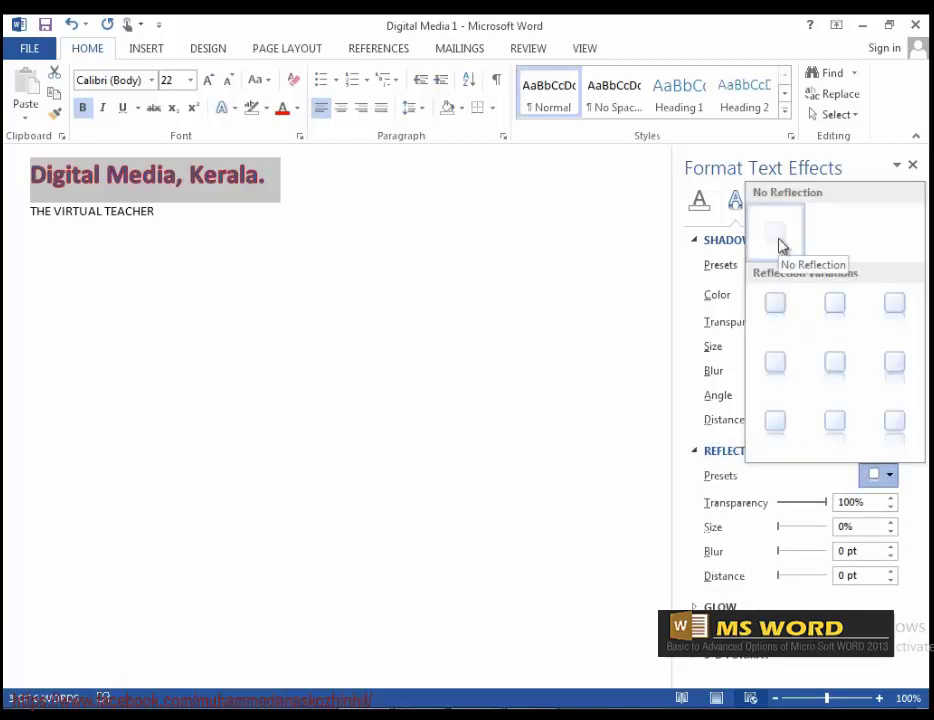
pyautogui.click(775, 306)
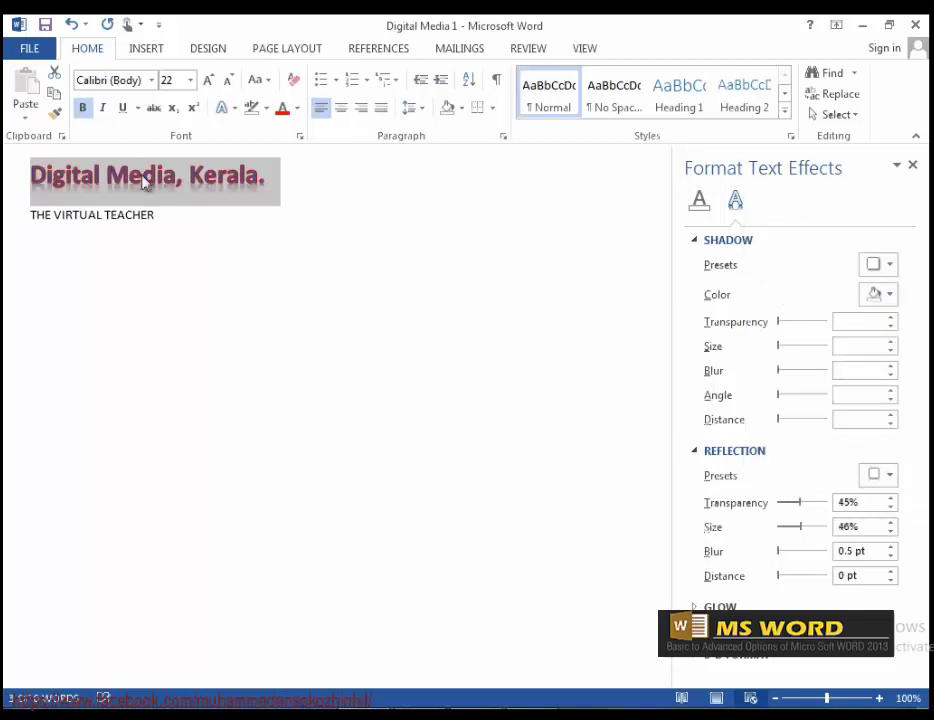
pyautogui.click(246, 196)
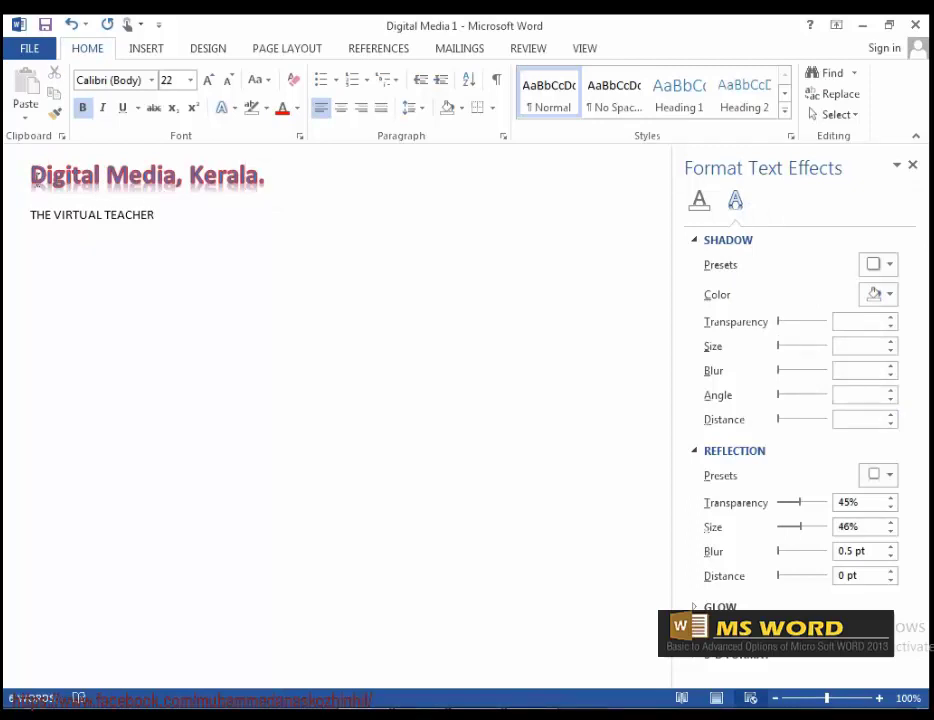
pyautogui.moveTo(32, 175); pyautogui.dragTo(284, 183)
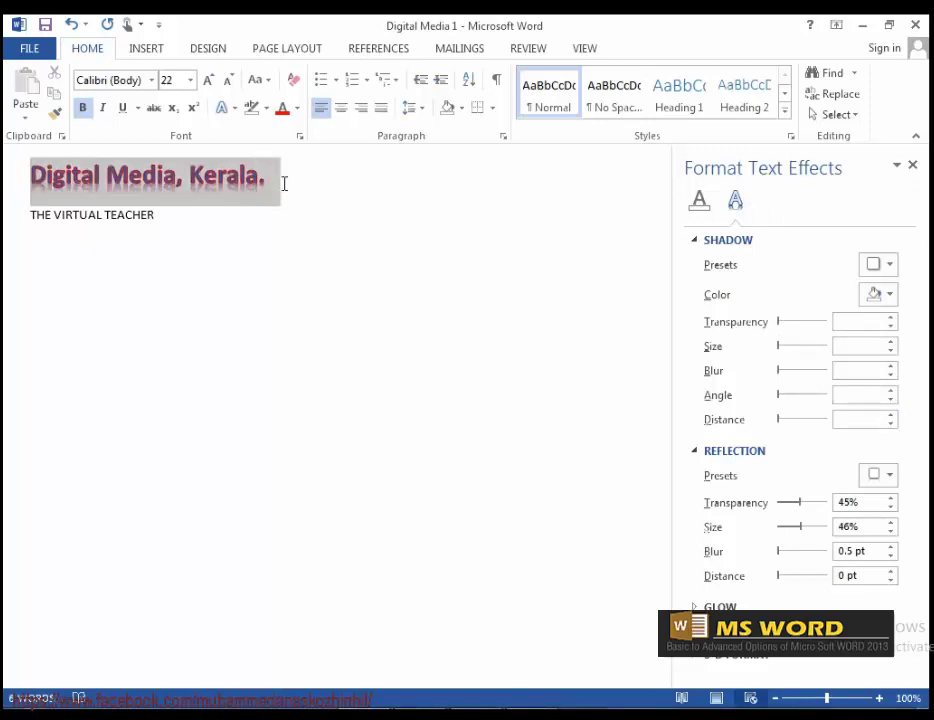
pyautogui.click(894, 478)
pyautogui.click(897, 423)
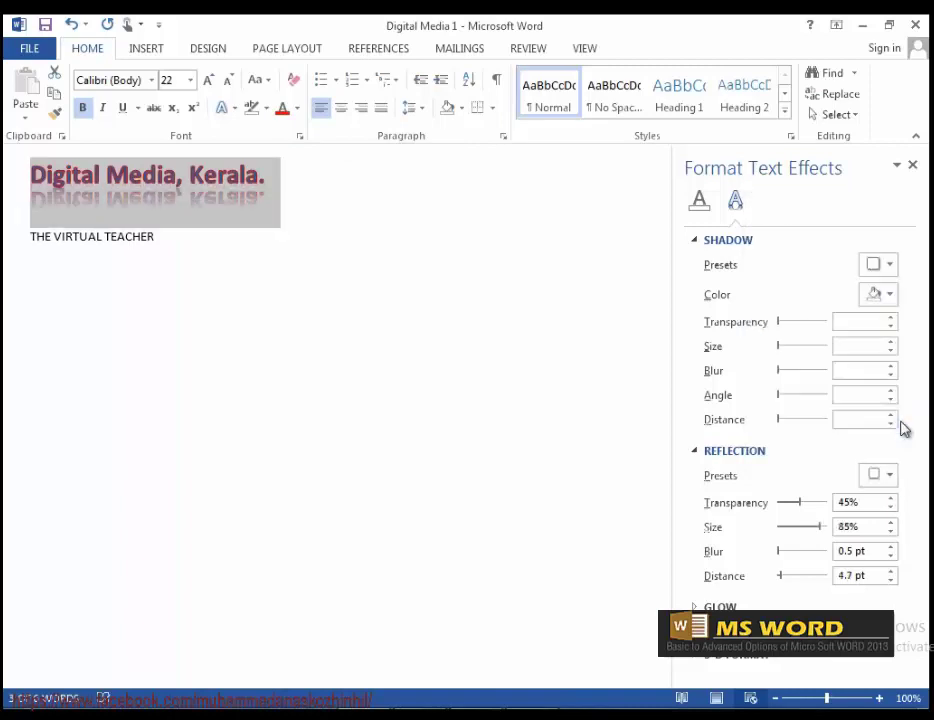
# Apply the centre reflection variation and adjust it to 64% transparency, 54% size, 31 pt blur and 49 pt distance.
pyautogui.click(888, 476)
pyautogui.click(836, 386)
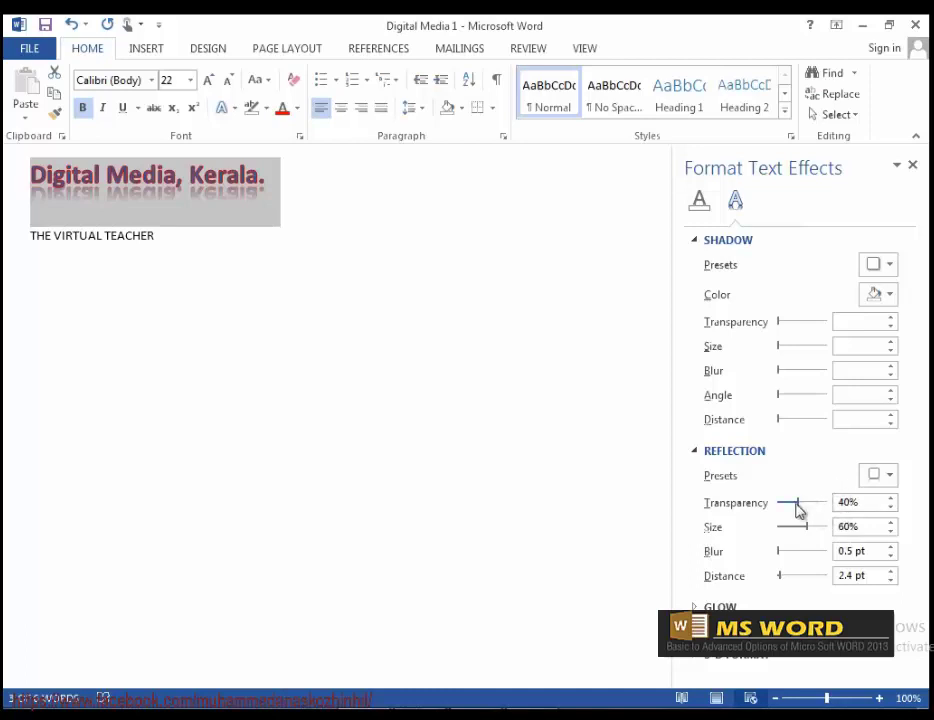
pyautogui.moveTo(797, 504); pyautogui.dragTo(804, 580)
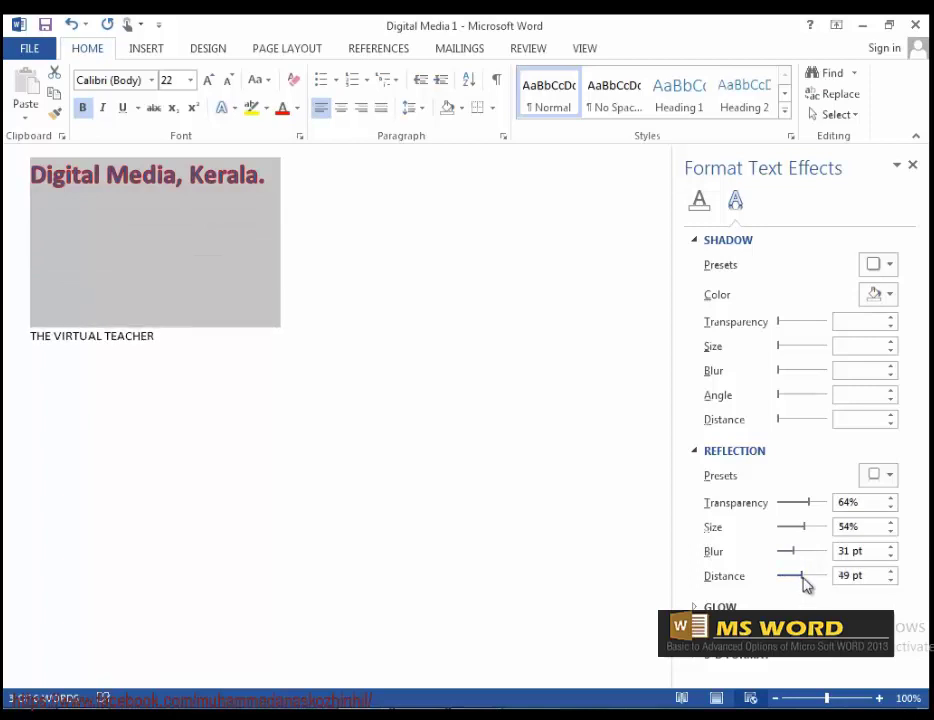
# Set the "Digital Media, Kerala." line to No Reflection and collapse the shadow and reflection options.
pyautogui.click(891, 477)
pyautogui.click(780, 252)
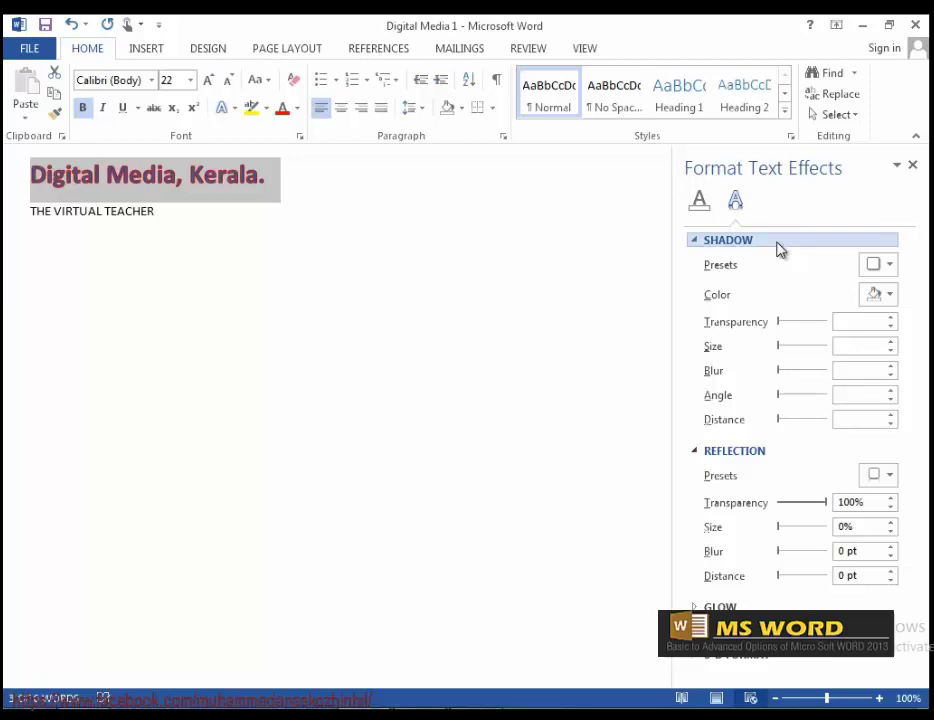
pyautogui.click(699, 245)
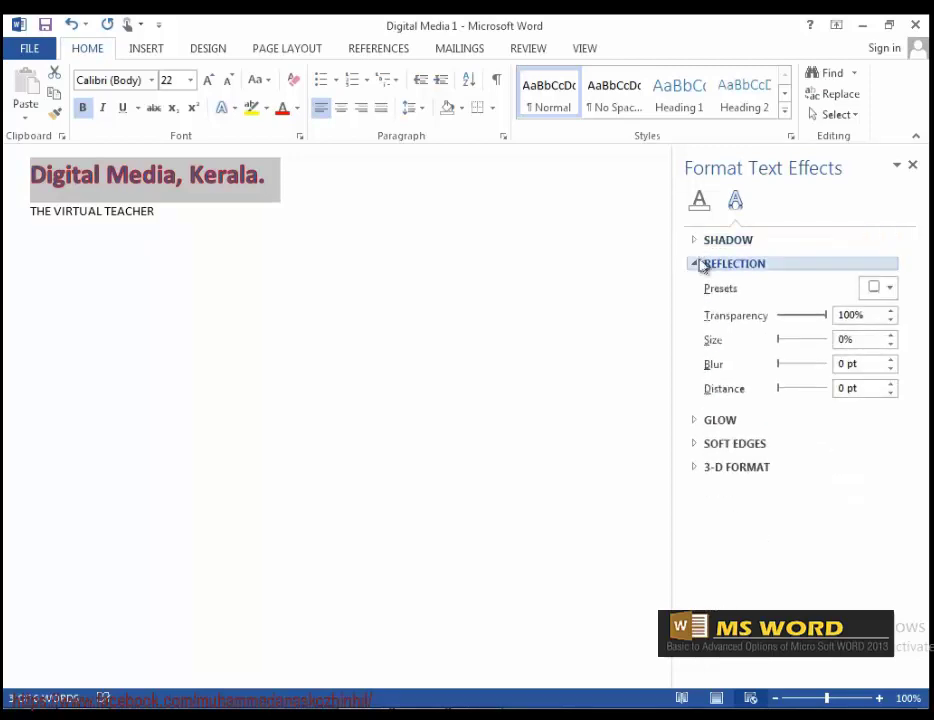
pyautogui.click(699, 264)
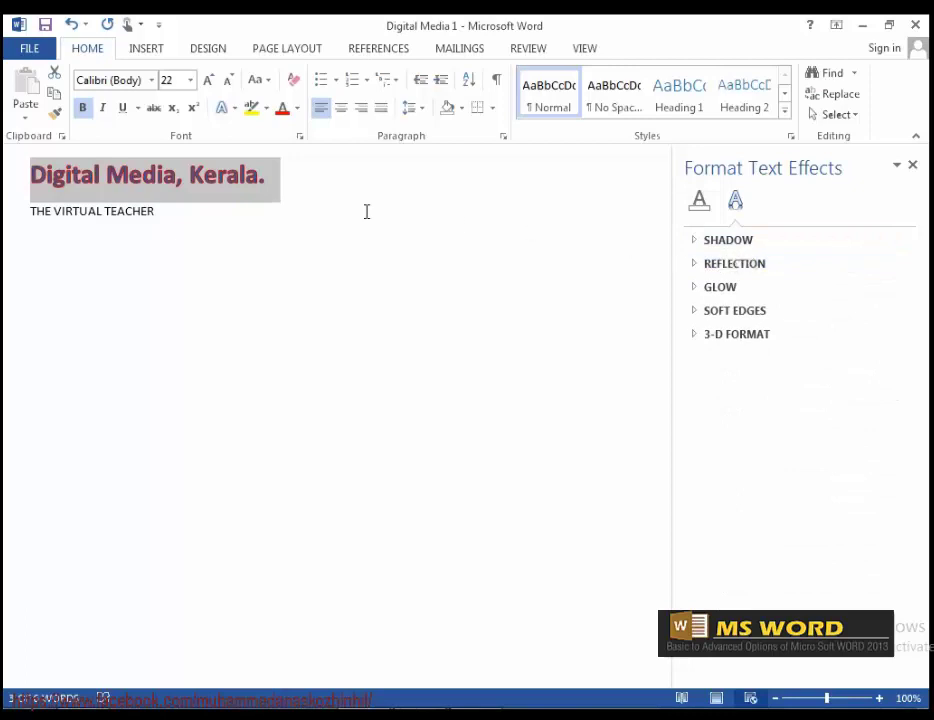
# Apply the blue 18 pt, Accent color 5 glow preset to the "Digital Media, Kerala." line and deselect the text.
pyautogui.click(697, 290)
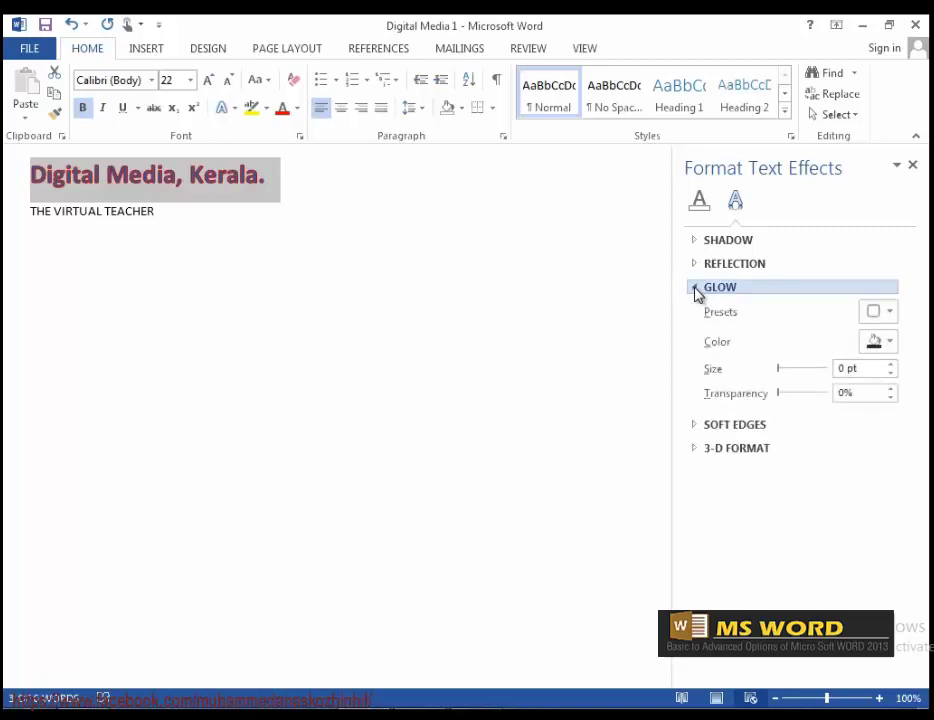
pyautogui.click(889, 314)
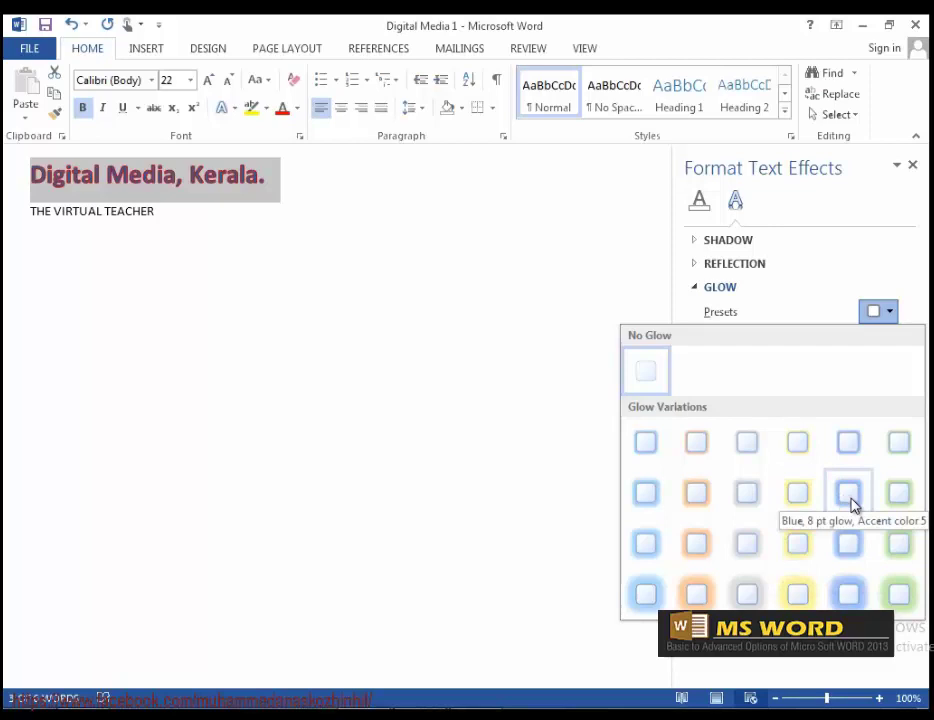
pyautogui.click(850, 593)
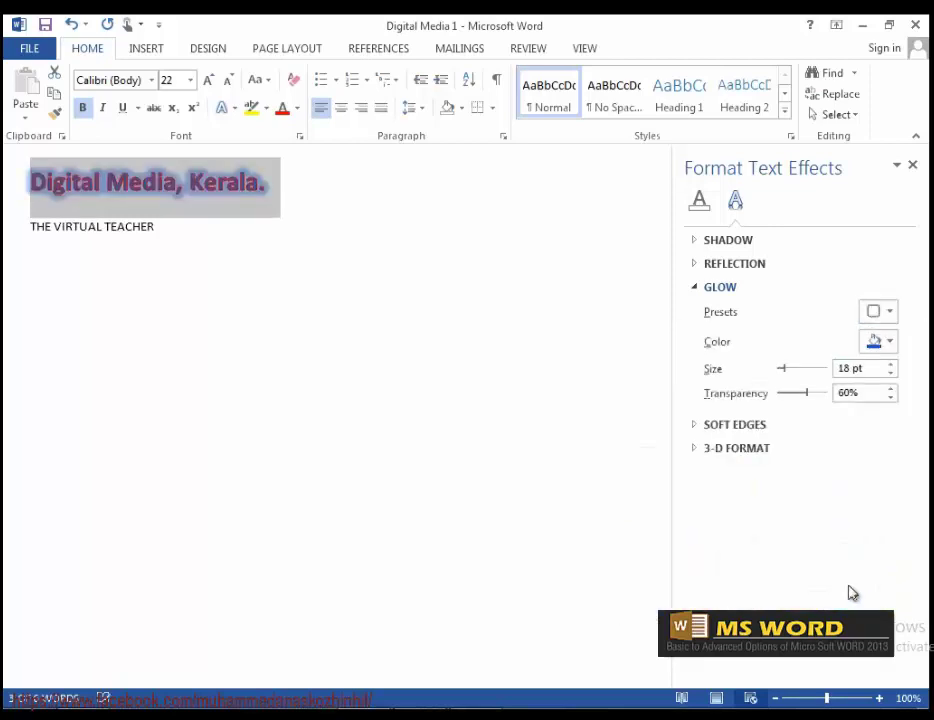
pyautogui.click(292, 233)
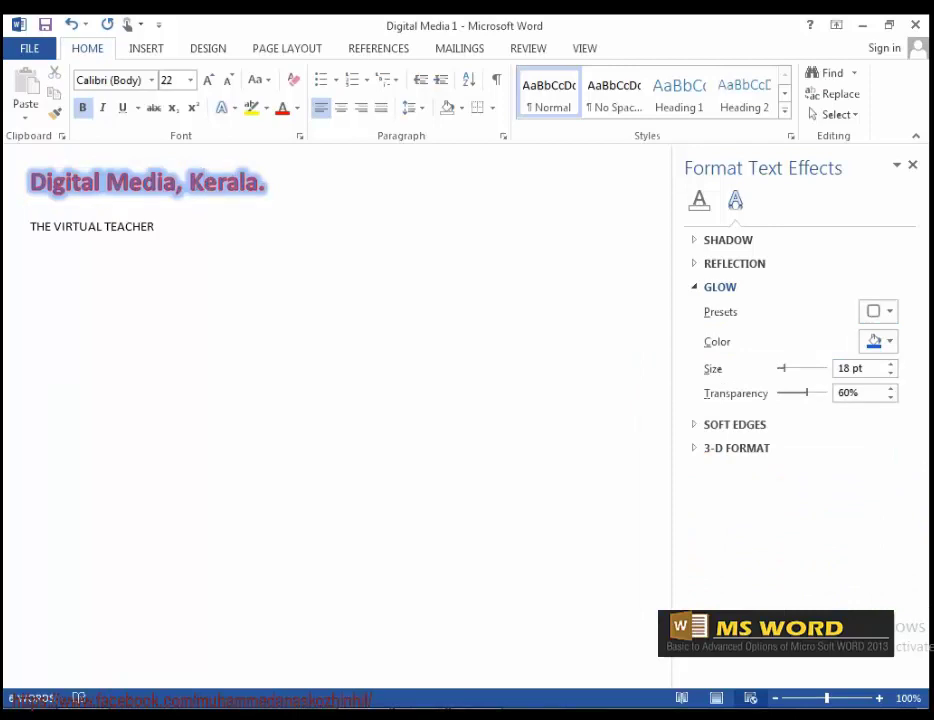
# Change the line's glow to standard yellow with a size of 36 pt and 70% transparency.
pyautogui.moveTo(28, 182); pyautogui.dragTo(283, 193)
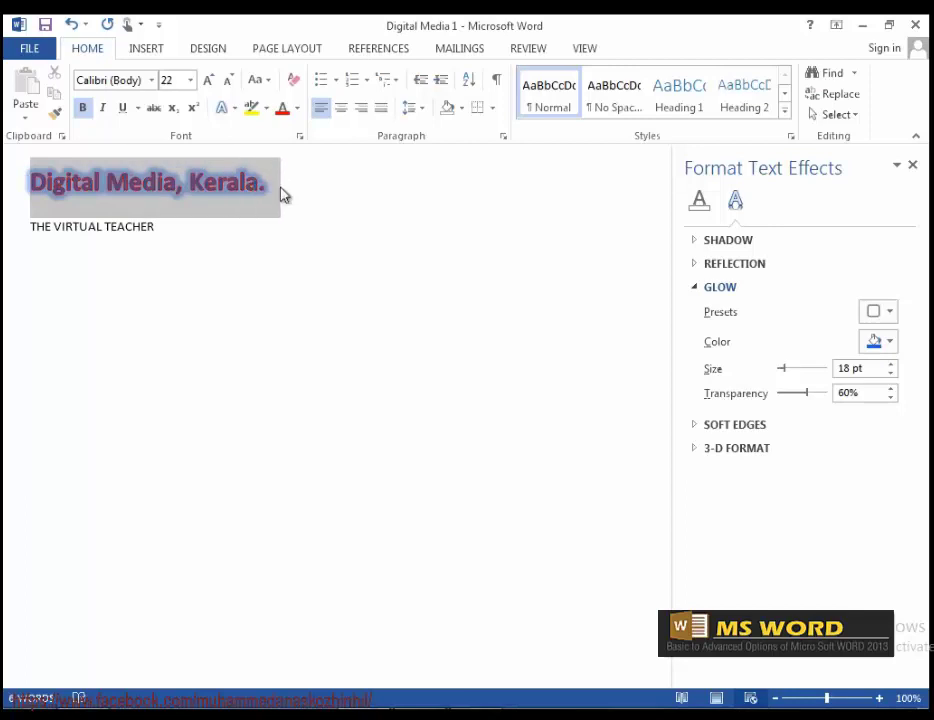
pyautogui.click(889, 343)
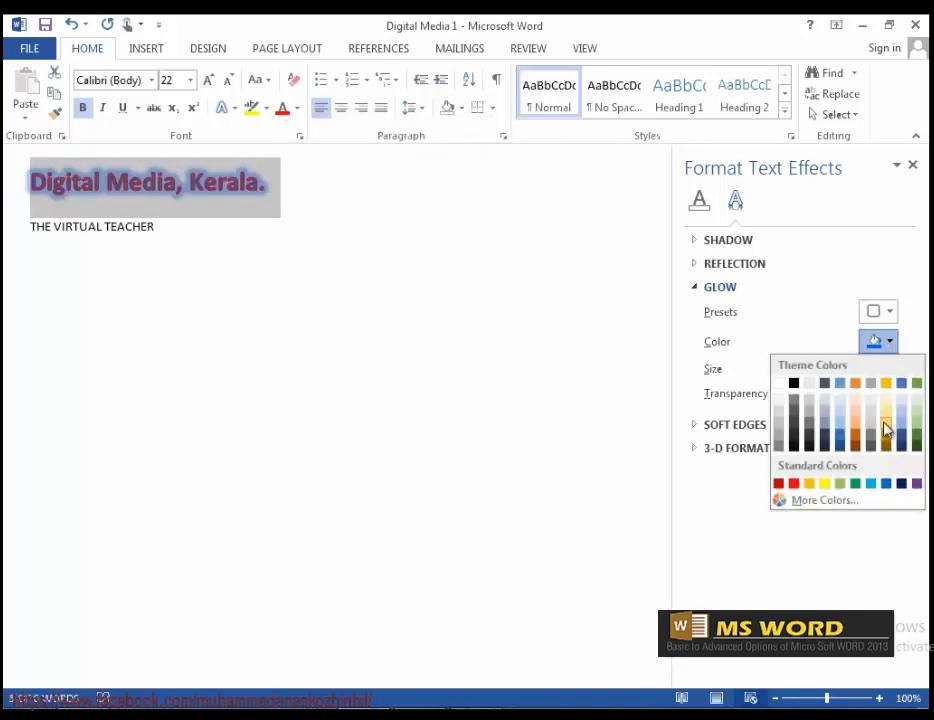
pyautogui.click(825, 485)
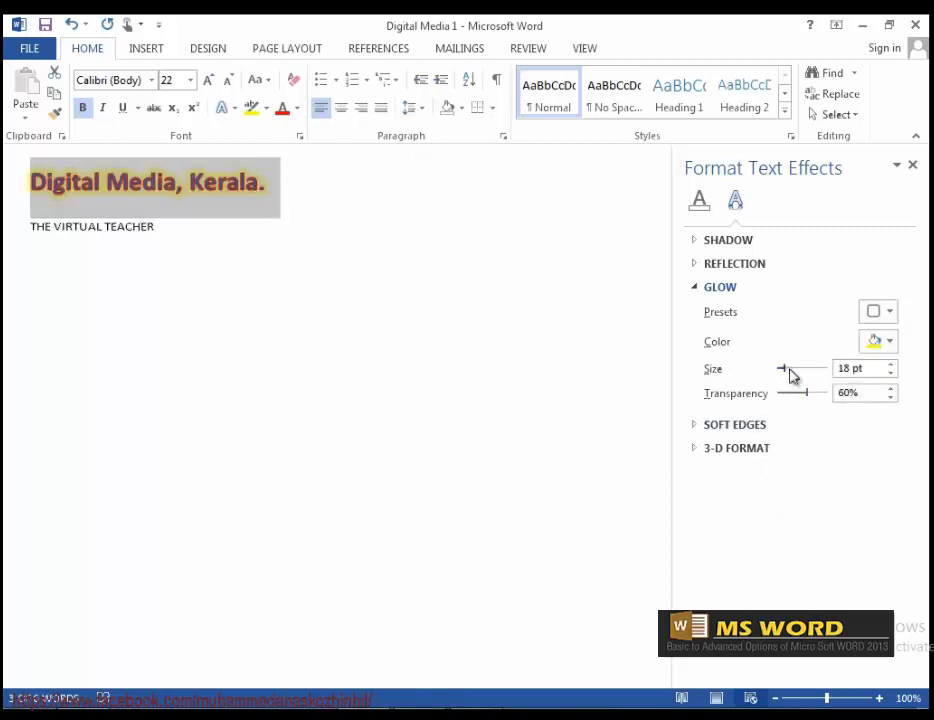
pyautogui.moveTo(790, 375); pyautogui.dragTo(812, 398)
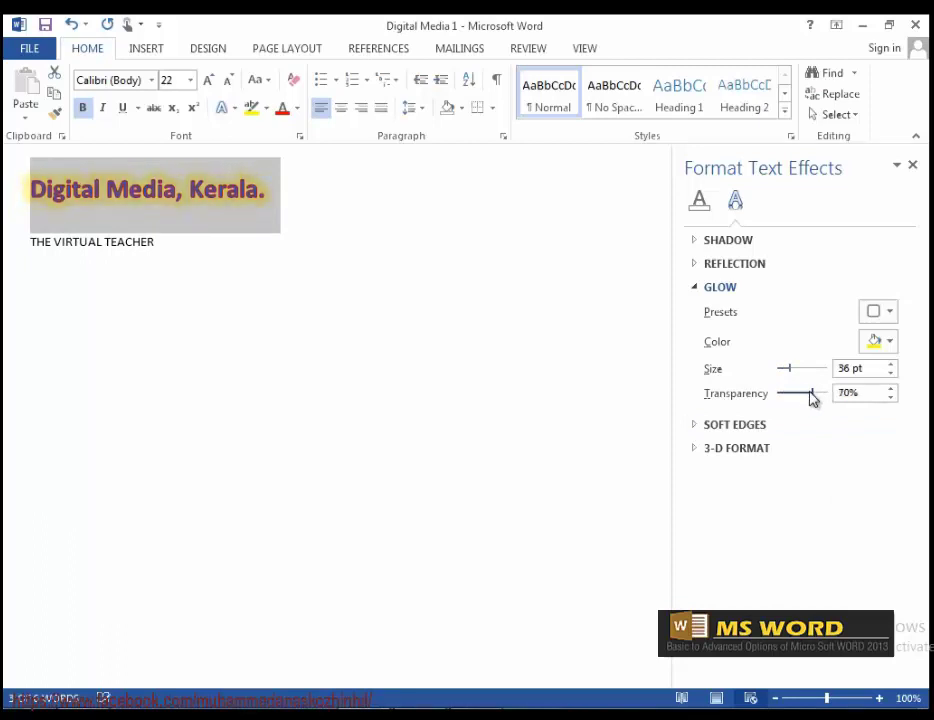
# Set the "Digital Media, Kerala." line to No Glow, collapse the glow options and open the soft edges options.
pyautogui.click(880, 311)
pyautogui.click(647, 375)
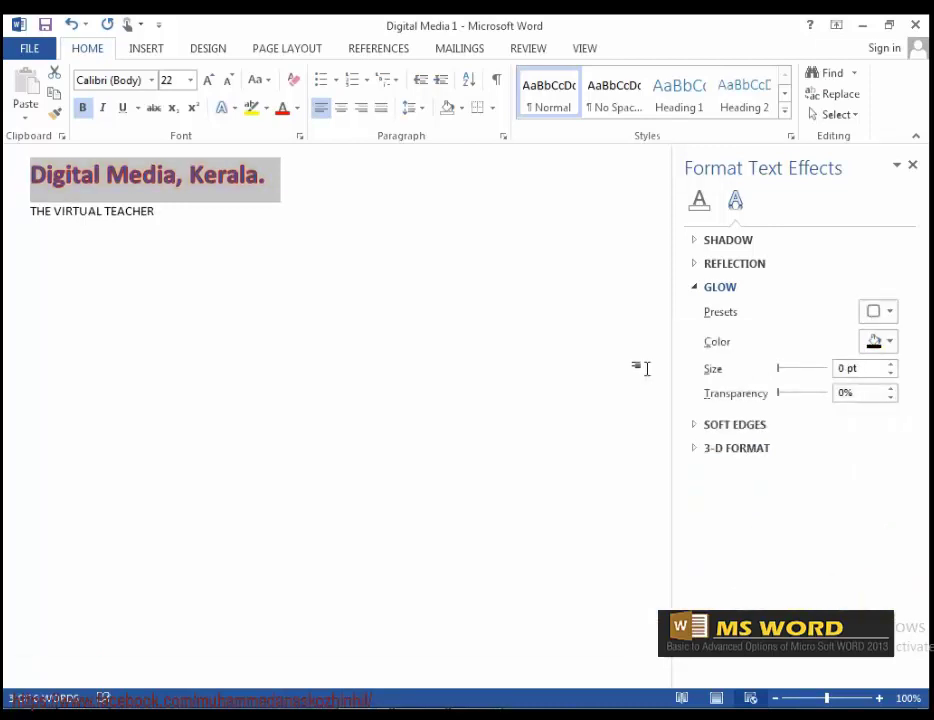
pyautogui.click(698, 289)
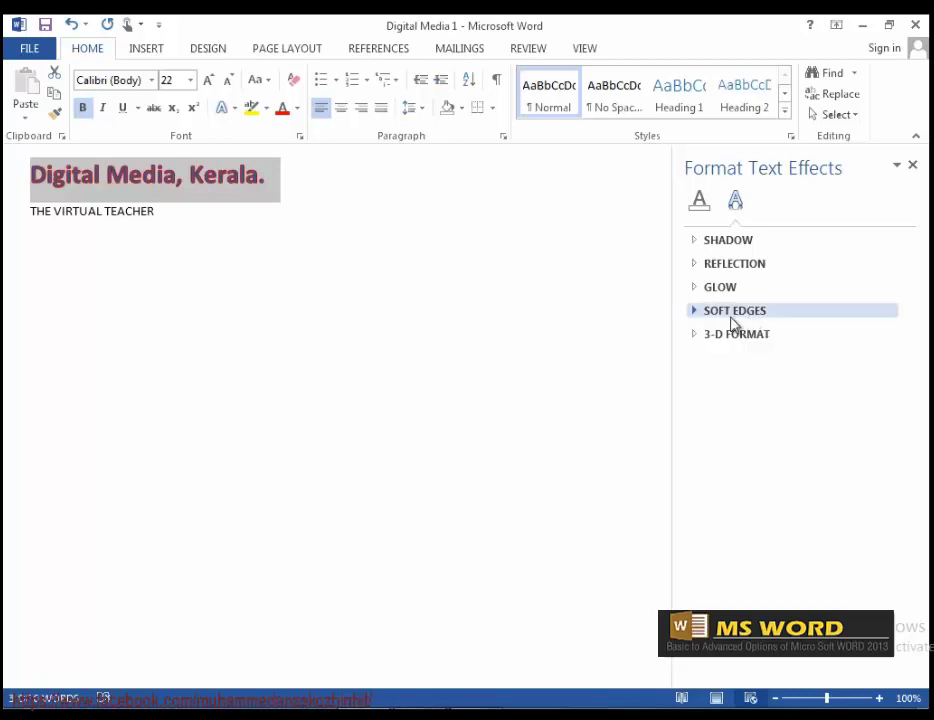
pyautogui.click(695, 312)
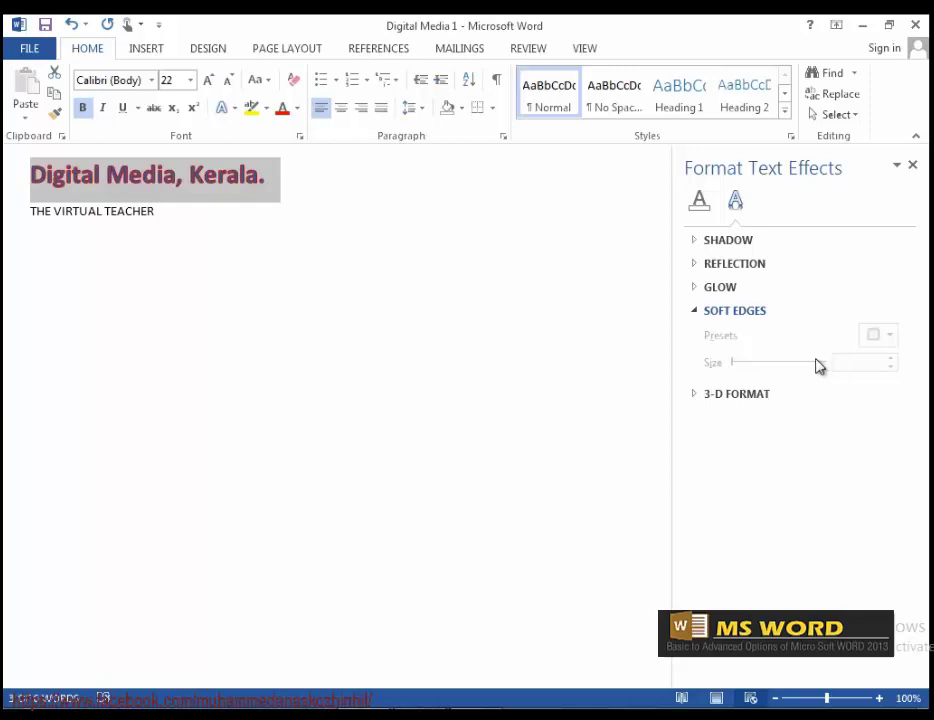
# Collapse the soft edges options, open the 3-D format options and deselect the "Digital Media, Kerala." line.
pyautogui.click(697, 314)
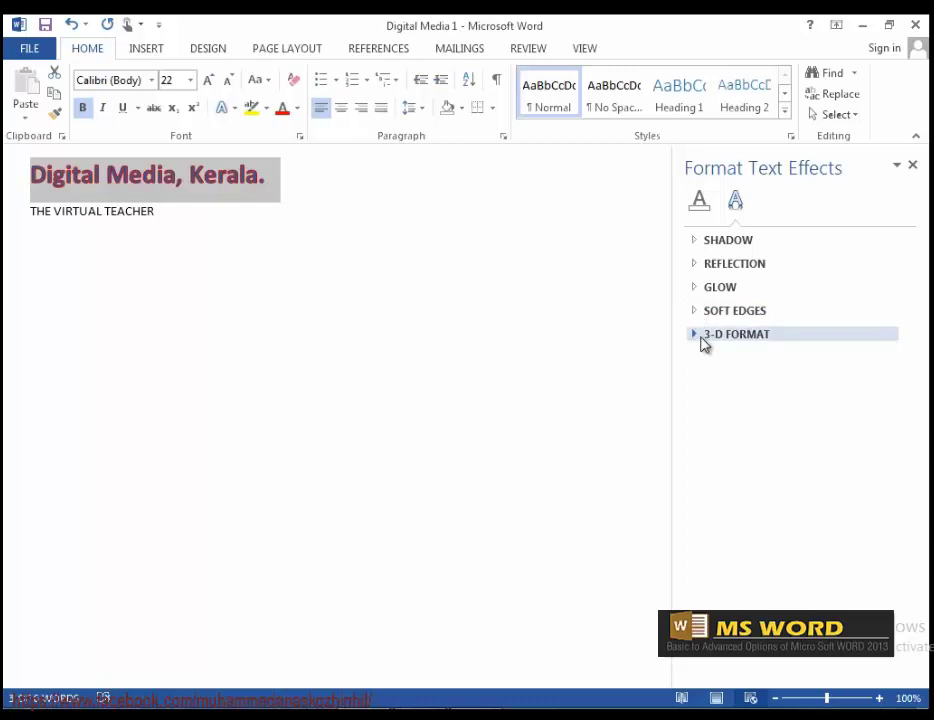
pyautogui.click(696, 336)
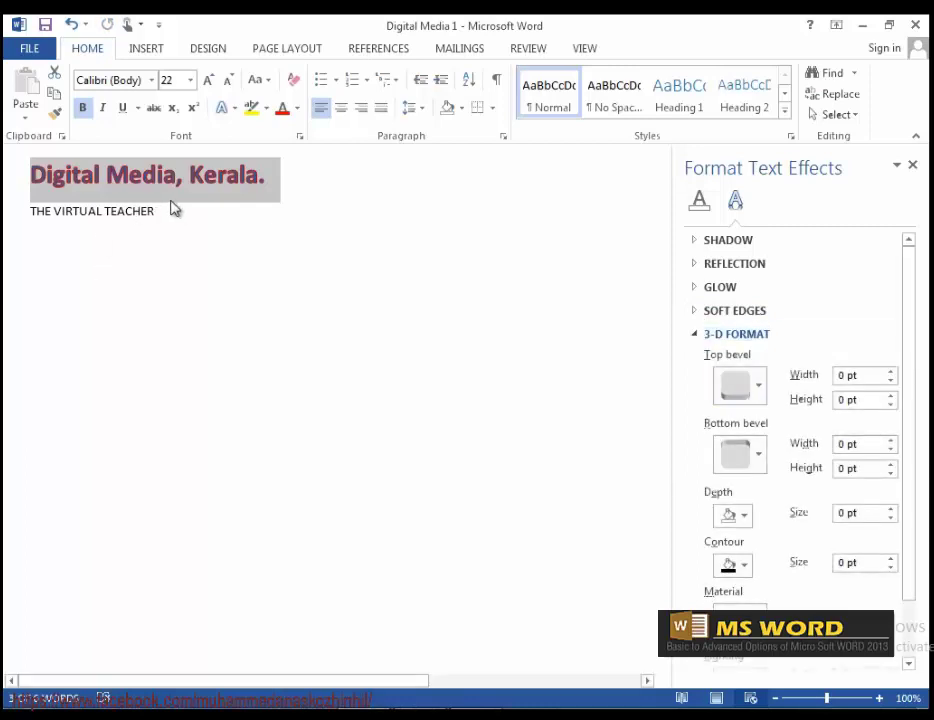
pyautogui.click(316, 193)
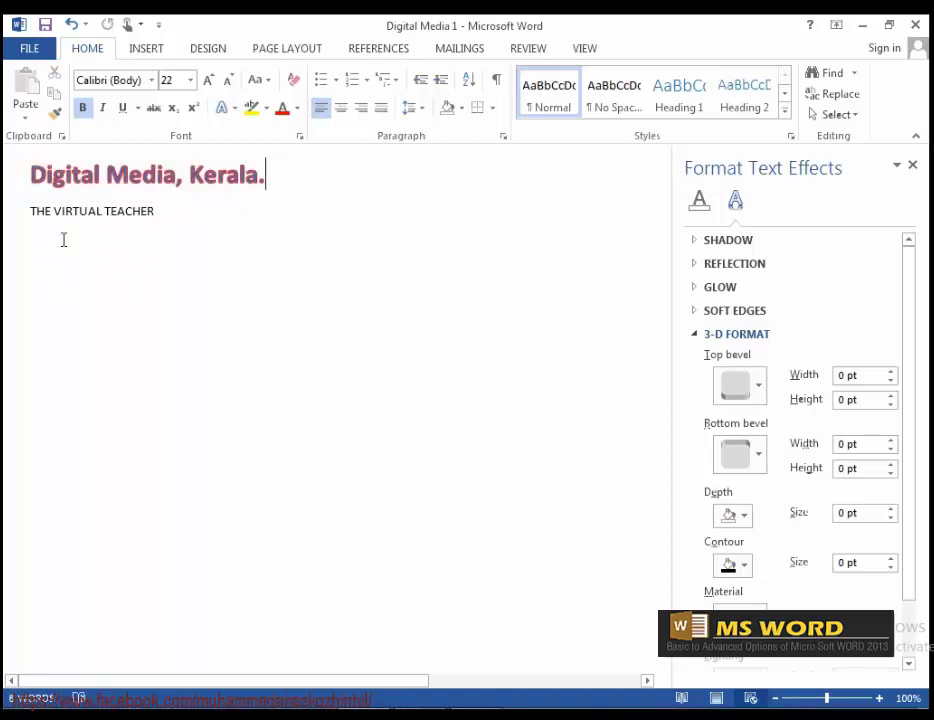
pyautogui.click(106, 208)
pyautogui.click(36, 306)
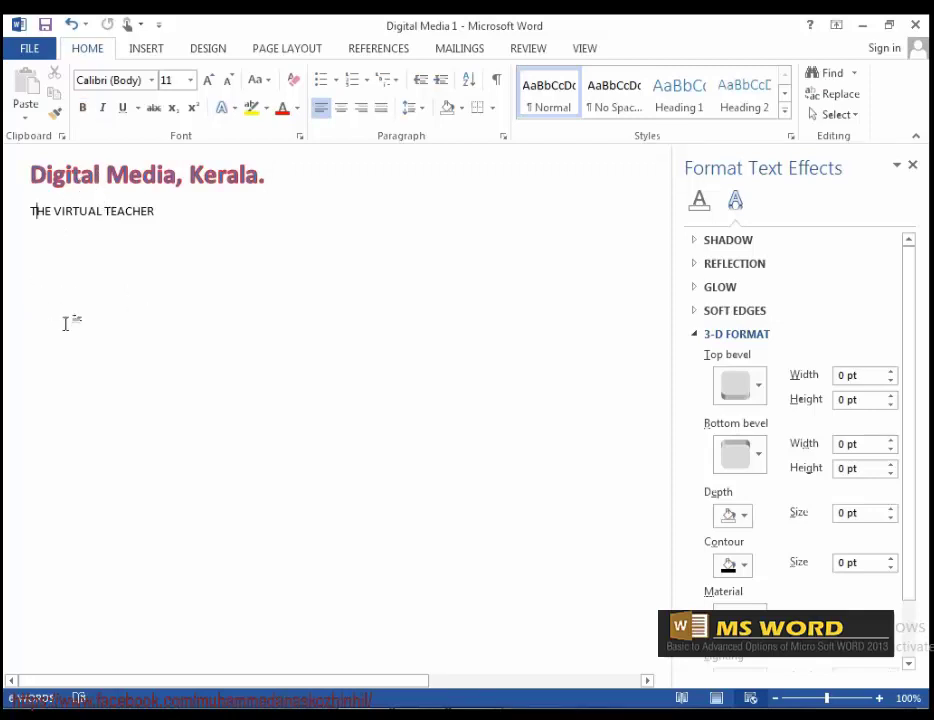
pyautogui.doubleClick(43, 320)
pyautogui.hotkey('ctrl', 'z')
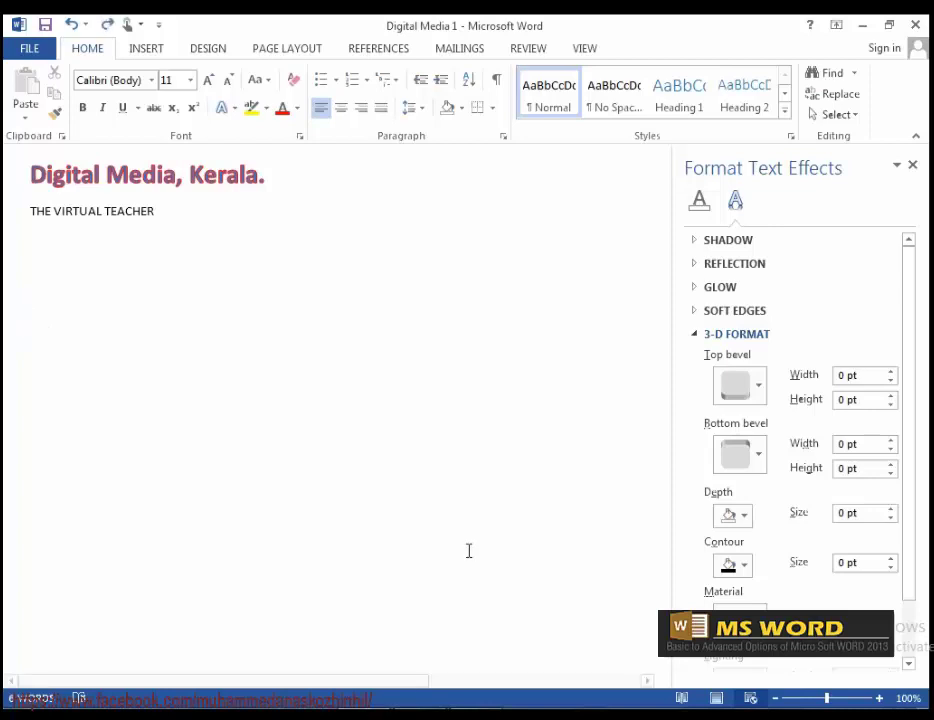
# Add a new line reading "WORLD CUP ICC" several blank lines below "THE VIRTUAL TEACHER".
pyautogui.click(166, 211)
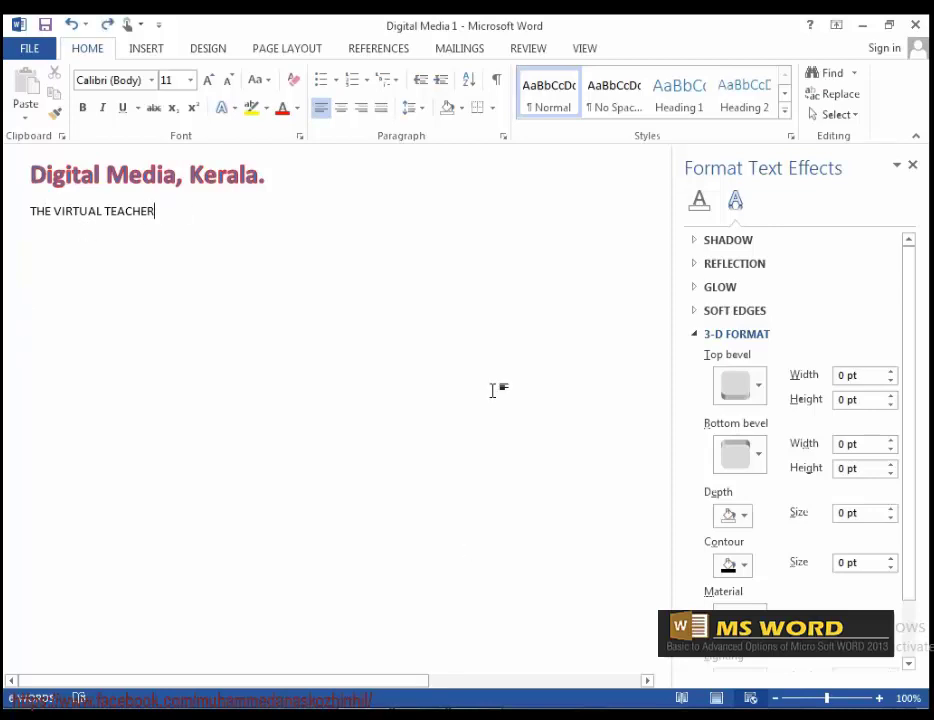
pyautogui.press('Return')
pyautogui.press('Return')
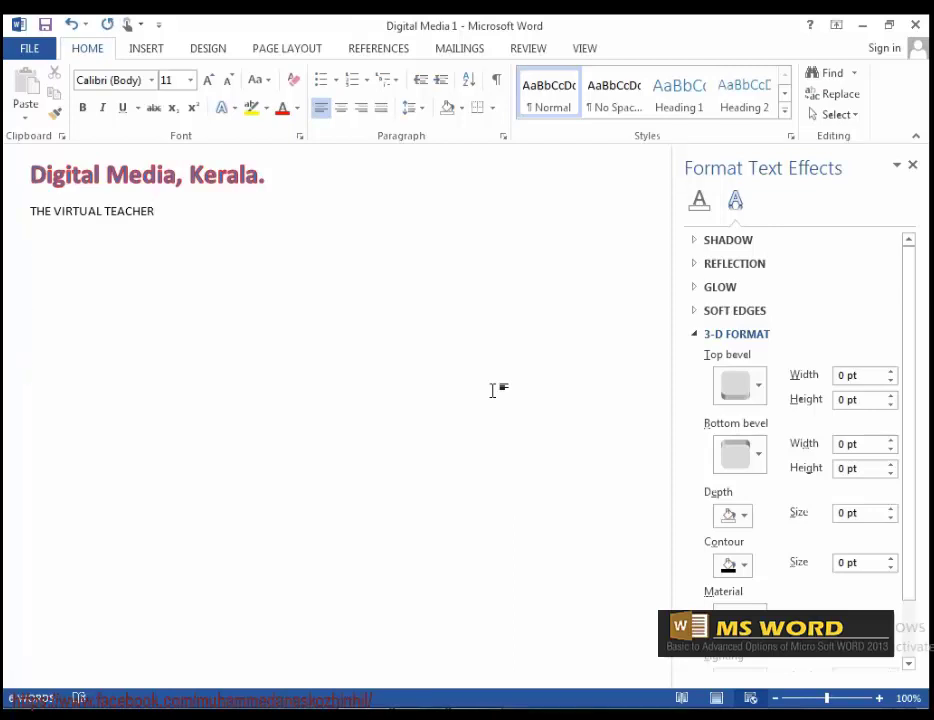
pyautogui.press('capslock')
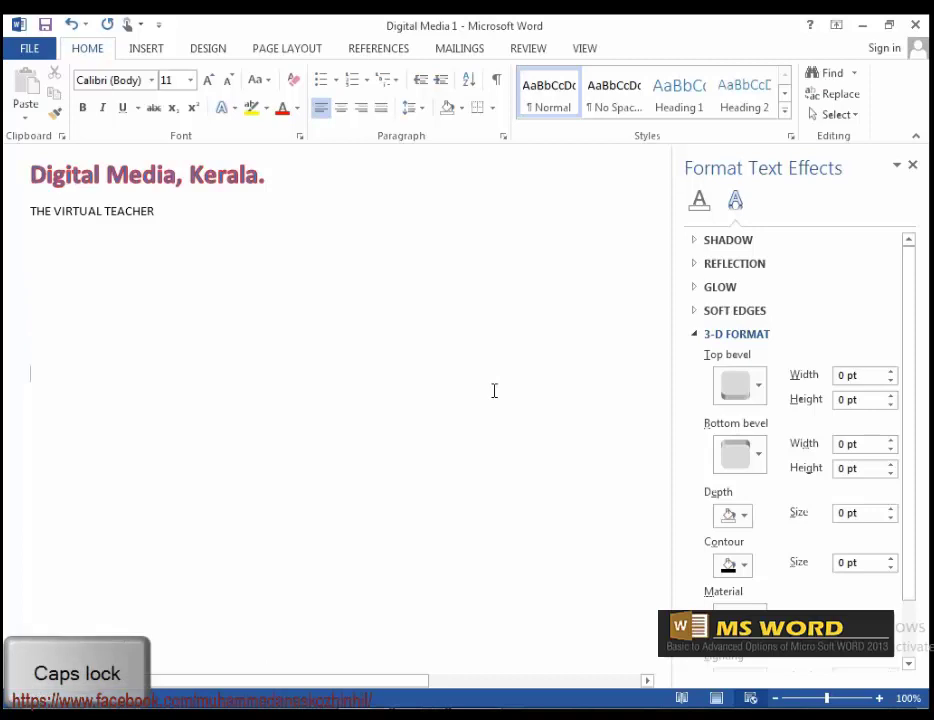
pyautogui.write('WOR')
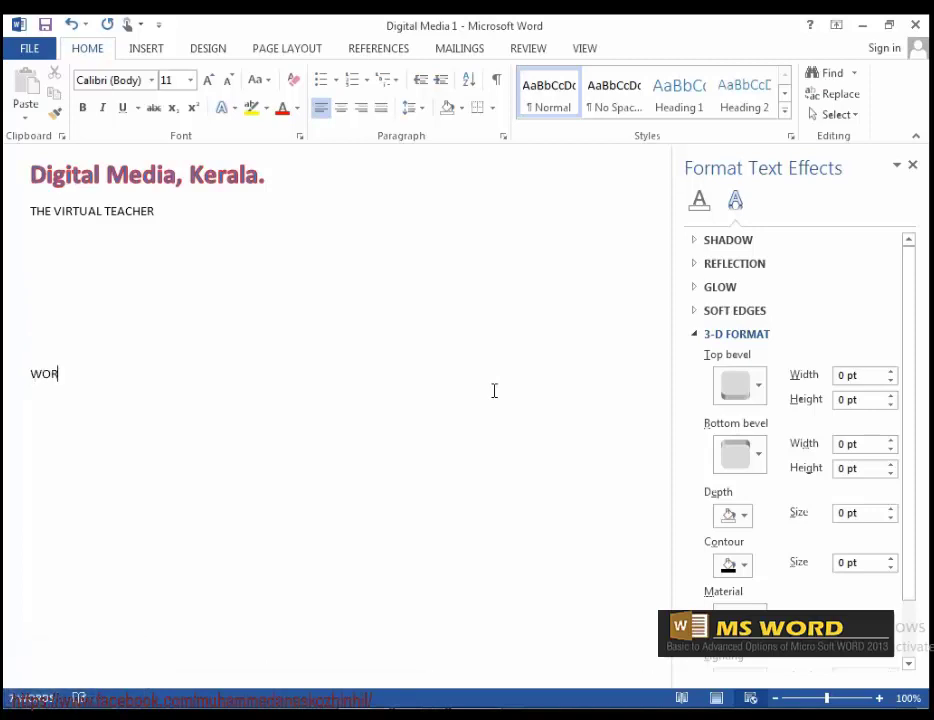
pyautogui.write('LD CUP ICC')
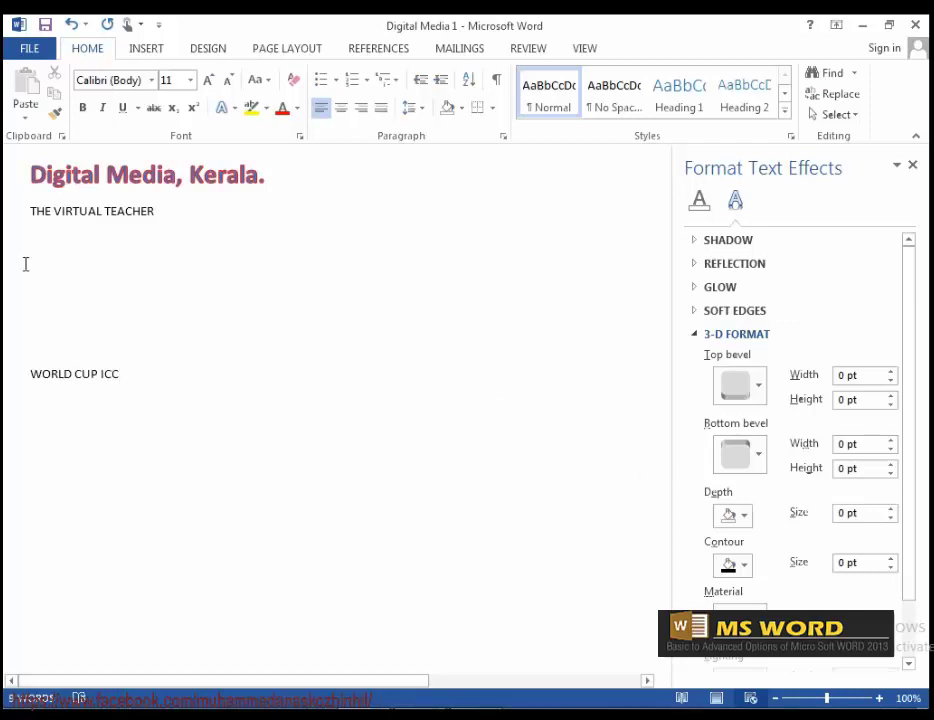
# Format the "WORLD CUP ICC" line in Arial Black at 48 pt.
pyautogui.moveTo(103, 374); pyautogui.dragTo(121, 377)
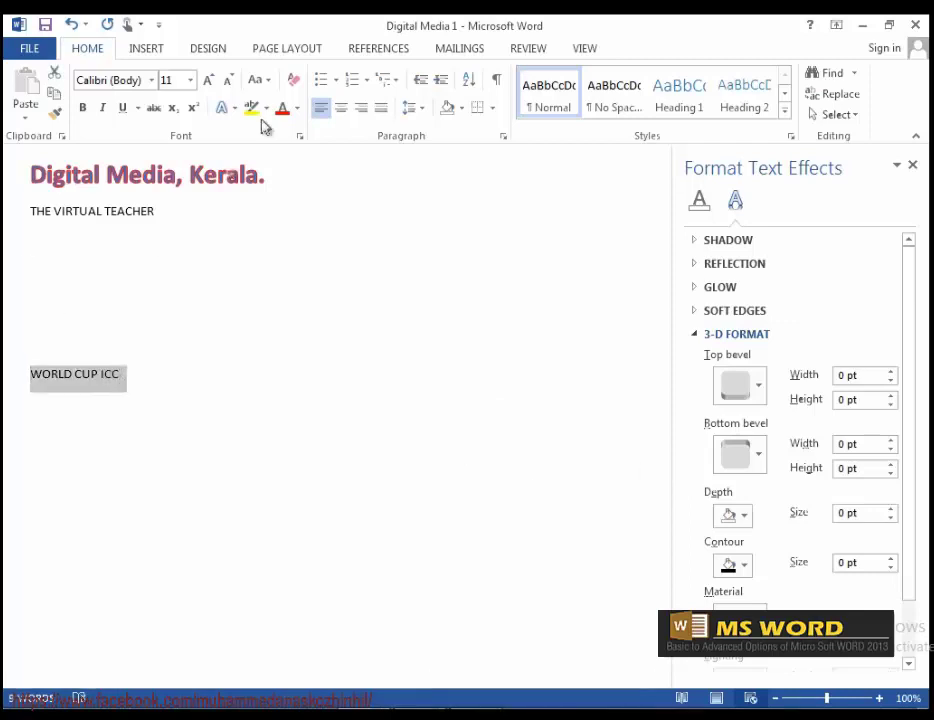
pyautogui.click(208, 82)
pyautogui.click(208, 82)
pyautogui.click(208, 82)
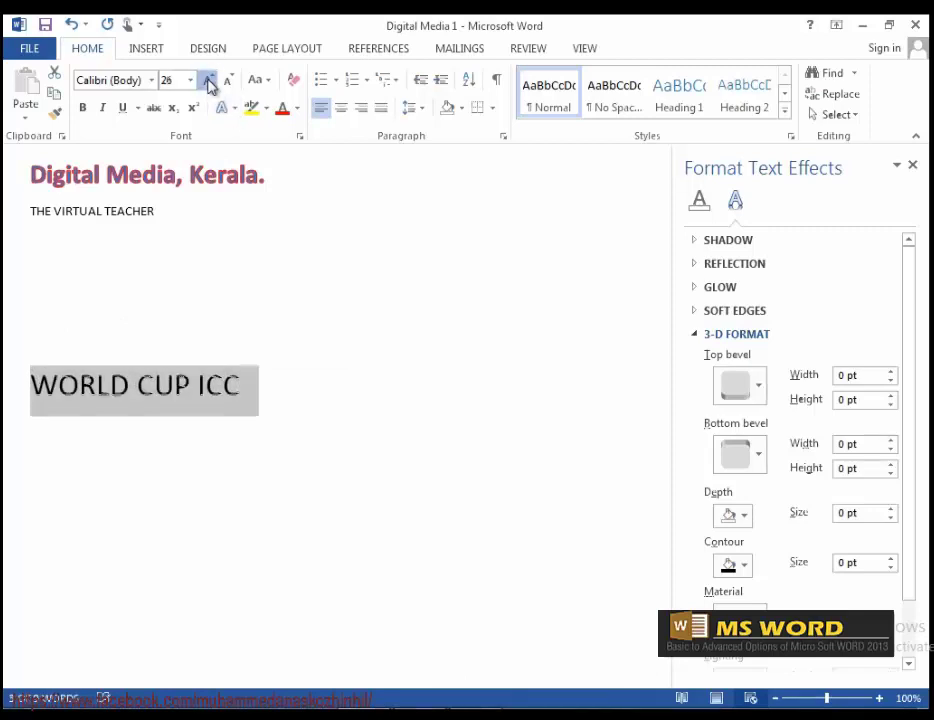
pyautogui.click(208, 82)
pyautogui.click(208, 82)
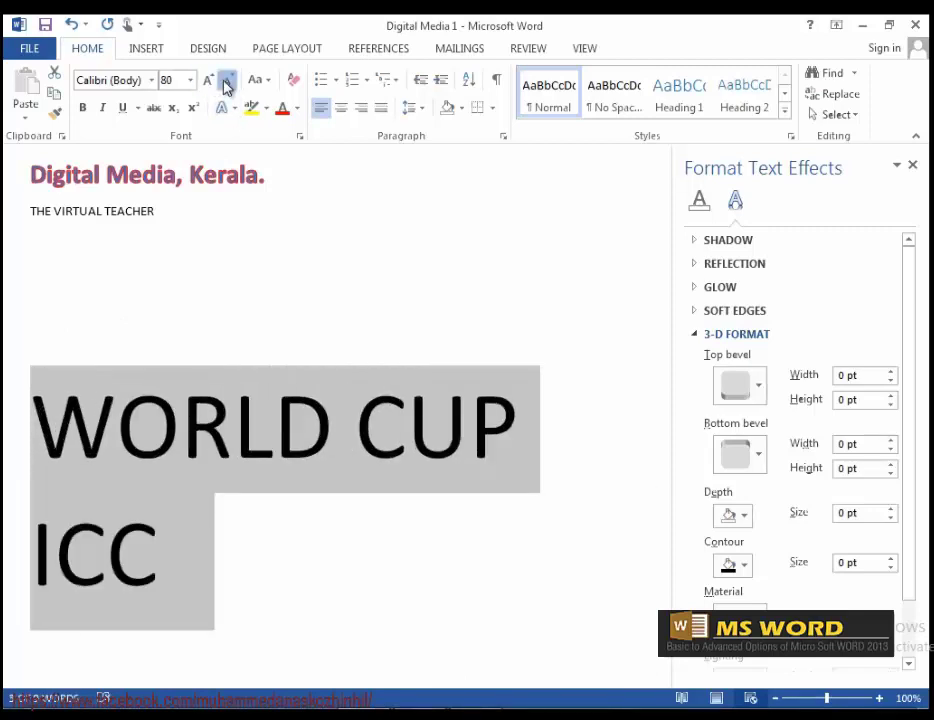
pyautogui.click(227, 81)
pyautogui.click(152, 80)
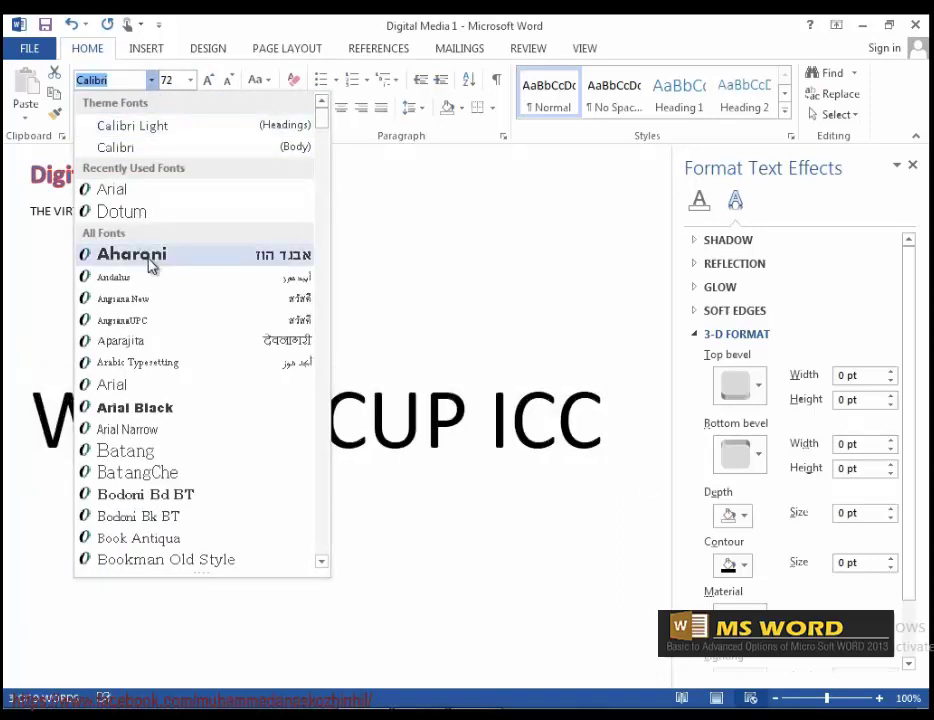
pyautogui.click(140, 407)
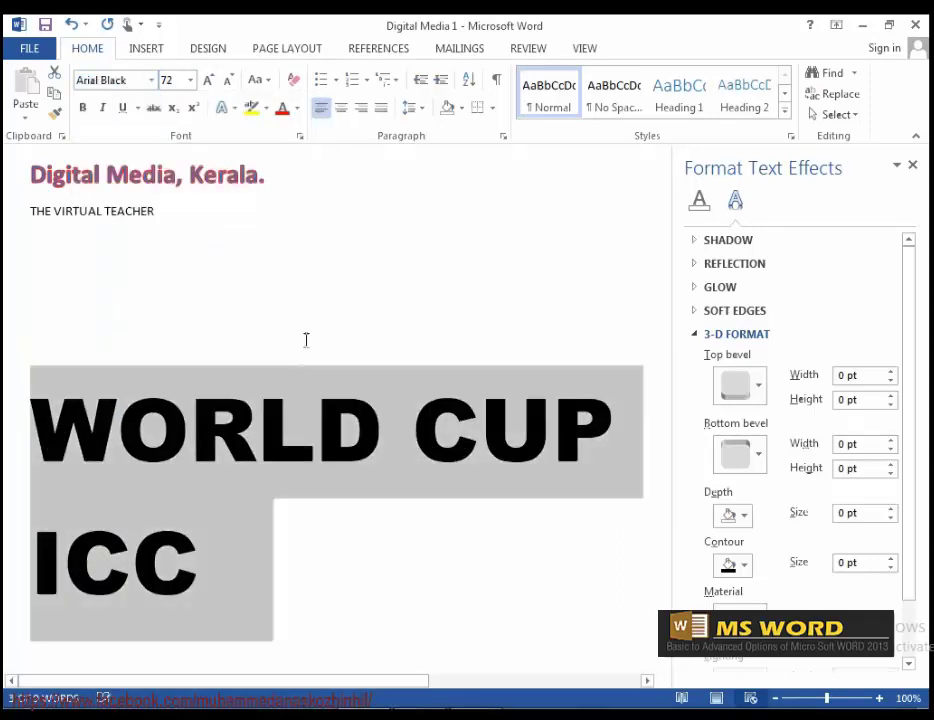
pyautogui.click(229, 82)
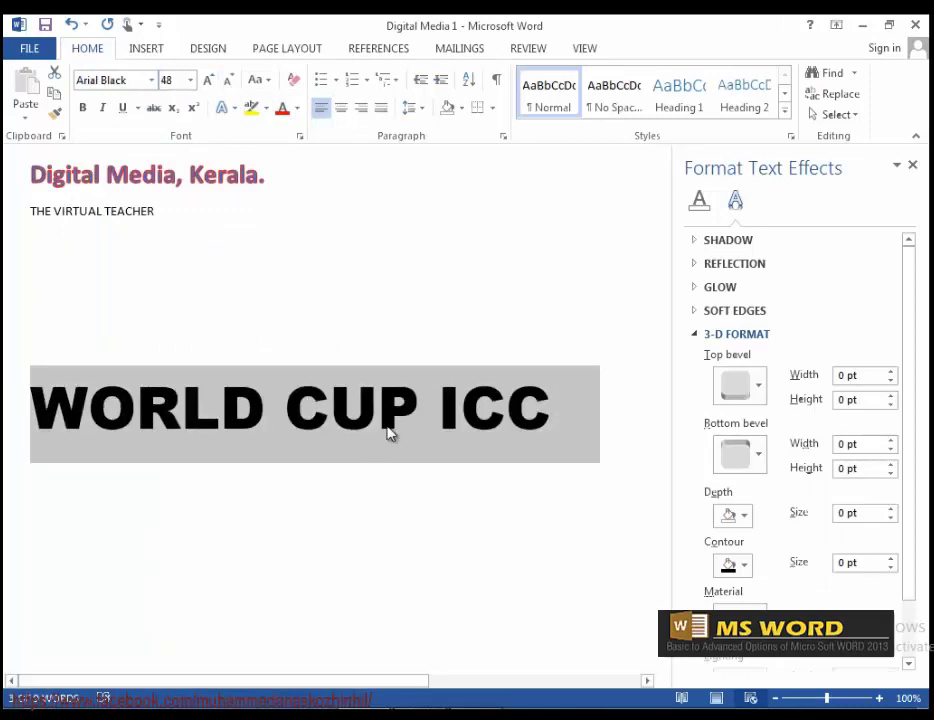
# Apply the first top bevel preset and the standard red font color to the "WORLD CUP ICC" line, and deselect the text.
pyautogui.click(759, 390)
pyautogui.click(741, 532)
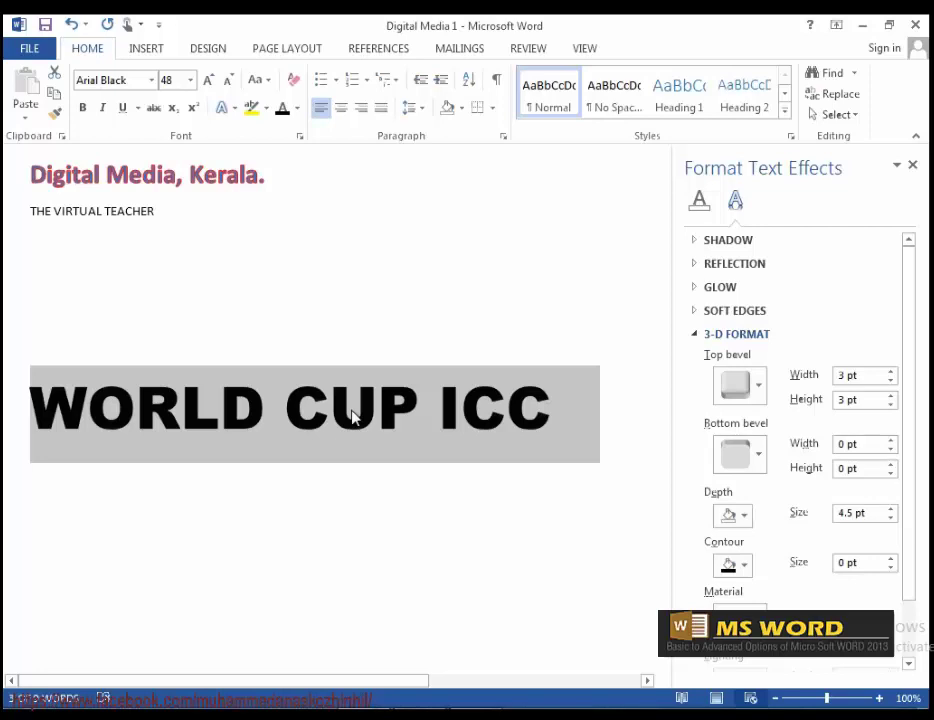
pyautogui.click(297, 108)
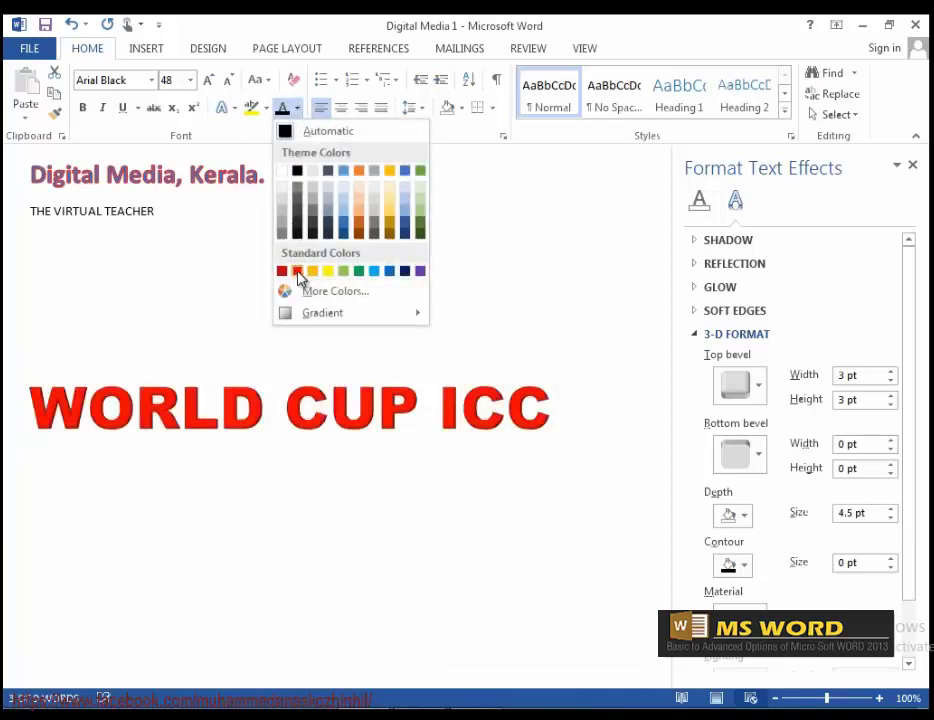
pyautogui.click(297, 272)
pyautogui.click(222, 443)
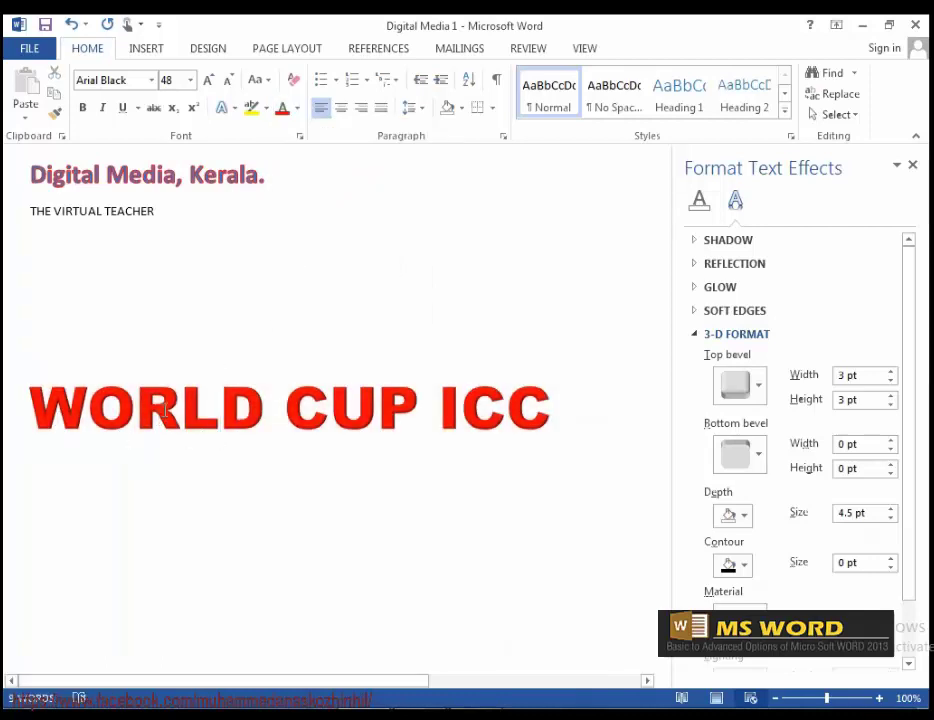
# Change the "WORLD CUP ICC" line's top bevel to 5.5 pt width and height, and its bottom bevel to 6 pt width and 2 pt height.
pyautogui.moveTo(43, 403); pyautogui.dragTo(571, 415)
pyautogui.click(763, 390)
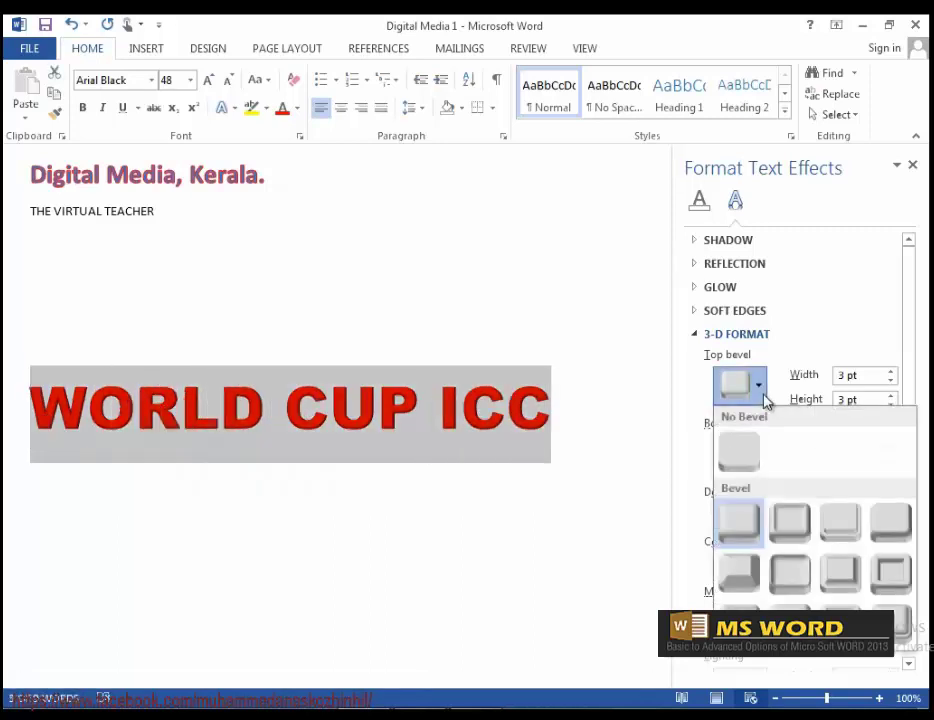
pyautogui.click(797, 521)
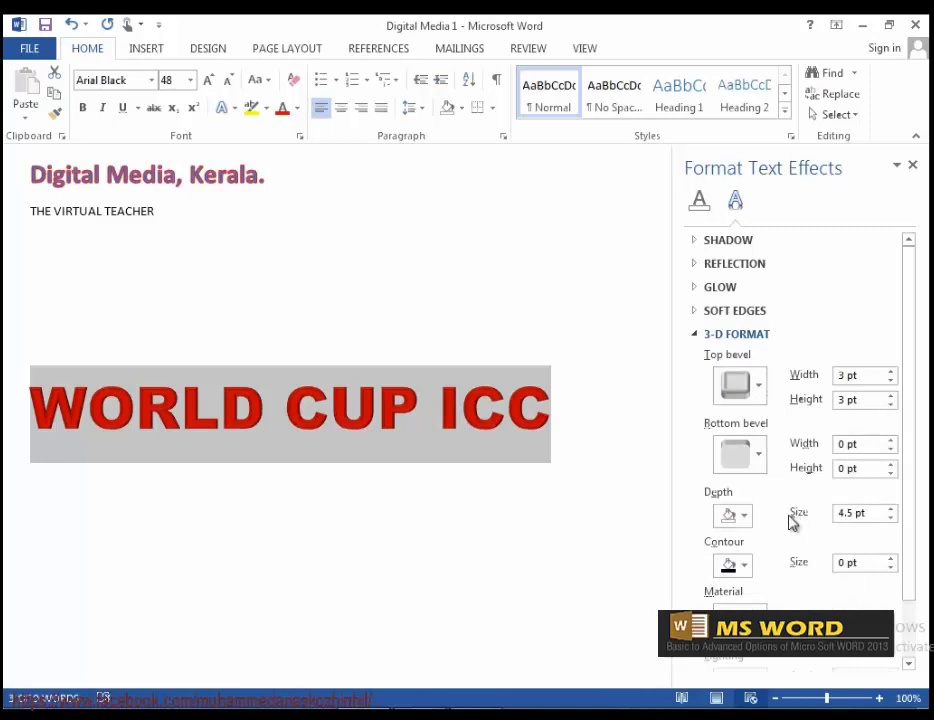
pyautogui.click(762, 392)
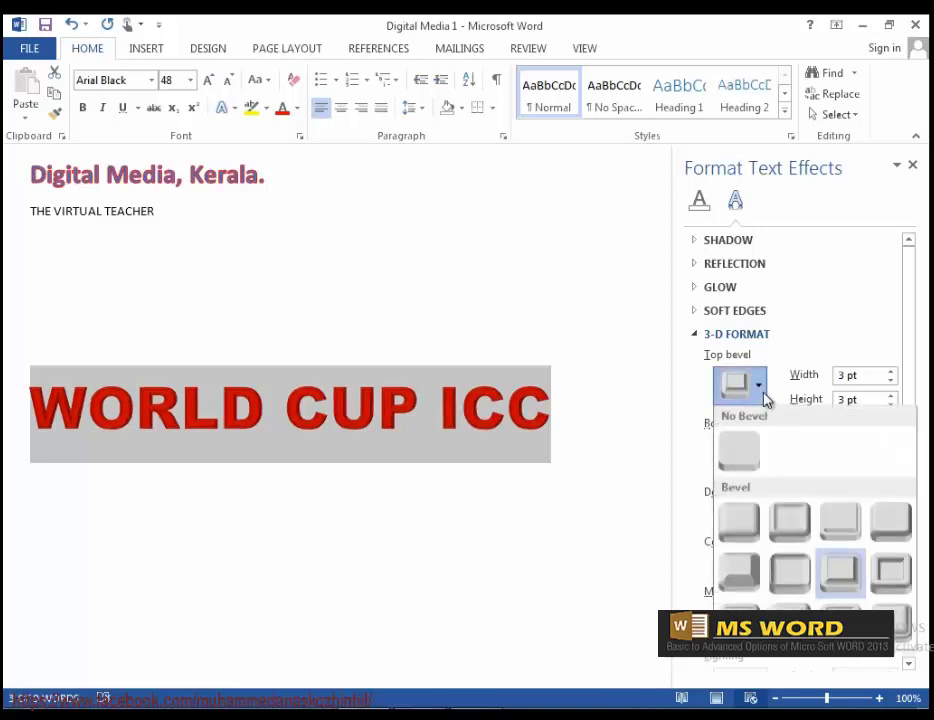
pyautogui.click(890, 624)
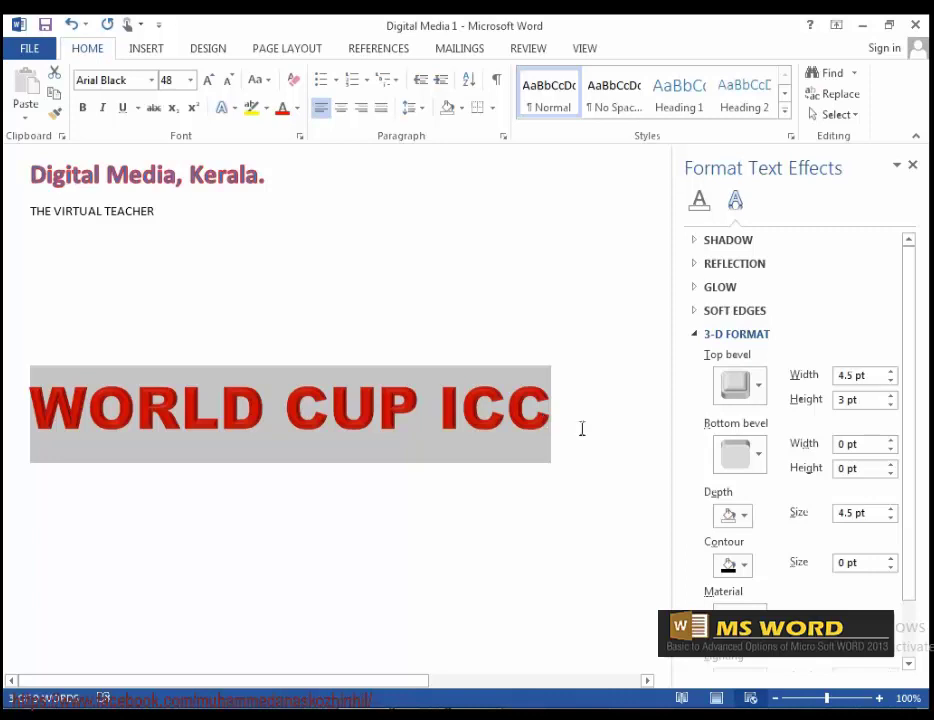
pyautogui.click(764, 466)
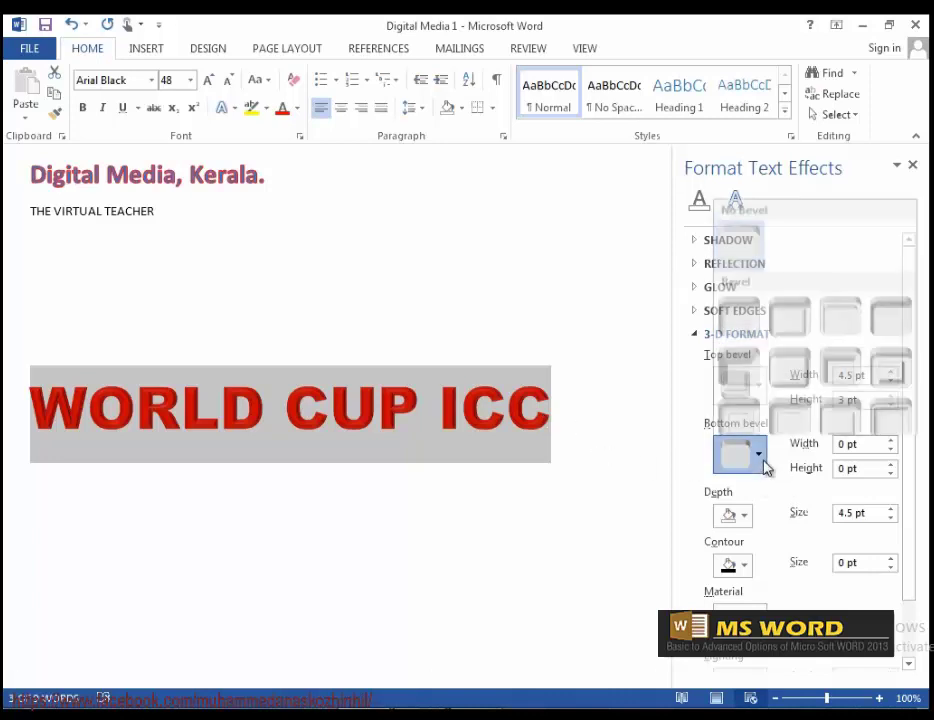
pyautogui.click(740, 370)
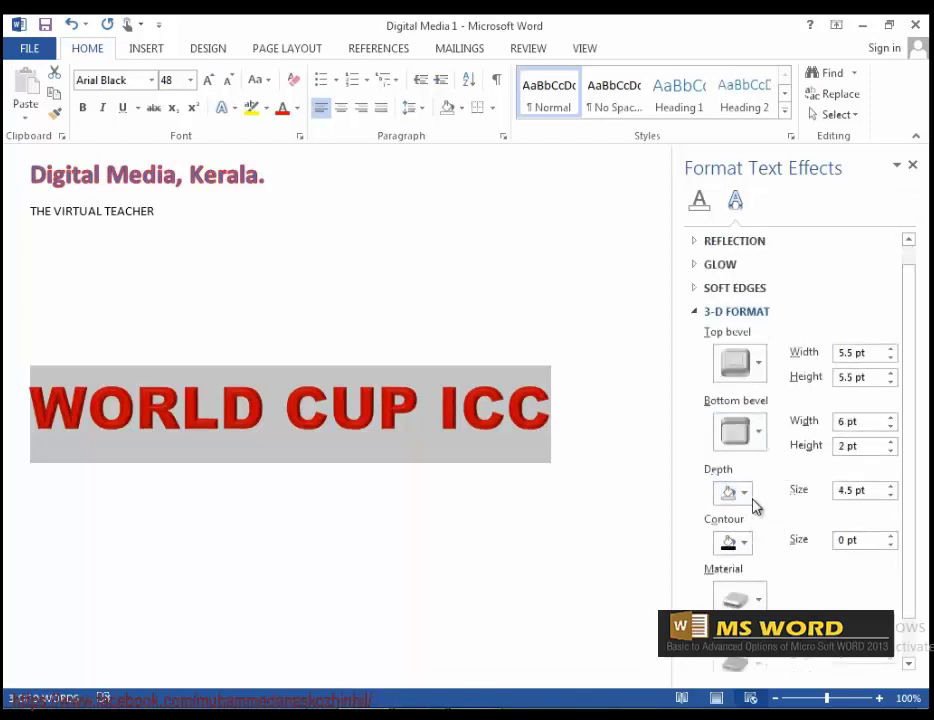
# Set the 3-D depth of the "WORLD CUP ICC" line to yellow with a size of 9.5 pt.
pyautogui.click(746, 494)
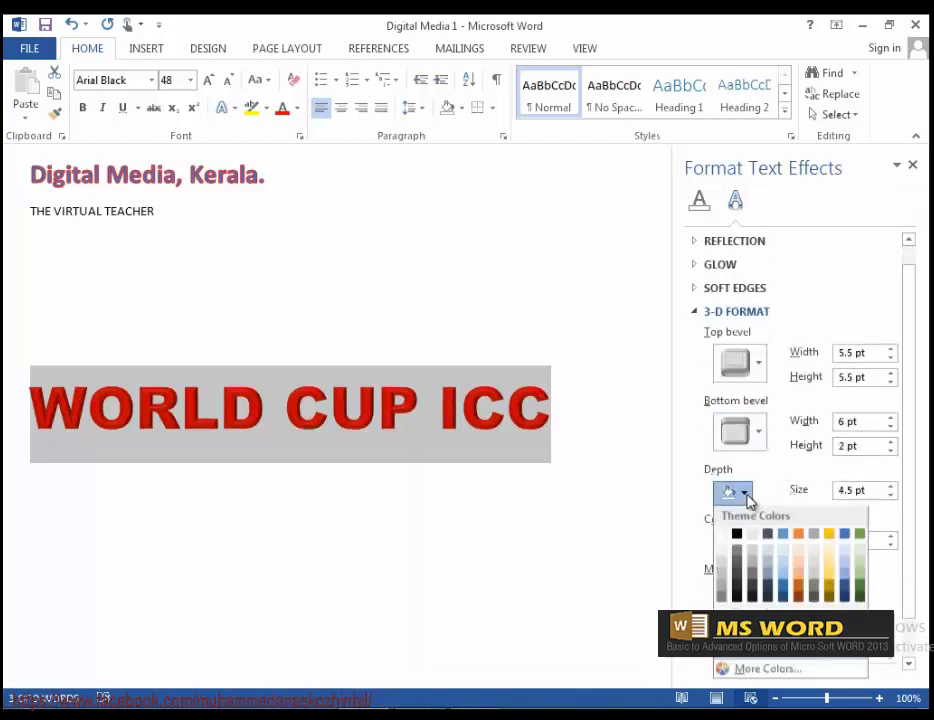
pyautogui.click(829, 535)
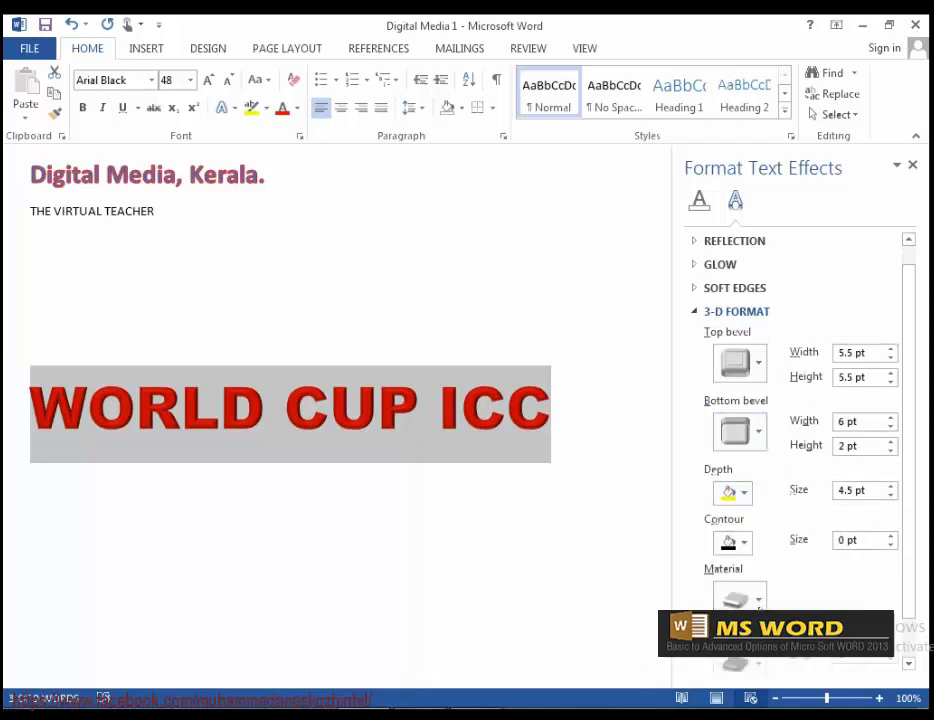
pyautogui.click(891, 486)
pyautogui.click(891, 486)
# Try a red 3-D contour on the "WORLD CUP ICC" line, and change it to standard green with a size of 5 pt.
pyautogui.click(745, 543)
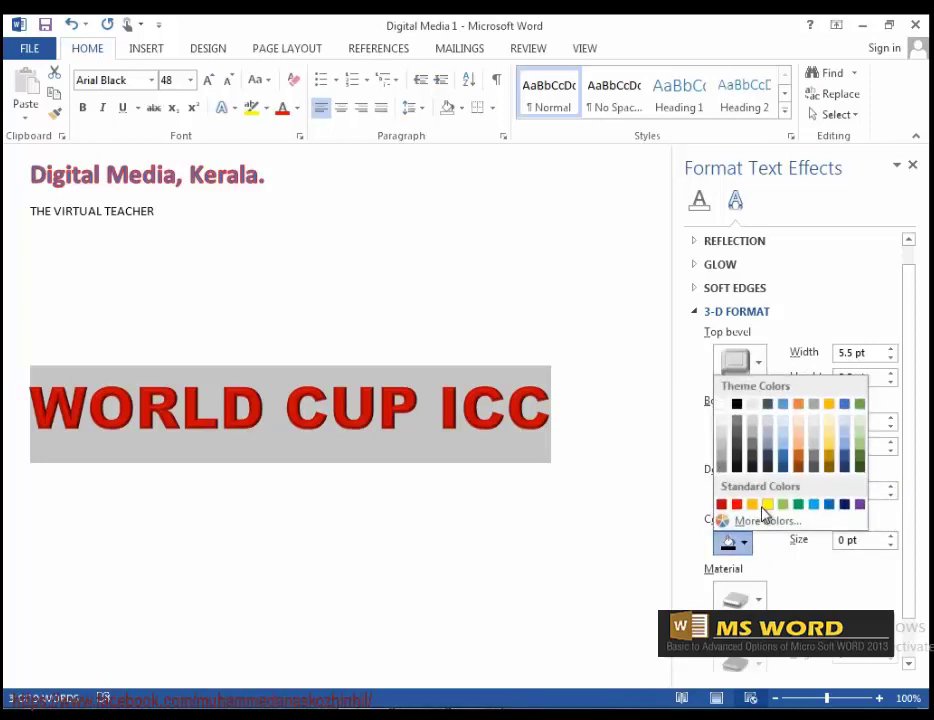
pyautogui.click(737, 504)
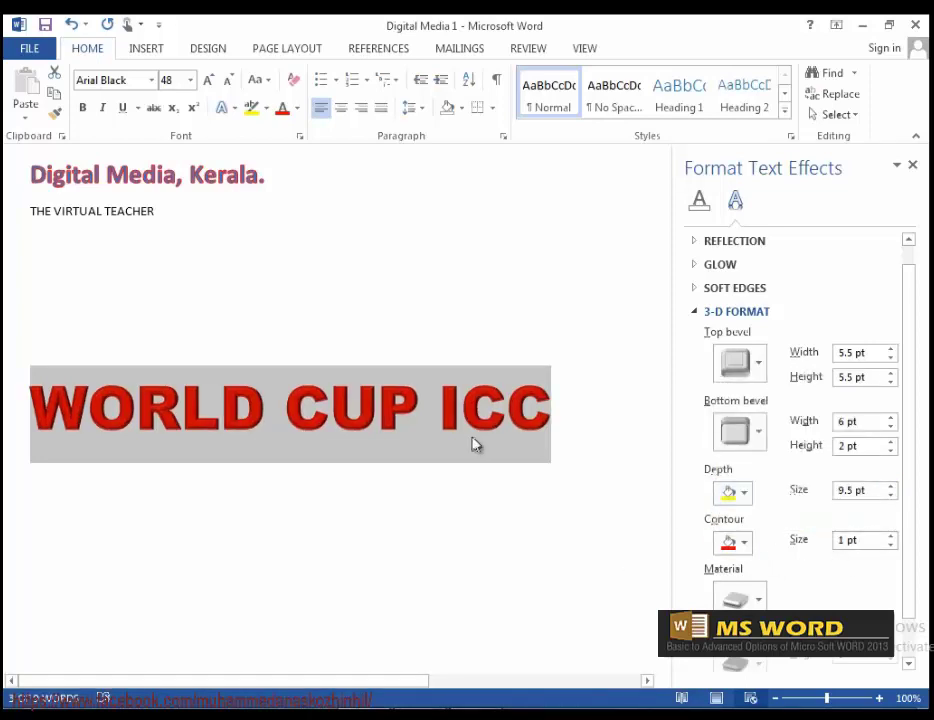
pyautogui.click(744, 544)
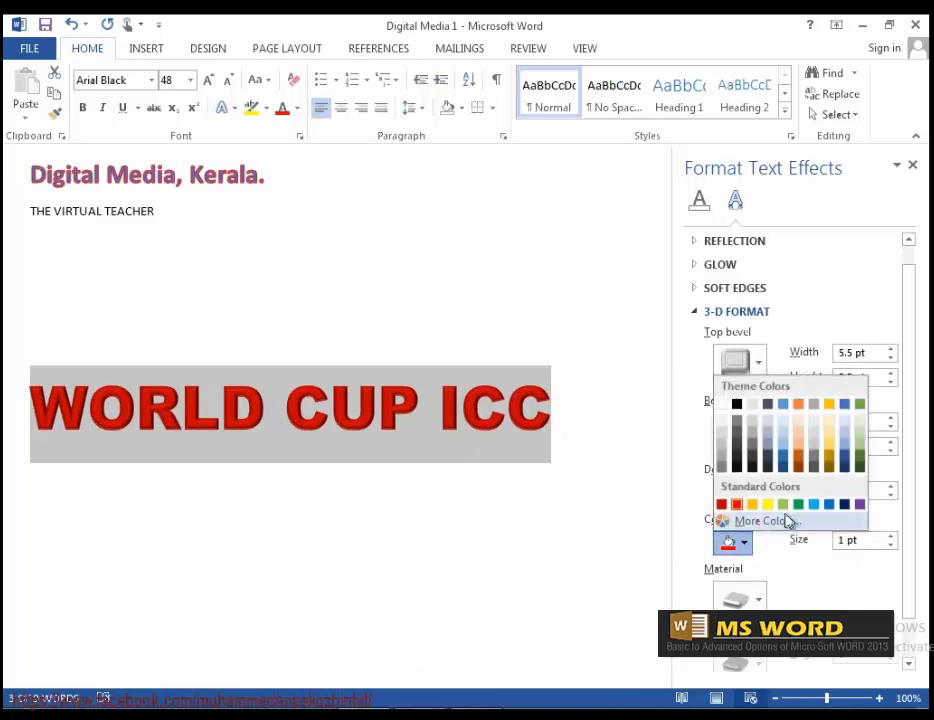
pyautogui.click(798, 504)
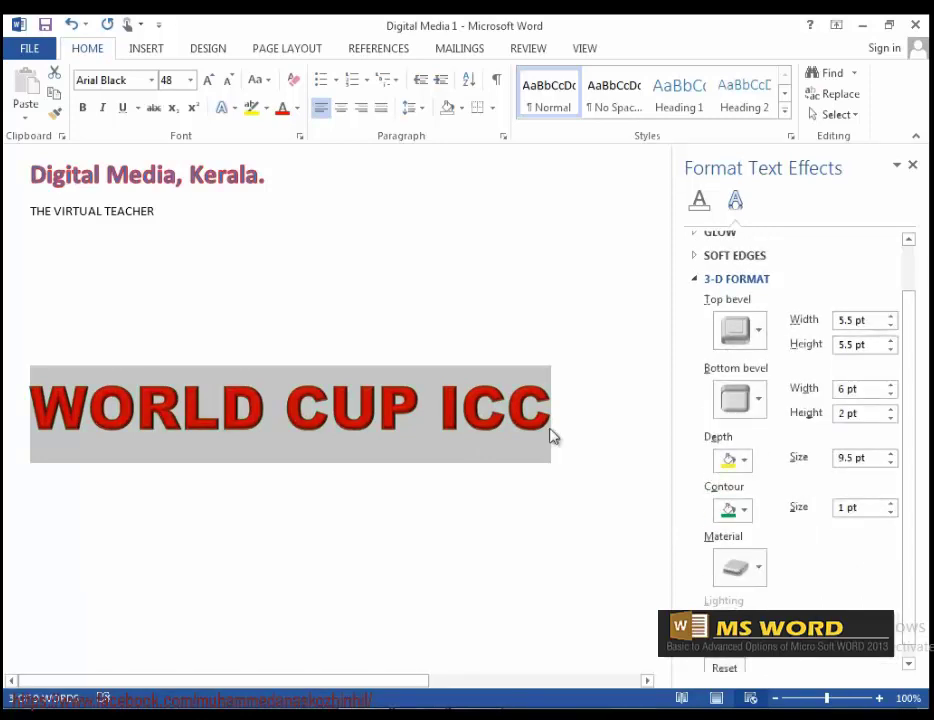
pyautogui.click(889, 504)
pyautogui.click(889, 504)
pyautogui.click(889, 504)
pyautogui.click(889, 504)
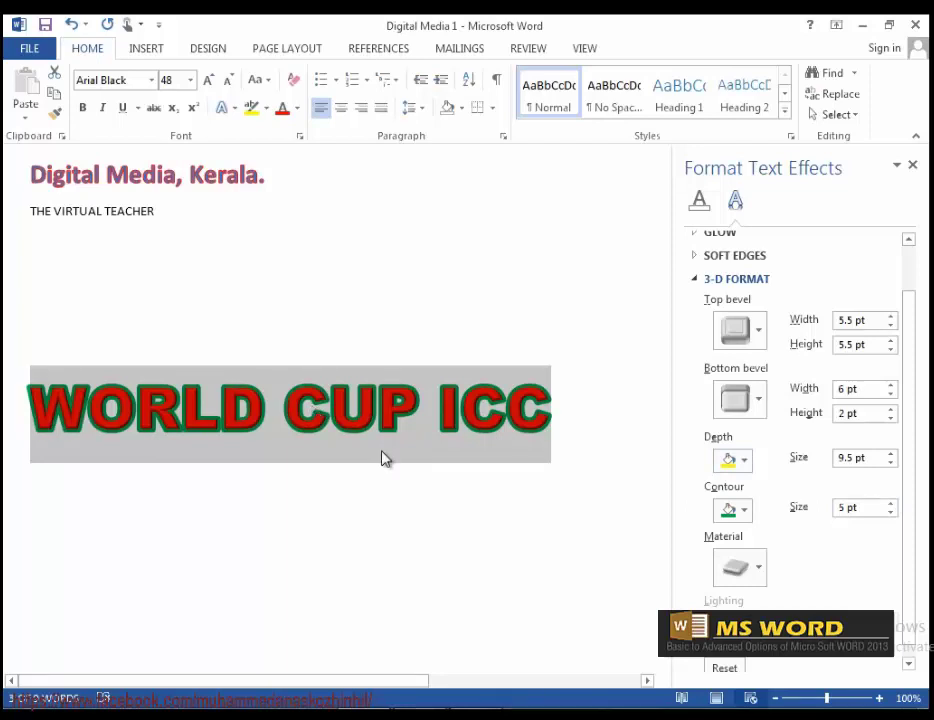
# Try the second and third Standard materials, the last Special Effect material and a Translucent material on the "WORLD CUP ICC" line.
pyautogui.click(759, 568)
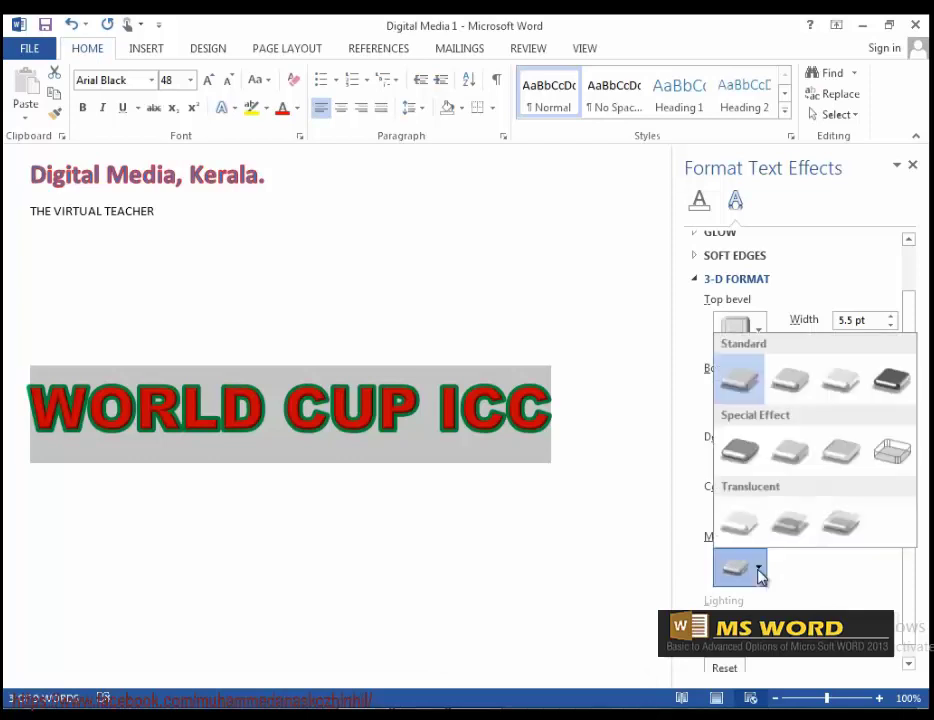
pyautogui.click(800, 390)
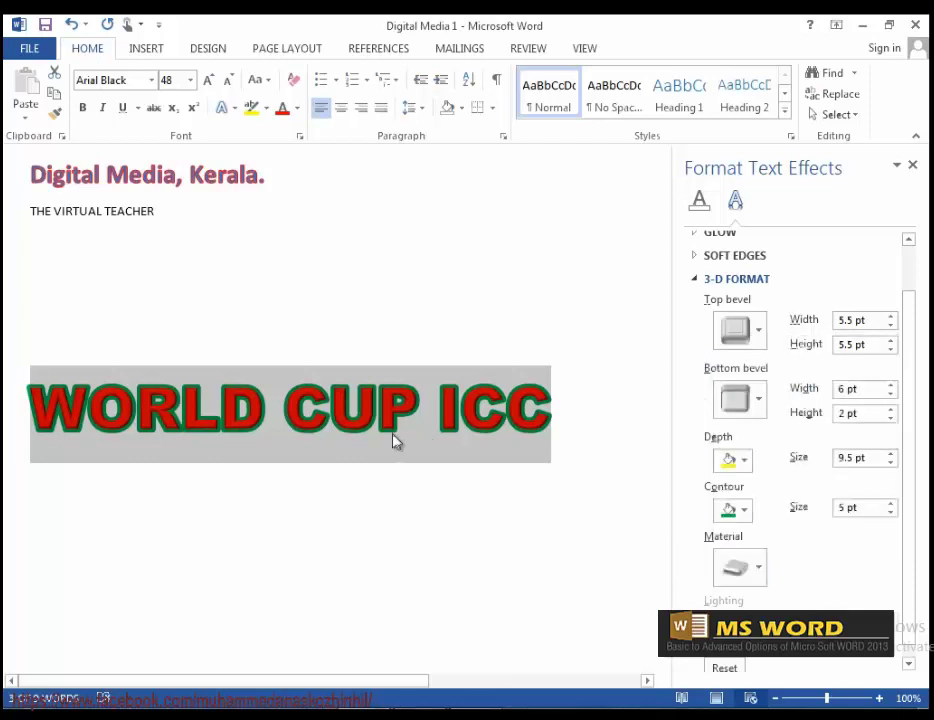
pyautogui.click(762, 576)
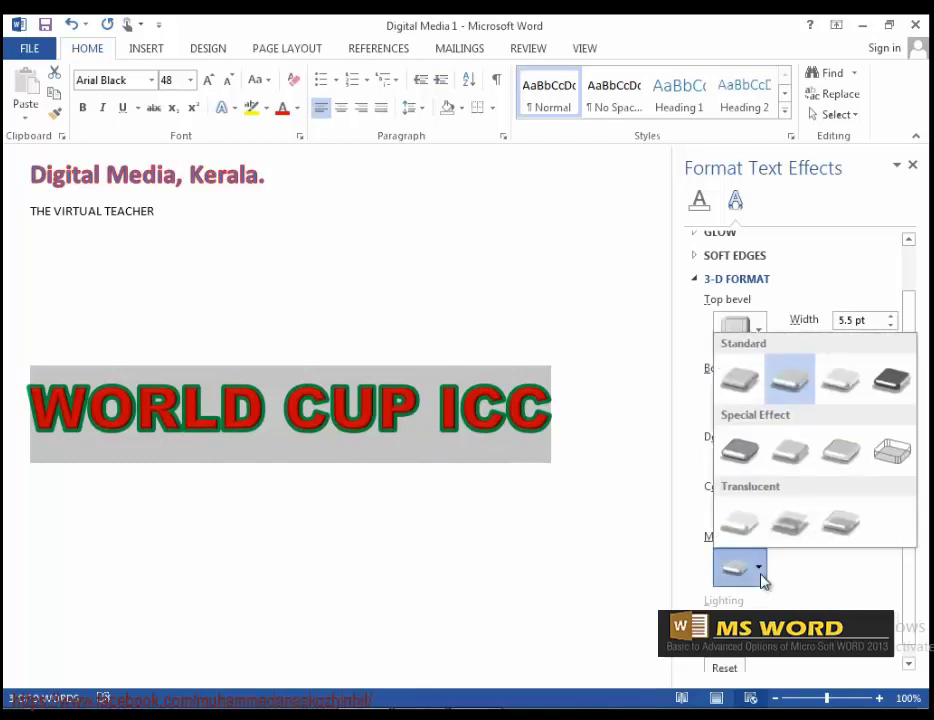
pyautogui.click(843, 393)
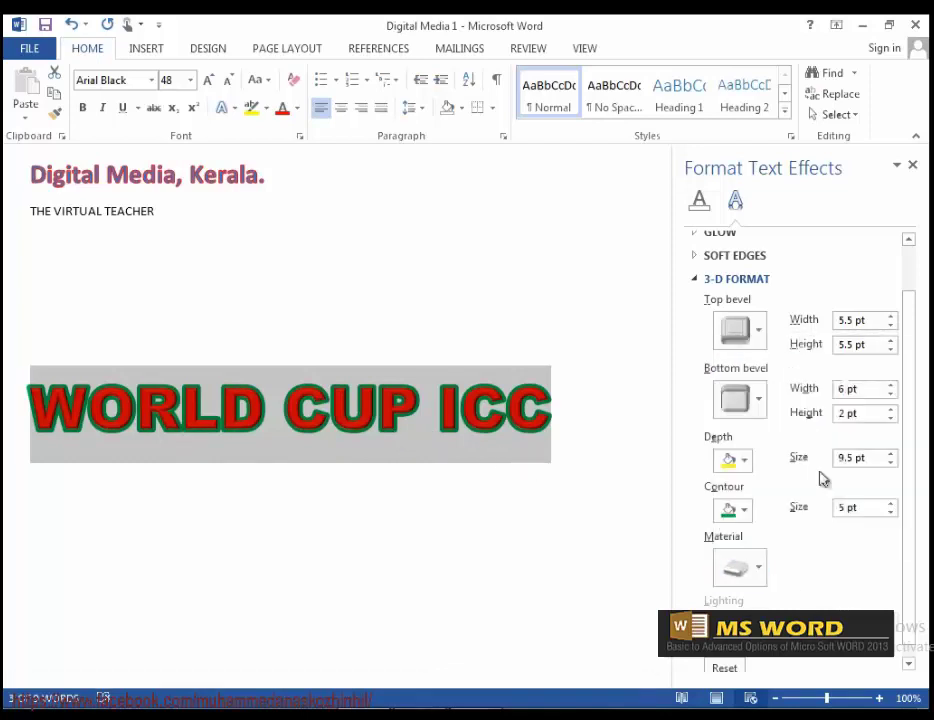
pyautogui.click(762, 573)
pyautogui.click(891, 450)
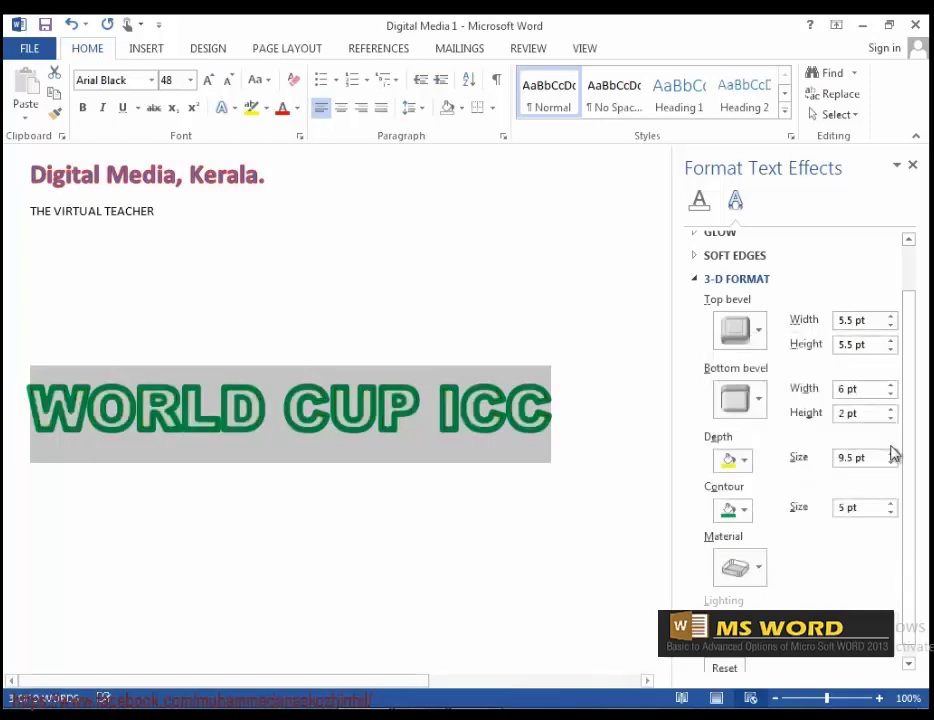
pyautogui.click(759, 574)
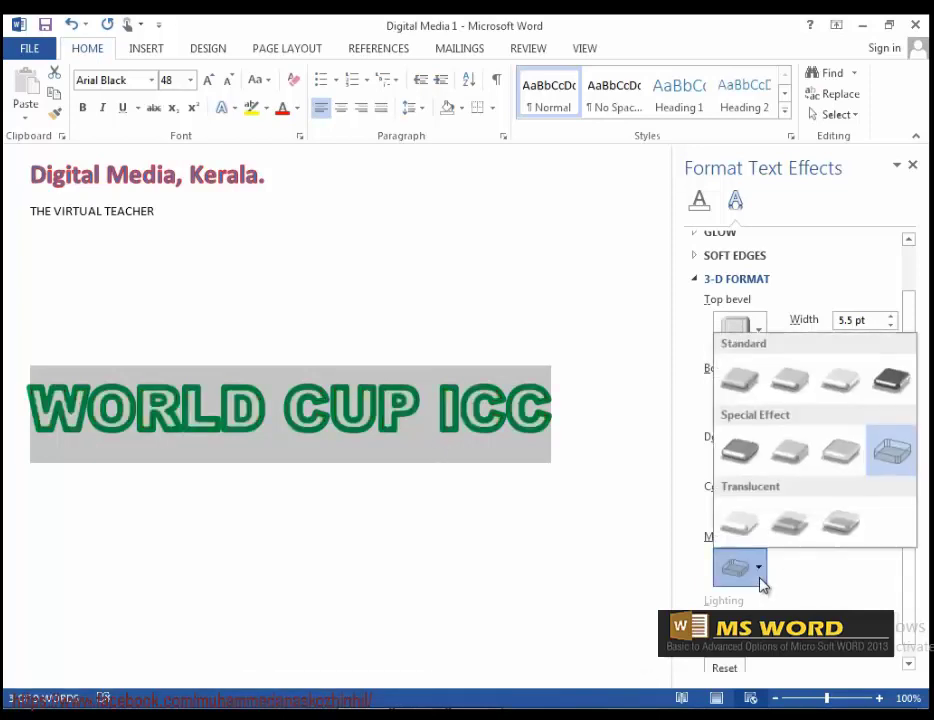
pyautogui.click(740, 505)
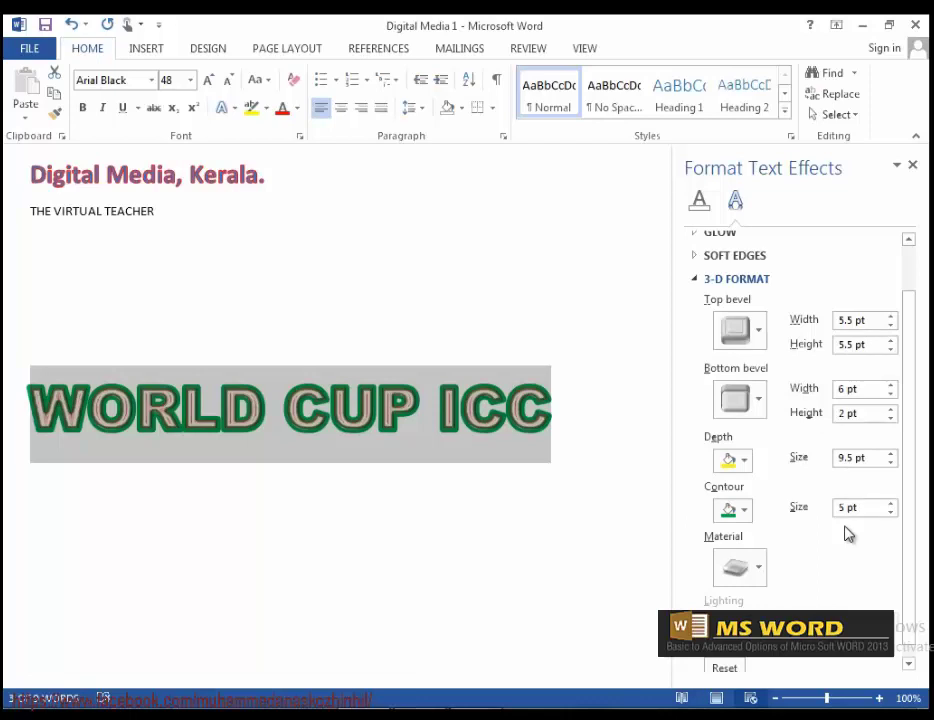
# Reset the 3-D format of the "WORLD CUP ICC" line, close the text effects settings, and delete the line.
pyautogui.click(722, 668)
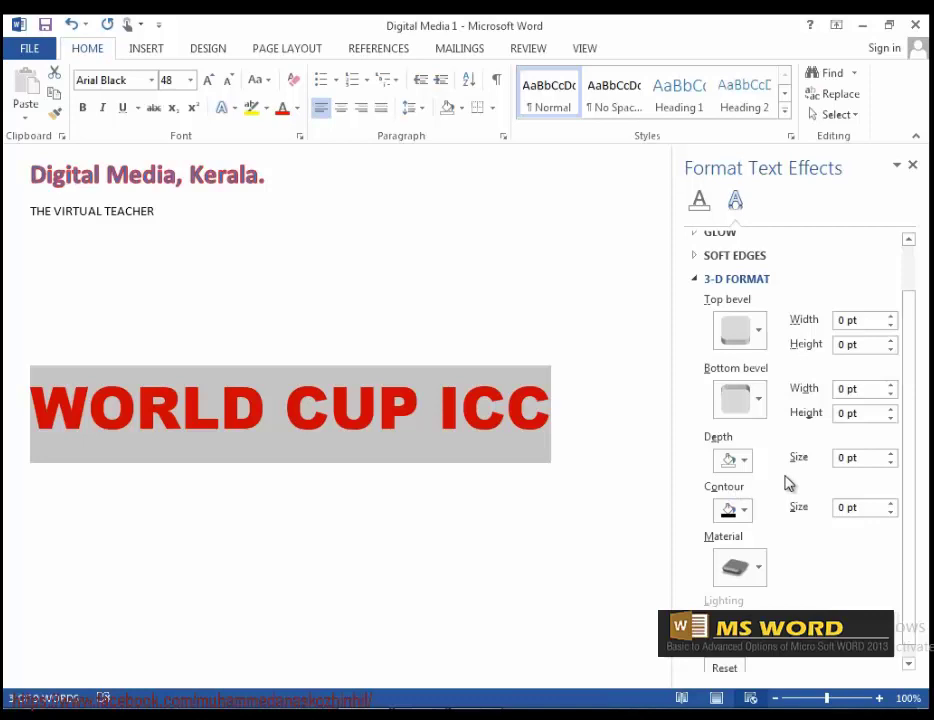
pyautogui.click(912, 165)
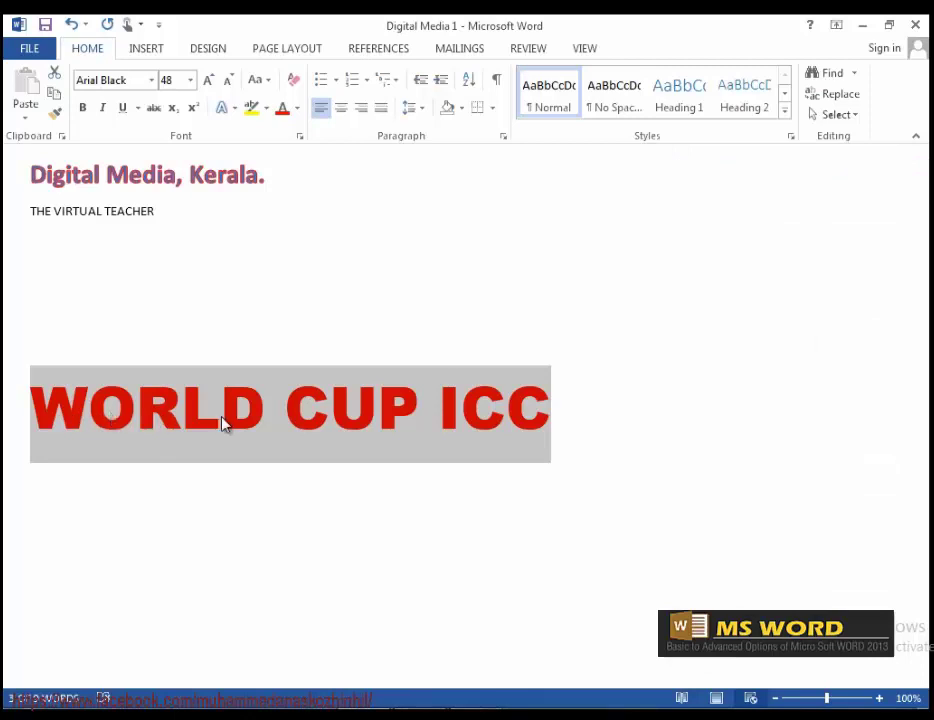
pyautogui.press('Delete')
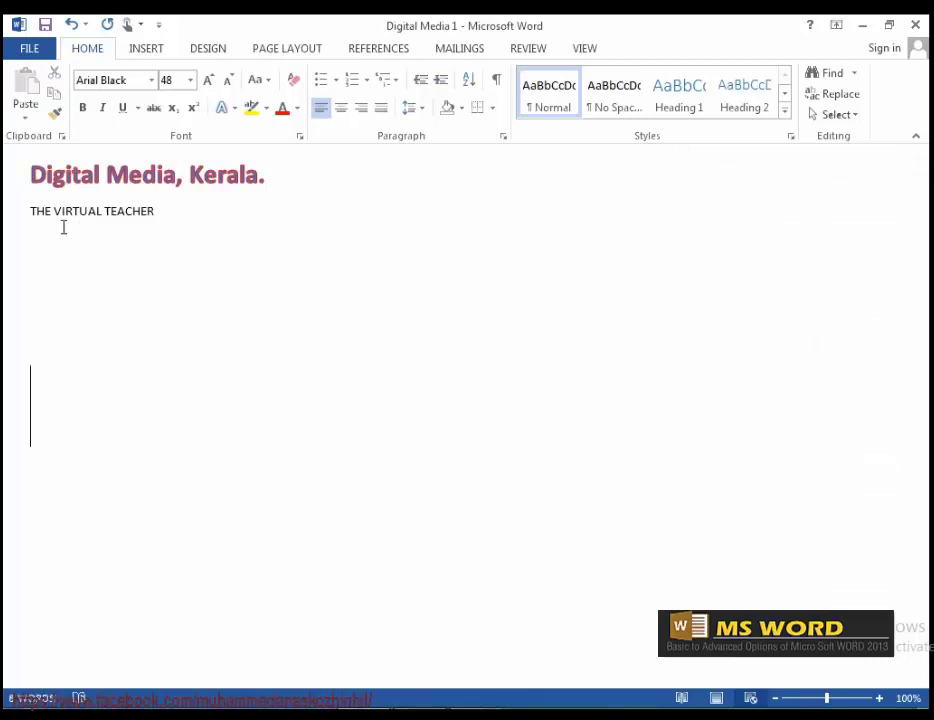
# Apply bold, italic and underline to the "THE VIRTUAL TEACHER" line.
pyautogui.moveTo(31, 209); pyautogui.dragTo(145, 217)
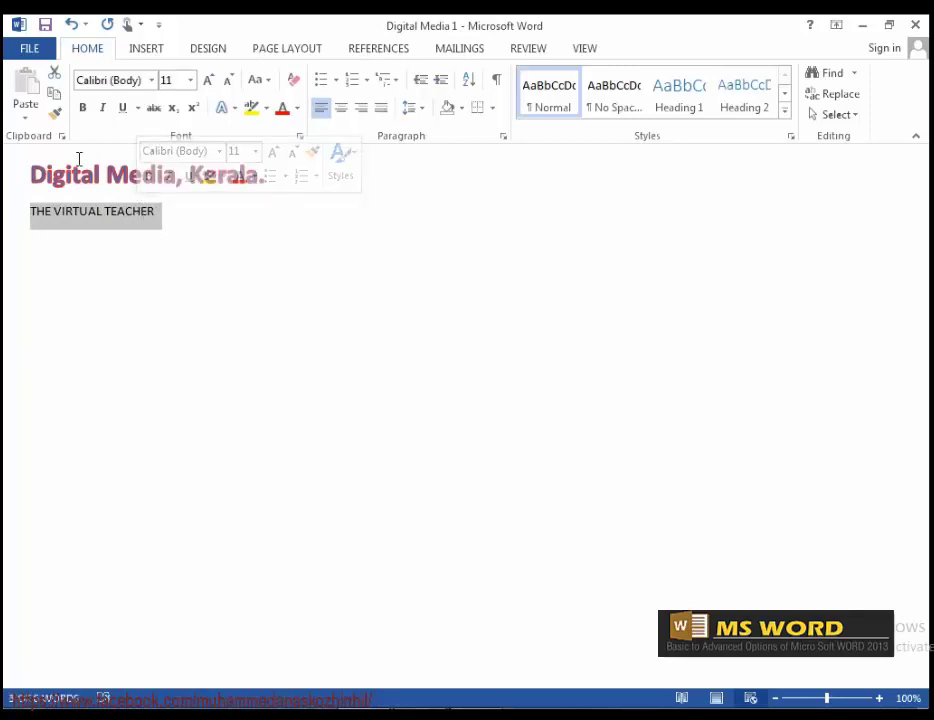
pyautogui.click(85, 108)
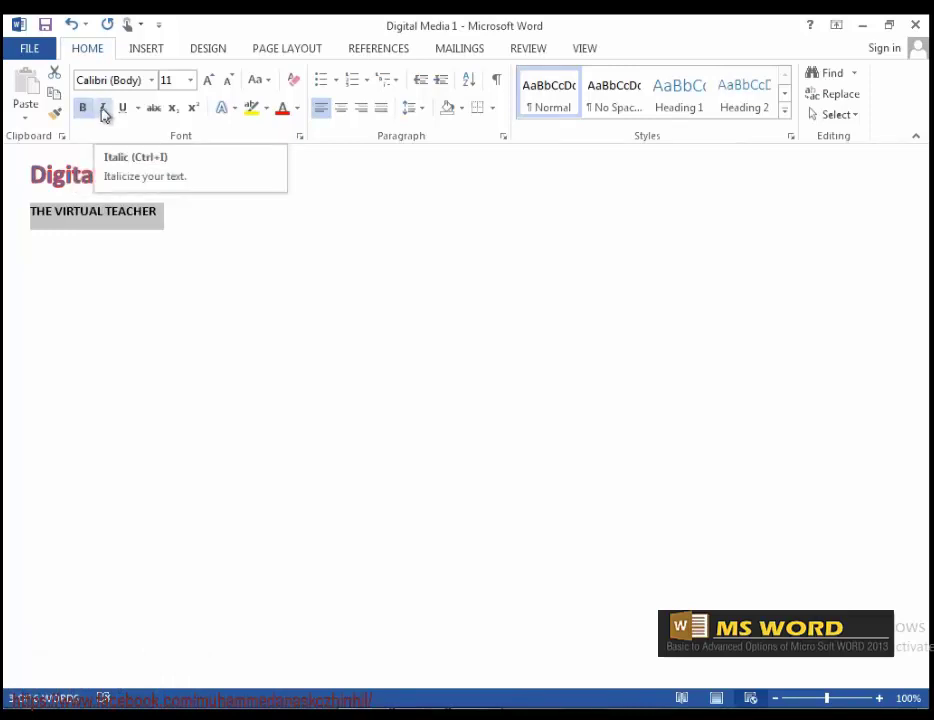
pyautogui.hotkey('ctrl', 'i')
pyautogui.click(104, 116)
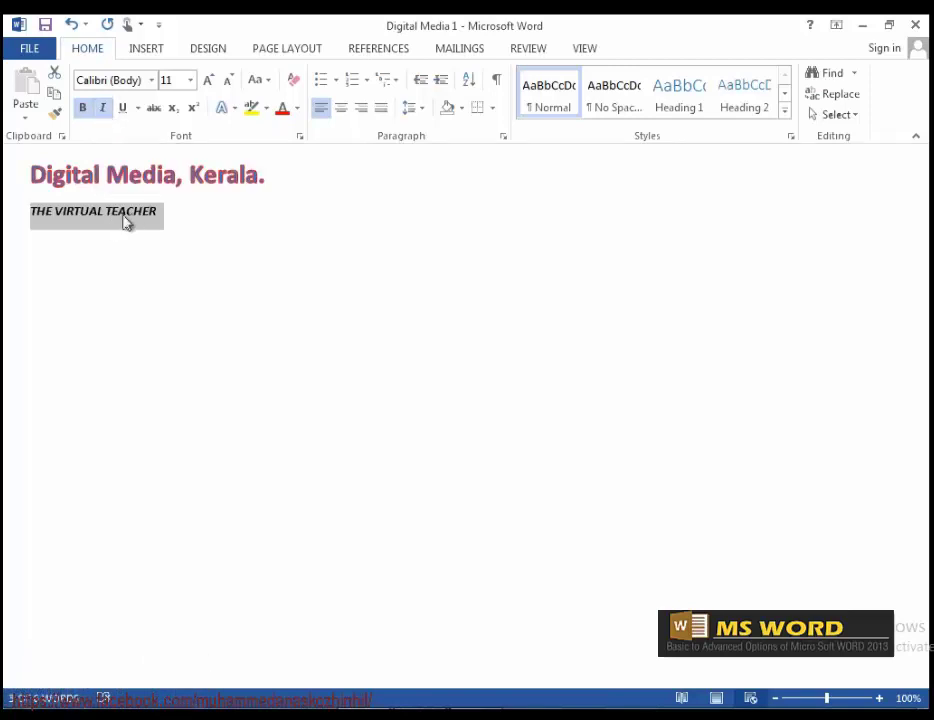
pyautogui.click(127, 113)
# Examine the available underline styles, including the full list in the Font dialog, without applying any.
pyautogui.click(138, 108)
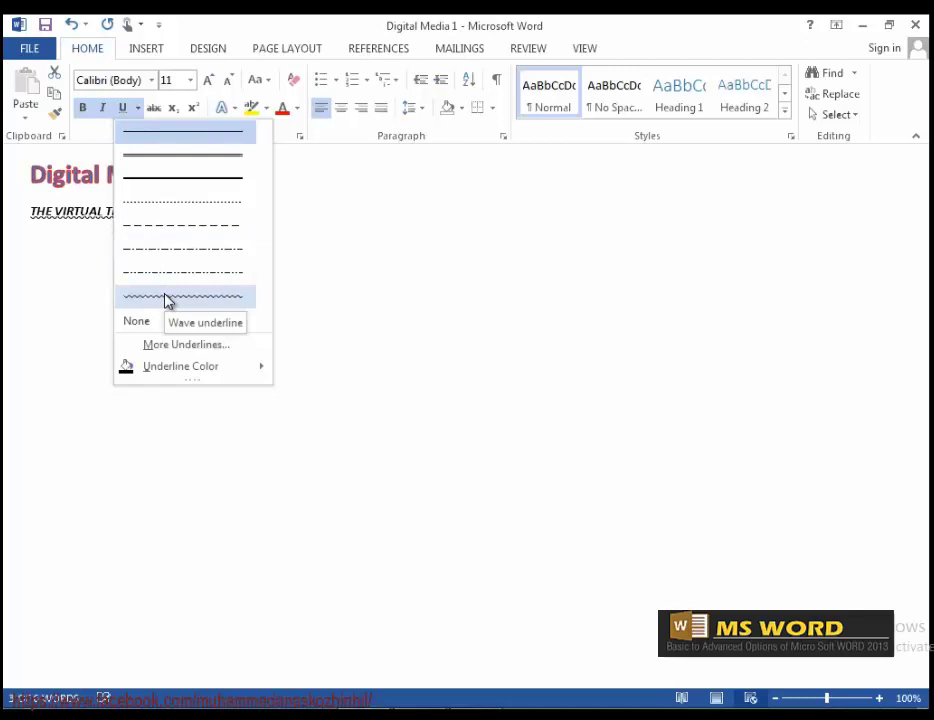
pyautogui.click(181, 345)
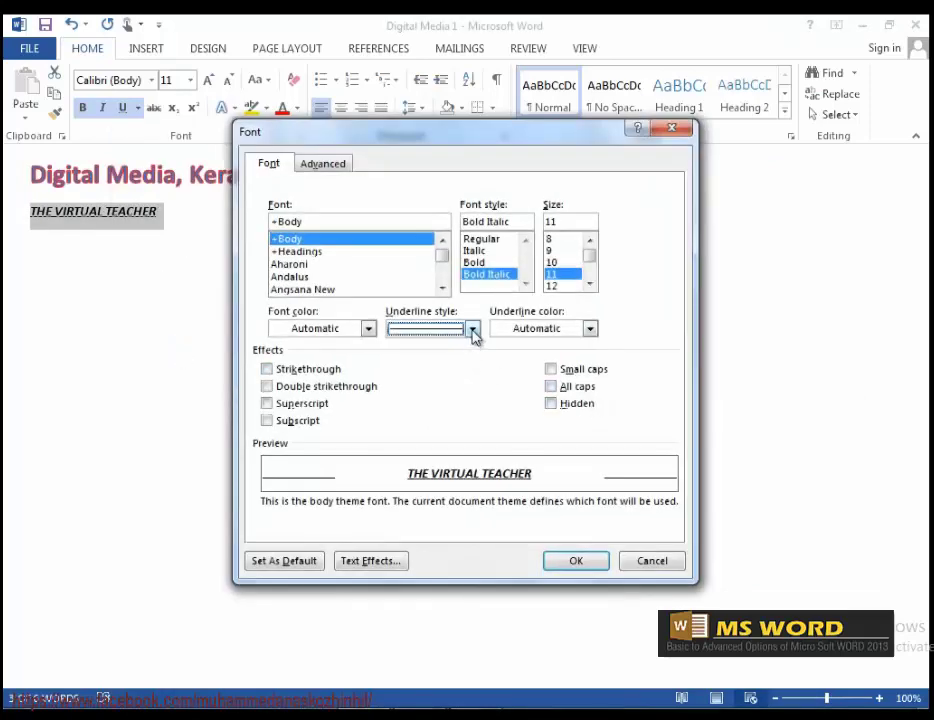
pyautogui.click(472, 329)
pyautogui.moveTo(466, 374); pyautogui.dragTo(474, 428)
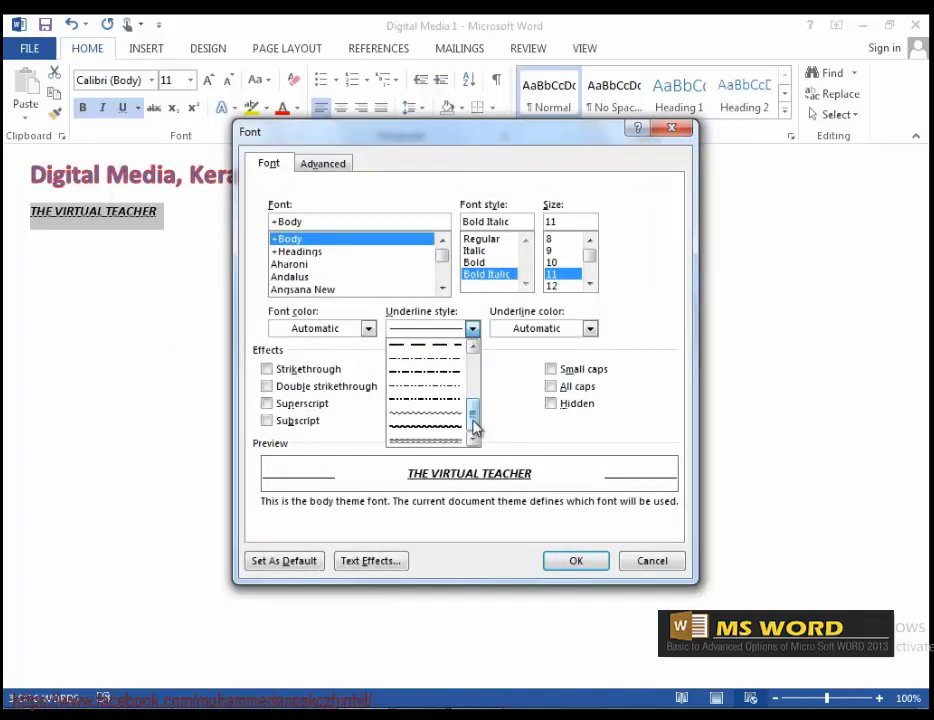
pyautogui.click(652, 561)
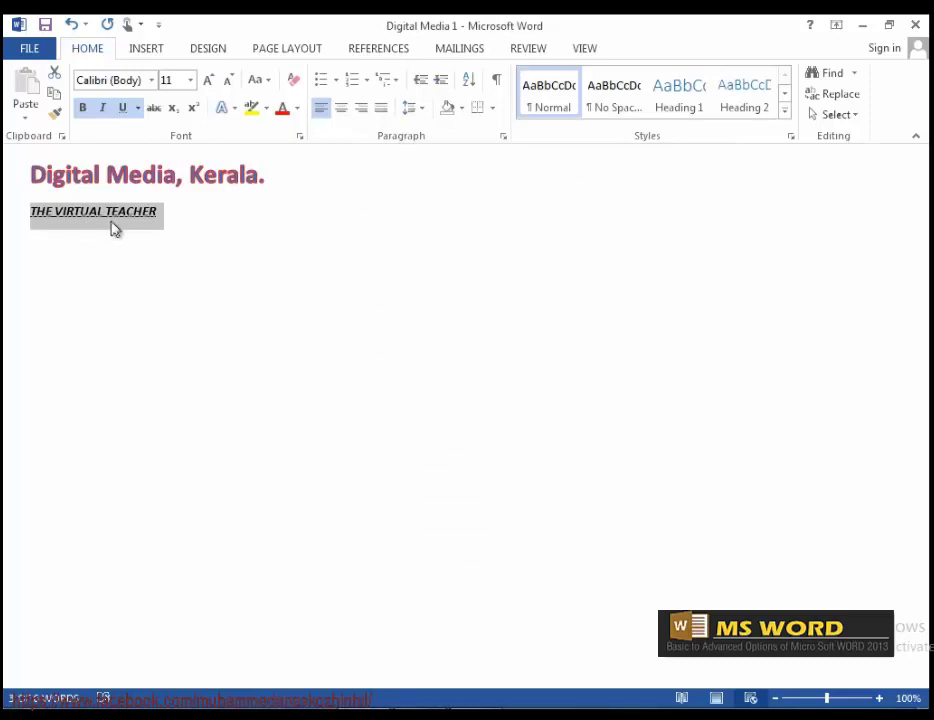
# Remove the bold, italic and underline formatting from the "THE VIRTUAL TEACHER" line.
pyautogui.click(84, 110)
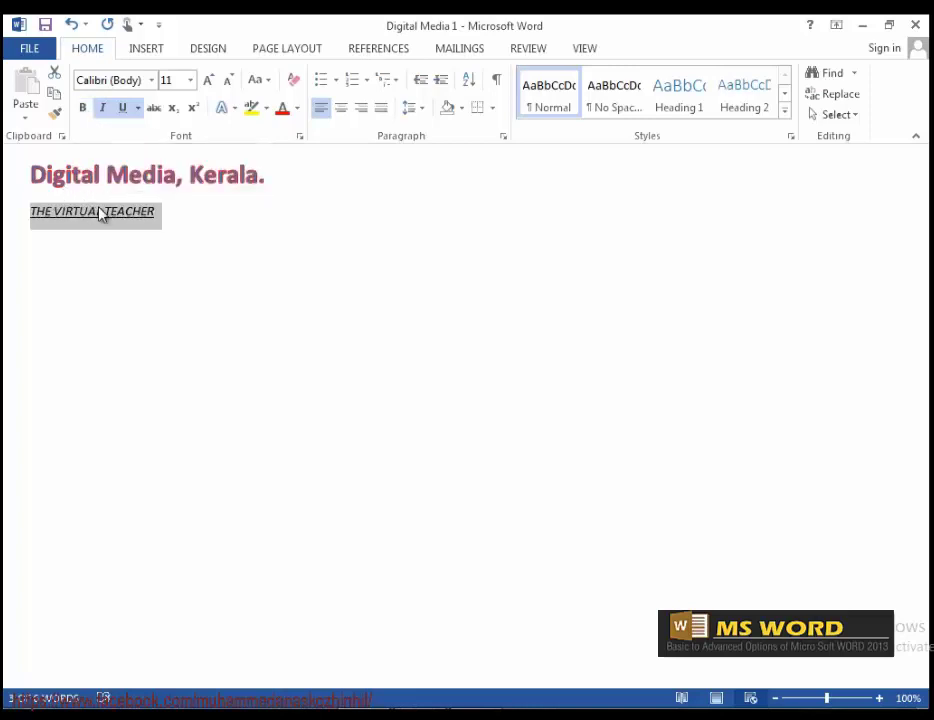
pyautogui.click(99, 112)
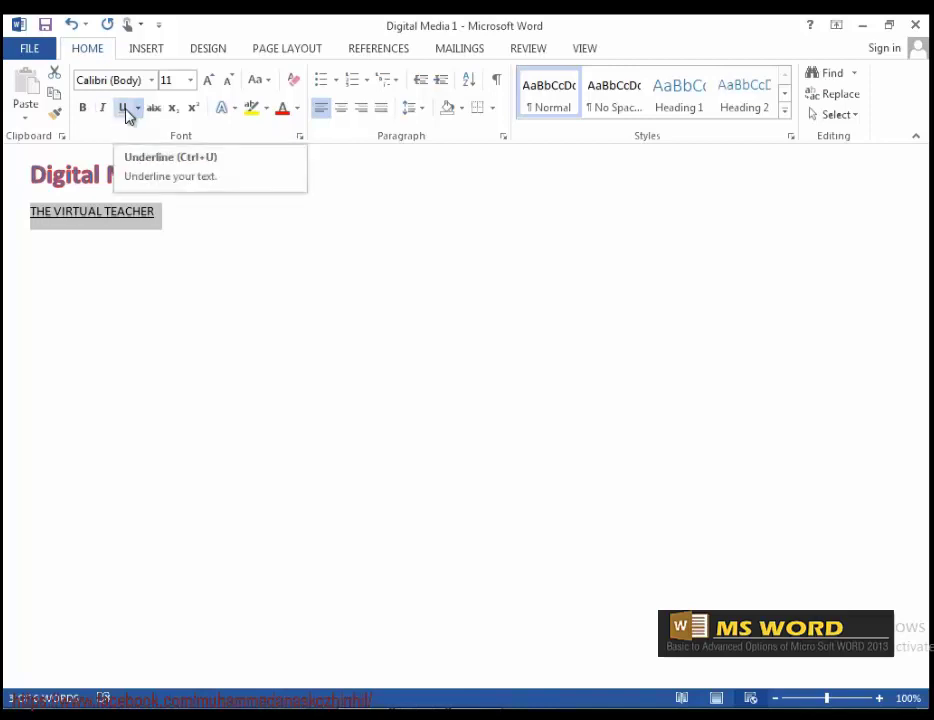
pyautogui.click(123, 109)
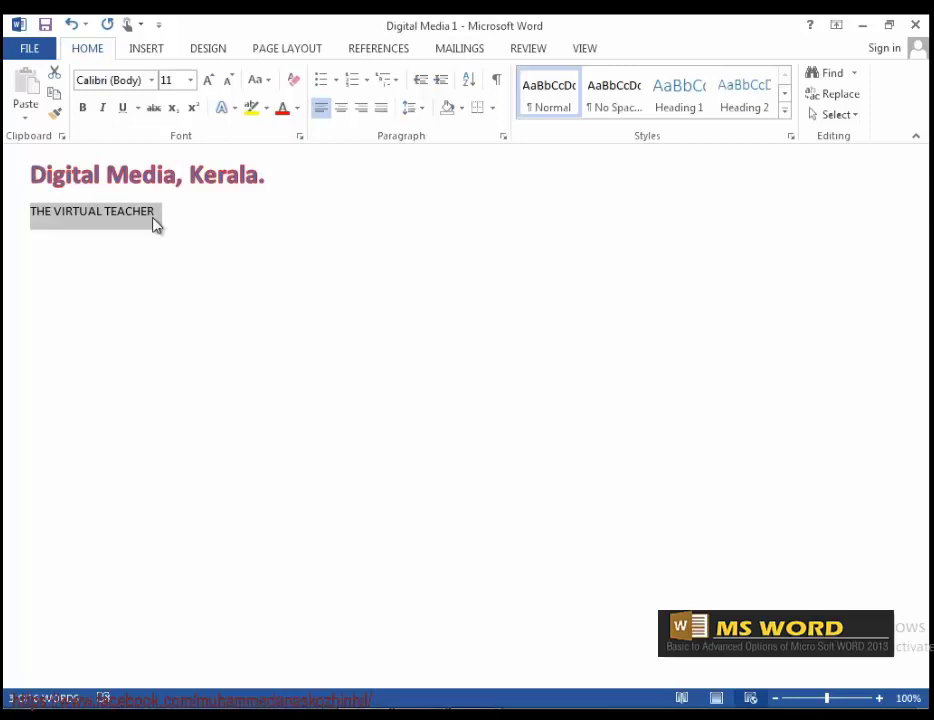
# Underline the "THE VIRTUAL TEACHER" line in standard red and deselect the text.
pyautogui.click(139, 110)
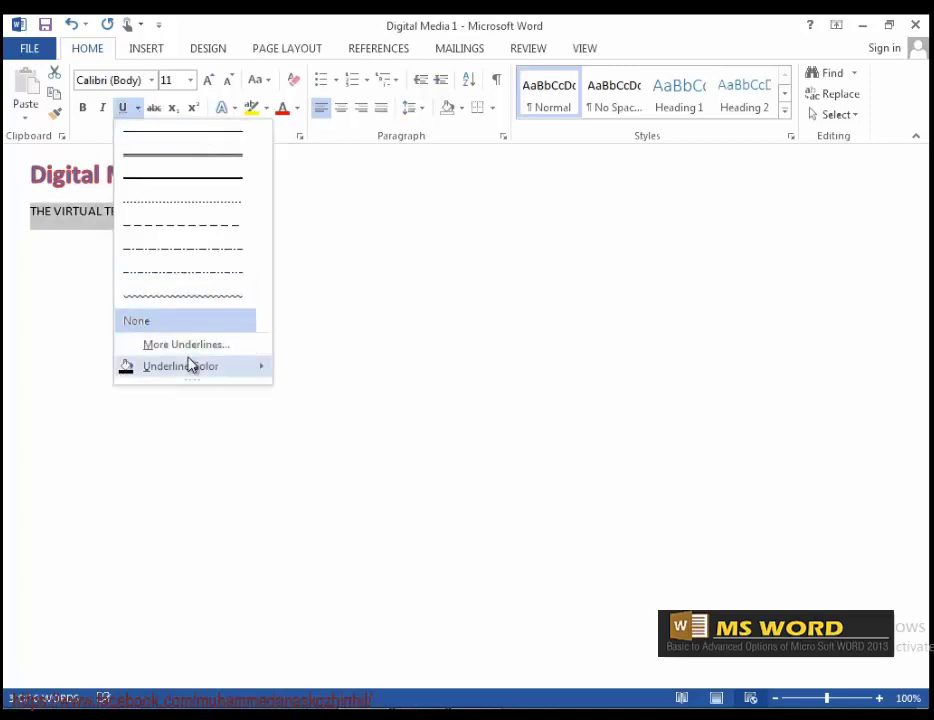
pyautogui.moveTo(193, 368)
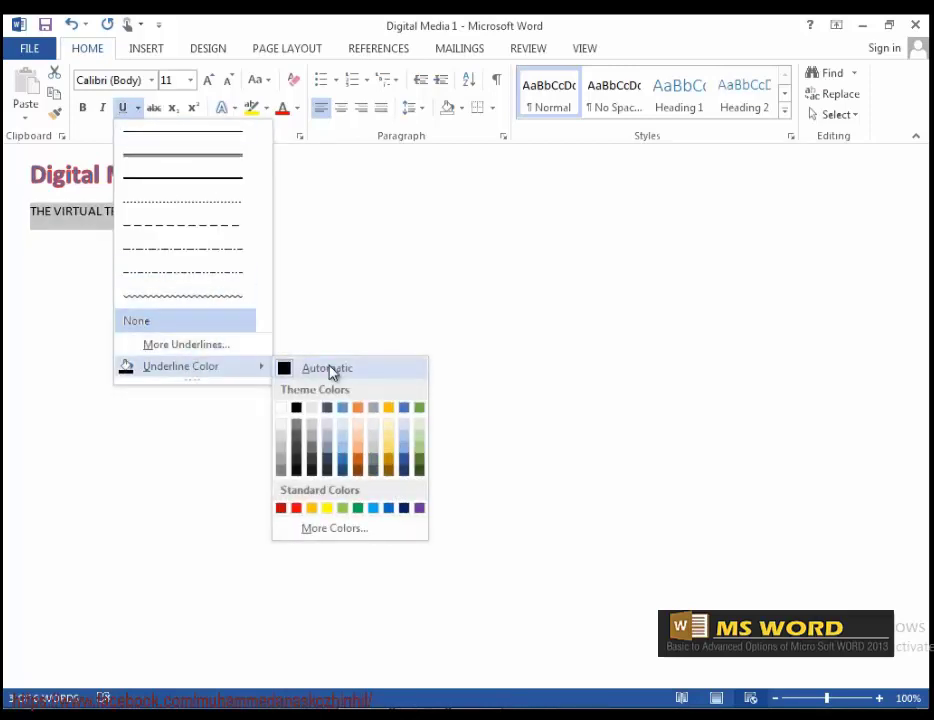
pyautogui.click(297, 508)
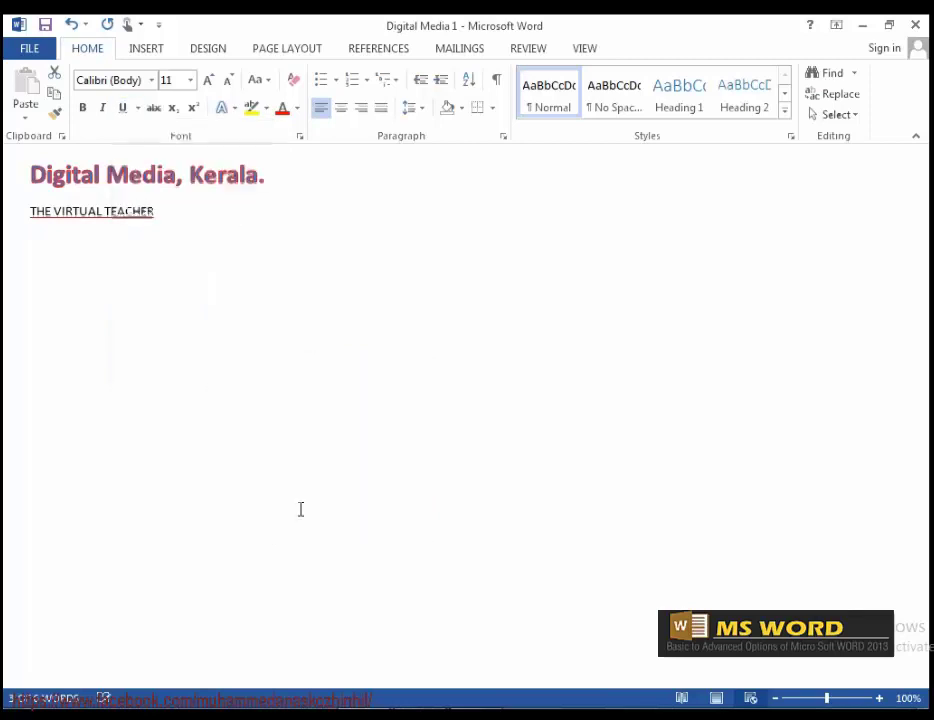
pyautogui.click(104, 235)
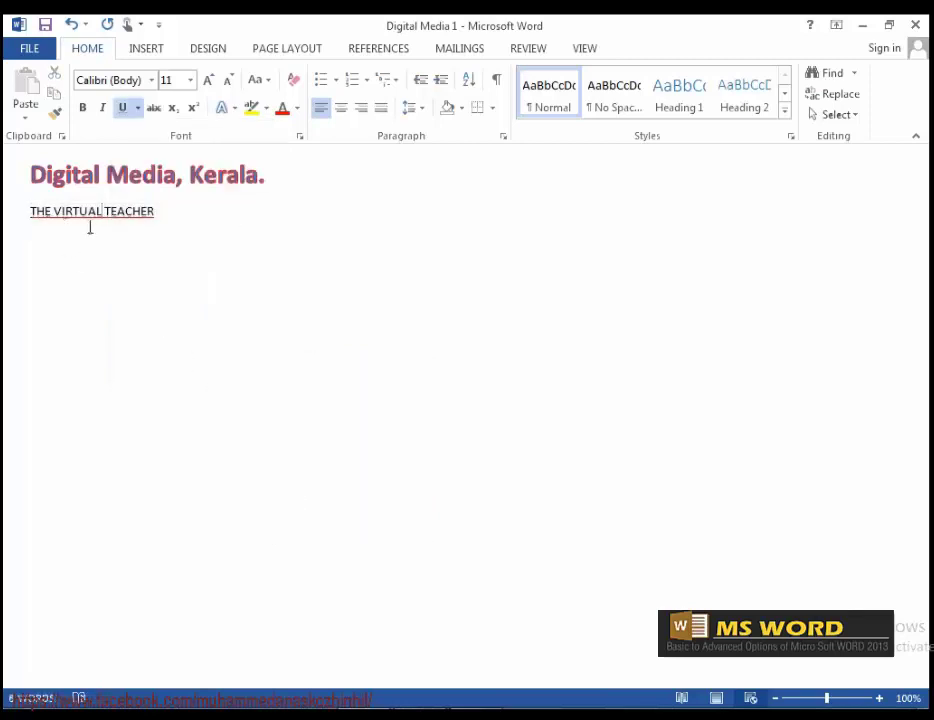
# Remove the red underline from the "THE VIRTUAL TEACHER" line, and try strikethrough on and off.
pyautogui.tripleClick(139, 222)
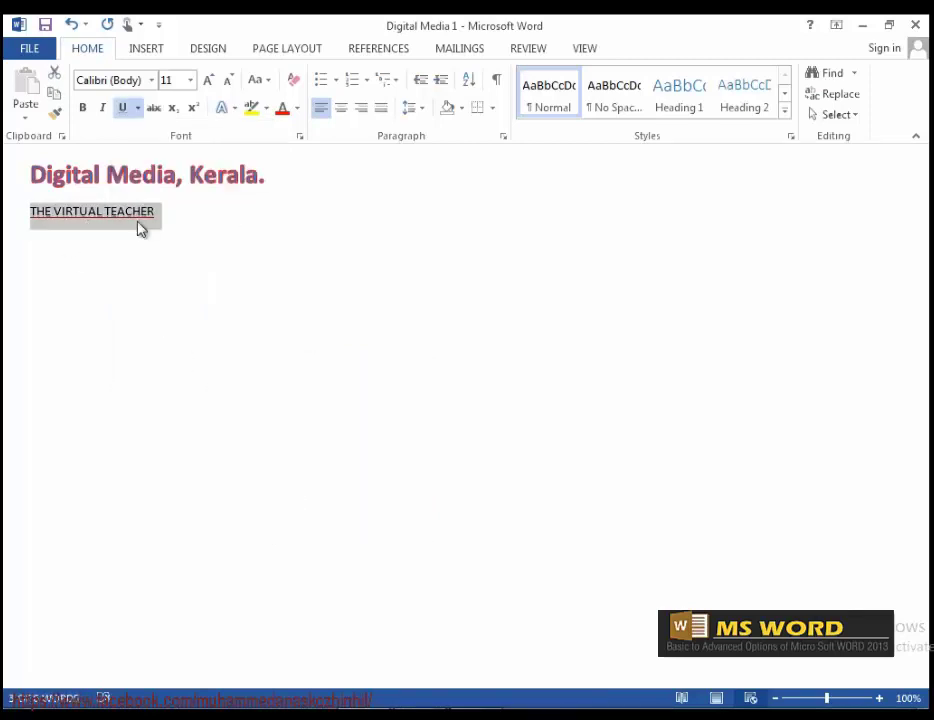
pyautogui.click(123, 110)
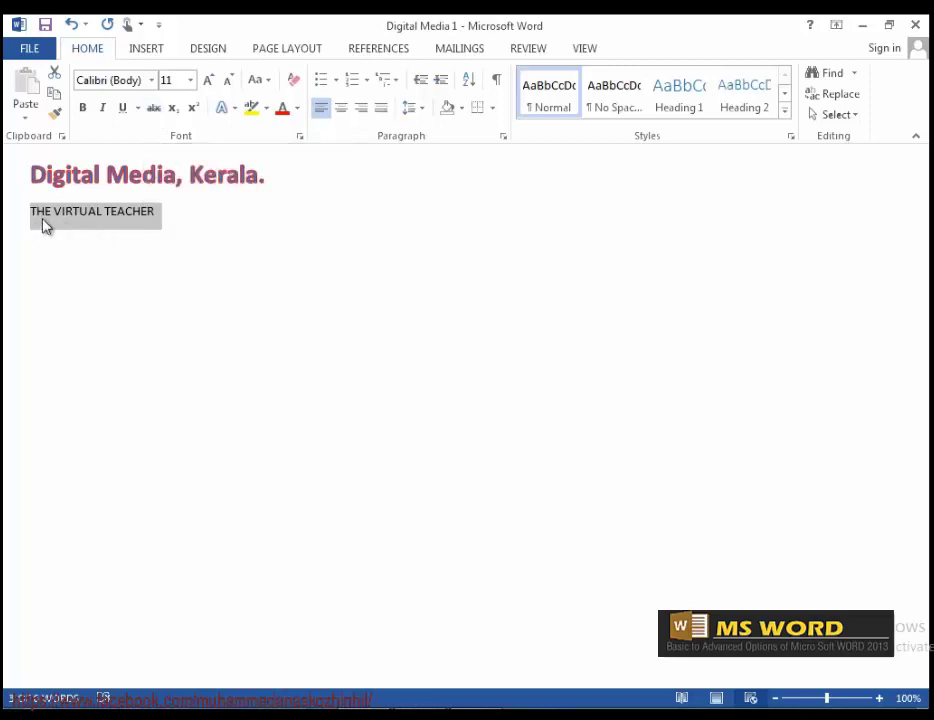
pyautogui.click(154, 108)
pyautogui.click(155, 108)
# Write "Co2" on an empty line below "THE VIRTUAL TEACHER" and format its 2 as subscript.
pyautogui.click(213, 436)
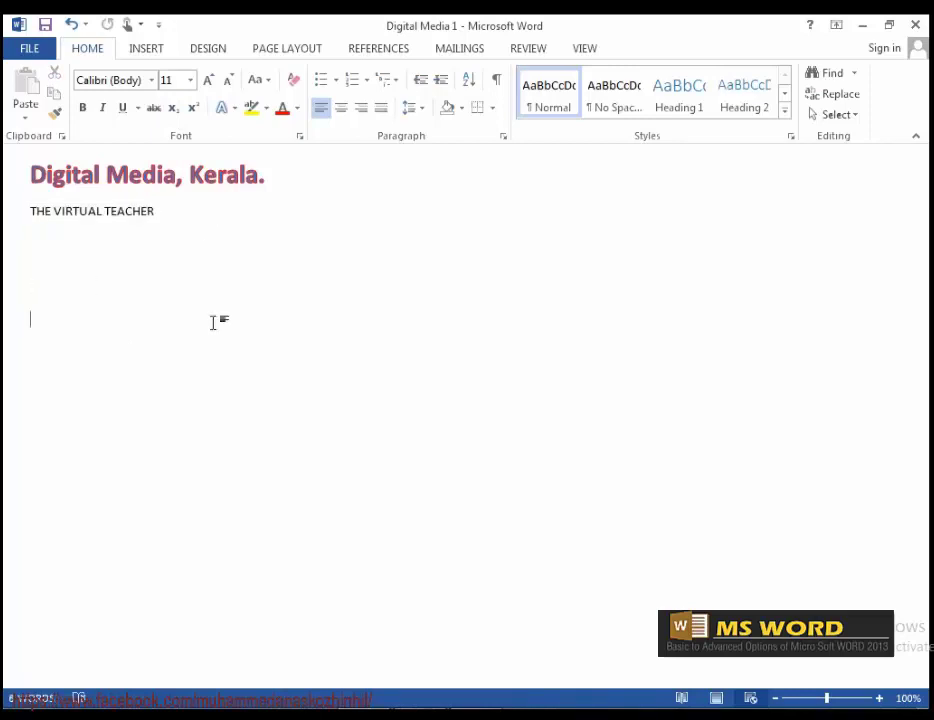
pyautogui.write('Co2')
pyautogui.click(45, 326)
pyautogui.moveTo(45, 322); pyautogui.dragTo(52, 322)
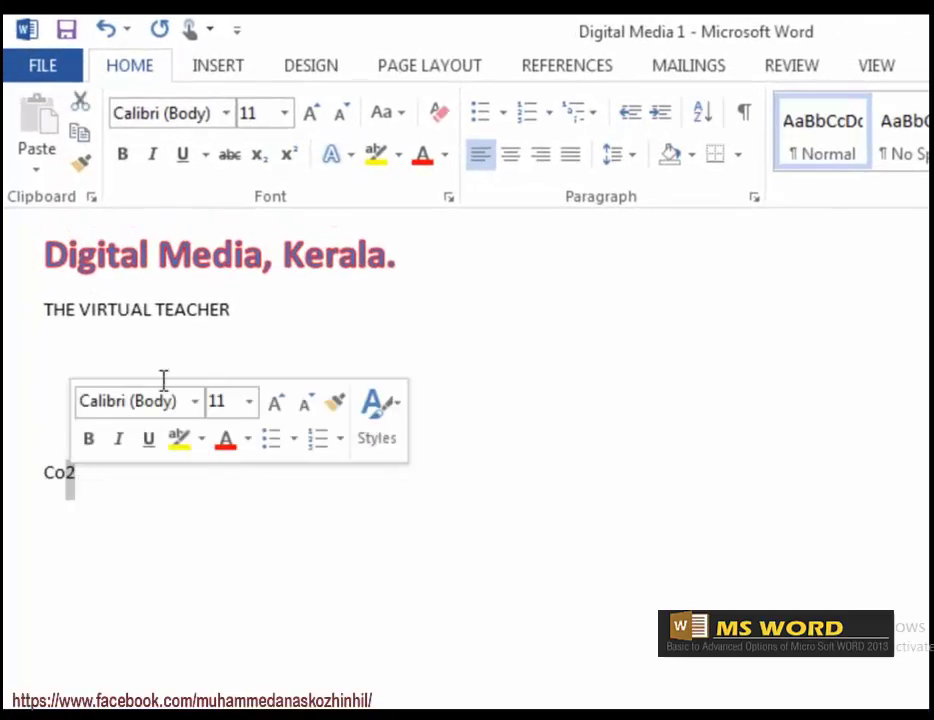
pyautogui.click(257, 157)
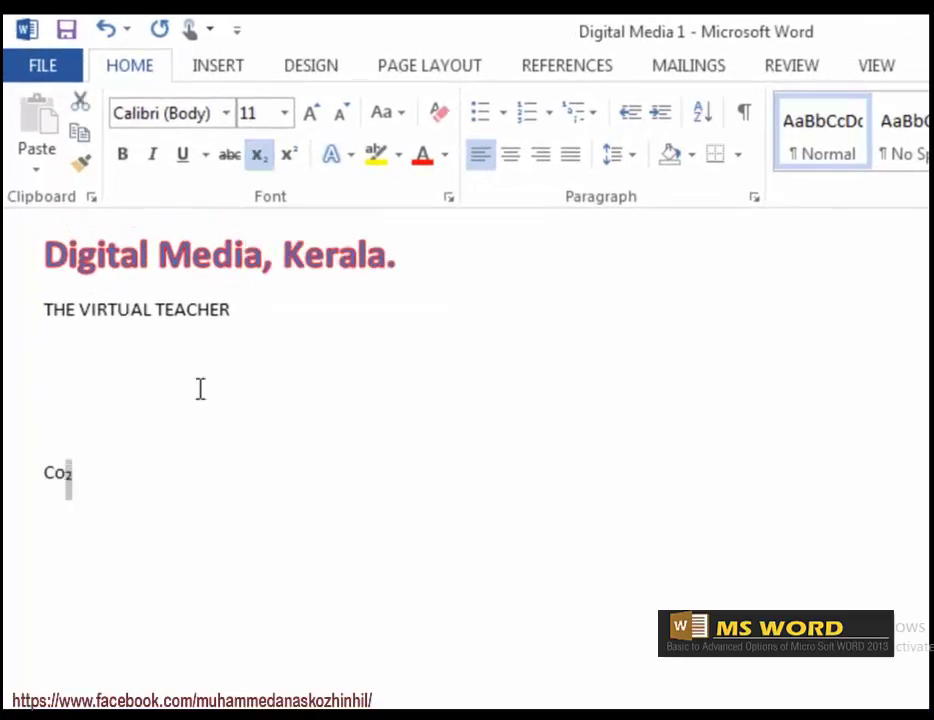
pyautogui.click(90, 478)
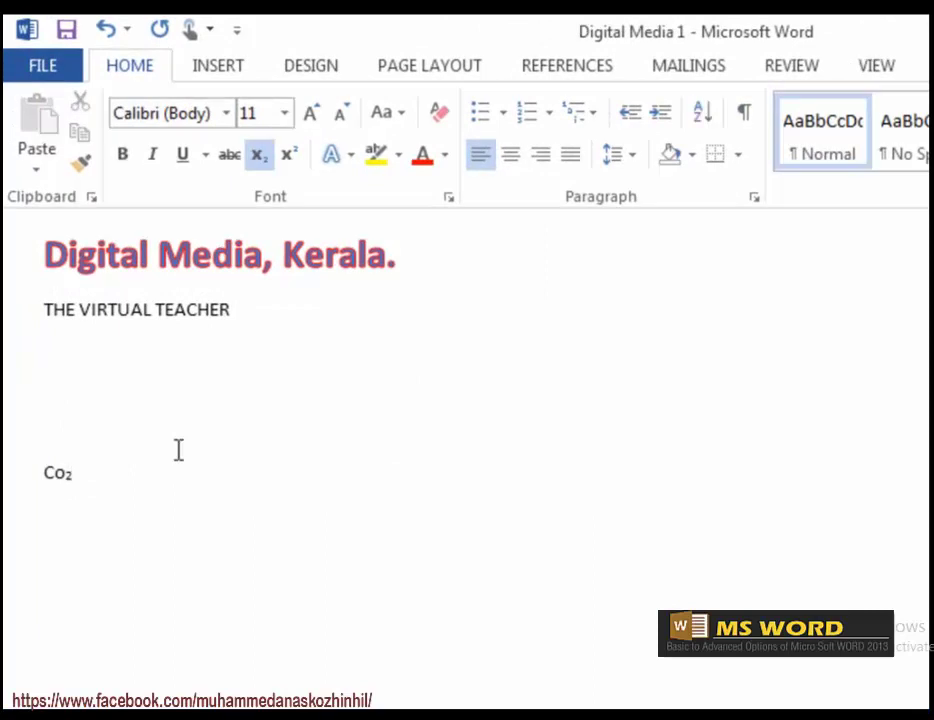
# Write "H2O" after the "Co2" formula in normal text, and format only its 2 as subscript.
pyautogui.click(267, 167)
pyautogui.write('H2')
pyautogui.write('O')
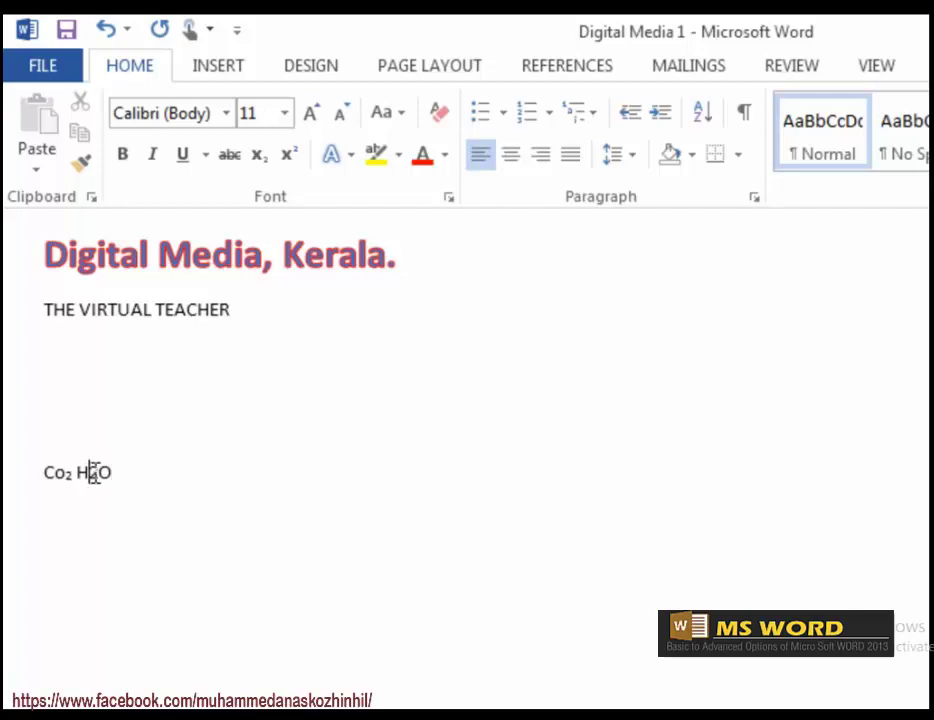
pyautogui.moveTo(95, 472); pyautogui.dragTo(88, 473)
pyautogui.click(258, 160)
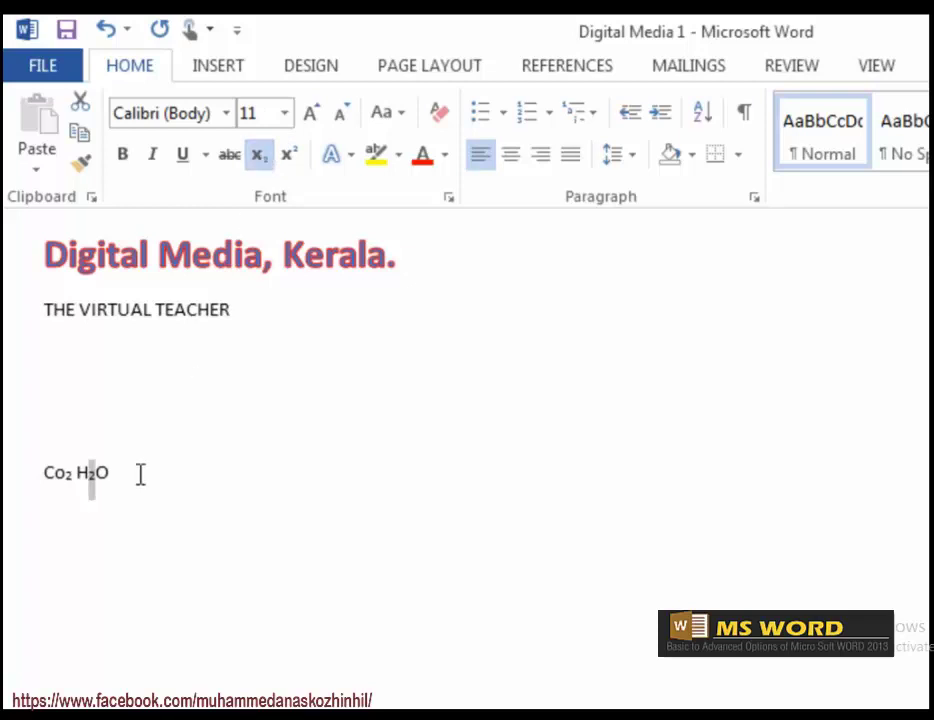
pyautogui.click(156, 465)
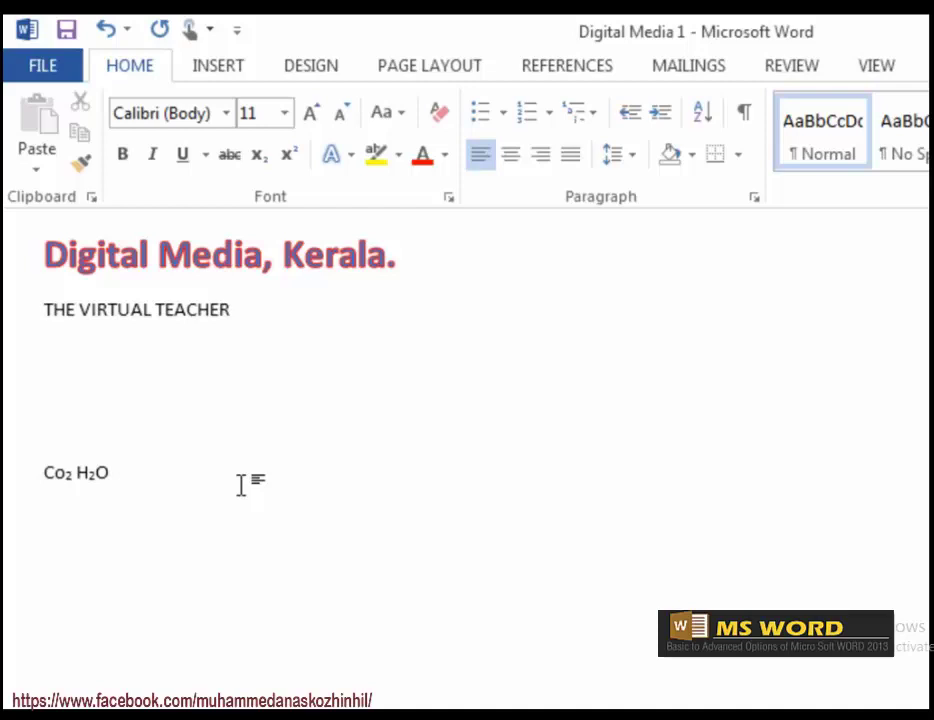
# Write the equation "(A + B)2 = A2 + 2AB + B2" on a line below the "Co2 H2O" formulas.
pyautogui.write('(A + B)')
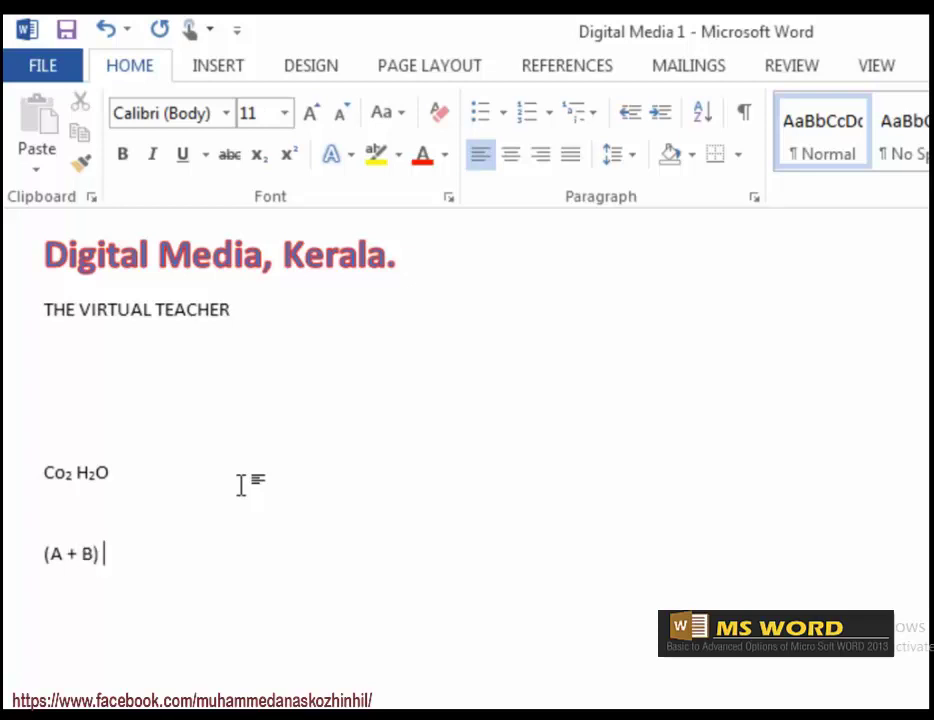
pyautogui.write(' =')
pyautogui.press('Left')
pyautogui.press('Left')
pyautogui.press('Left')
pyautogui.write('2')
pyautogui.press('Right')
pyautogui.press('Right')
pyautogui.press('Right')
pyautogui.write('A2 +')
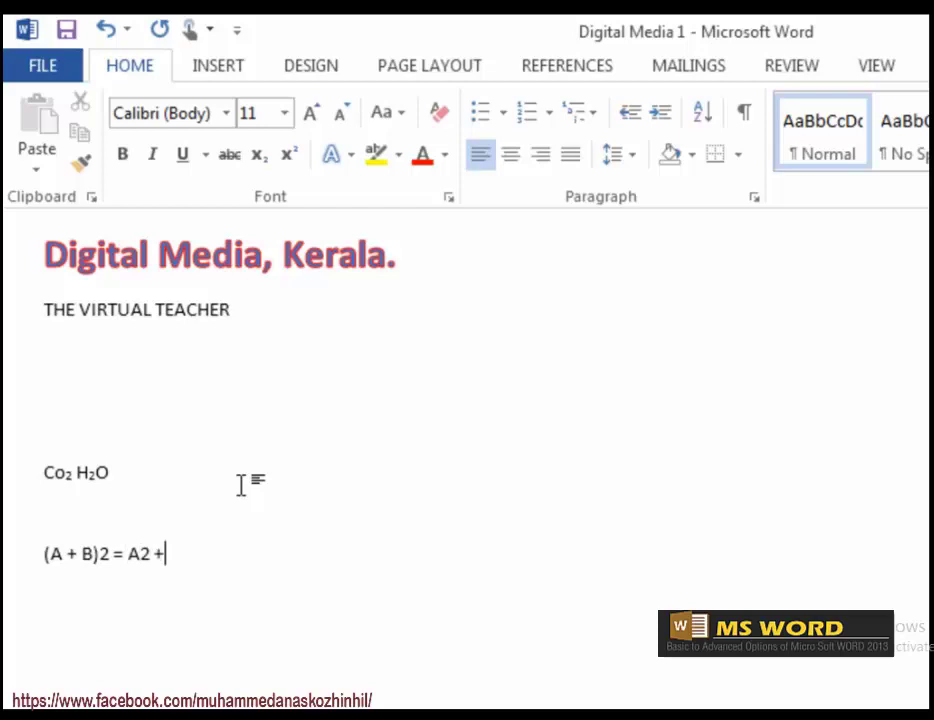
pyautogui.write(' 2AB + B')
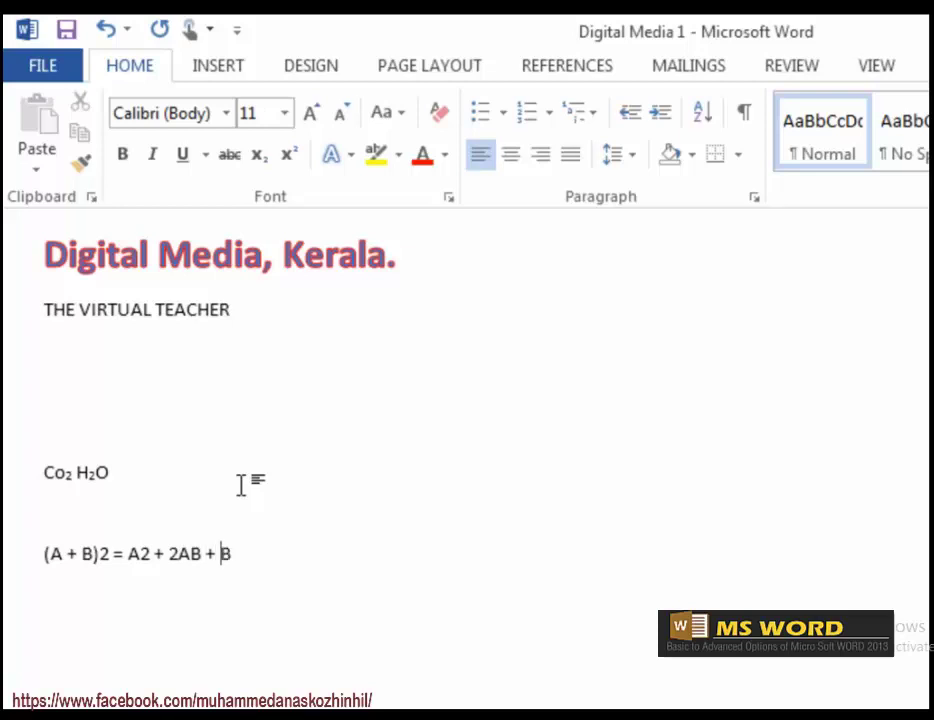
pyautogui.write('2')
# Format the 2 after A, after (A + B) and after the final B in the equation as superscript, and deselect the text.
pyautogui.moveTo(141, 557); pyautogui.dragTo(148, 568)
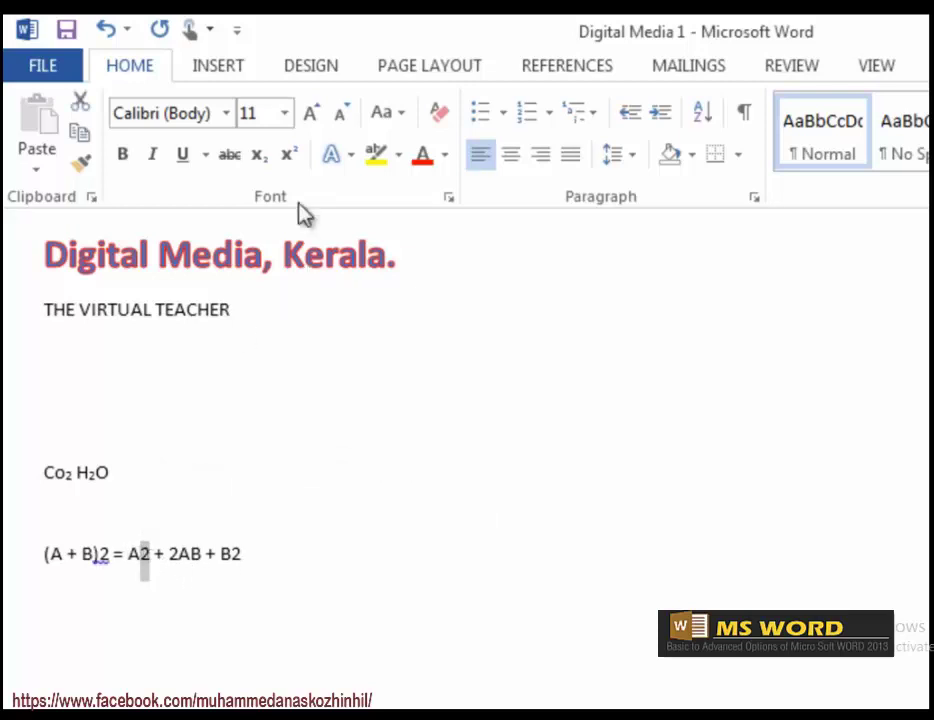
pyautogui.click(288, 160)
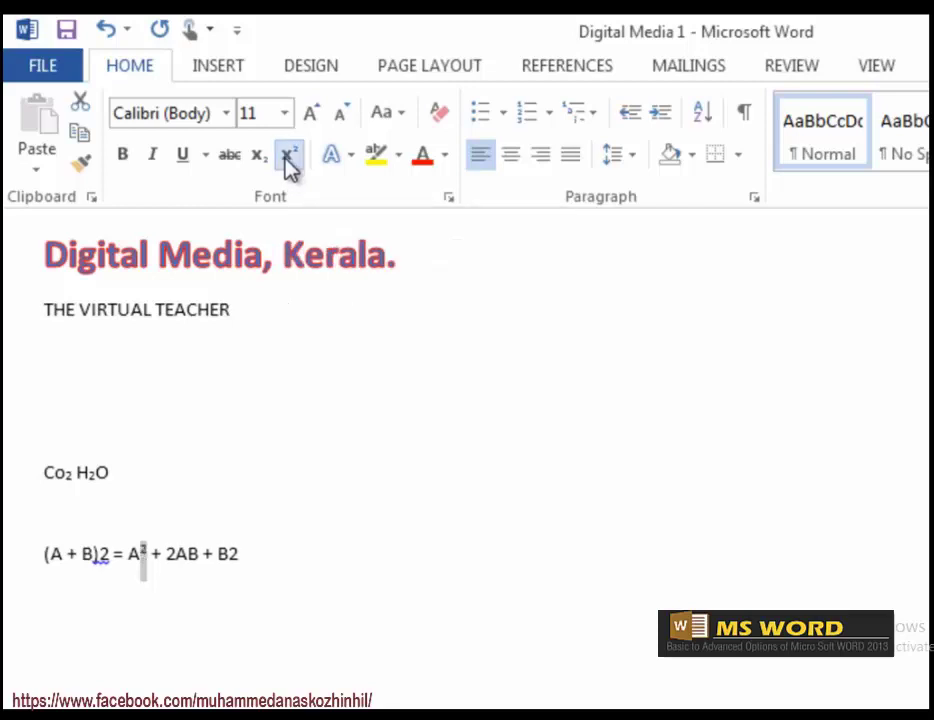
pyautogui.moveTo(98, 553); pyautogui.dragTo(108, 556)
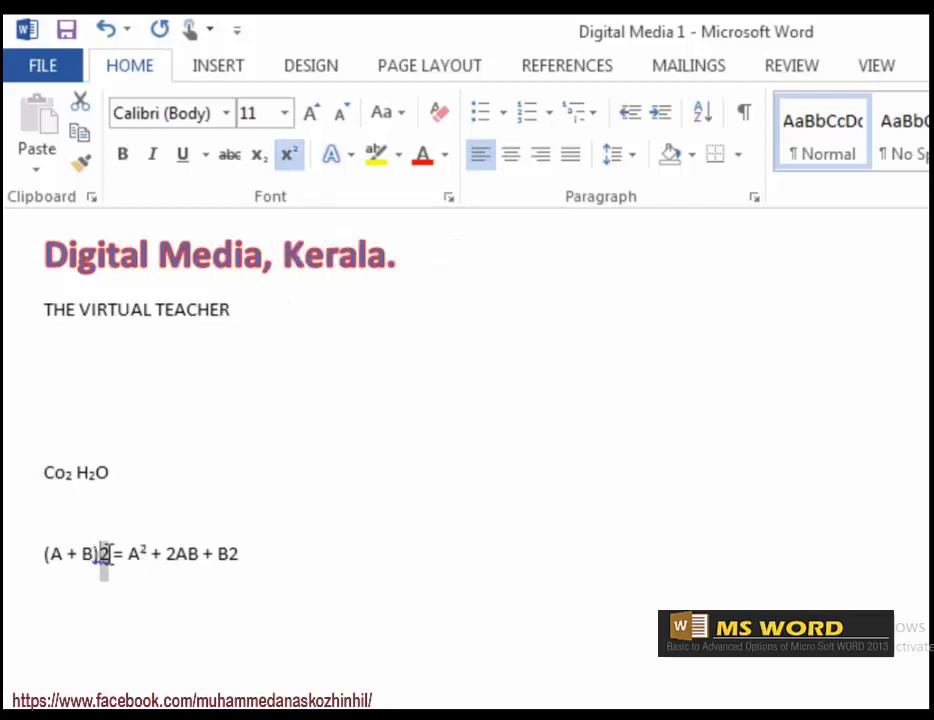
pyautogui.click(290, 160)
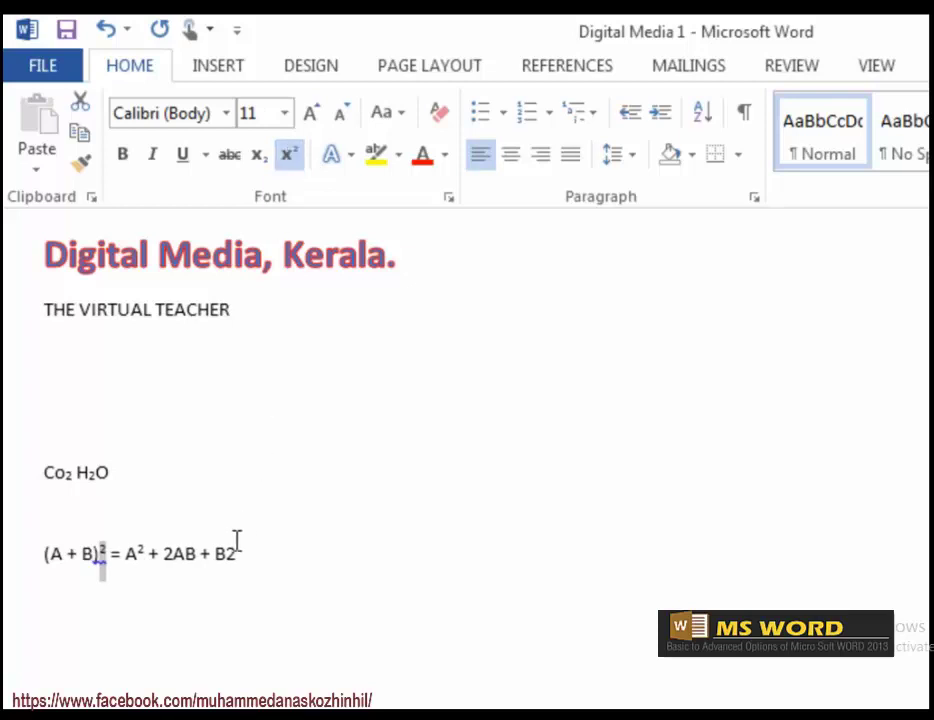
pyautogui.moveTo(227, 555); pyautogui.dragTo(240, 558)
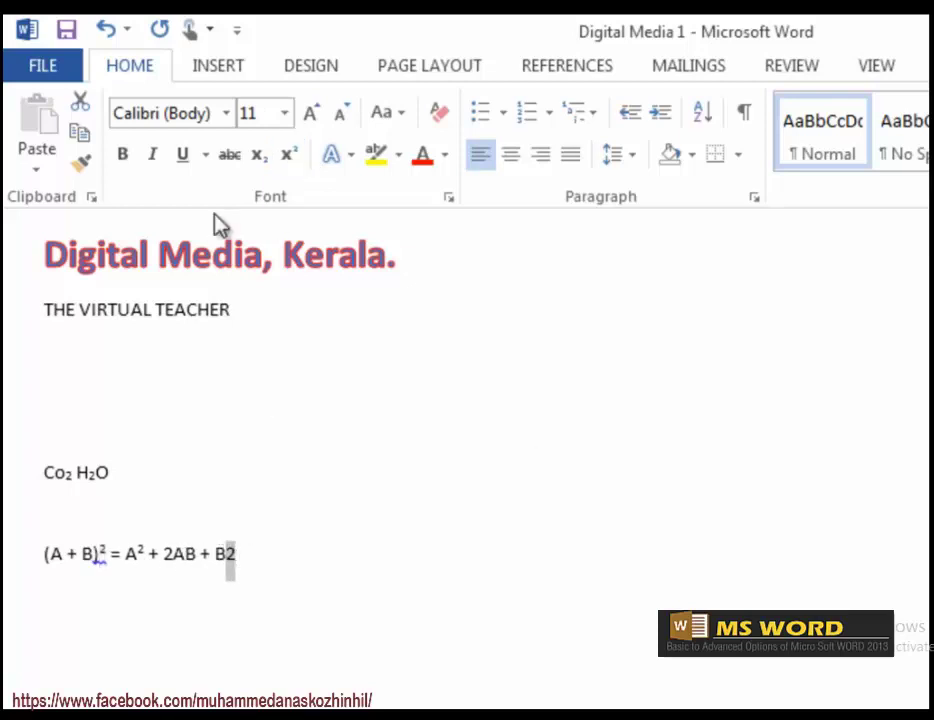
pyautogui.click(297, 158)
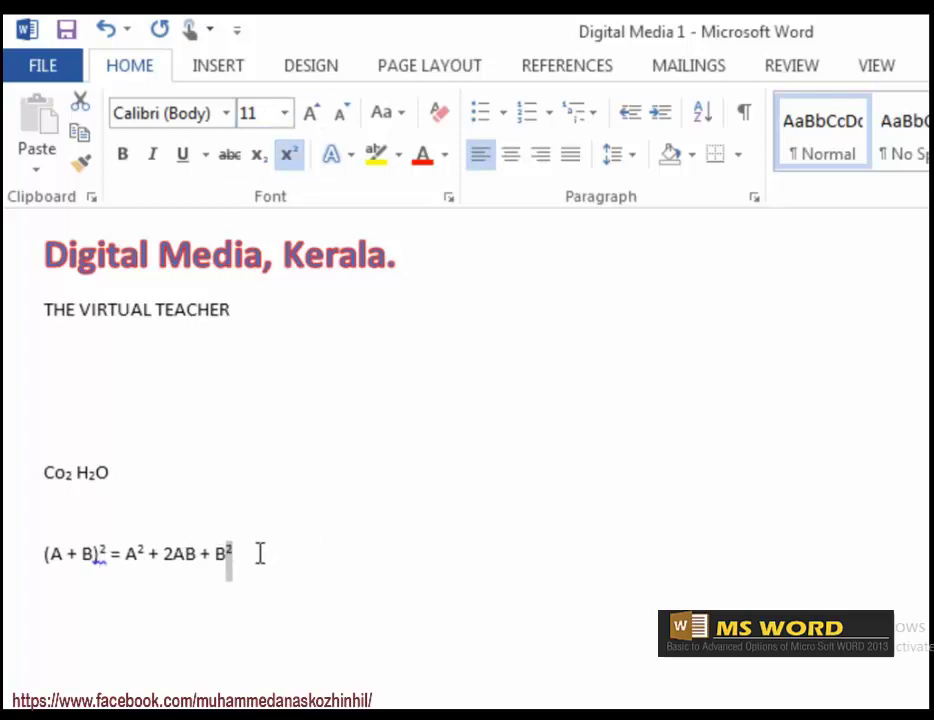
pyautogui.click(250, 606)
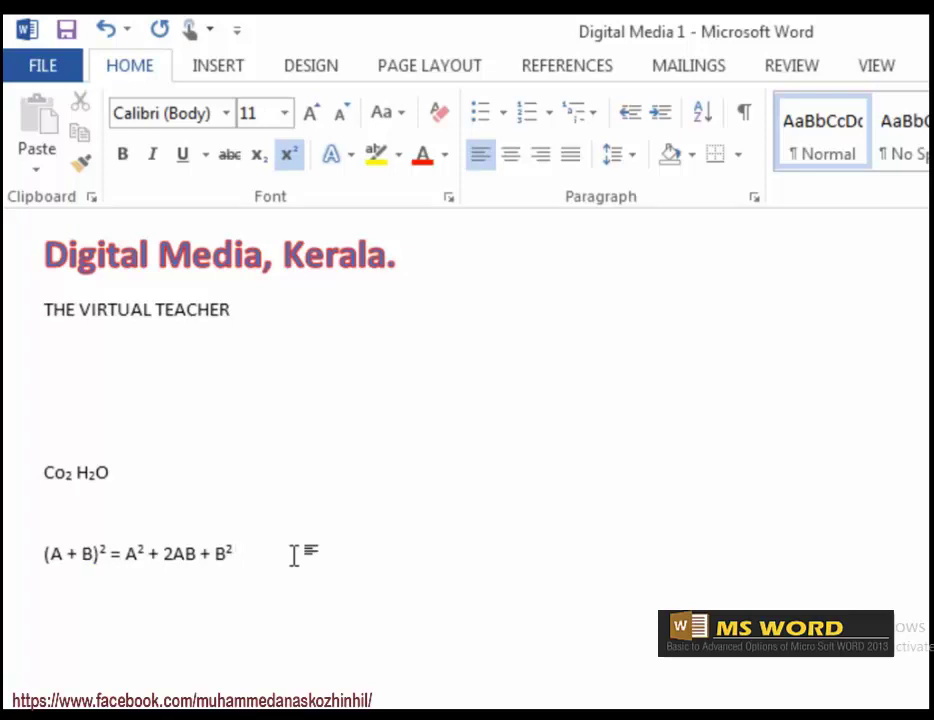
# Try the word "hi" after the equation with its superscript removed, and delete the word.
pyautogui.write('hi')
pyautogui.moveTo(237, 551); pyautogui.dragTo(245, 551)
pyautogui.click(290, 158)
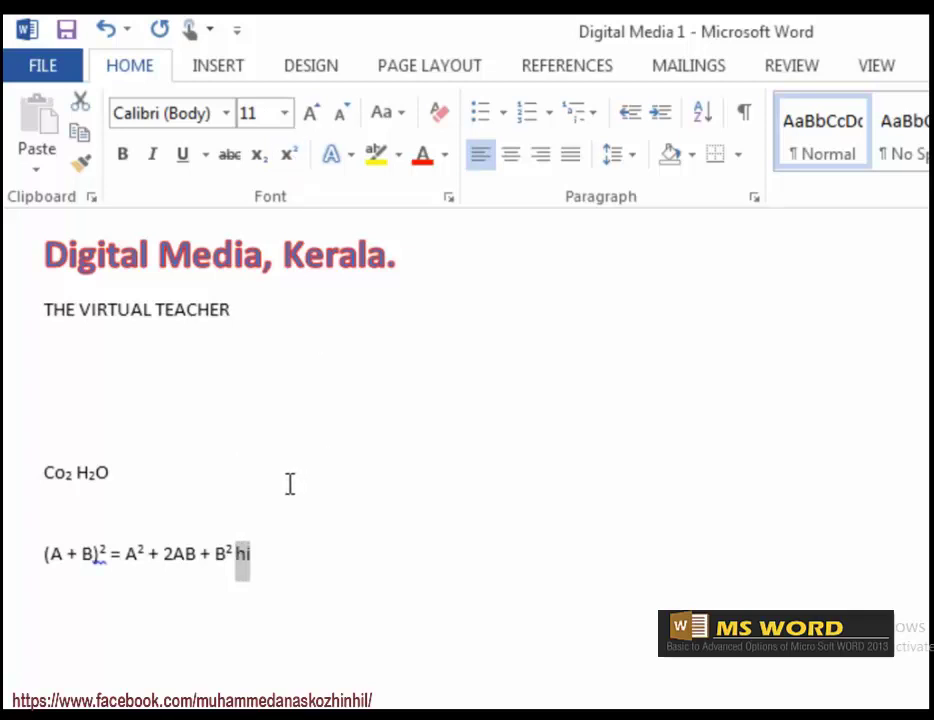
pyautogui.click(238, 550)
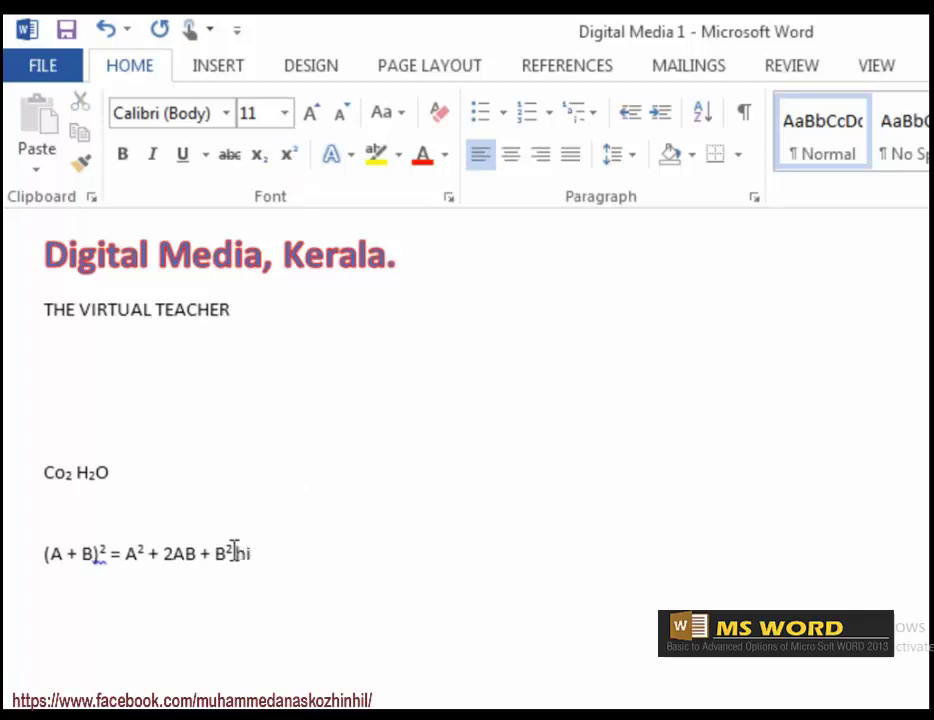
pyautogui.doubleClick(238, 552)
pyautogui.press('BackSpace')
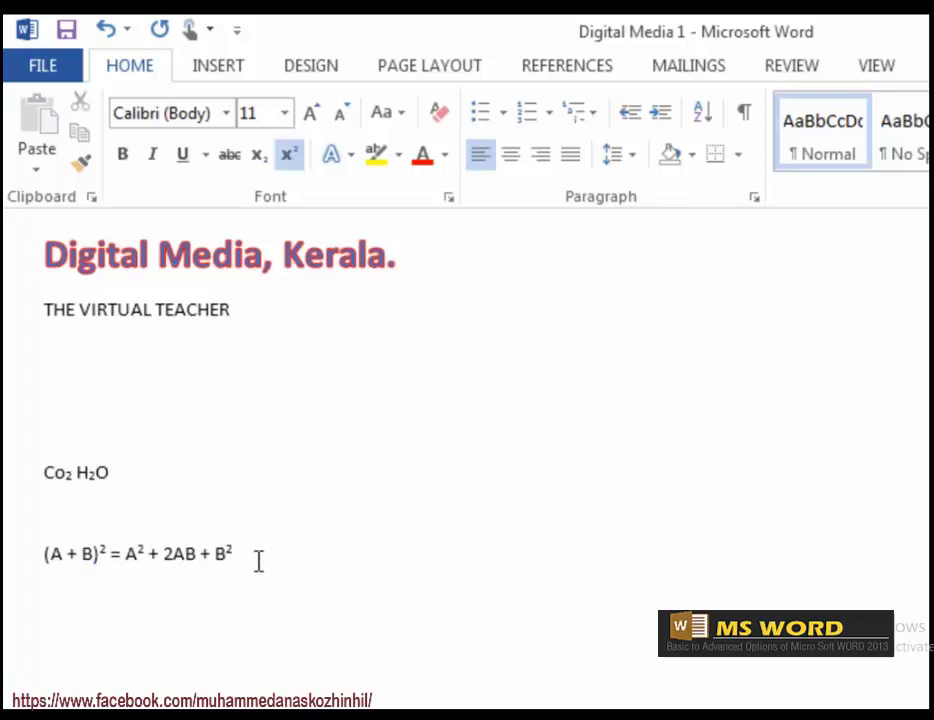
# Turn superscript off and write "mathematics" in normal text at the end of the equation.
pyautogui.click(289, 156)
pyautogui.write('mat')
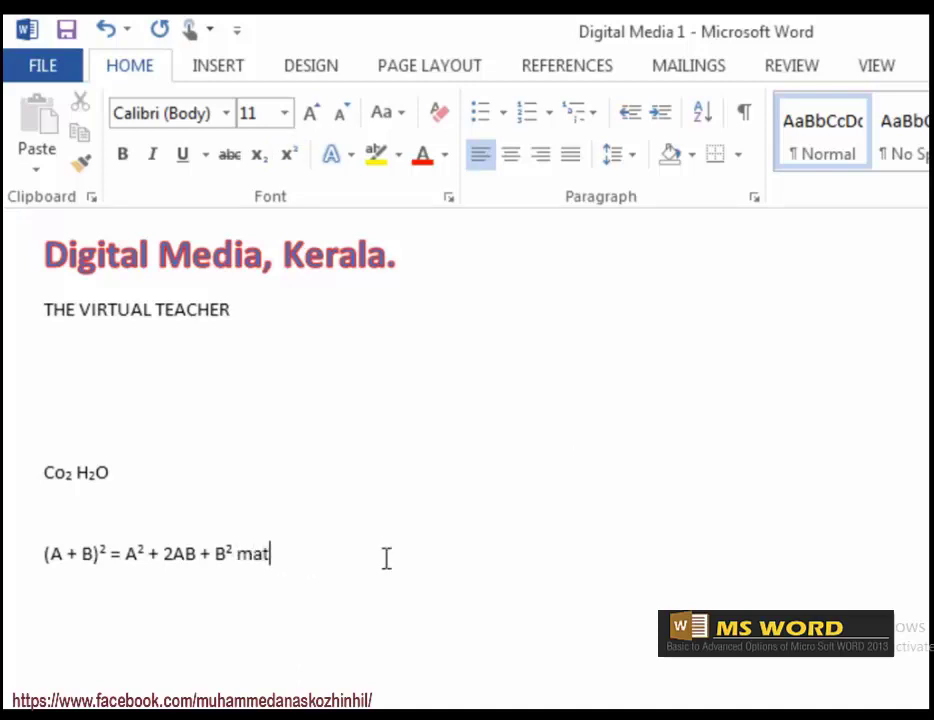
pyautogui.write('hematics')
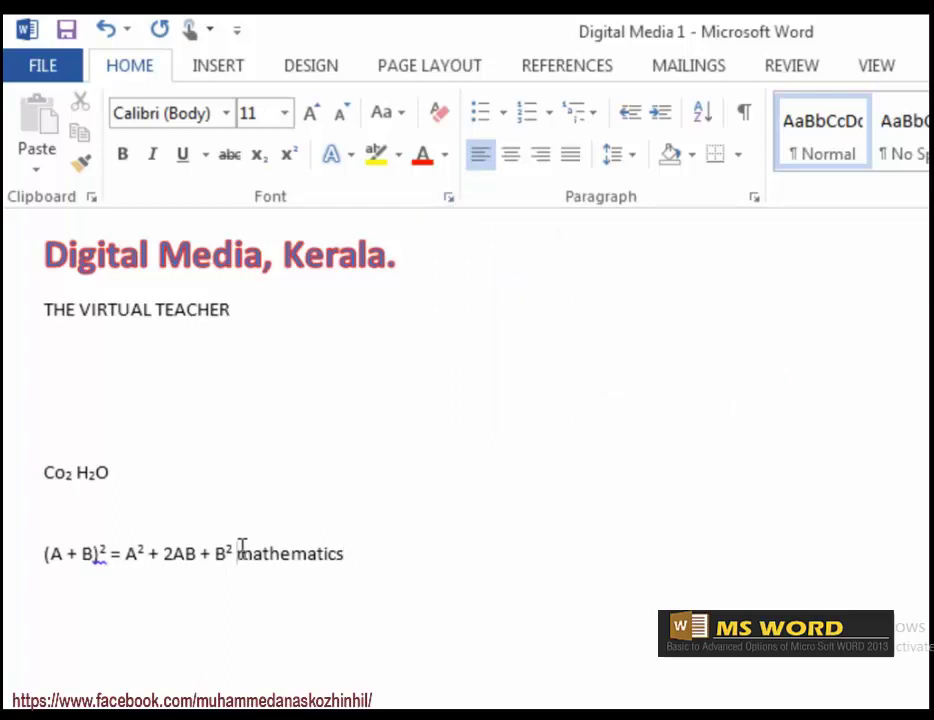
# Open the Font settings for the word "mathematics" and try the Italic, Bold and Bold Italic styles.
pyautogui.moveTo(240, 552); pyautogui.dragTo(346, 552)
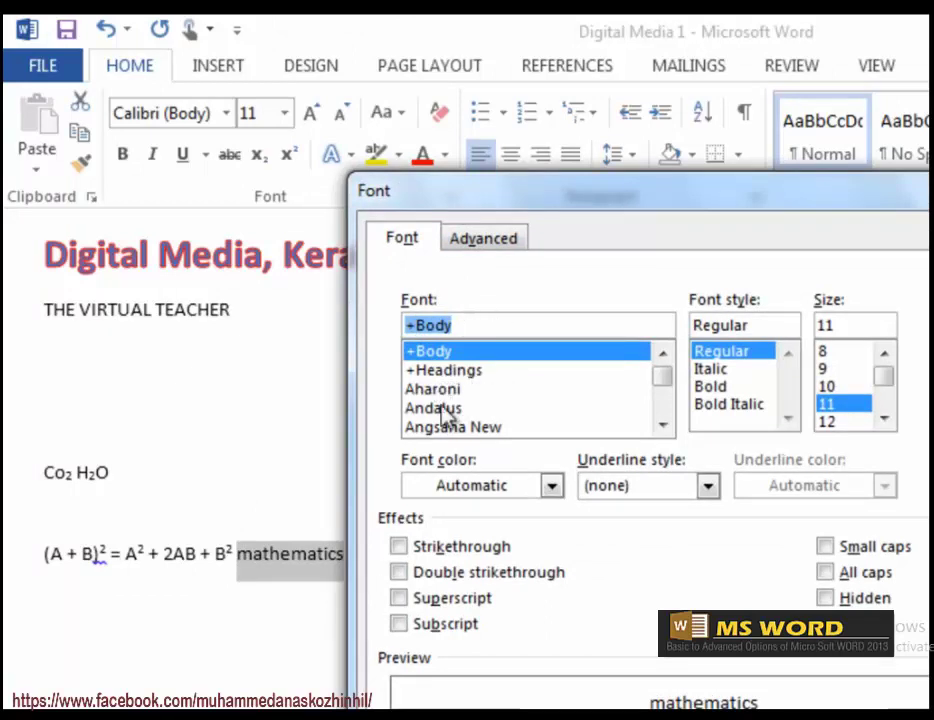
pyautogui.moveTo(666, 388); pyautogui.dragTo(680, 371)
pyautogui.click(735, 372)
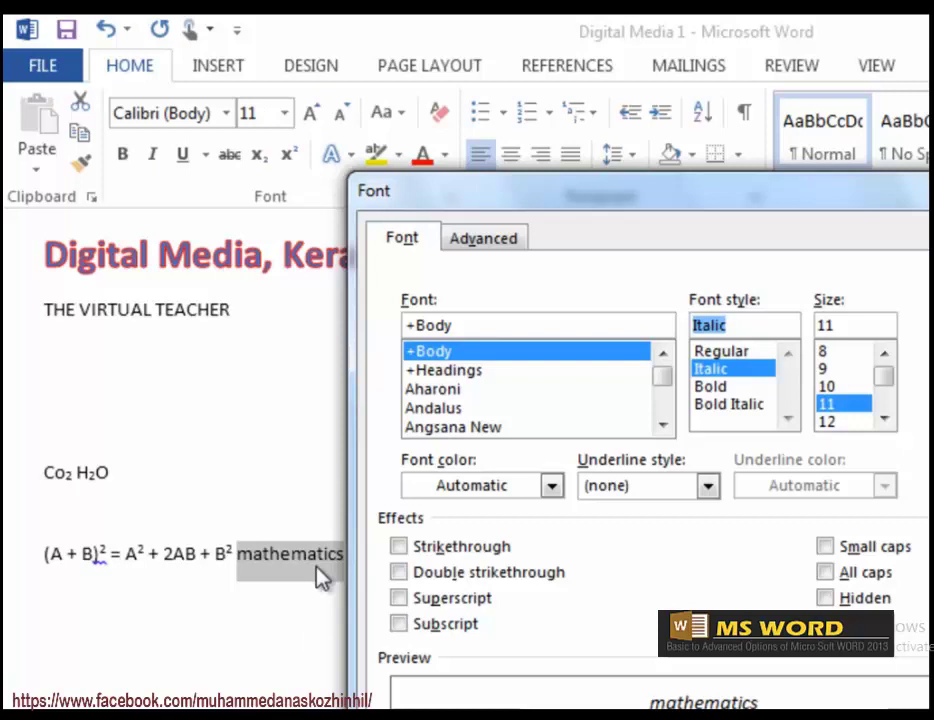
pyautogui.click(718, 386)
pyautogui.click(725, 405)
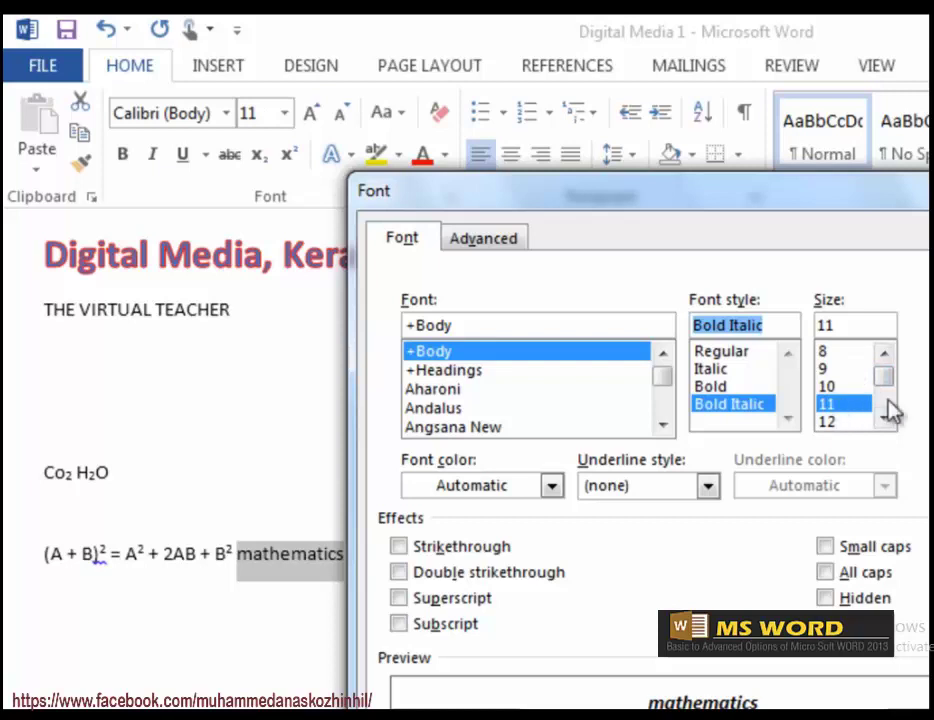
# Try font size 72 from the available sizes and a custom size of 100 for "mathematics".
pyautogui.moveTo(886, 380); pyautogui.dragTo(894, 411)
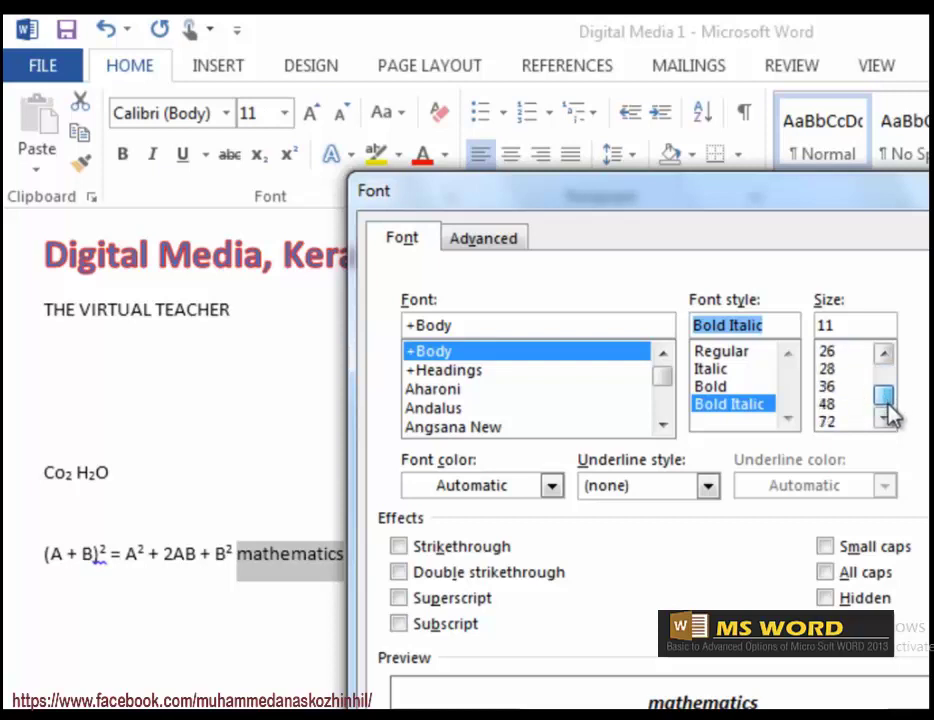
pyautogui.click(838, 423)
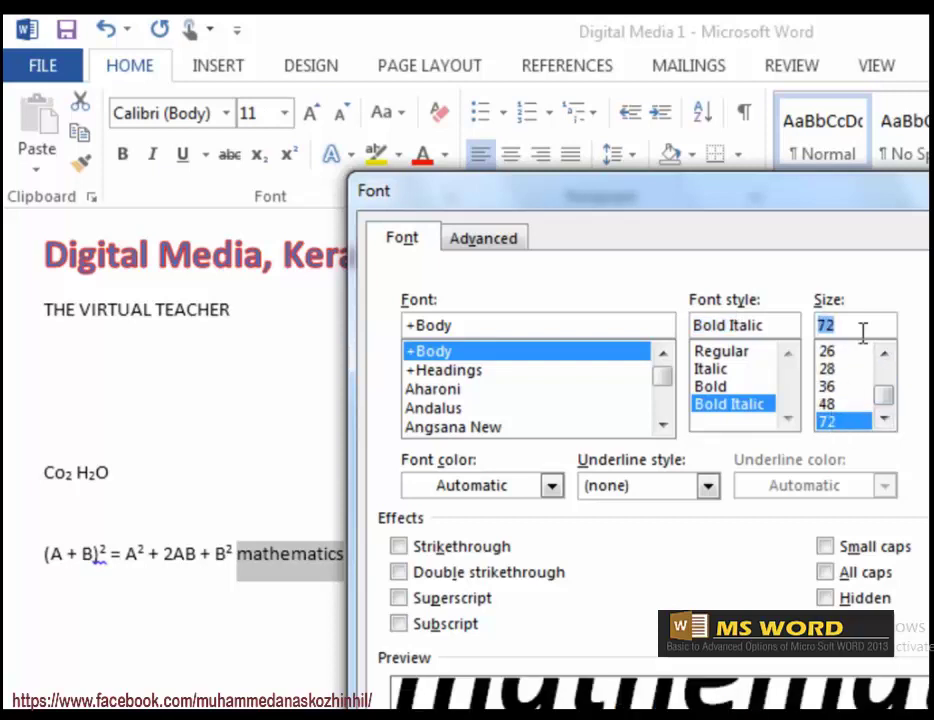
pyautogui.moveTo(861, 322); pyautogui.dragTo(815, 326)
pyautogui.write('100')
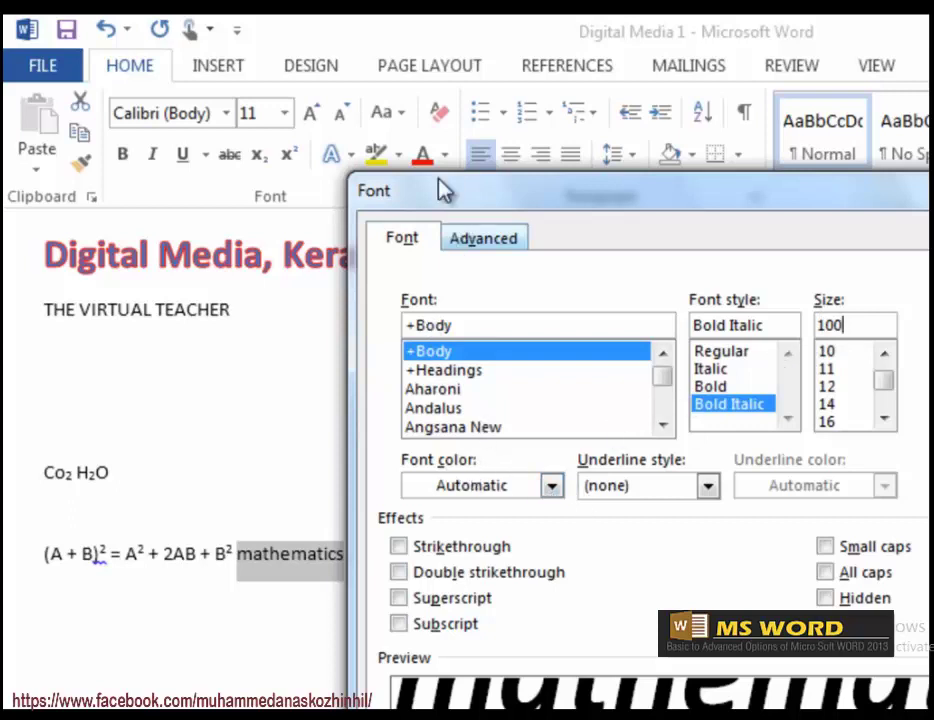
# Try a blue font color and a Words only underline at size 16 on "mathematics", and discard the font changes.
pyautogui.click(551, 487)
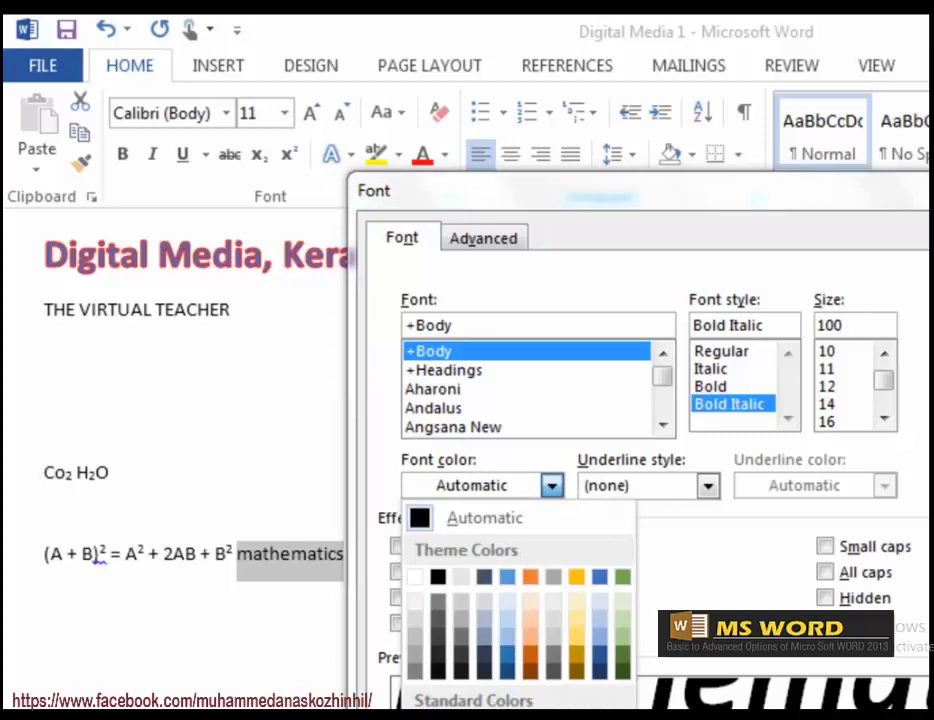
pyautogui.click(514, 667)
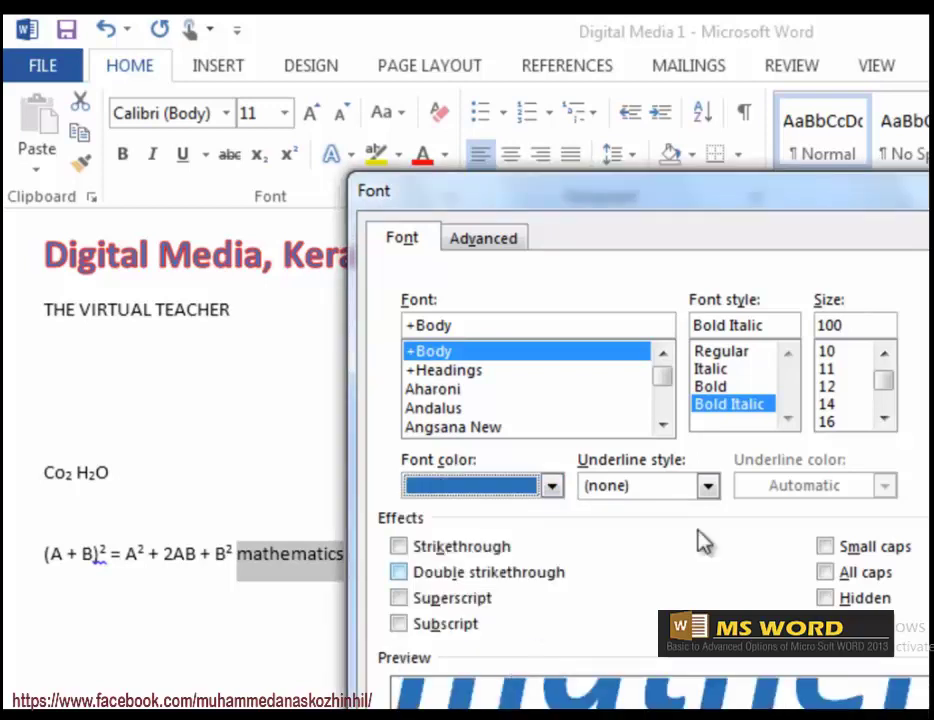
pyautogui.click(708, 487)
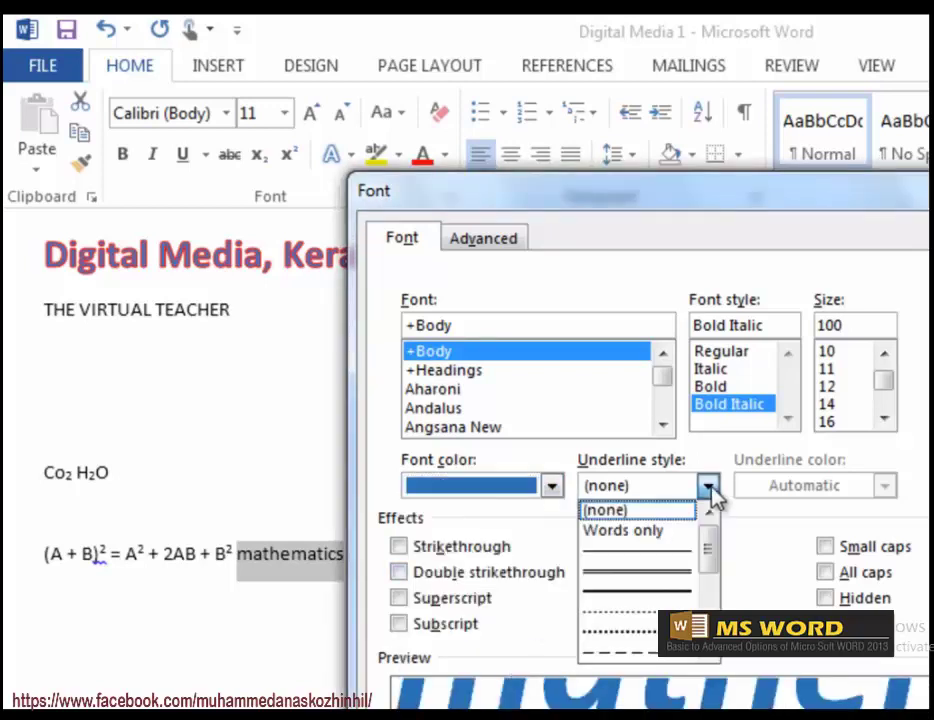
pyautogui.click(668, 549)
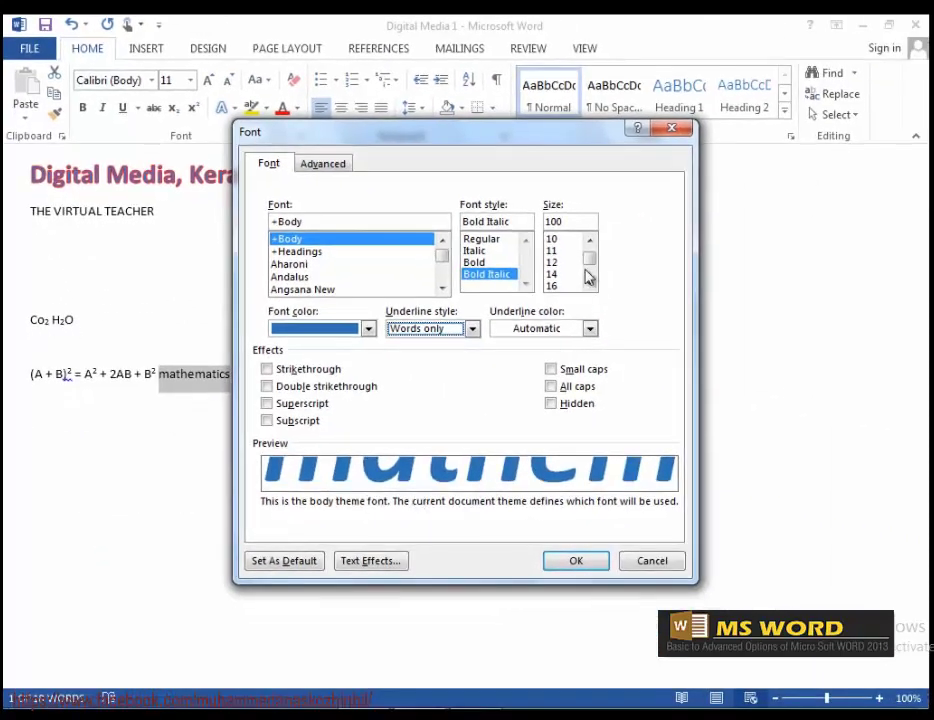
pyautogui.click(560, 287)
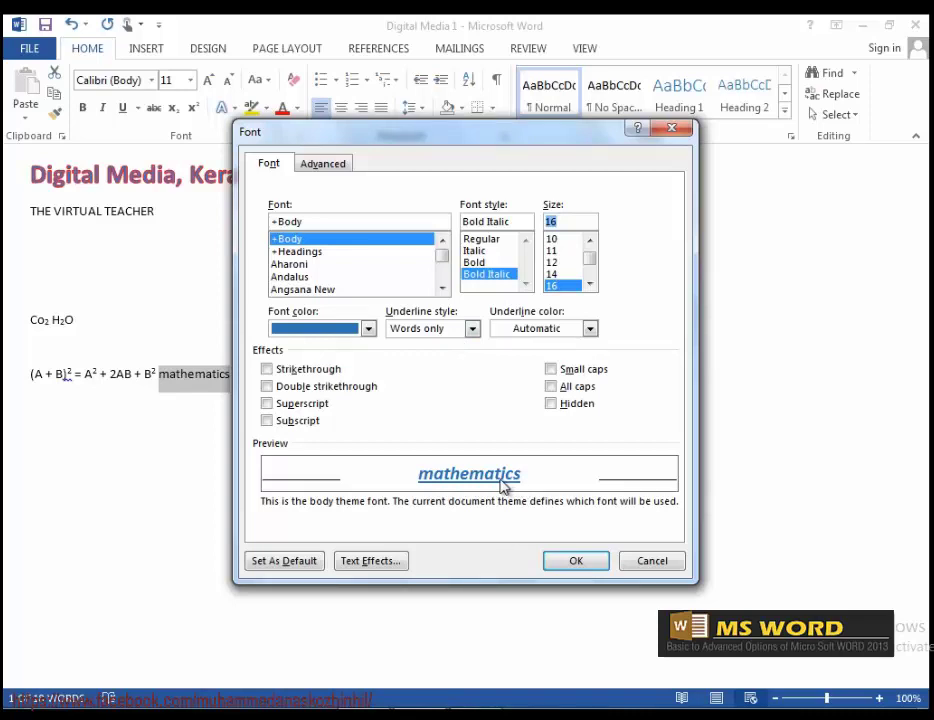
pyautogui.click(662, 562)
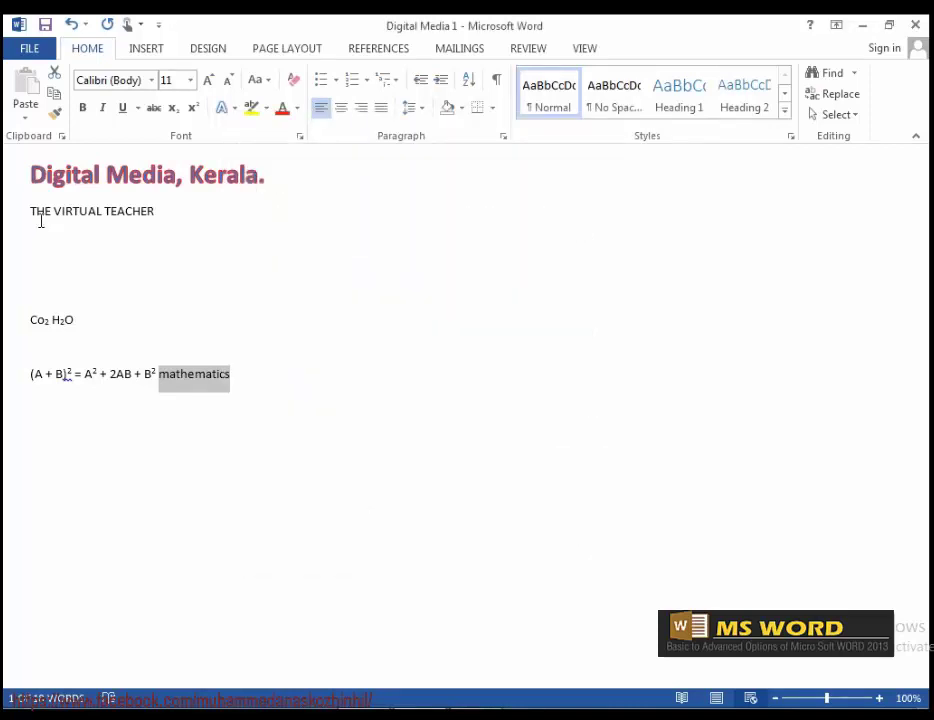
# Open the Font settings for the "THE VIRTUAL TEACHER" line and choose the Words only underline style.
pyautogui.moveTo(35, 210); pyautogui.dragTo(100, 222)
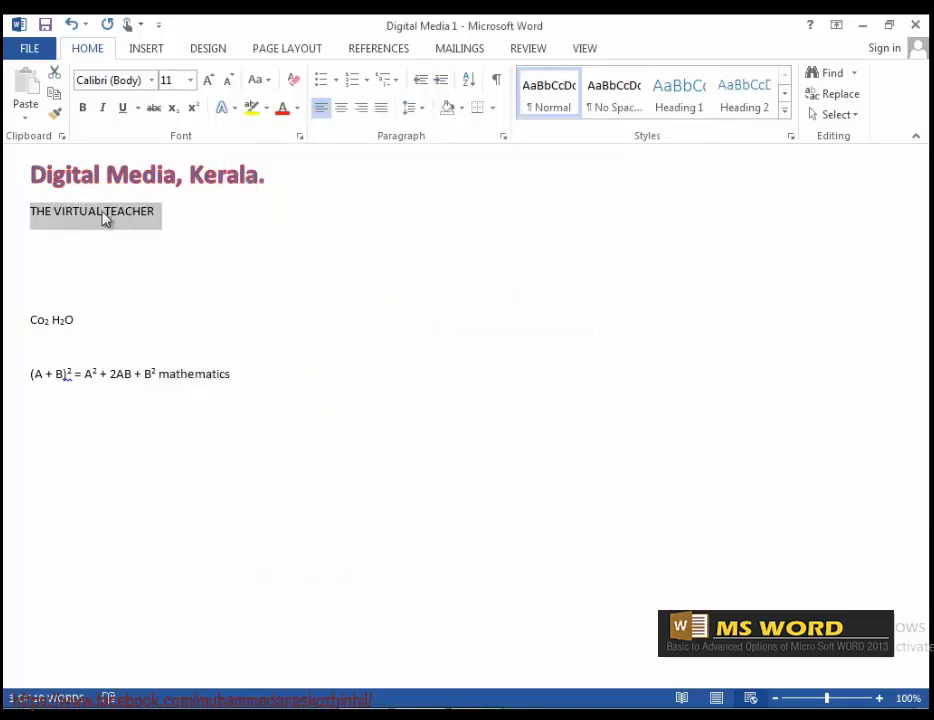
pyautogui.click(300, 136)
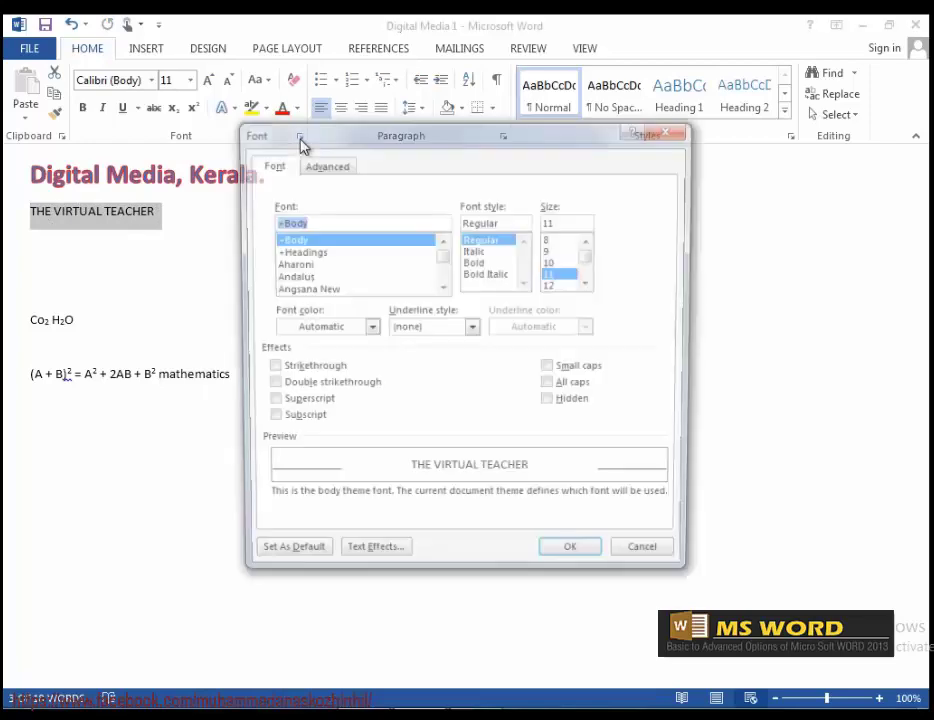
pyautogui.click(474, 333)
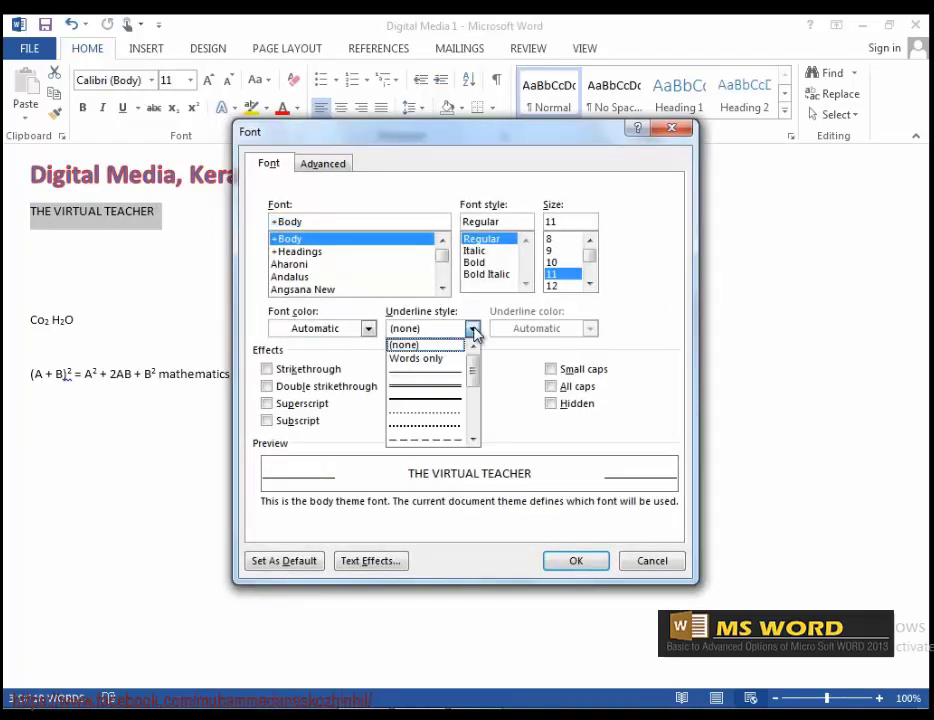
pyautogui.click(417, 357)
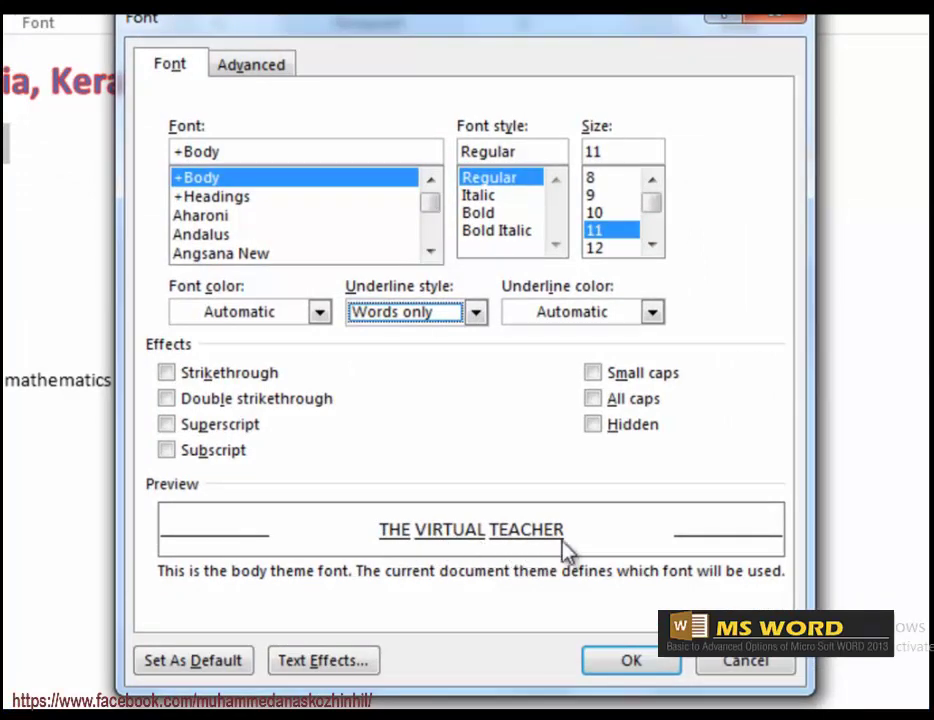
# Try the single-line and double-line underline styles on "THE VIRTUAL TEACHER".
pyautogui.click(477, 316)
pyautogui.click(432, 377)
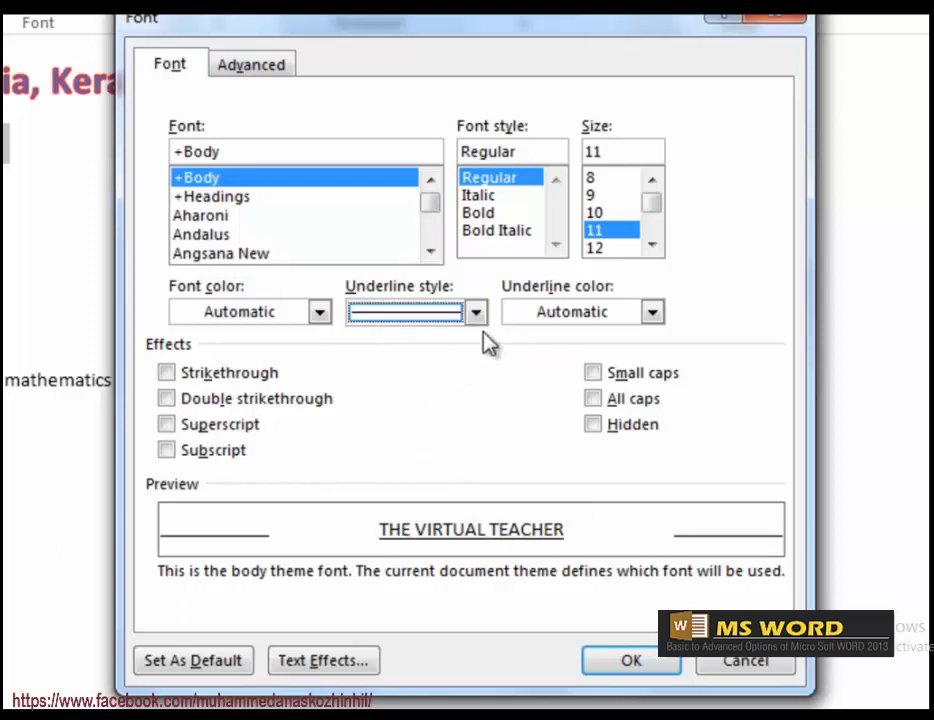
pyautogui.click(476, 313)
pyautogui.click(423, 400)
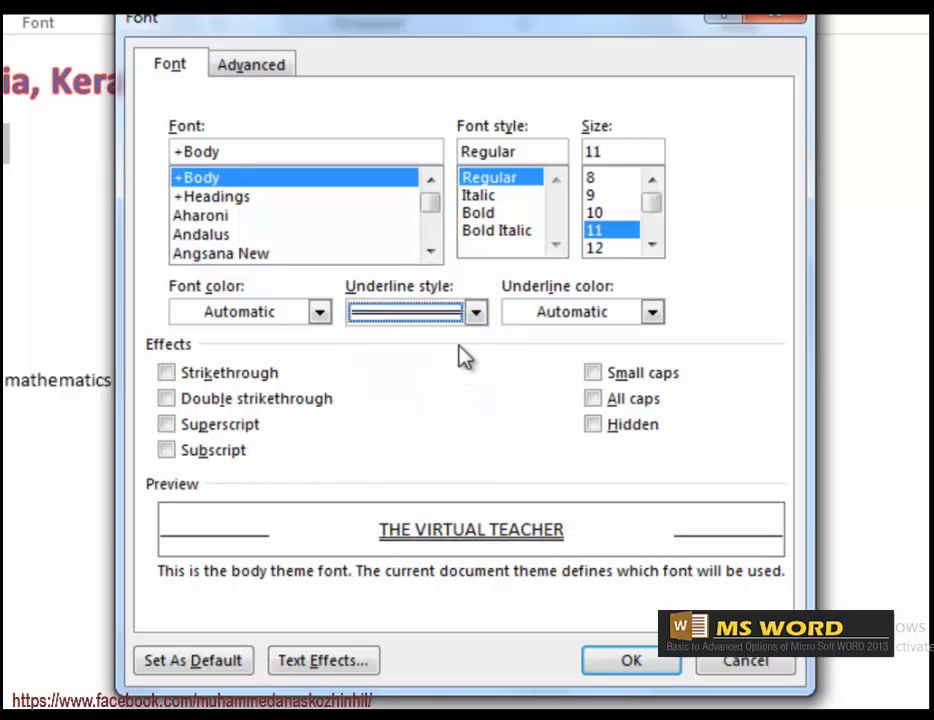
# Choose the double wavy underline style for the "THE VIRTUAL TEACHER" line.
pyautogui.click(476, 312)
pyautogui.moveTo(477, 385); pyautogui.dragTo(478, 521)
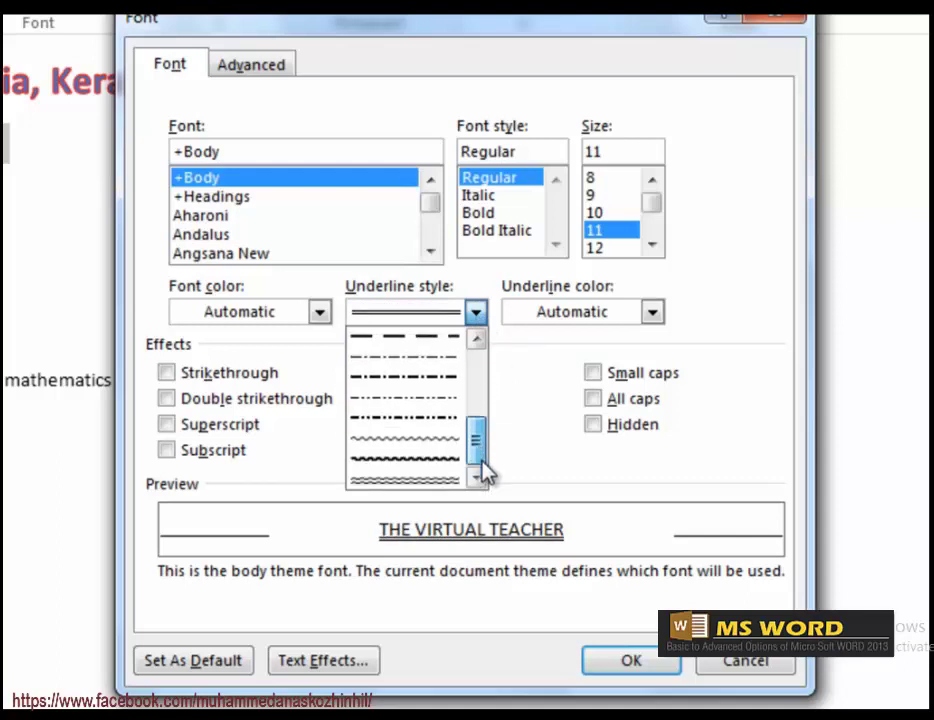
pyautogui.click(413, 480)
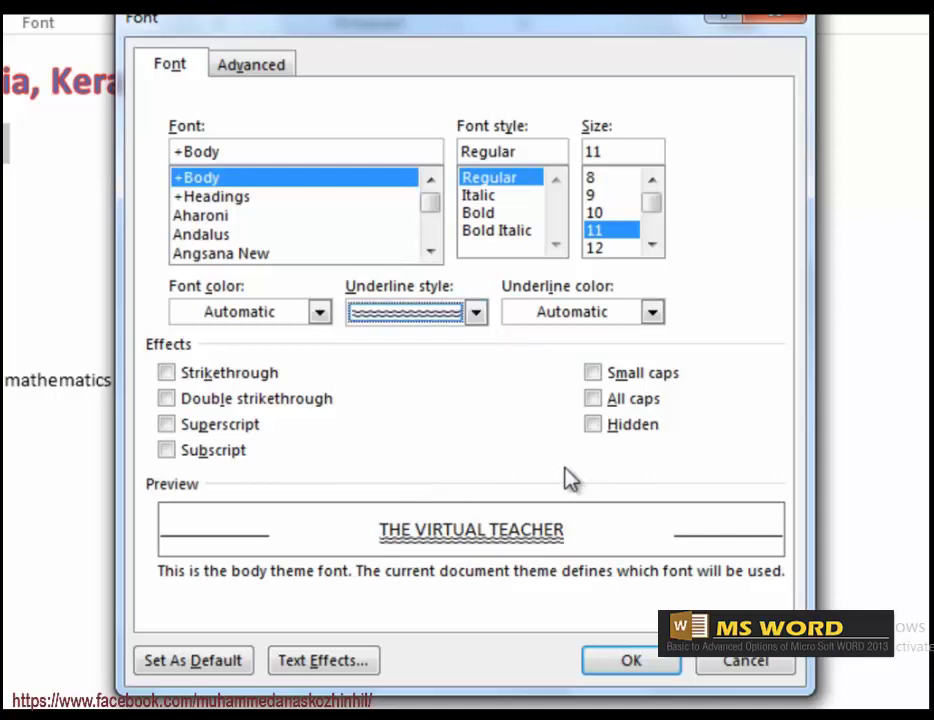
# Set the underline color of "THE VIRTUAL TEACHER" to red and try the Strikethrough and Double strikethrough effects.
pyautogui.click(656, 313)
pyautogui.click(538, 553)
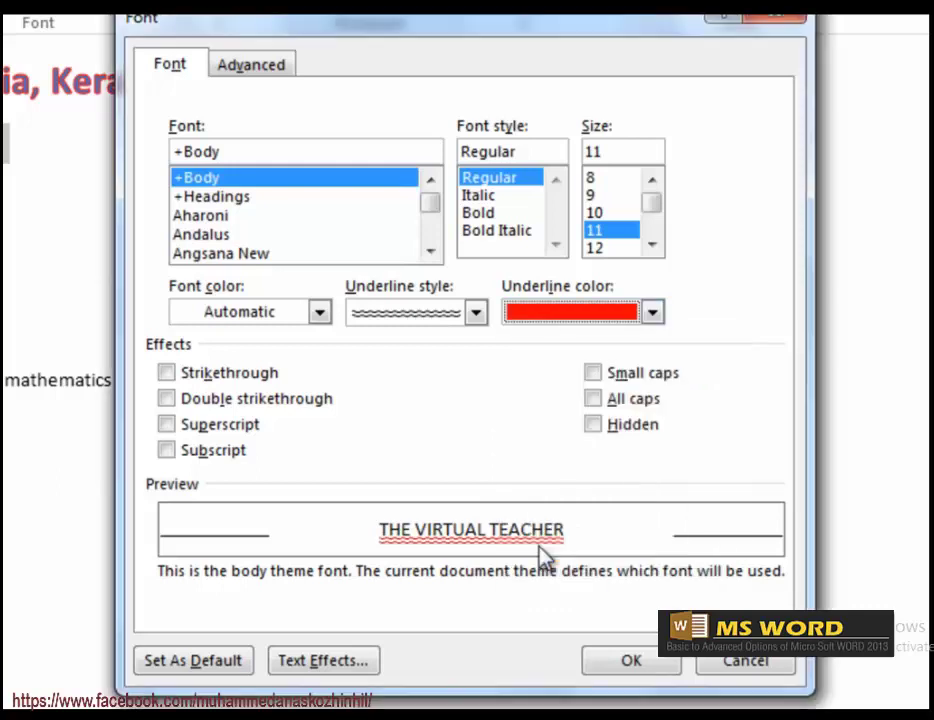
pyautogui.click(172, 378)
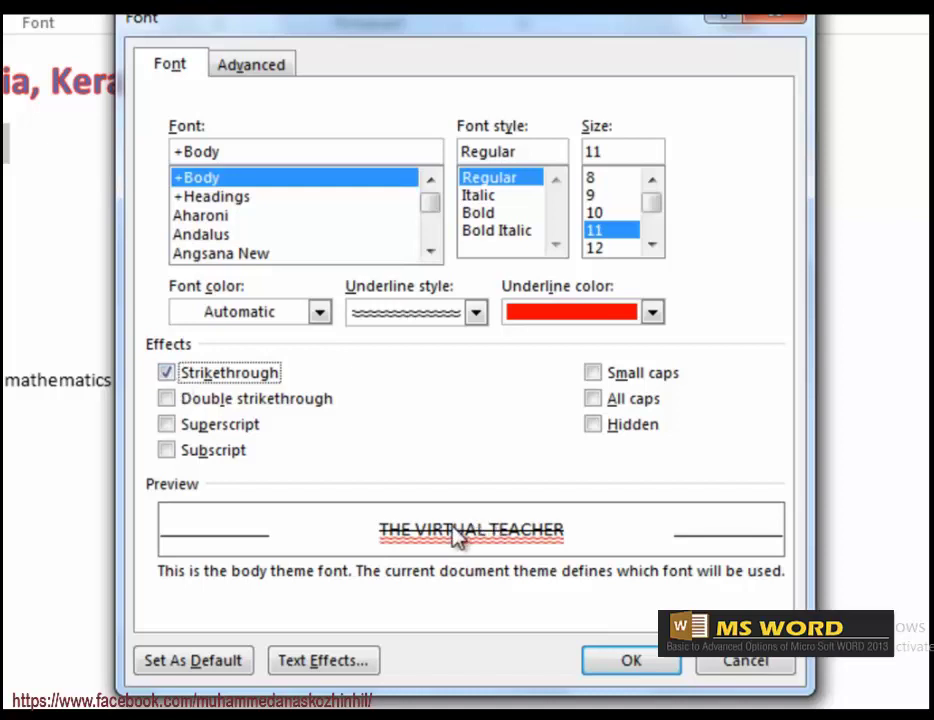
pyautogui.click(168, 374)
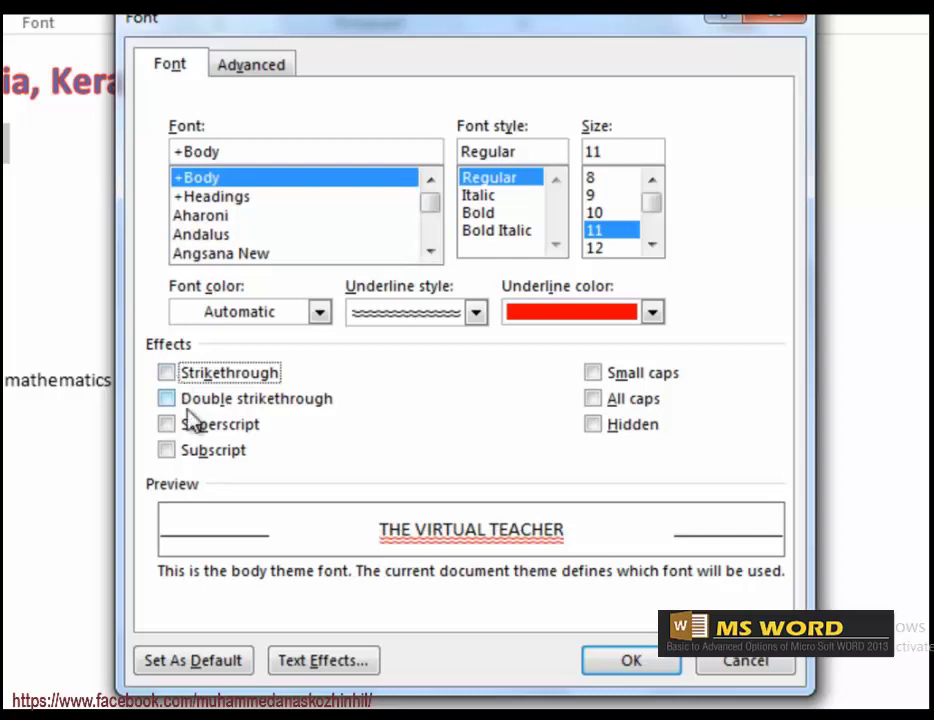
pyautogui.click(166, 400)
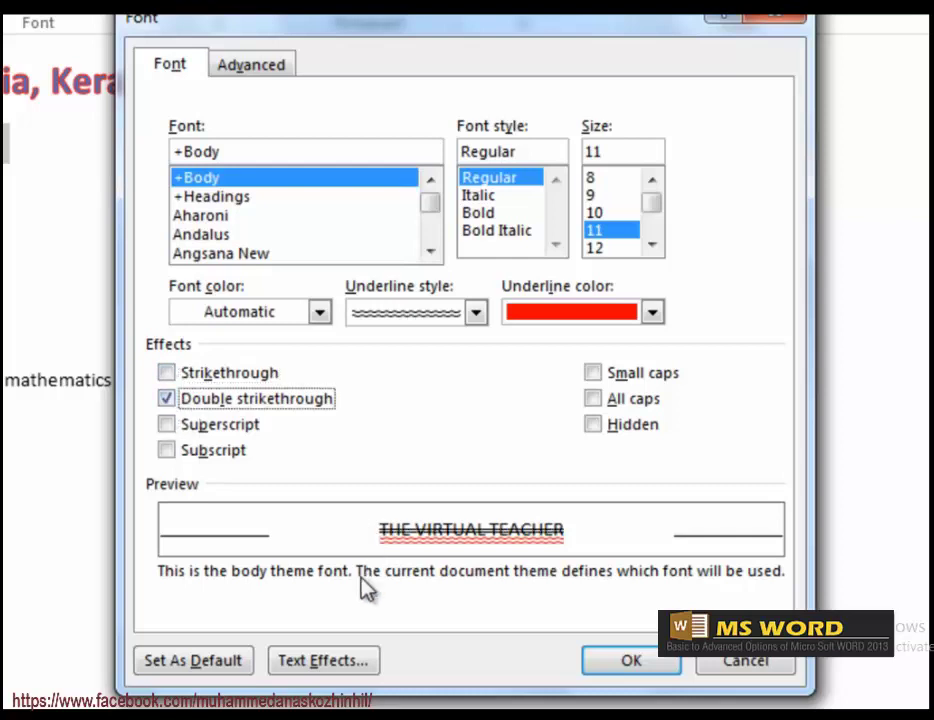
pyautogui.click(166, 400)
# Try the Superscript, Subscript and Small caps effects on "THE VIRTUAL TEACHER", and discard the font changes.
pyautogui.click(167, 425)
pyautogui.click(168, 426)
pyautogui.click(167, 450)
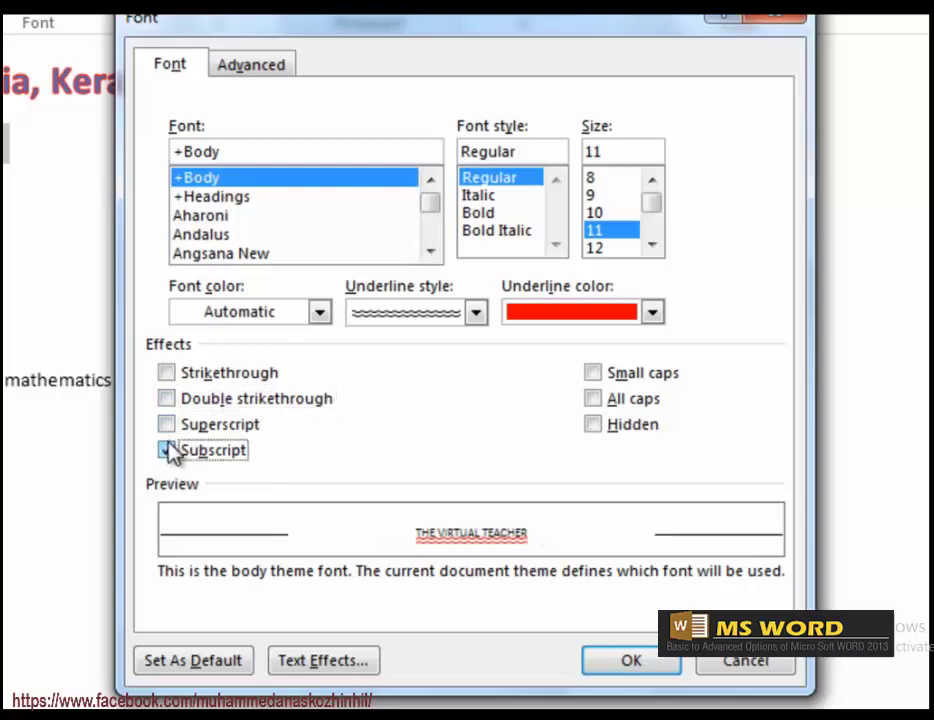
pyautogui.click(167, 450)
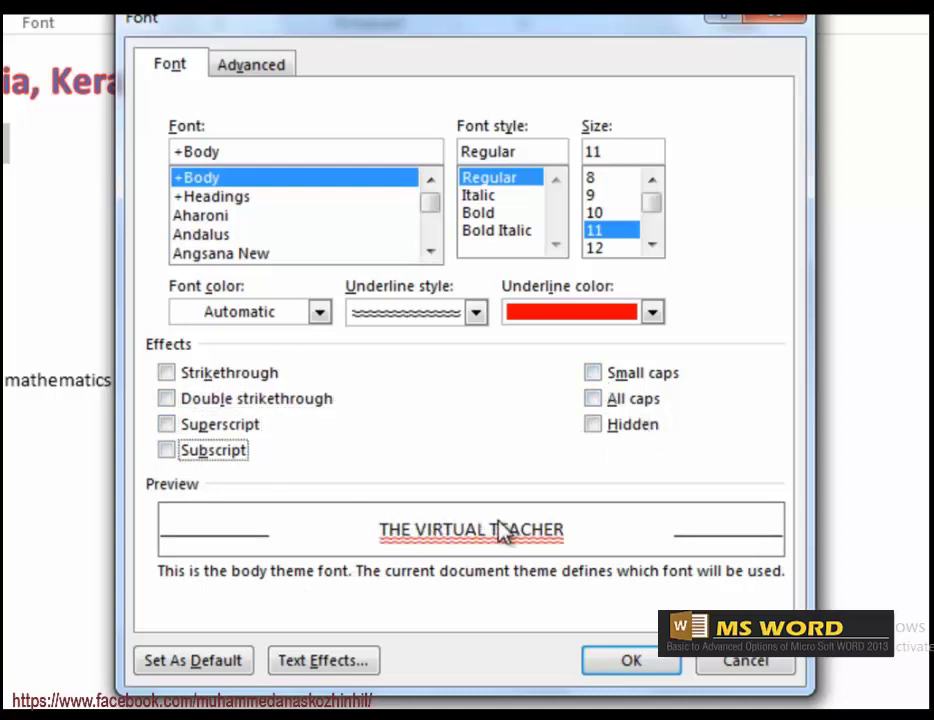
pyautogui.click(595, 373)
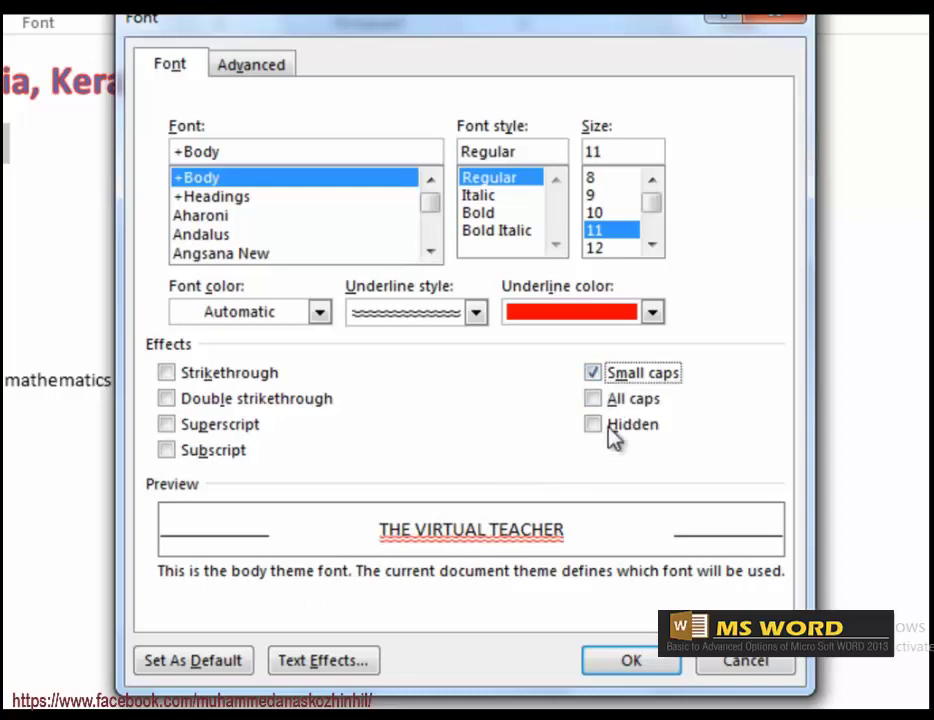
pyautogui.click(595, 375)
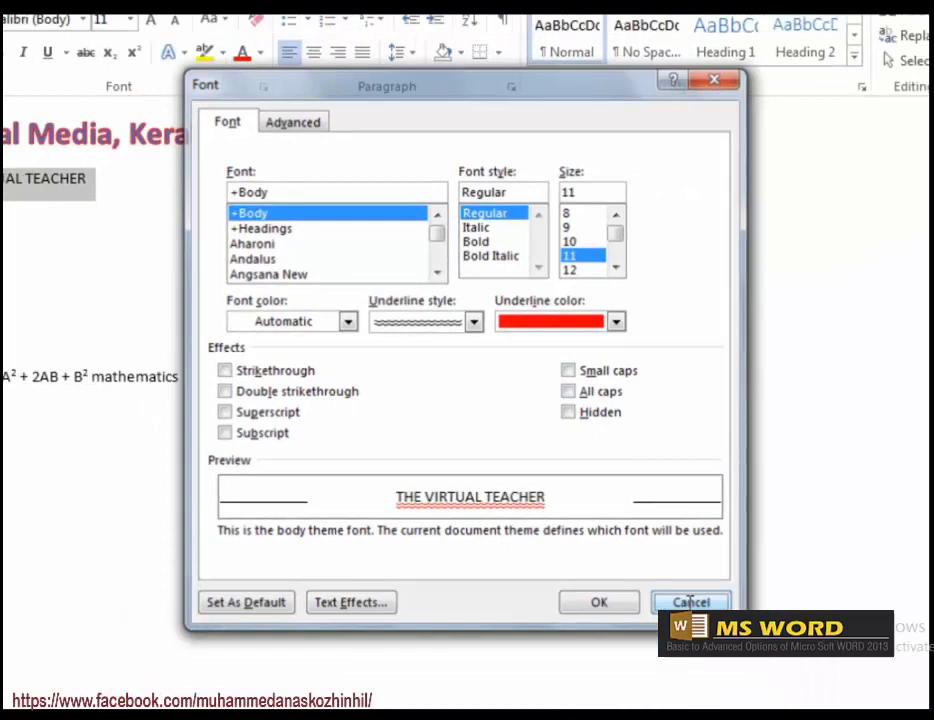
pyautogui.click(745, 662)
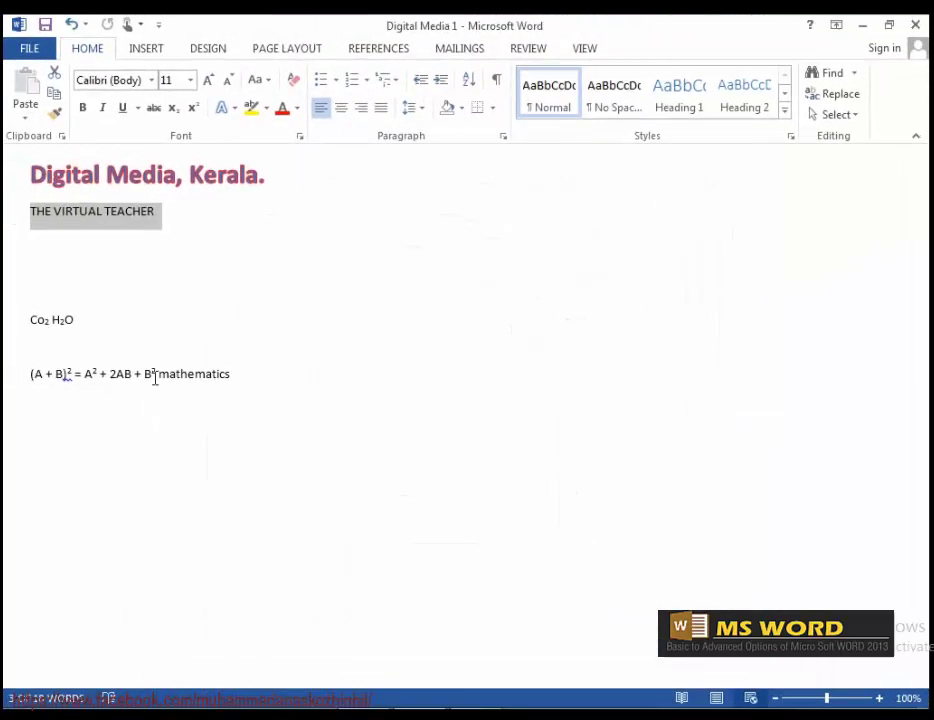
# Try the Small caps and All caps effects on the word "mathematics", and apply the Hidden effect to it.
pyautogui.moveTo(156, 376); pyautogui.dragTo(231, 377)
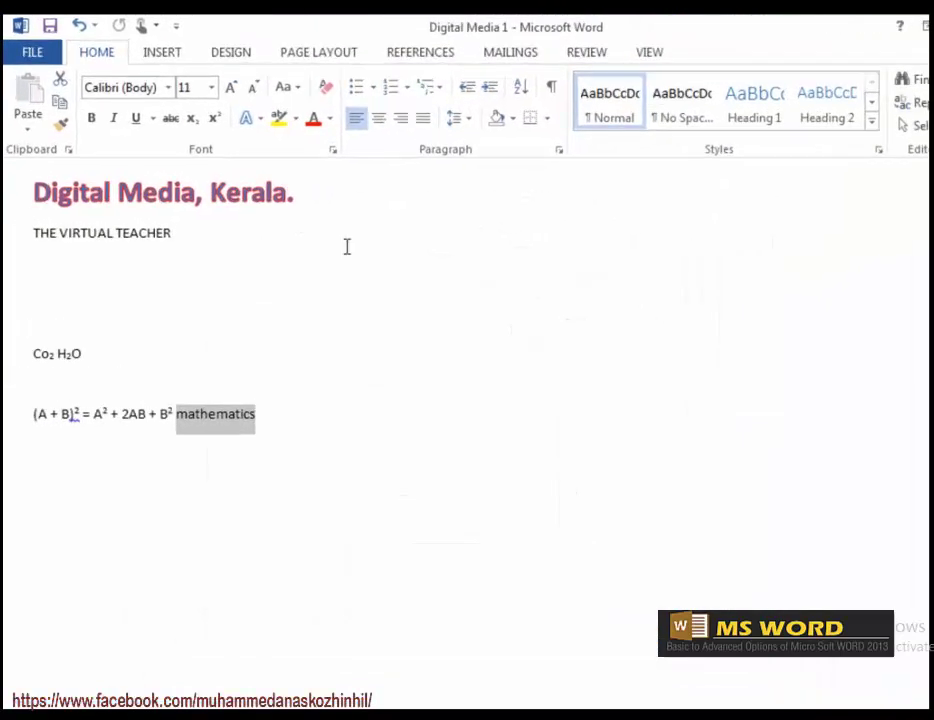
pyautogui.click(450, 200)
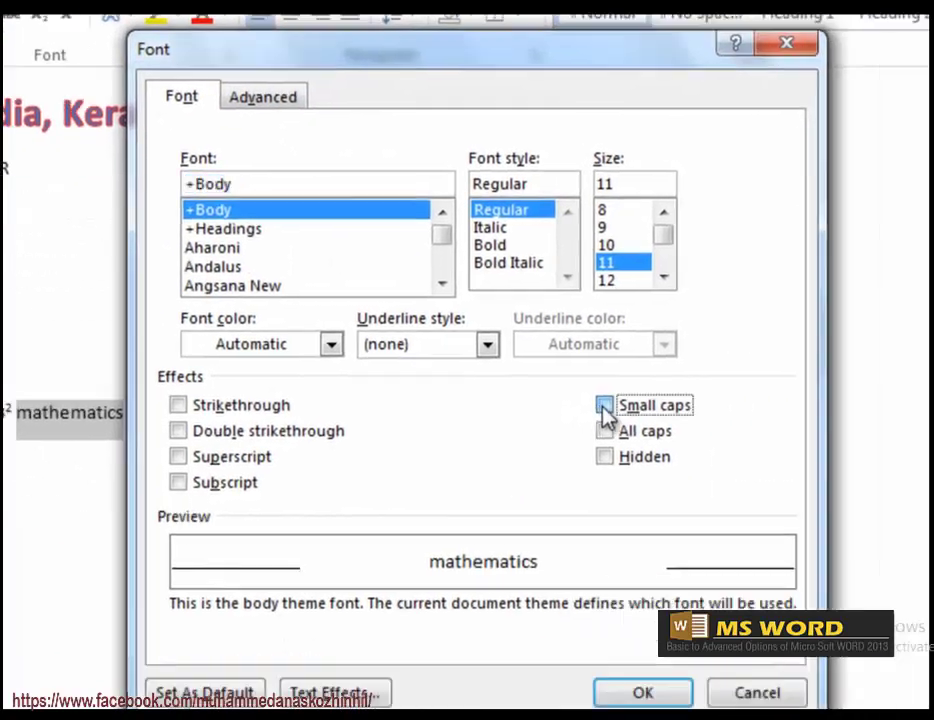
pyautogui.click(819, 545)
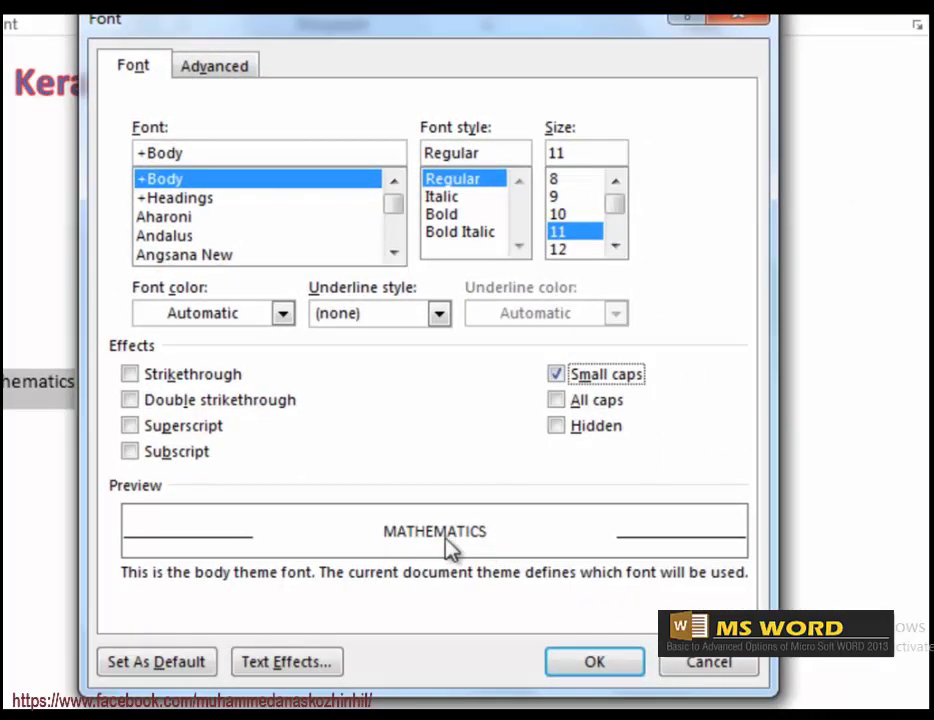
pyautogui.click(560, 376)
pyautogui.click(557, 400)
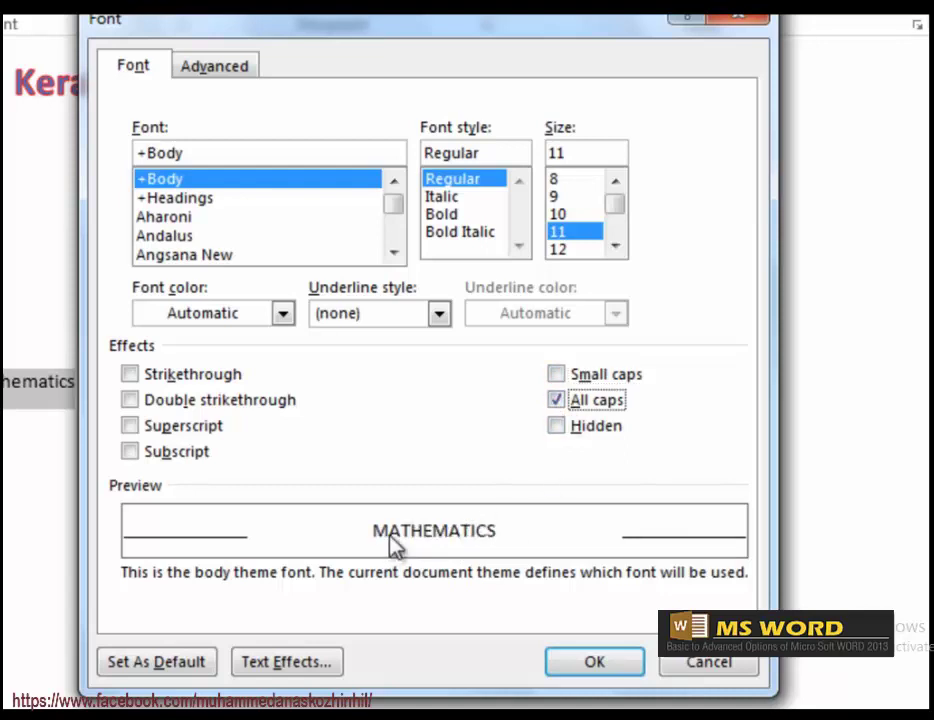
pyautogui.click(560, 400)
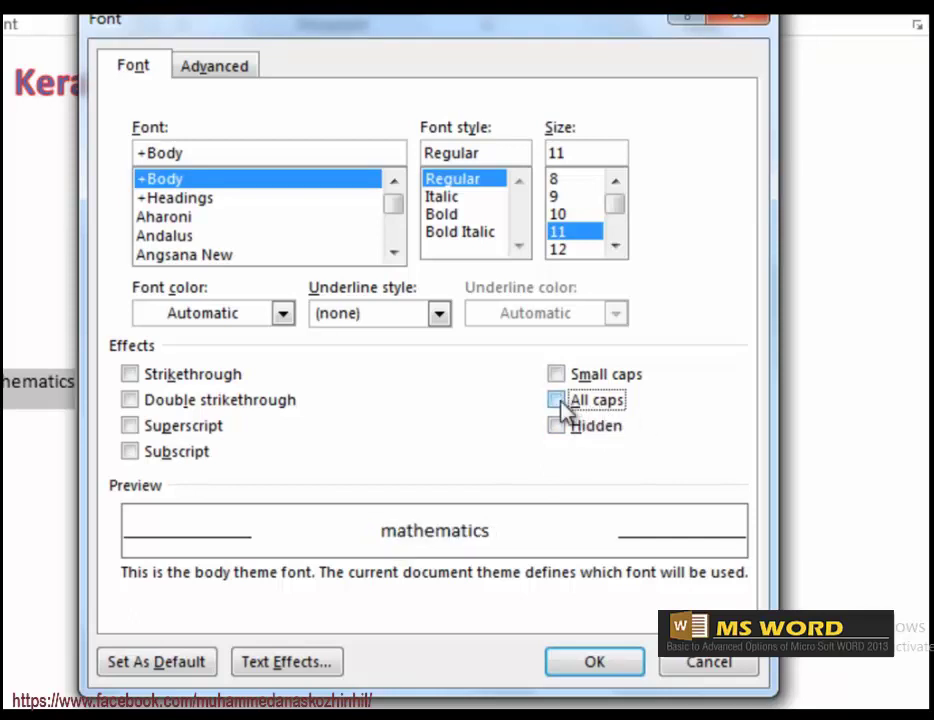
pyautogui.click(558, 430)
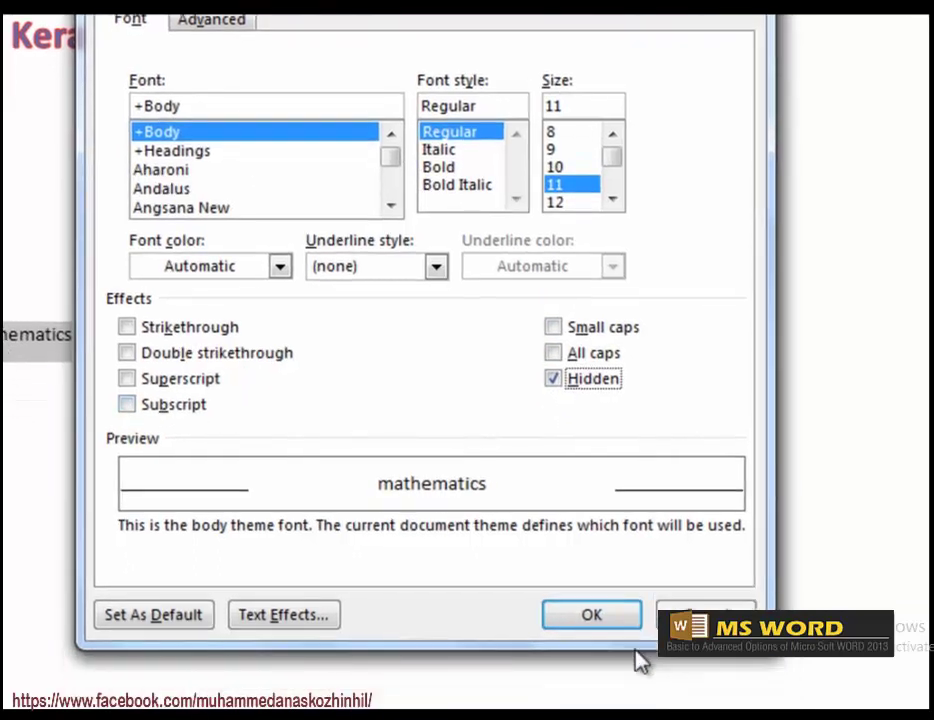
pyautogui.click(600, 615)
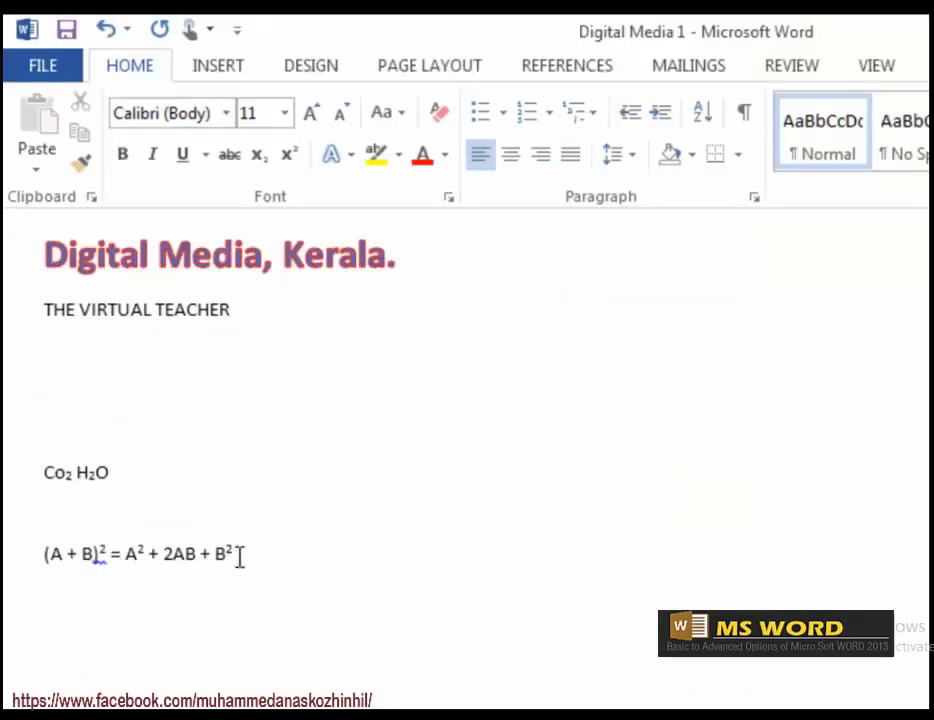
# Remove the Hidden effect from the end of the formula line, starting at "B2".
pyautogui.doubleClick(242, 555)
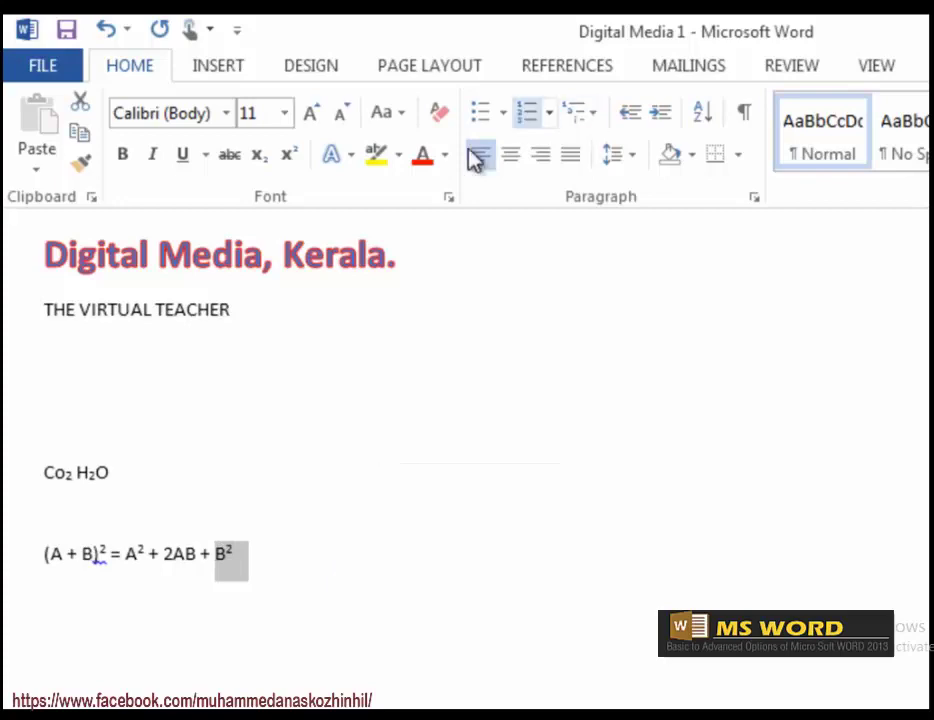
pyautogui.click(448, 197)
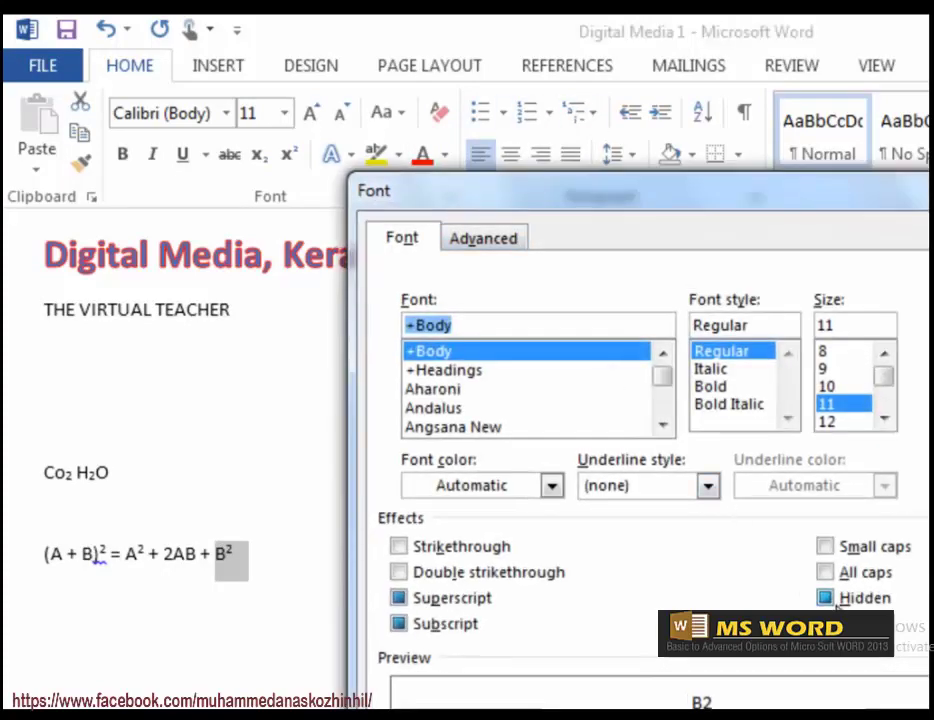
pyautogui.click(826, 598)
pyautogui.click(825, 598)
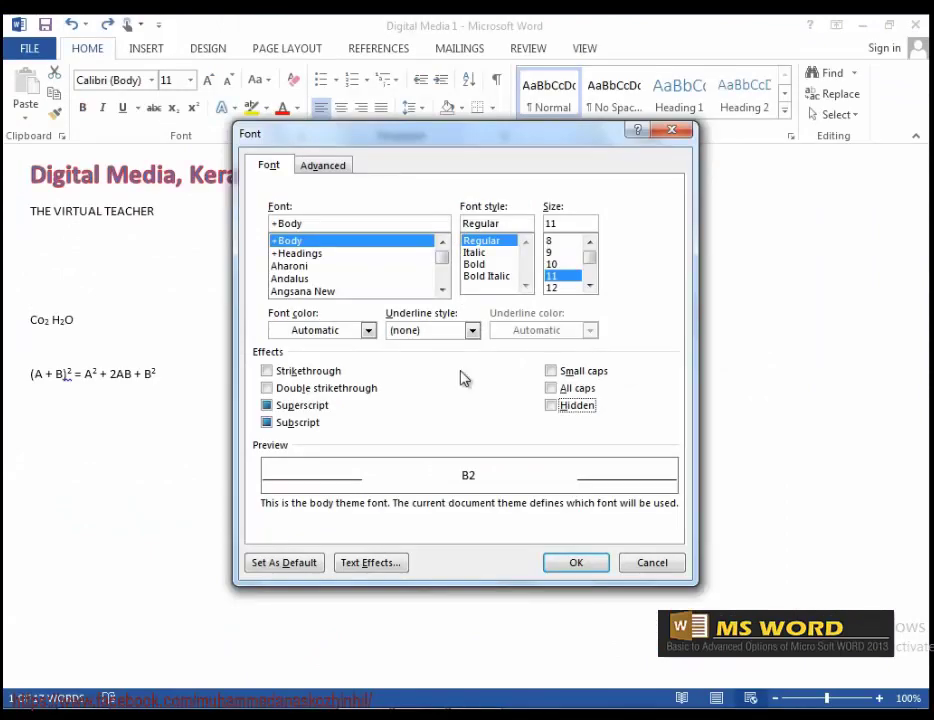
pyautogui.click(580, 568)
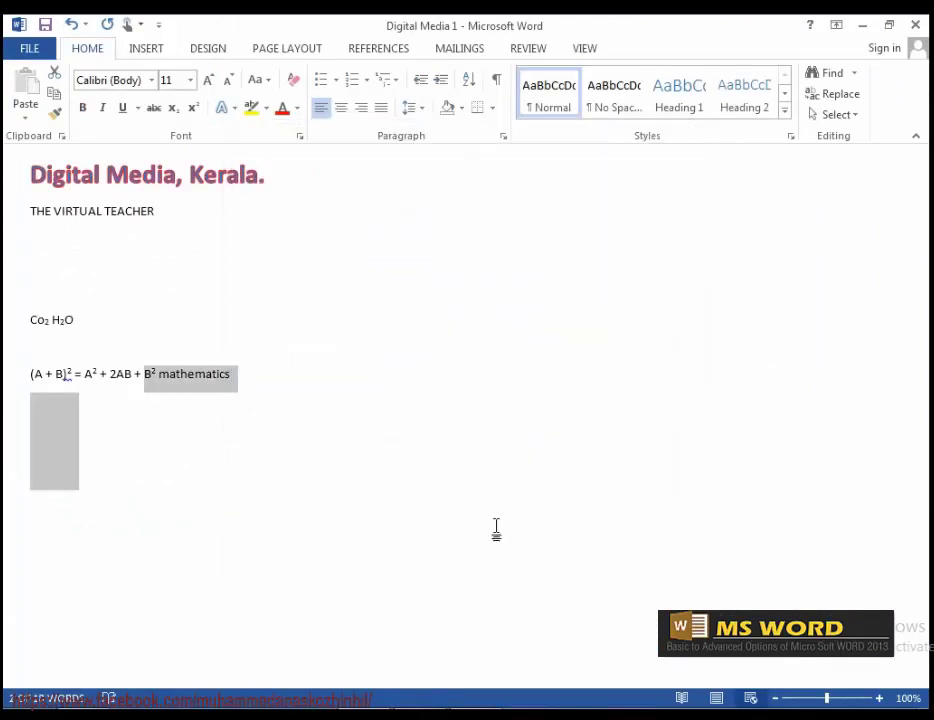
pyautogui.click(196, 376)
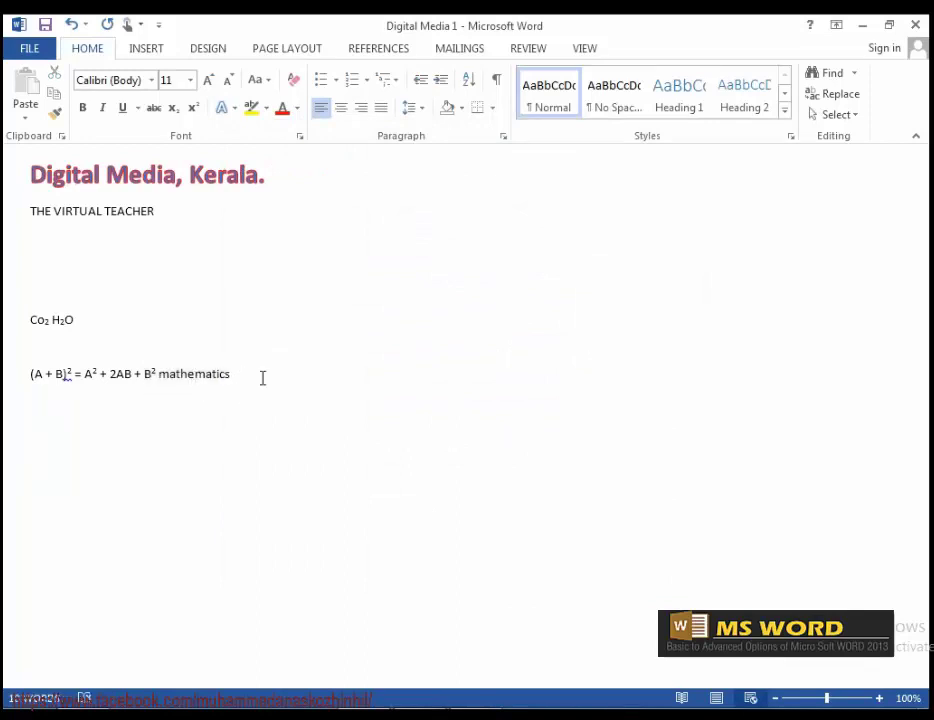
# Set the word "VIRTUAL" to Andalus, Bold, size 16 in the Font settings, with the Strikethrough and All caps effects.
pyautogui.moveTo(54, 211); pyautogui.dragTo(100, 221)
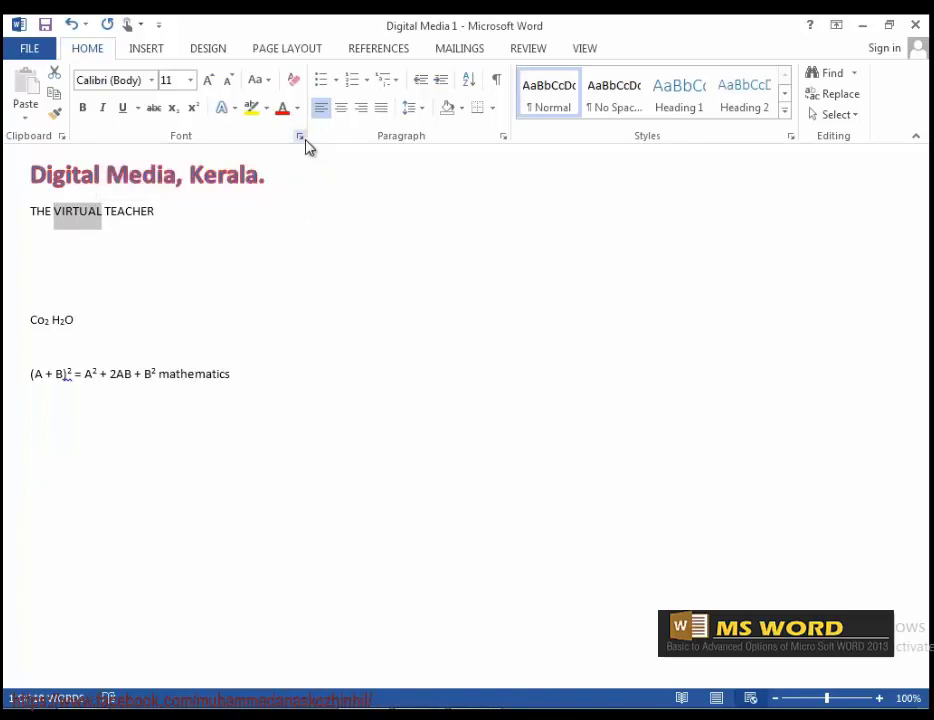
pyautogui.click(300, 137)
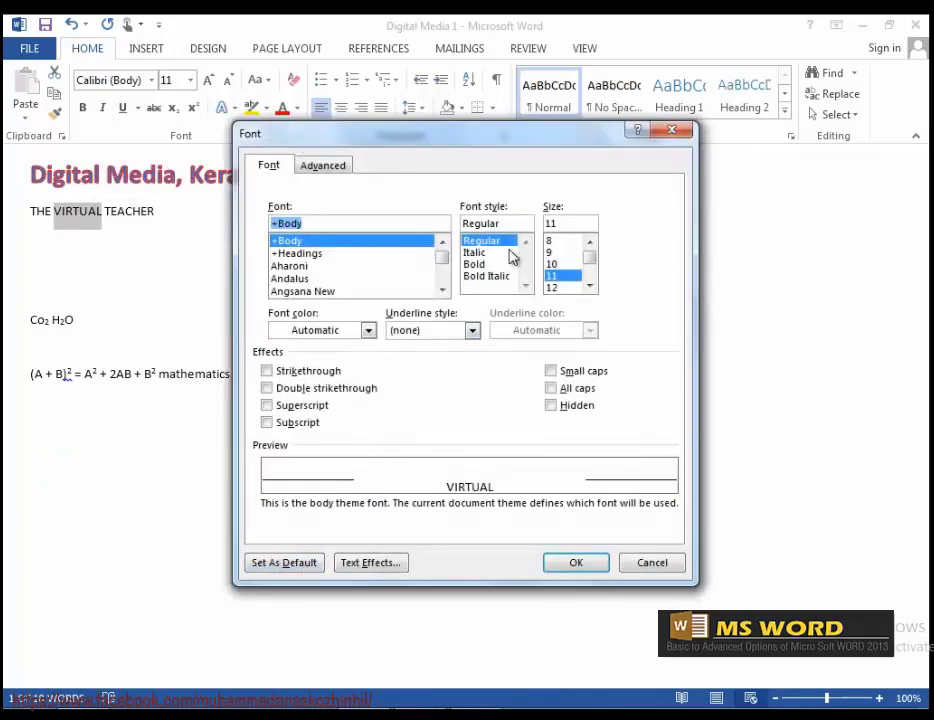
pyautogui.moveTo(443, 259); pyautogui.dragTo(452, 282)
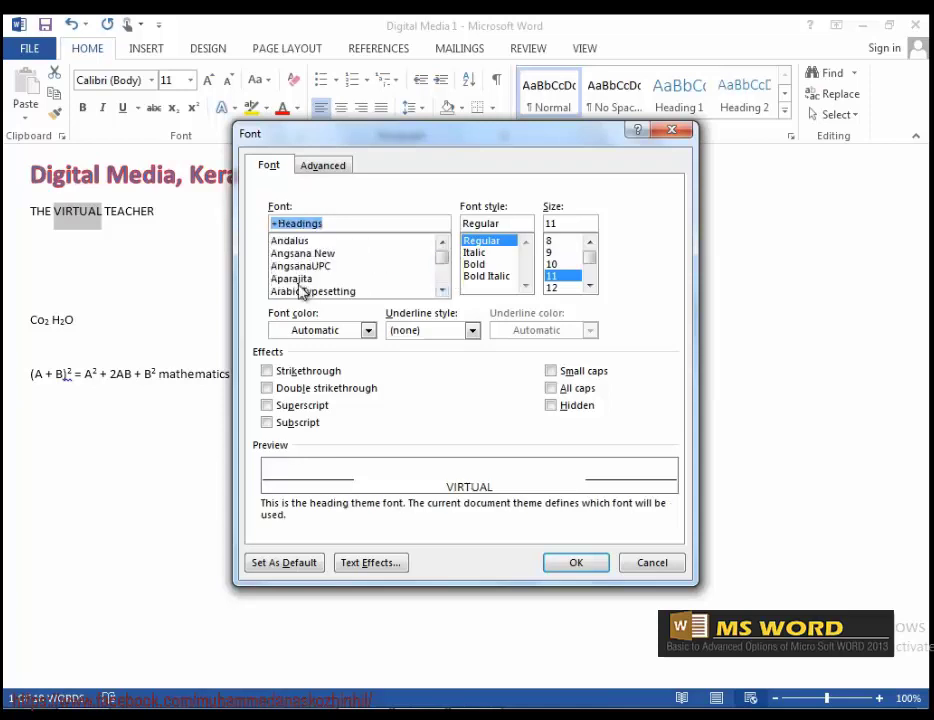
pyautogui.click(322, 243)
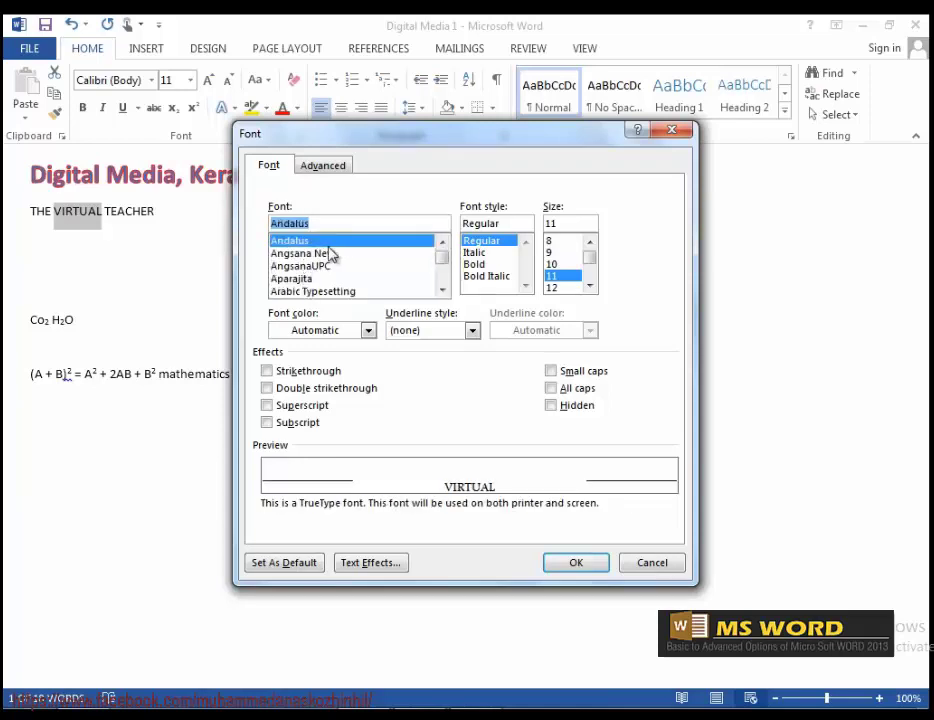
pyautogui.click(481, 266)
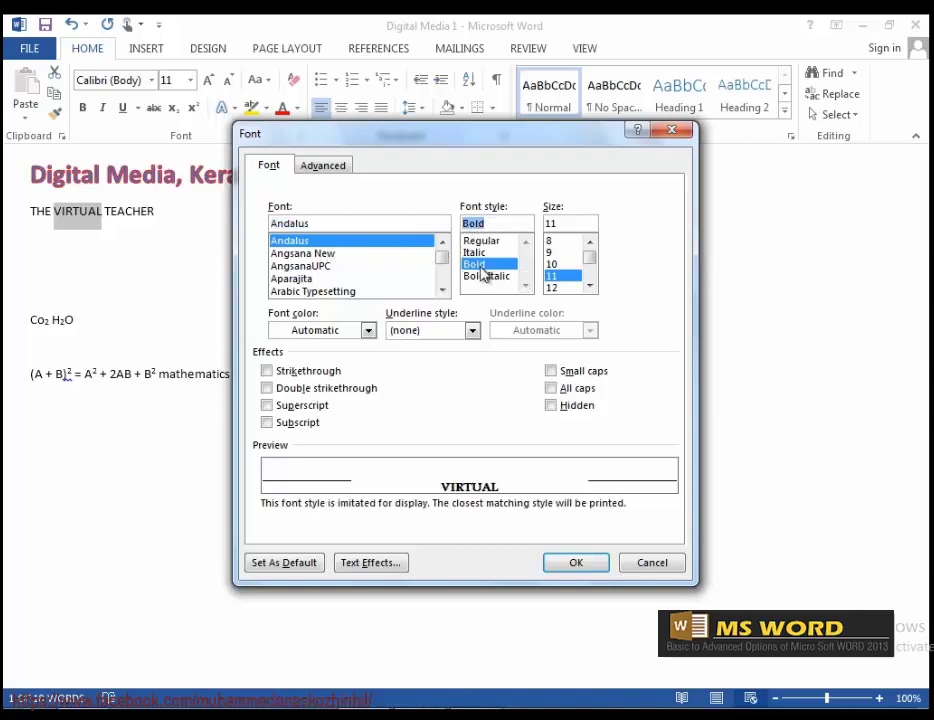
pyautogui.moveTo(590, 262); pyautogui.dragTo(590, 268)
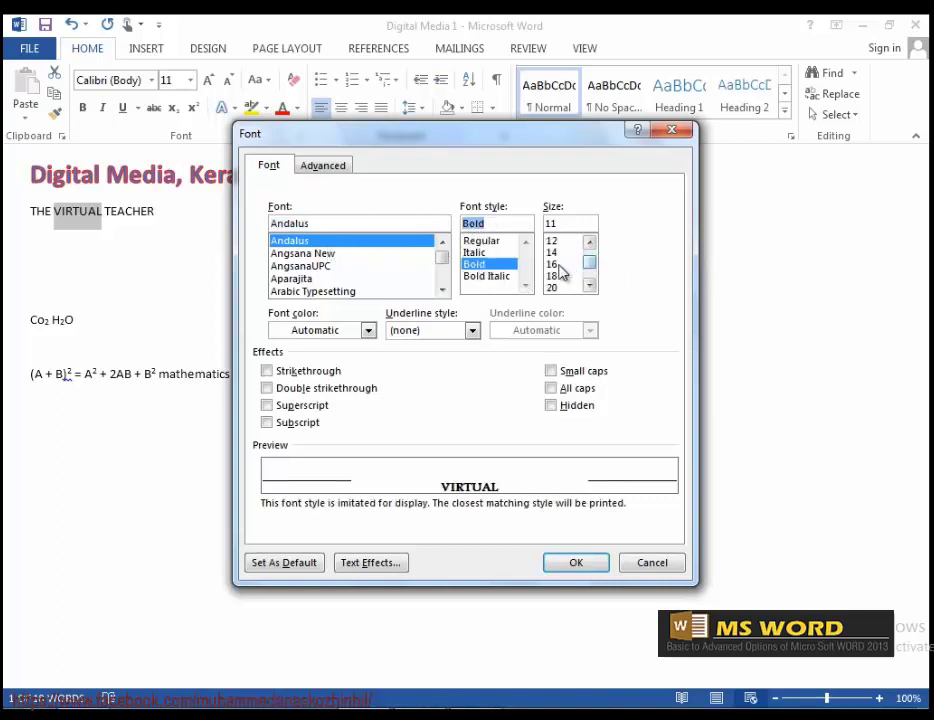
pyautogui.click(558, 265)
pyautogui.click(268, 372)
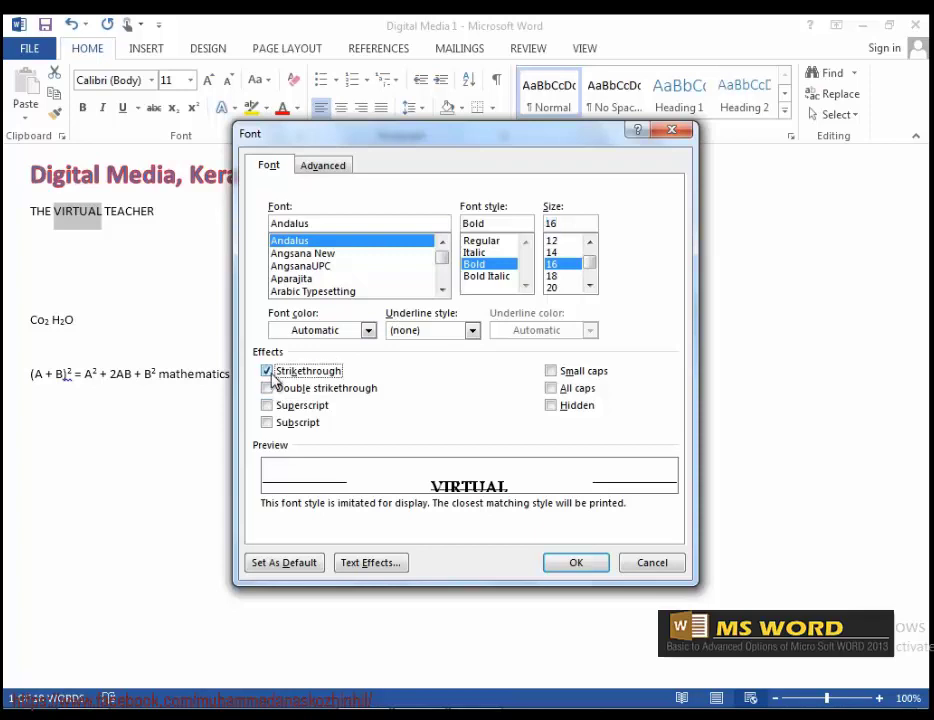
pyautogui.click(551, 389)
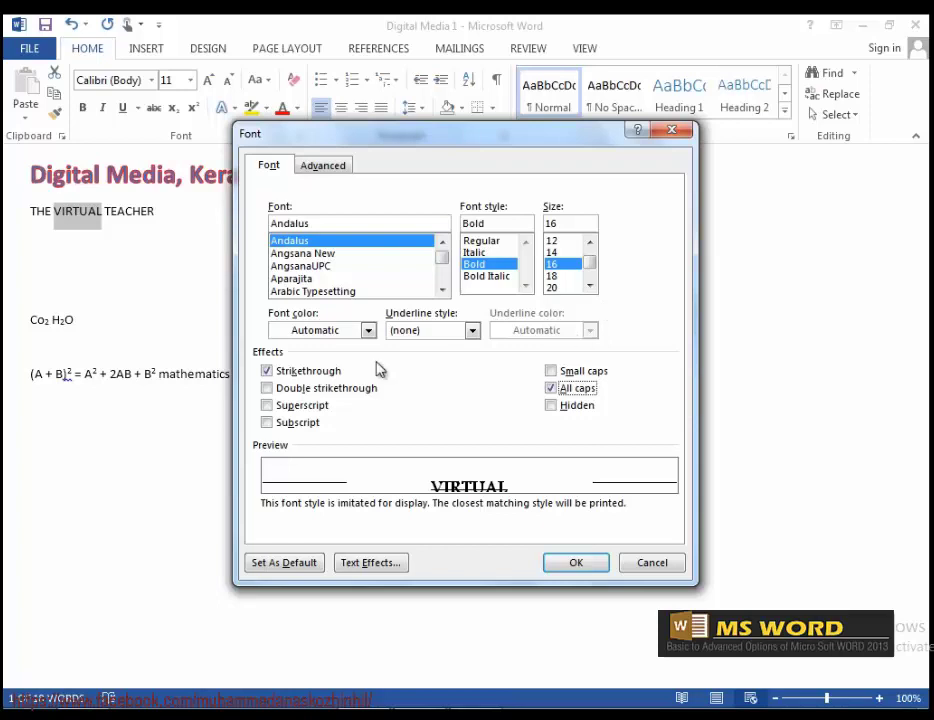
# Review the text effect options for "VIRTUAL" and choose a Gradient line as its text outline.
pyautogui.click(386, 566)
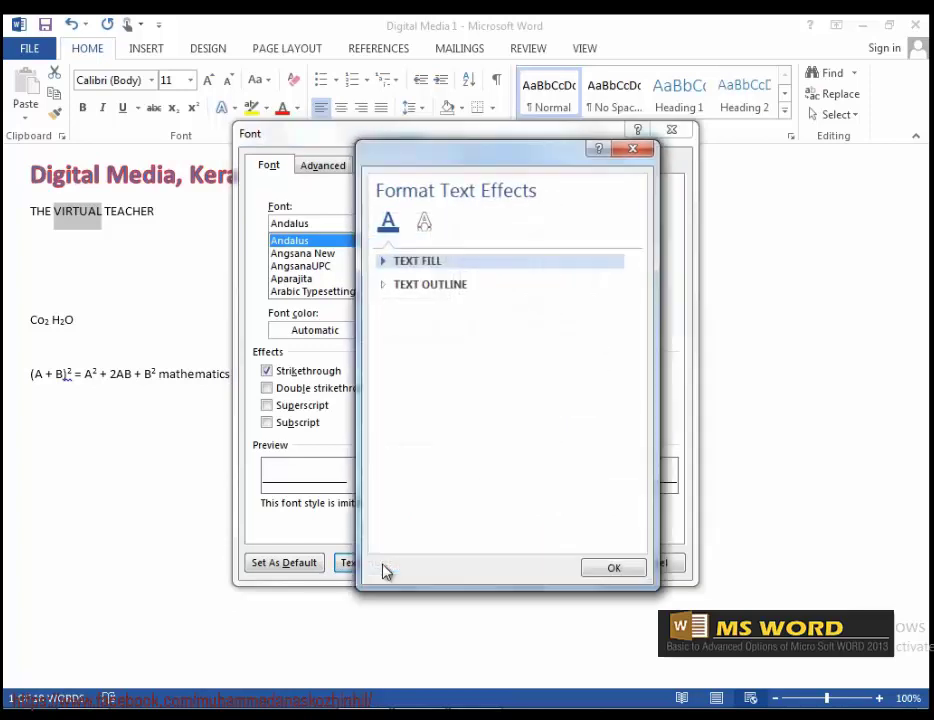
pyautogui.click(384, 262)
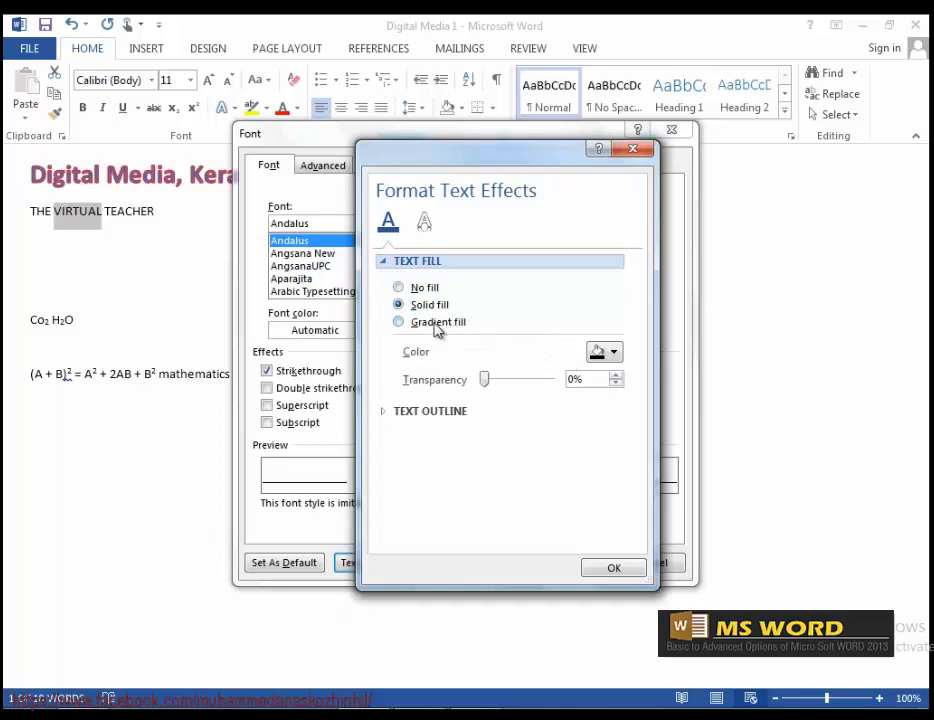
pyautogui.click(384, 412)
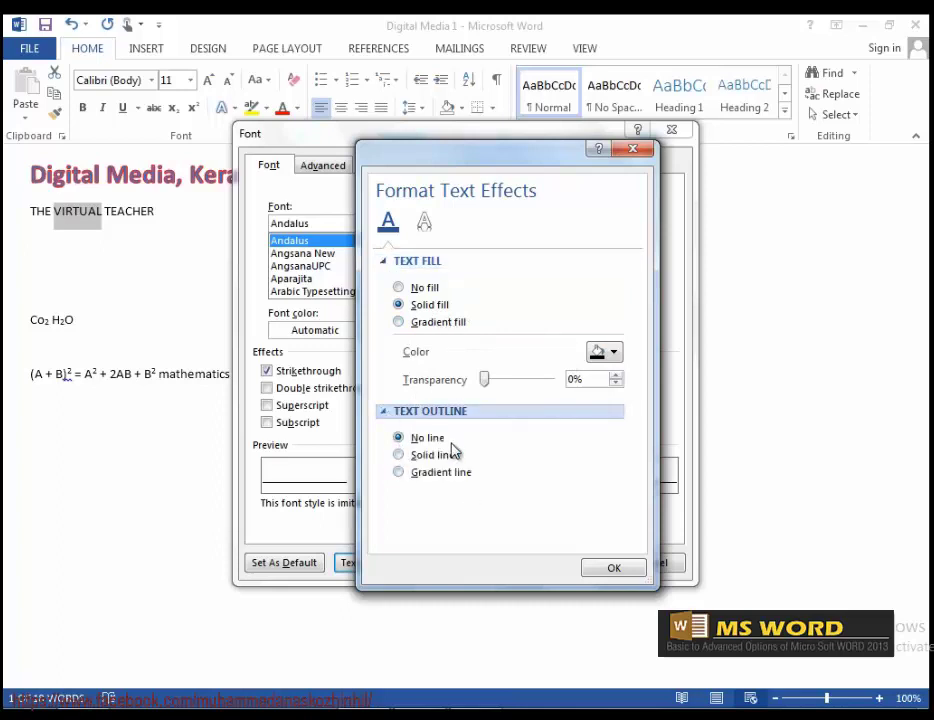
pyautogui.click(407, 457)
pyautogui.click(418, 474)
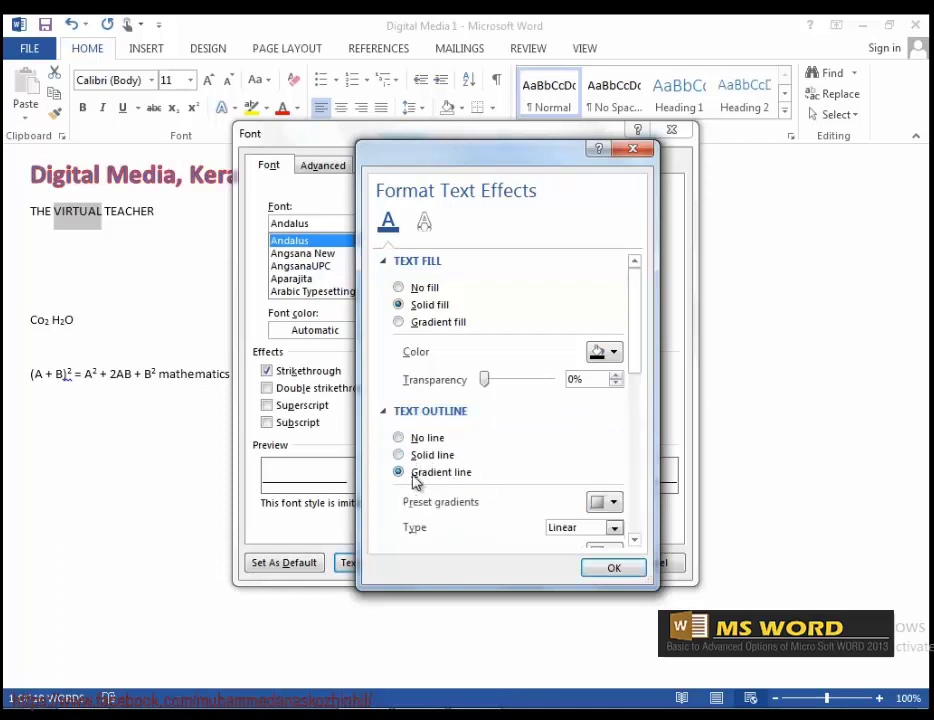
pyautogui.click(425, 225)
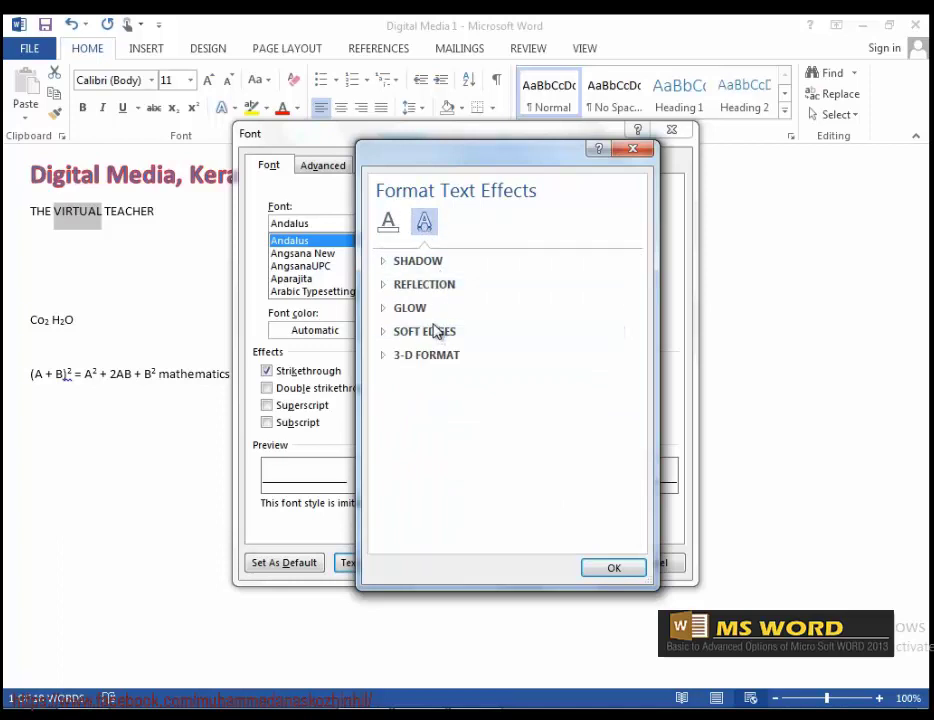
pyautogui.click(617, 570)
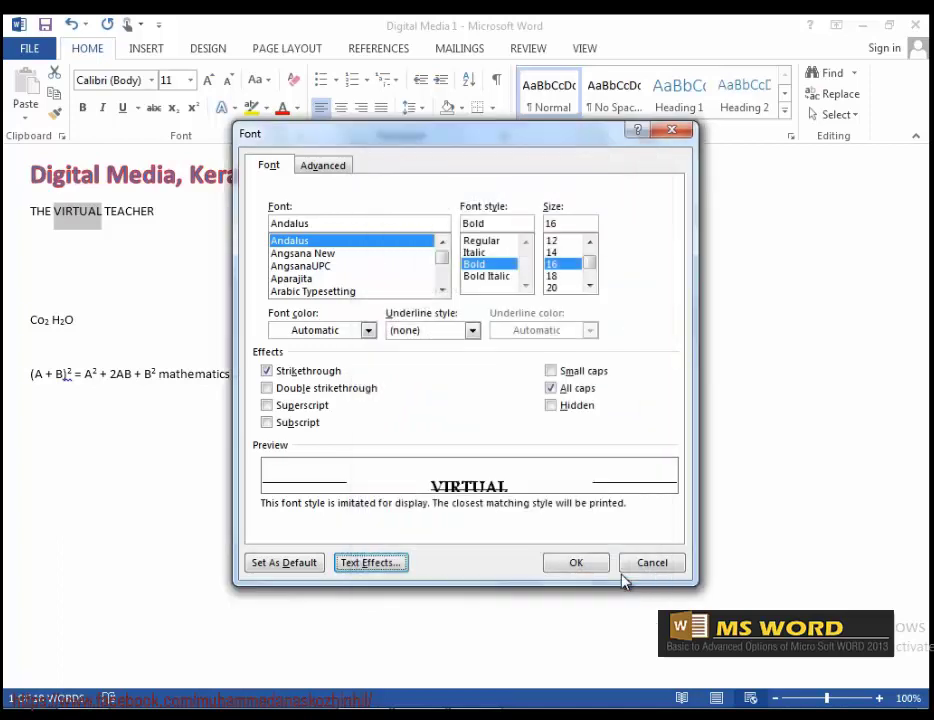
# Remove the Strikethrough and All caps effects from "VIRTUAL" and set its font size to 12.
pyautogui.click(334, 172)
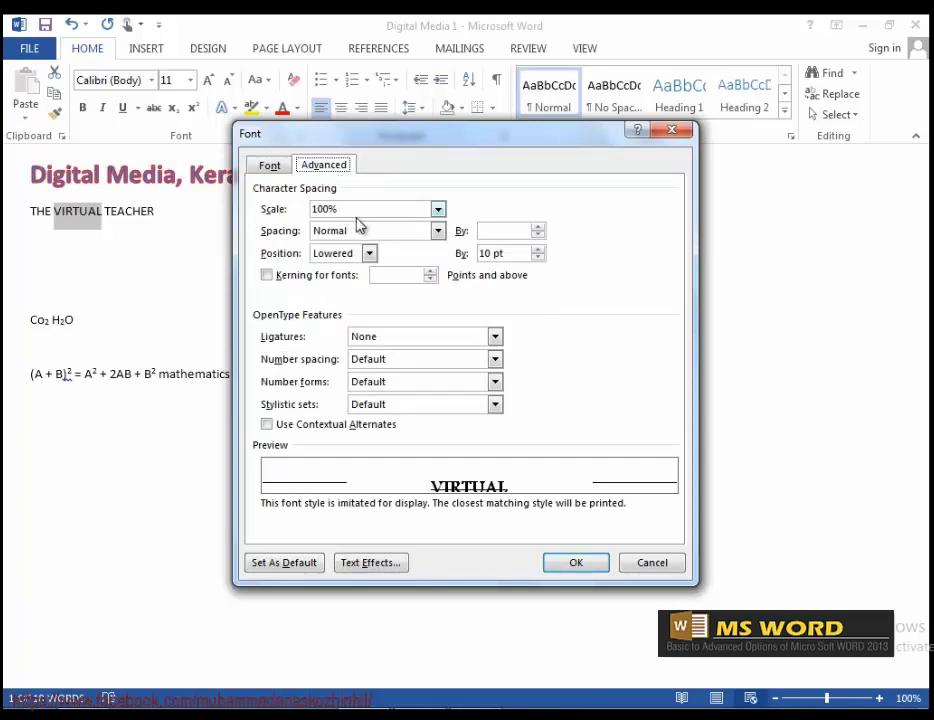
pyautogui.click(270, 165)
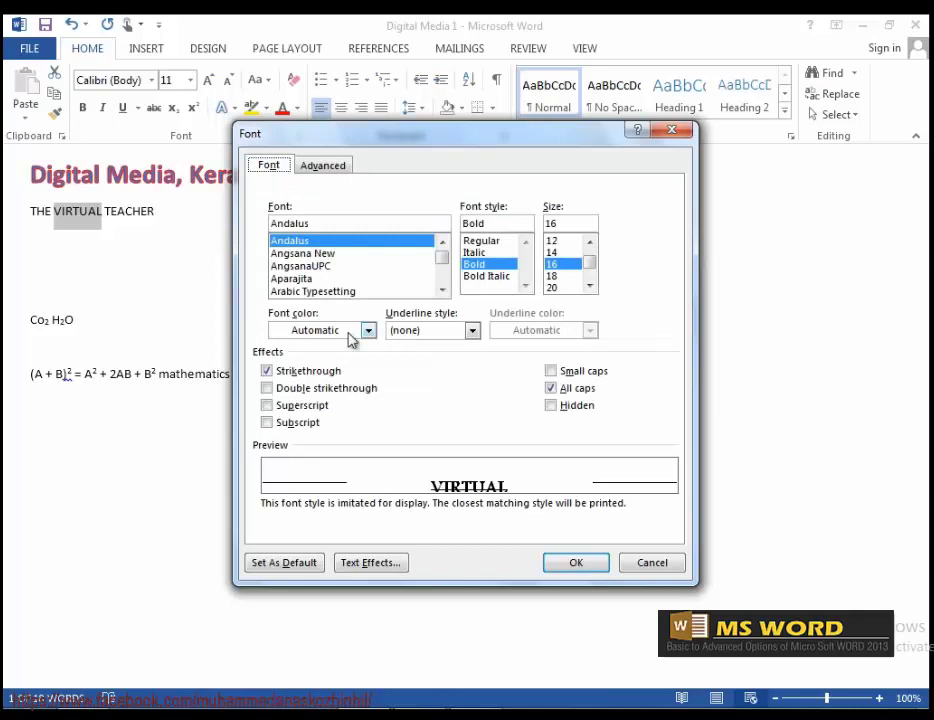
pyautogui.click(268, 371)
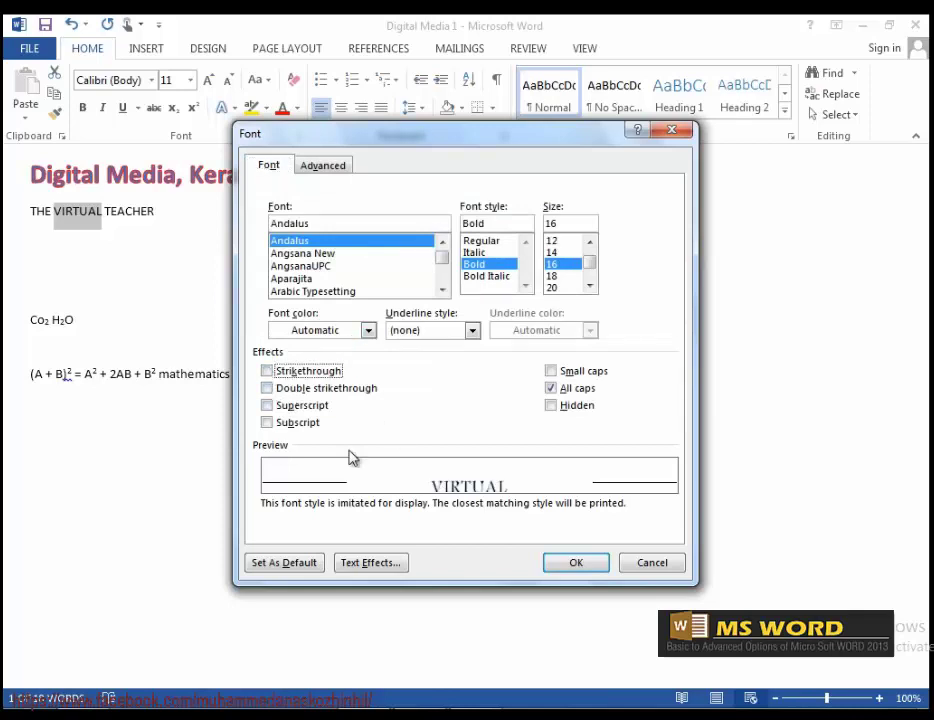
pyautogui.click(551, 389)
pyautogui.scroll(1, 590, 262)
pyautogui.click(558, 265)
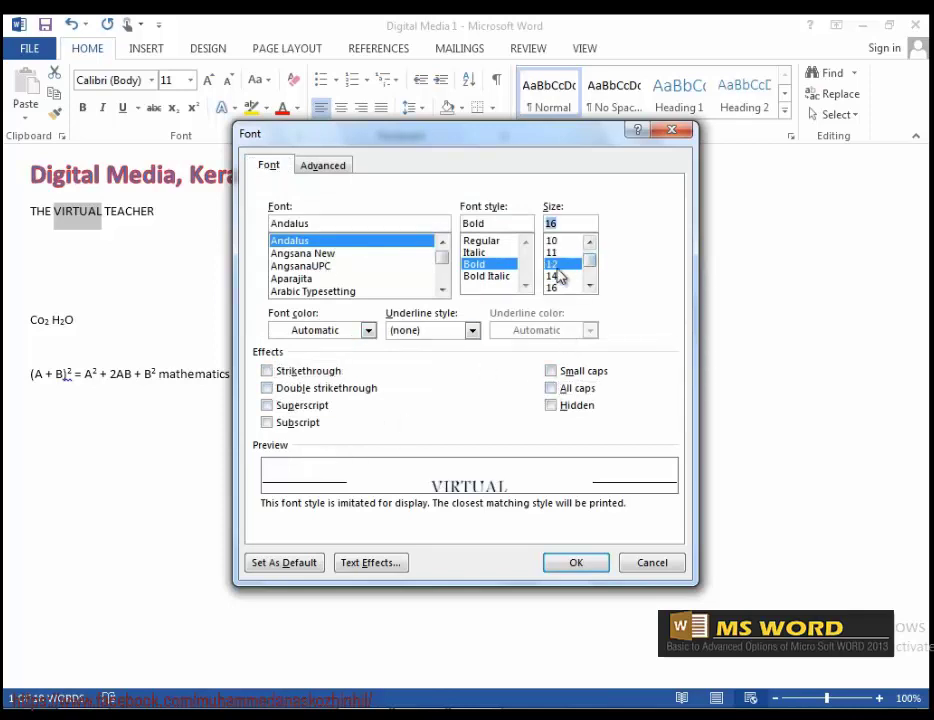
# Preview a 200% character scale for "VIRTUAL" and apply the font settings with the scale set to 500%.
pyautogui.click(324, 167)
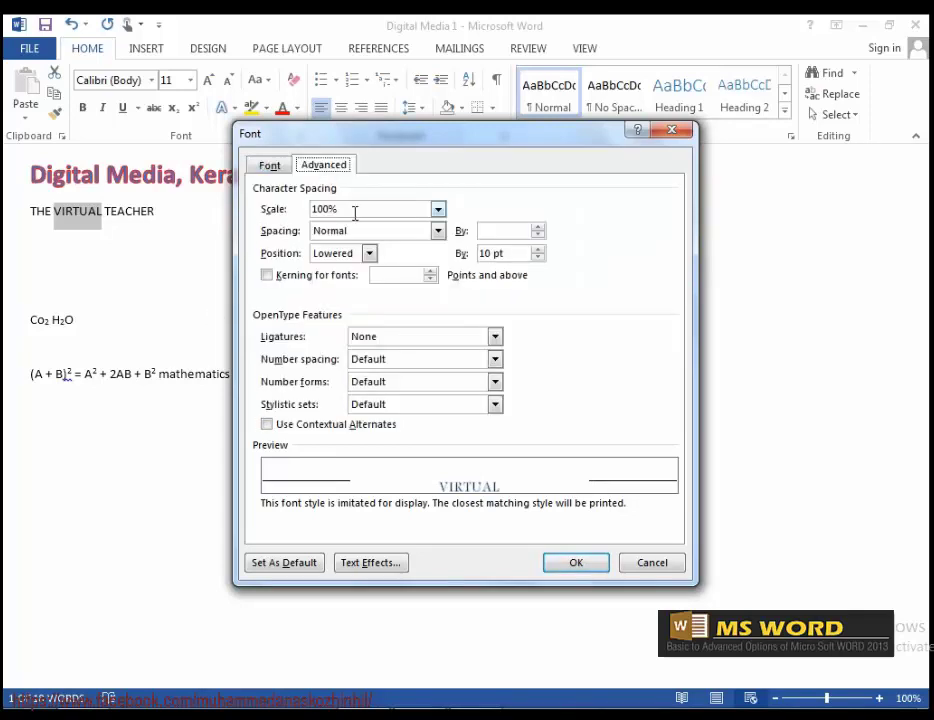
pyautogui.click(437, 208)
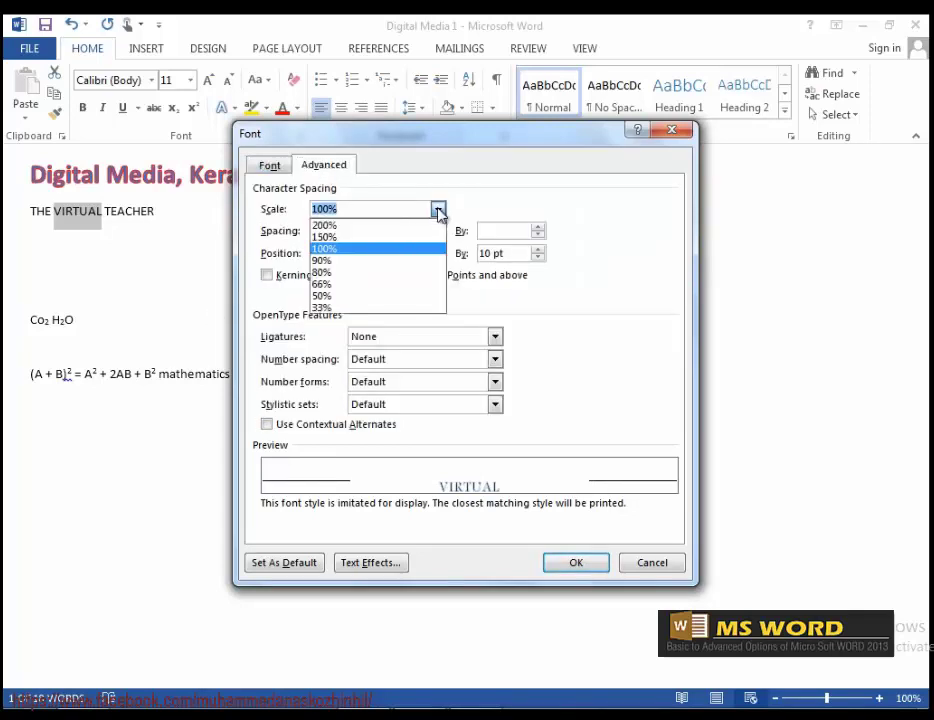
pyautogui.click(336, 226)
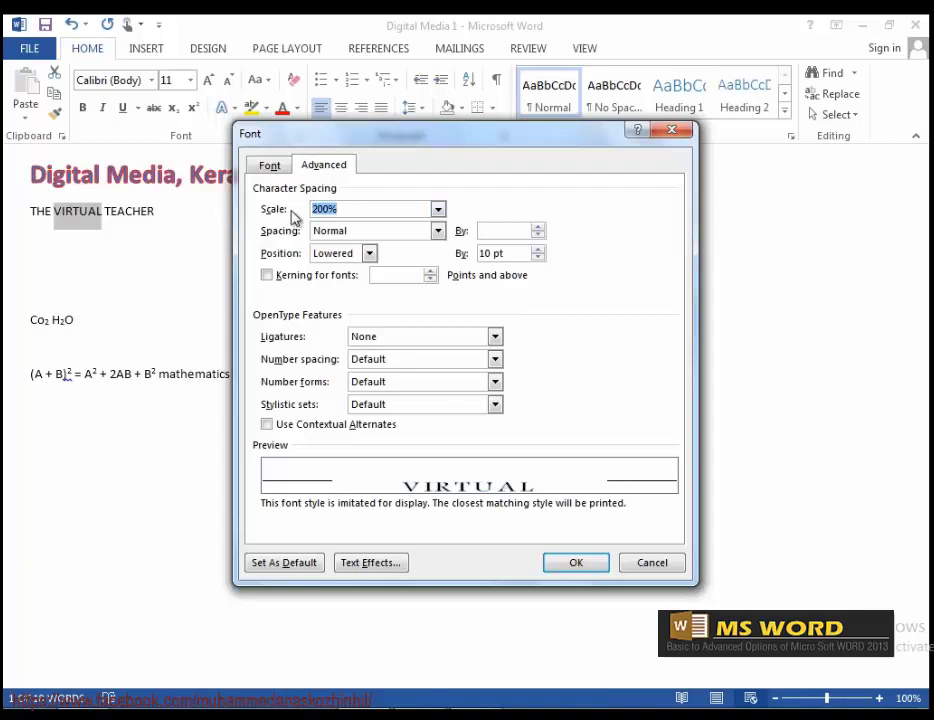
pyautogui.write('5')
pyautogui.press('Return')
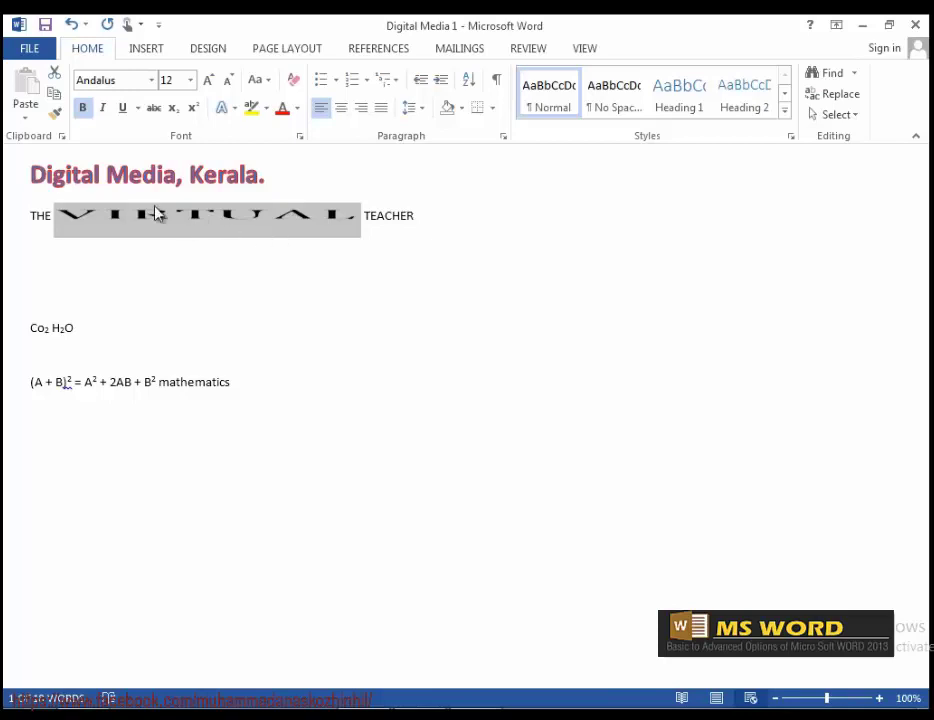
# Preview a 50% character scale for "VIRTUAL" and apply a scale of 100%.
pyautogui.click(300, 136)
pyautogui.click(438, 209)
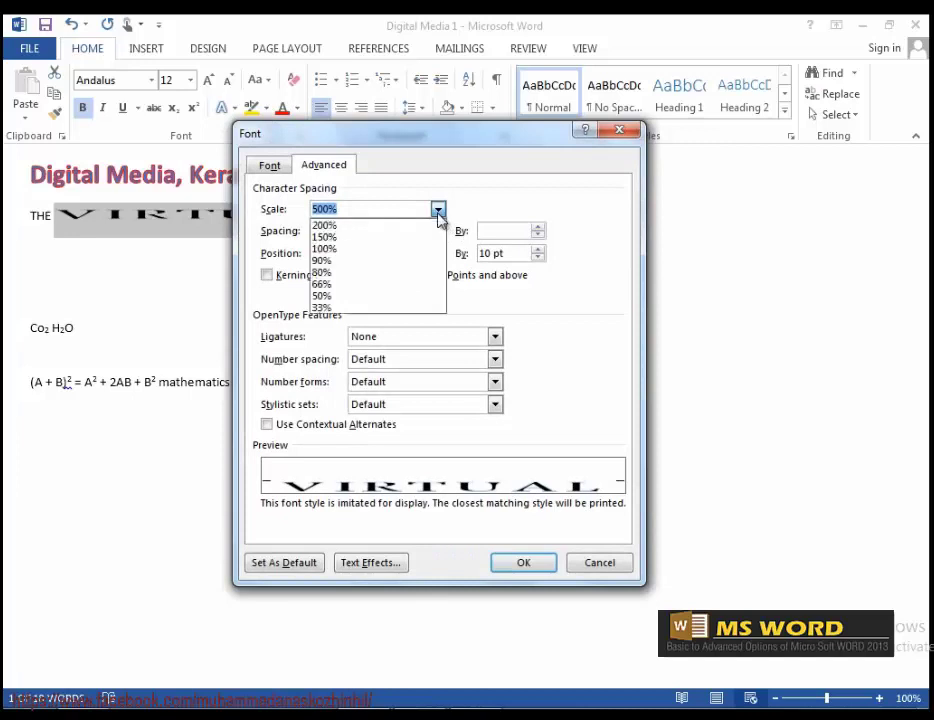
pyautogui.click(358, 298)
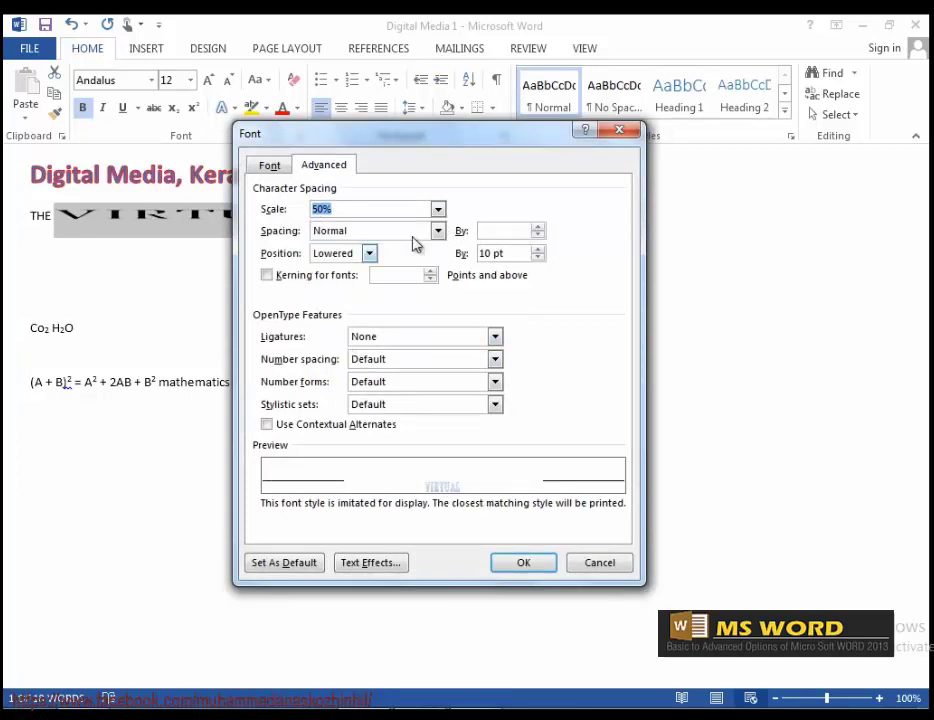
pyautogui.click(438, 209)
pyautogui.click(340, 249)
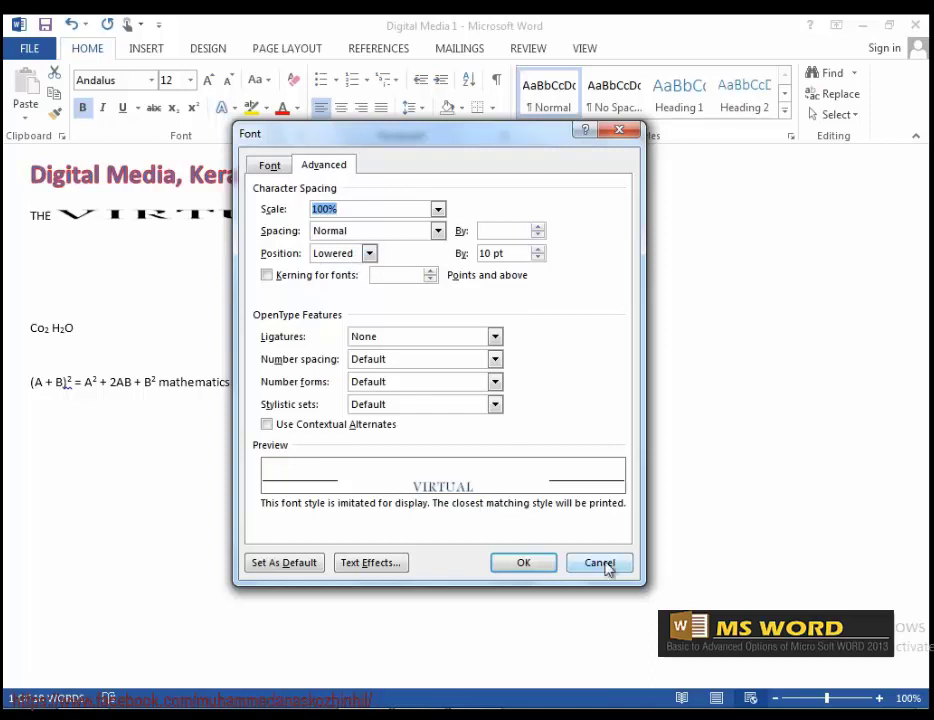
pyautogui.click(523, 563)
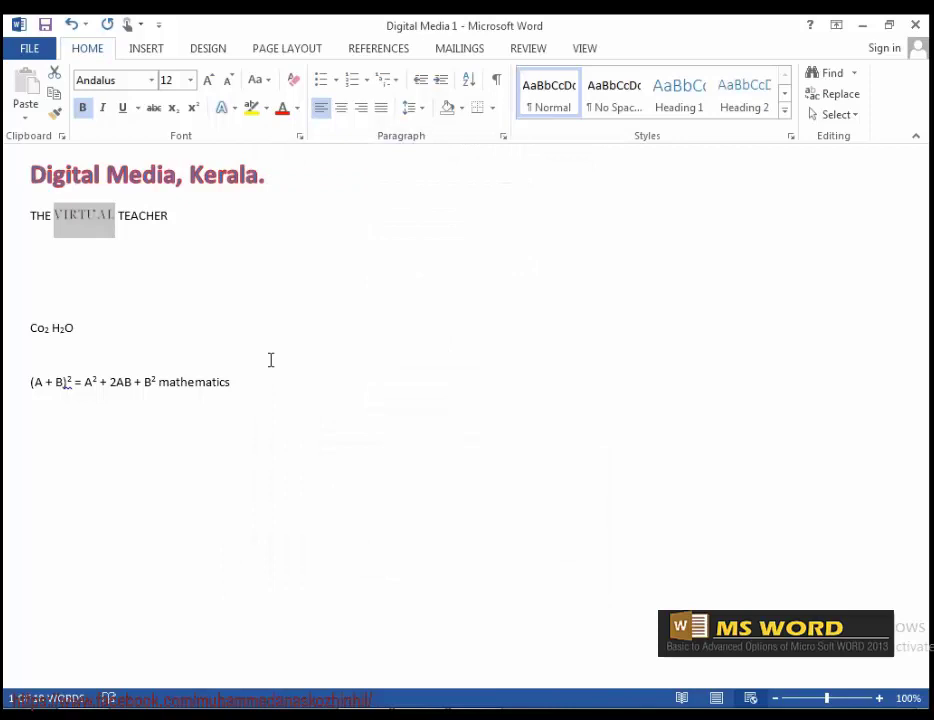
# Set the character position of the whole line "THE VIRTUAL TEACHER" to Normal.
pyautogui.moveTo(30, 216); pyautogui.dragTo(176, 216)
pyautogui.click(301, 137)
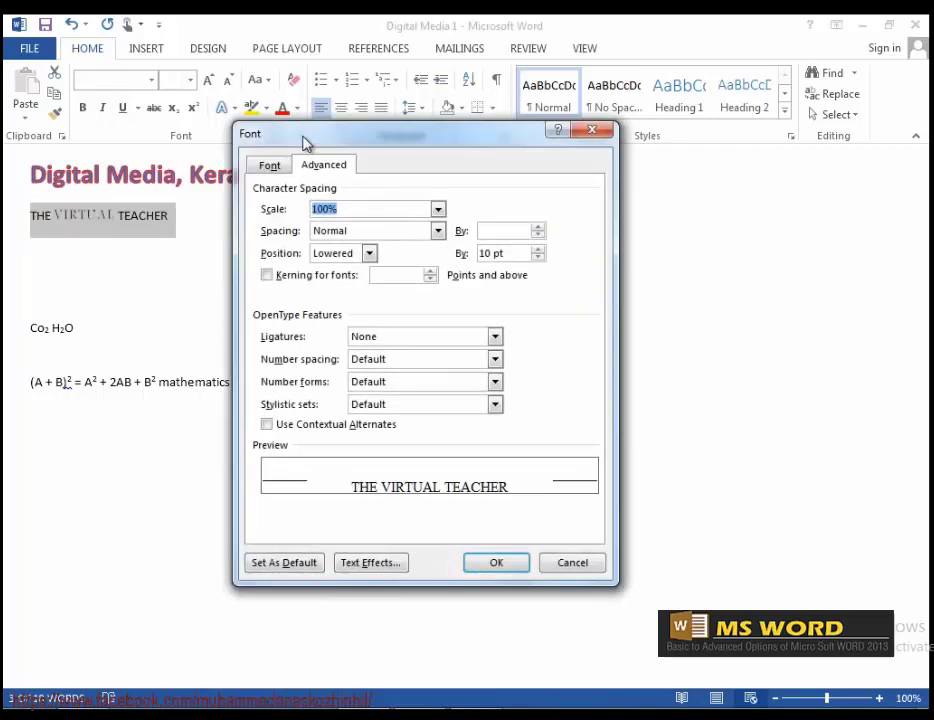
pyautogui.click(369, 253)
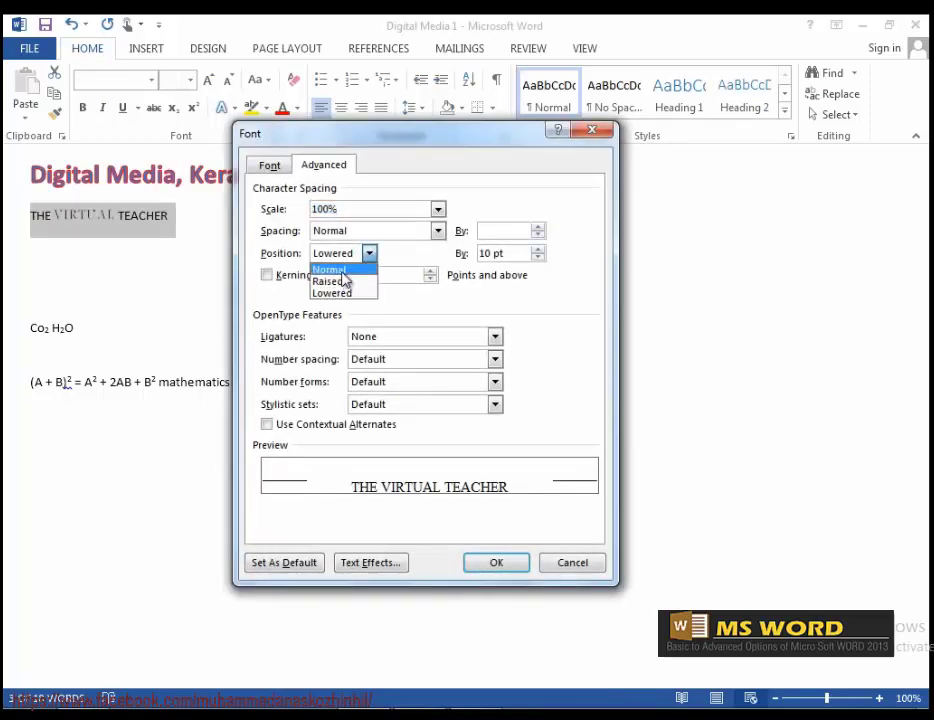
pyautogui.click(342, 268)
pyautogui.click(500, 560)
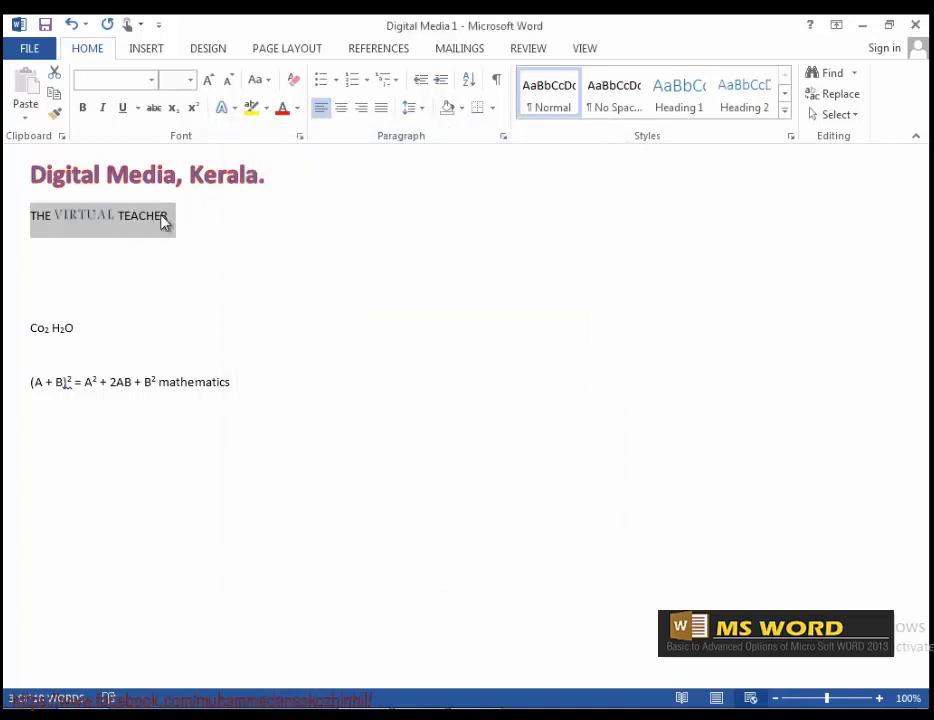
# Choose Expanded character spacing for the word "VIRTUAL" in the advanced font settings.
pyautogui.click(106, 228)
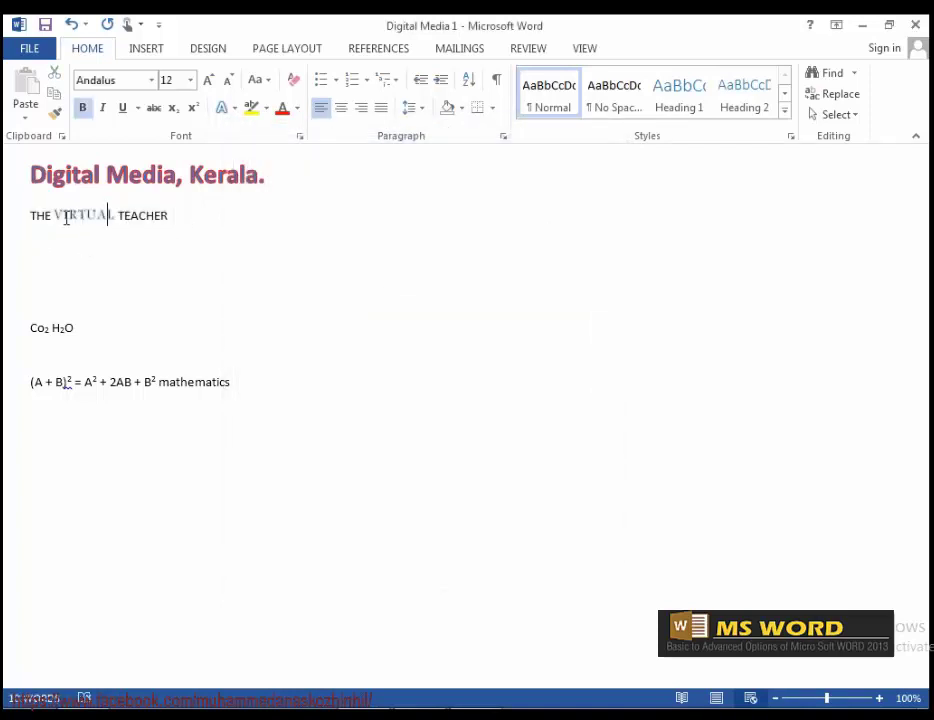
pyautogui.moveTo(70, 215); pyautogui.dragTo(115, 215)
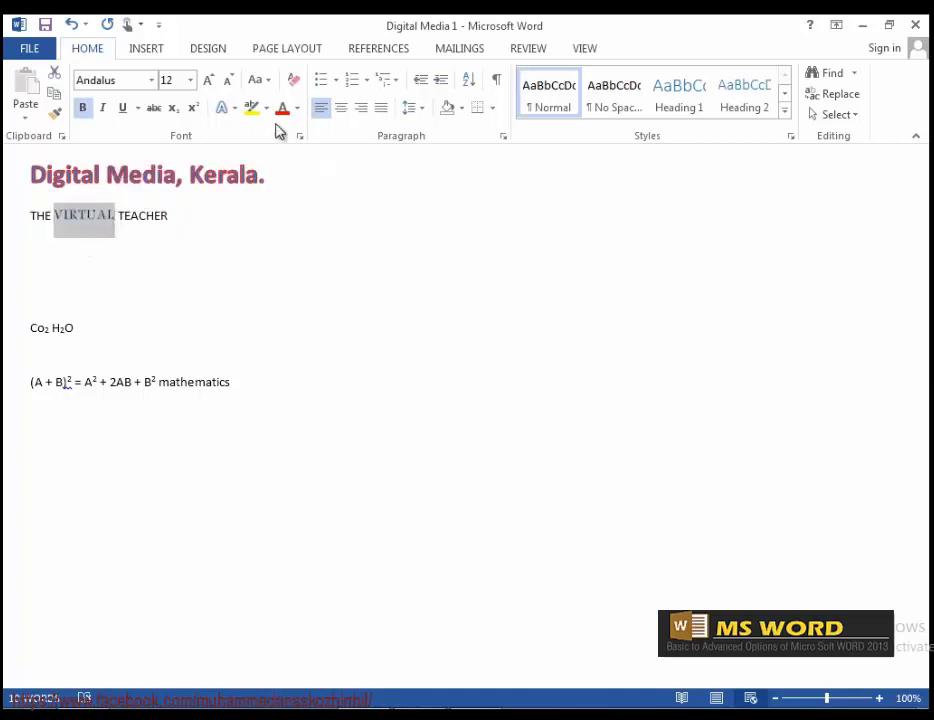
pyautogui.click(300, 138)
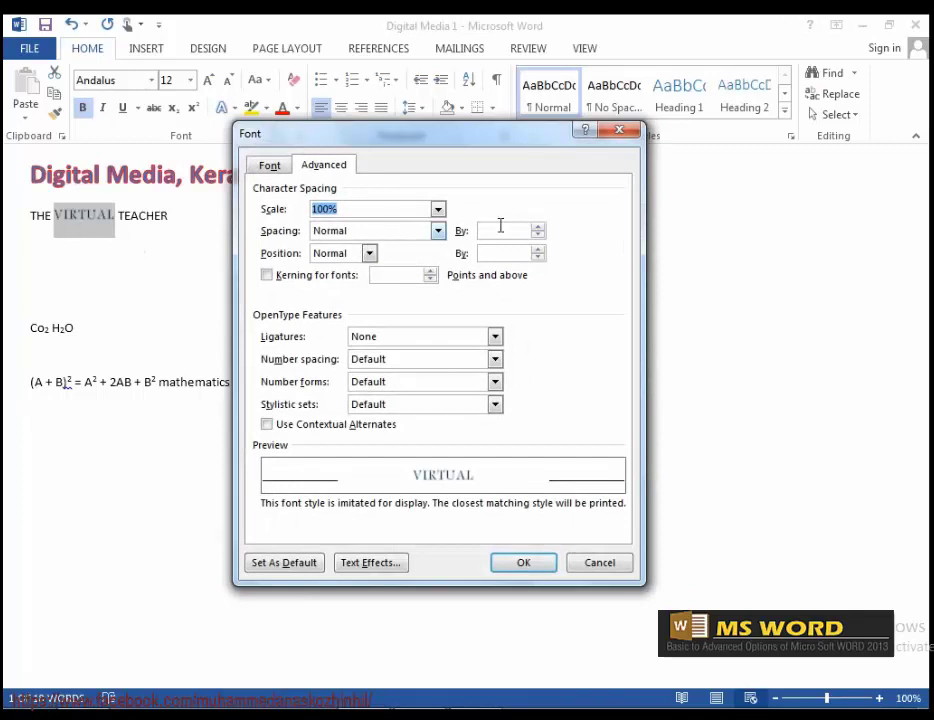
pyautogui.click(438, 232)
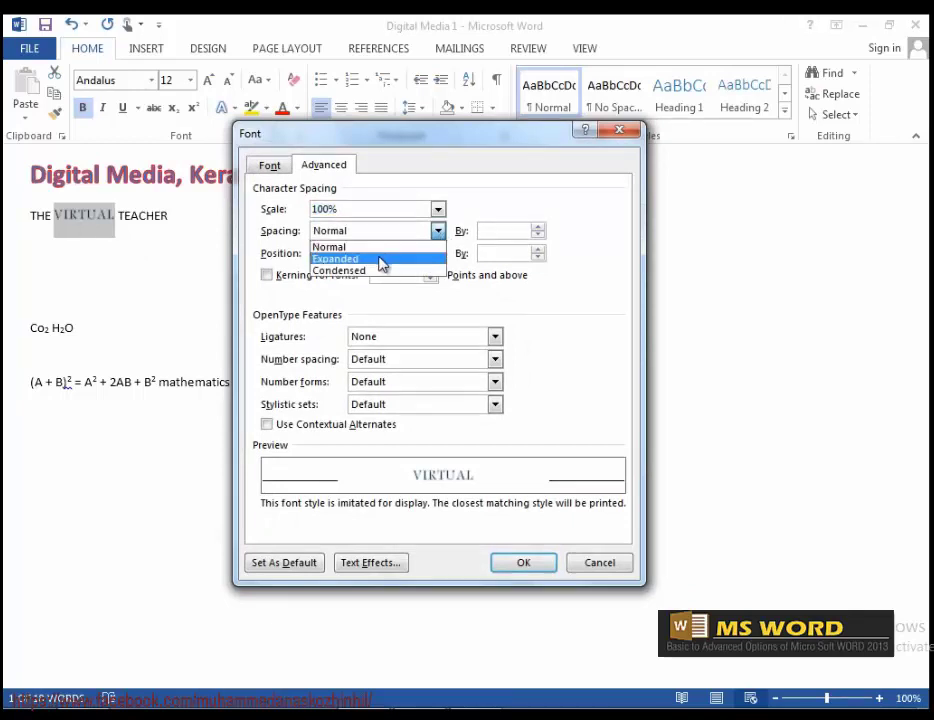
pyautogui.click(382, 261)
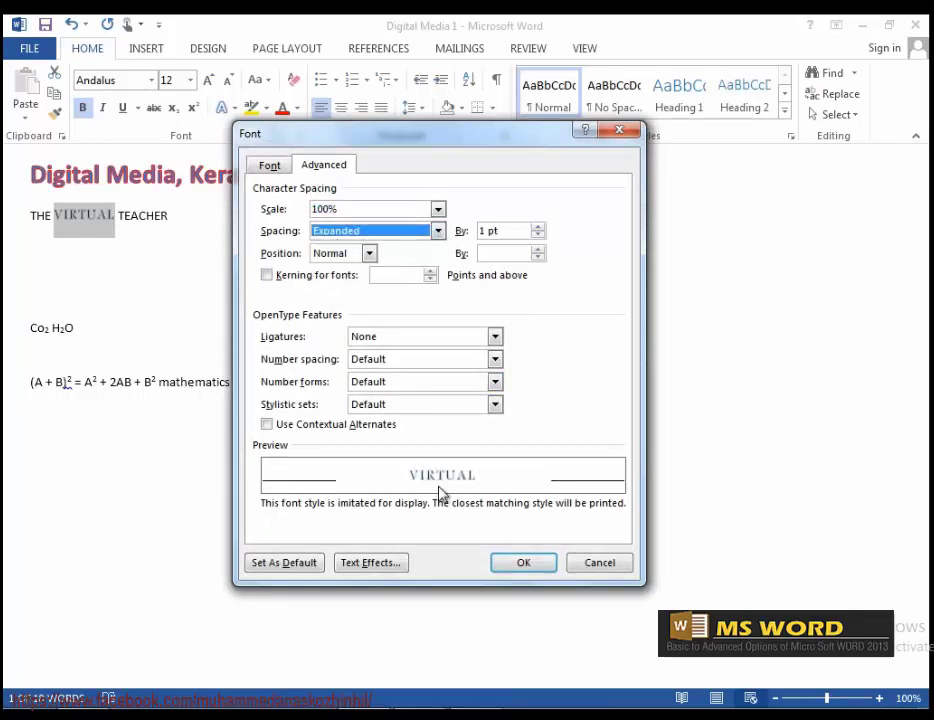
# Increase the expanded spacing of "VIRTUAL" in small increments, set it to 6 pt and apply it.
pyautogui.click(538, 228)
pyautogui.click(538, 228)
pyautogui.click(538, 228)
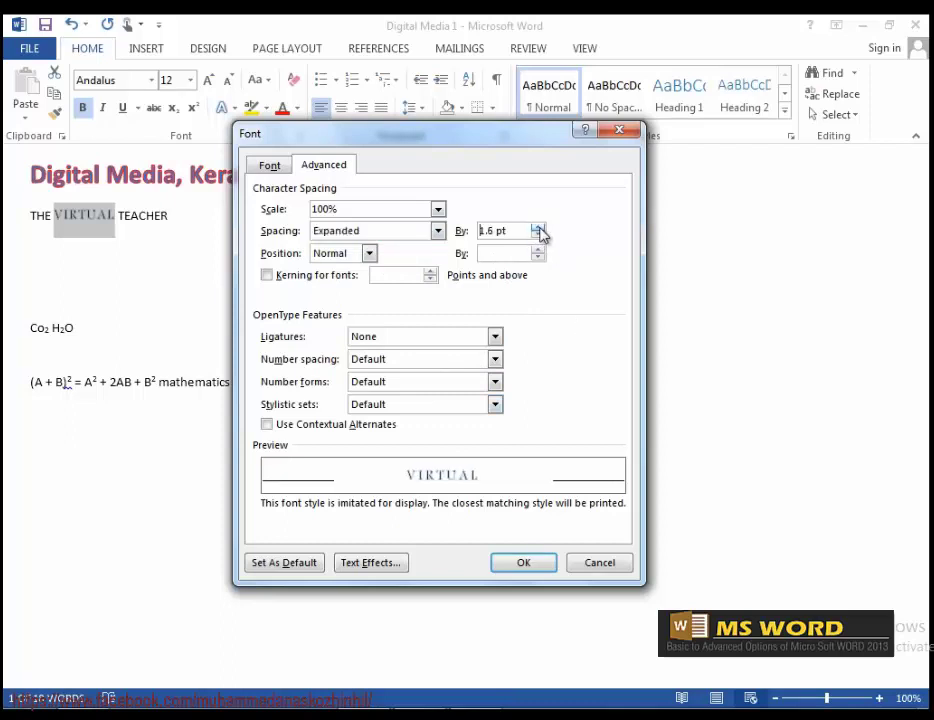
pyautogui.click(538, 229)
pyautogui.click(538, 229)
pyautogui.click(538, 229)
pyautogui.click(538, 229)
pyautogui.click(538, 229)
pyautogui.moveTo(521, 232); pyautogui.dragTo(474, 240)
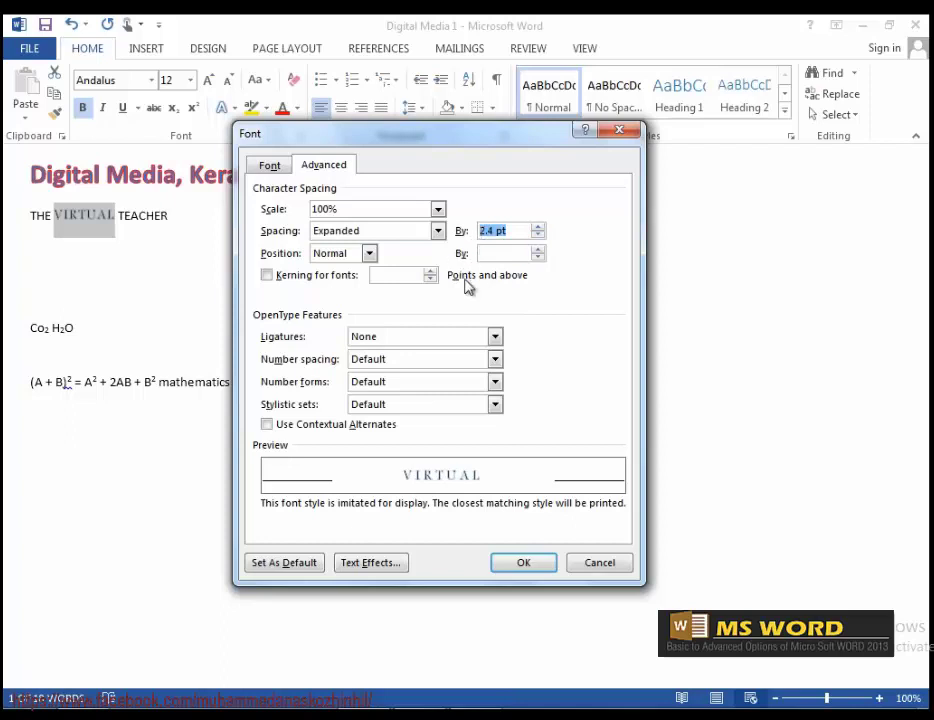
pyautogui.write('6')
pyautogui.click(528, 562)
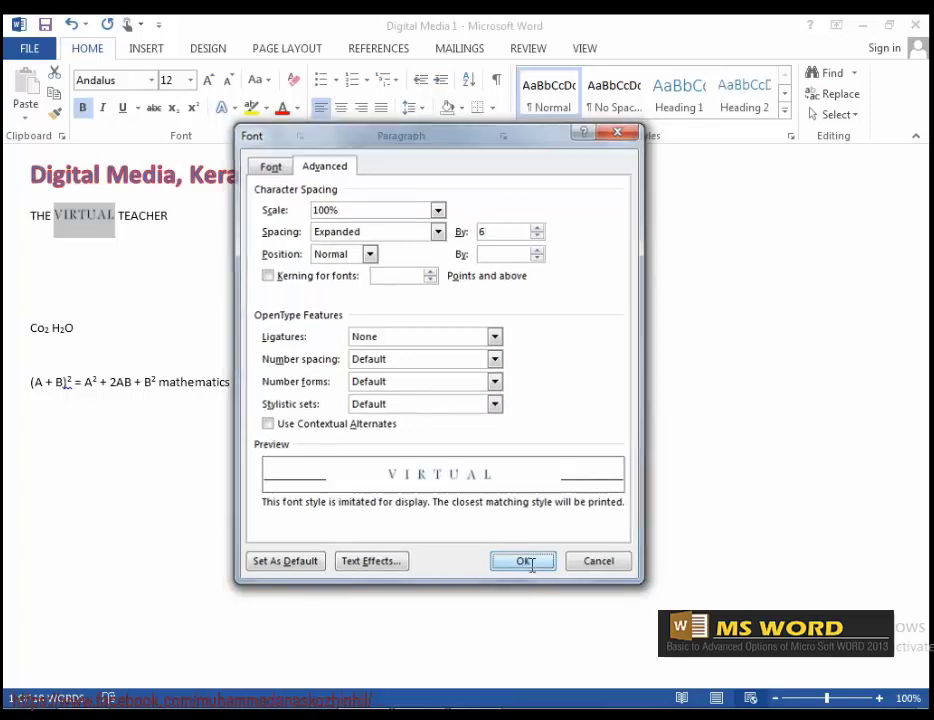
# Apply Condensed character spacing of 3 pt to the word "VIRTUAL".
pyautogui.click(112, 226)
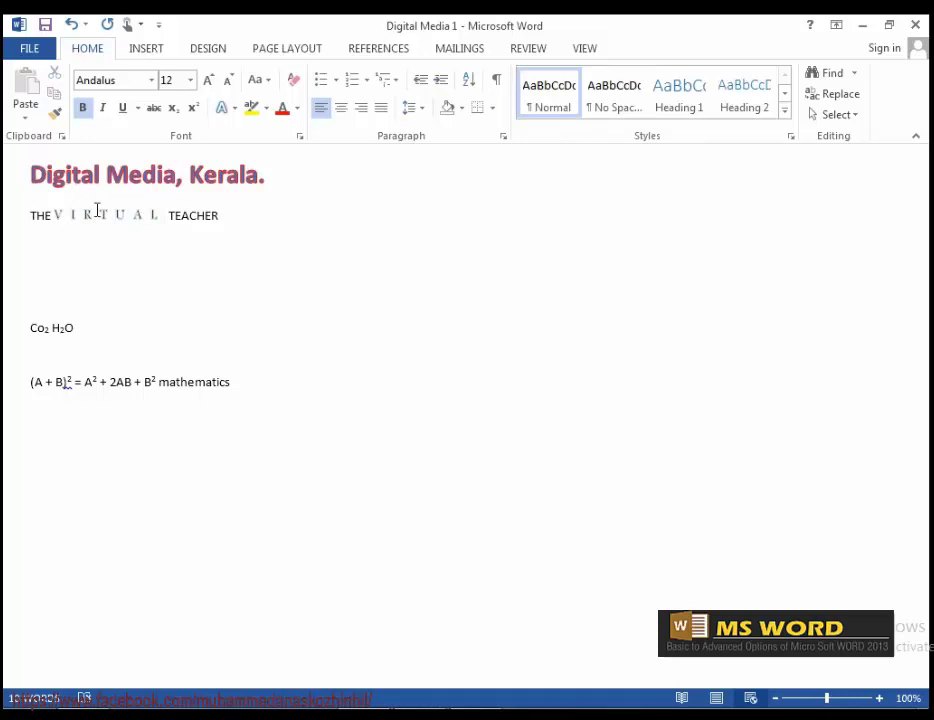
pyautogui.moveTo(55, 215); pyautogui.dragTo(165, 216)
pyautogui.click(299, 136)
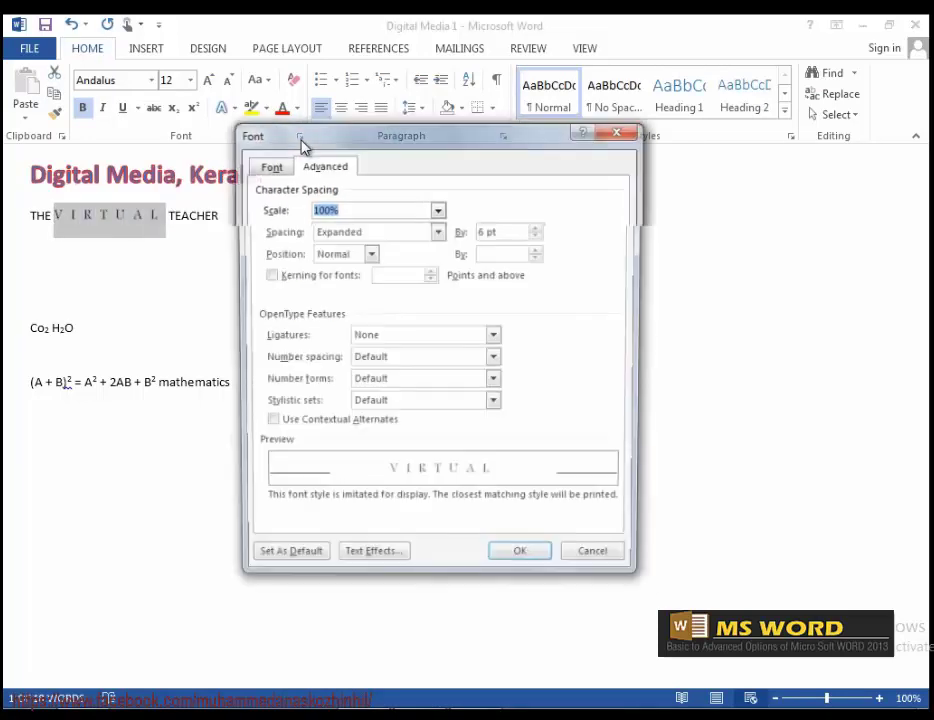
pyautogui.click(438, 231)
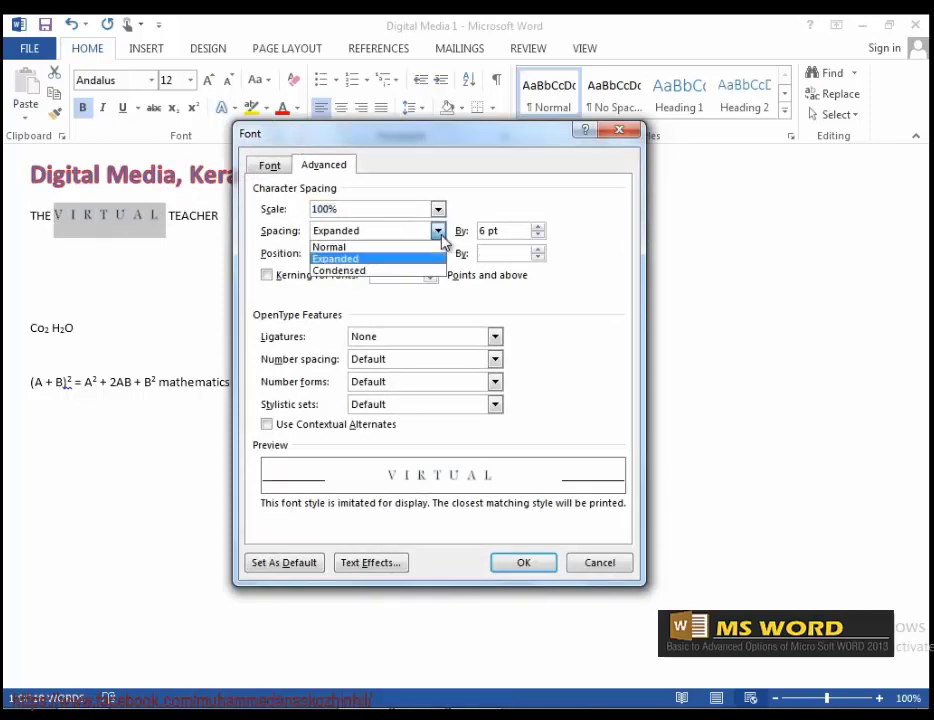
pyautogui.click(345, 269)
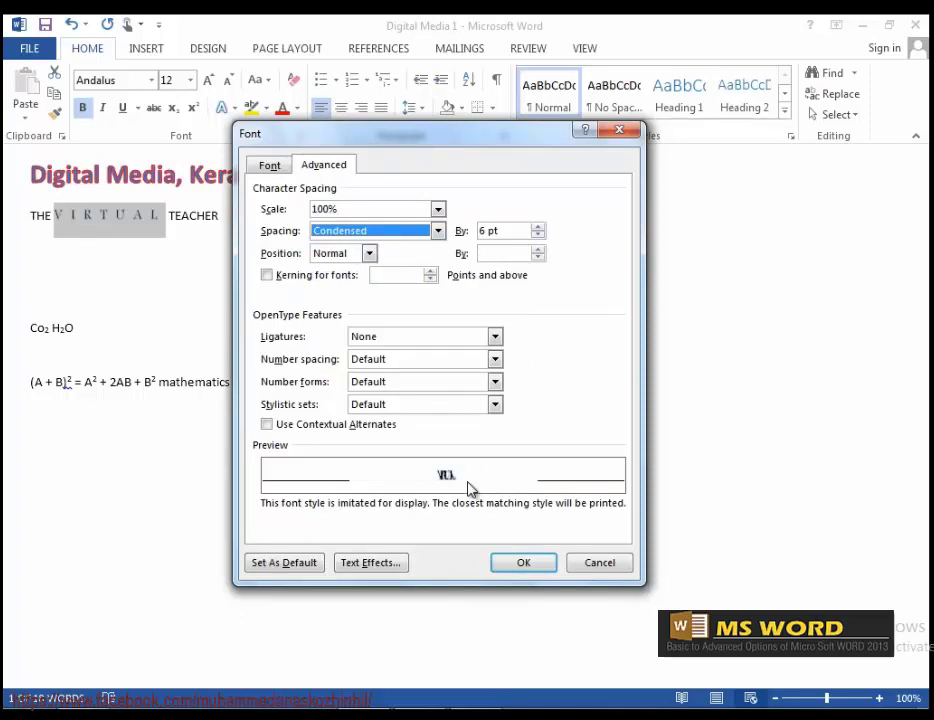
pyautogui.click(538, 236)
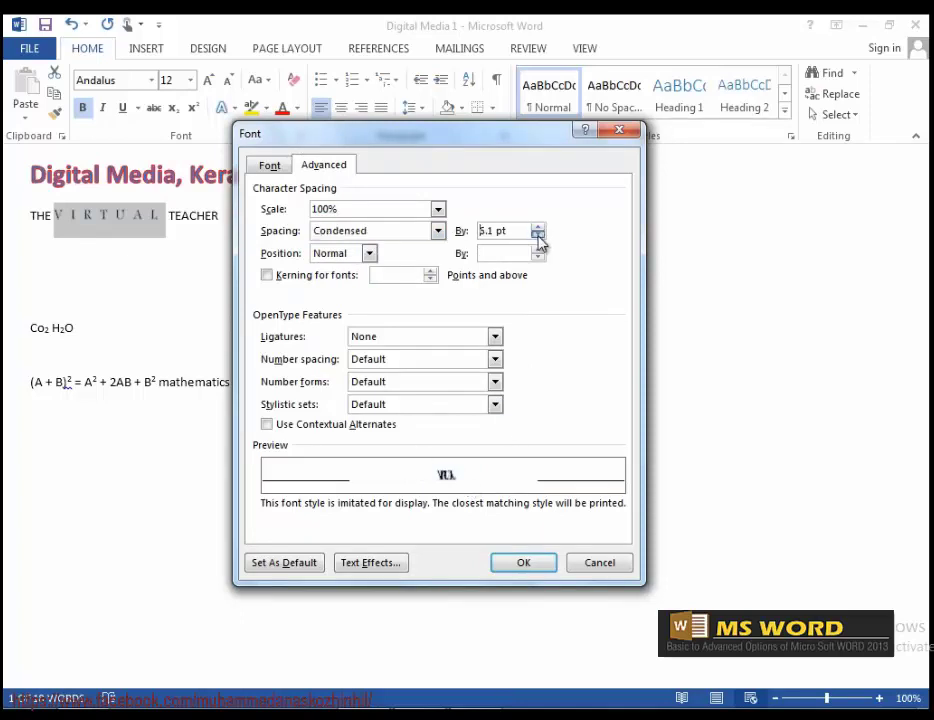
pyautogui.click(538, 236)
pyautogui.moveTo(513, 231); pyautogui.dragTo(424, 239)
pyautogui.write('3')
pyautogui.click(541, 567)
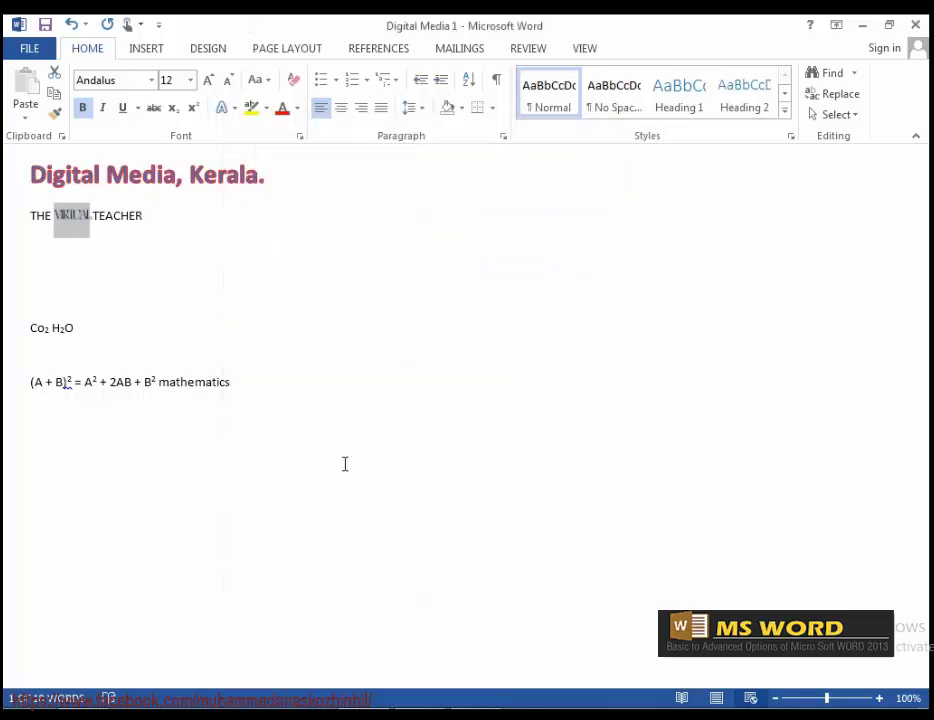
# Reselect the word "VIRTUAL" and set its character spacing to Normal in the advanced font settings.
pyautogui.click(88, 216)
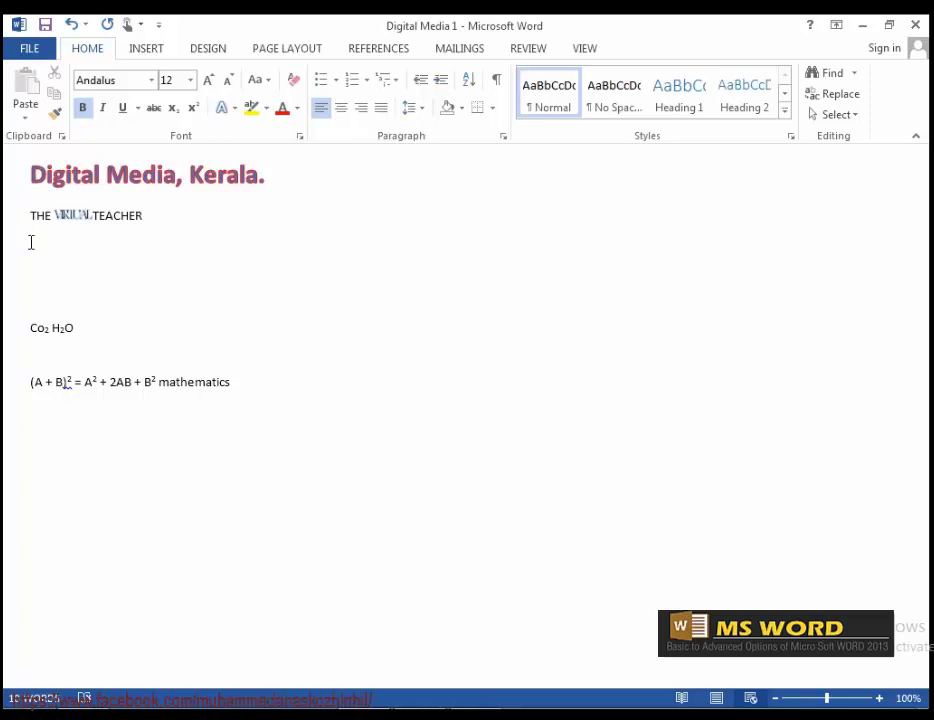
pyautogui.moveTo(52, 219); pyautogui.dragTo(94, 216)
pyautogui.click(86, 217)
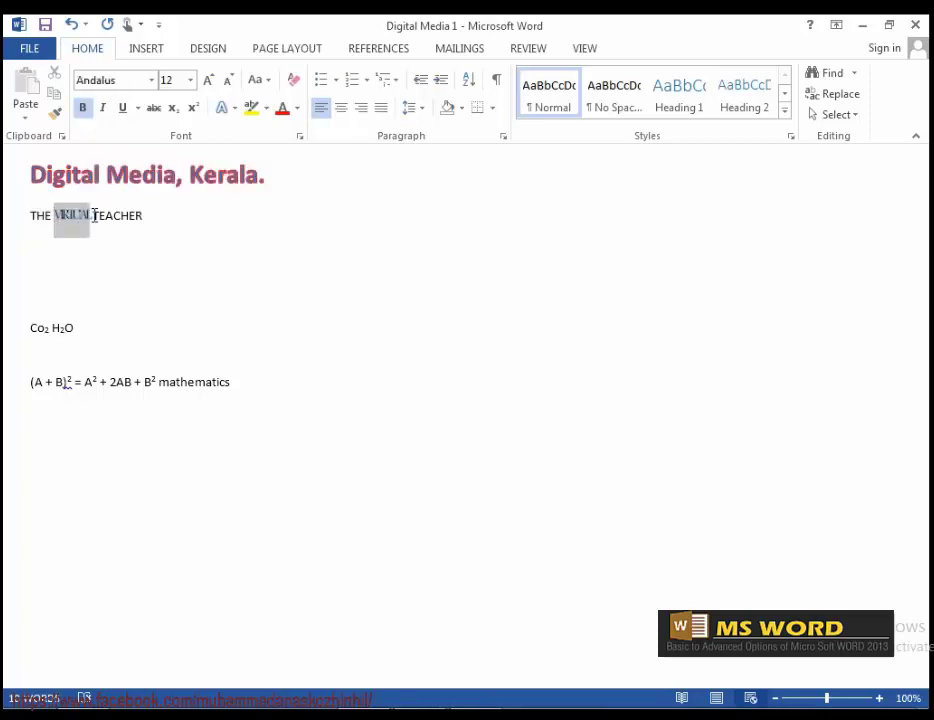
pyautogui.click(300, 136)
pyautogui.click(438, 231)
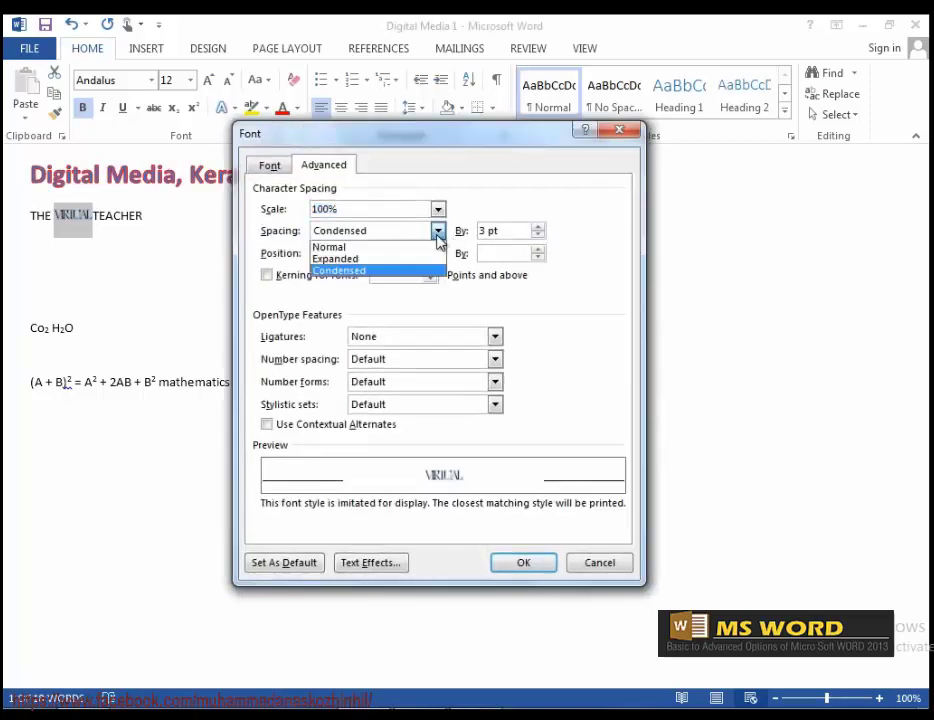
pyautogui.click(355, 250)
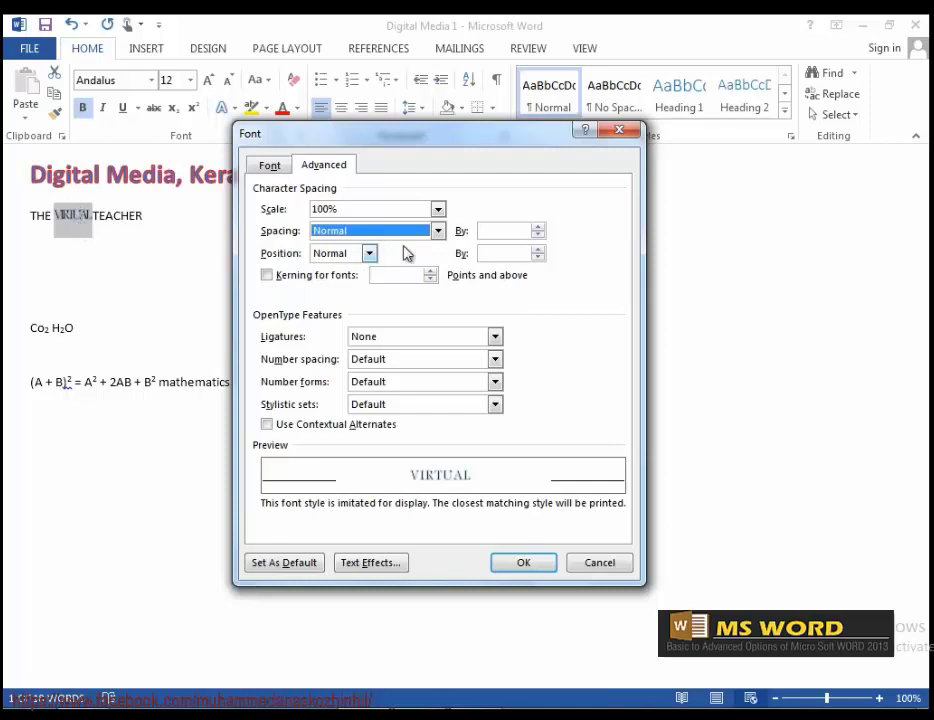
# Set the character position of "VIRTUAL" to Raised by 9 pt and apply the font settings.
pyautogui.click(369, 254)
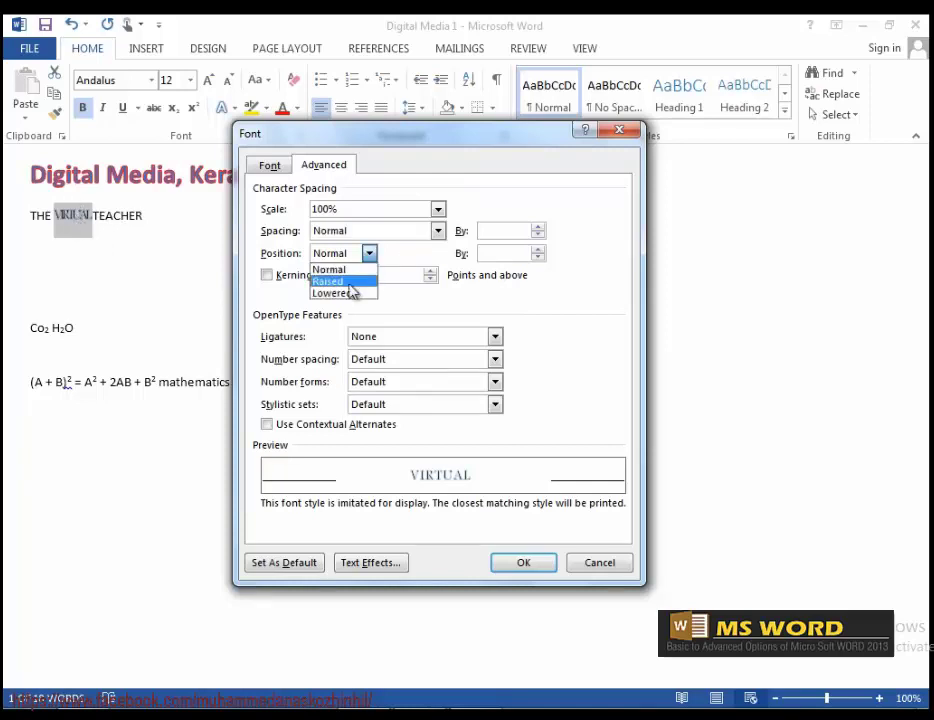
pyautogui.click(345, 283)
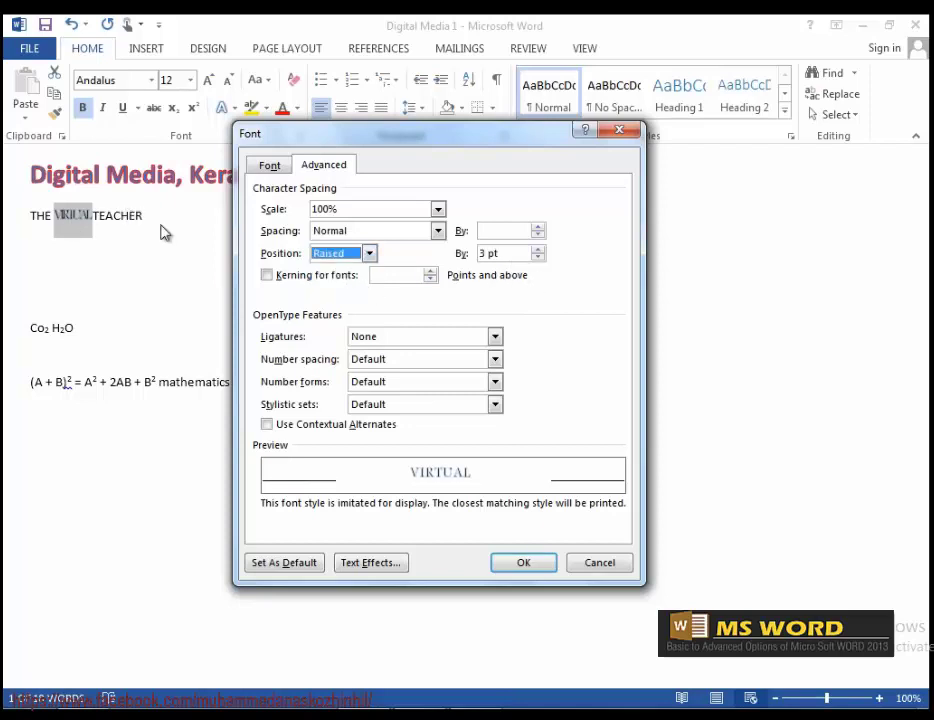
pyautogui.doubleClick(540, 251)
pyautogui.click(540, 250)
pyautogui.click(540, 250)
pyautogui.click(540, 250)
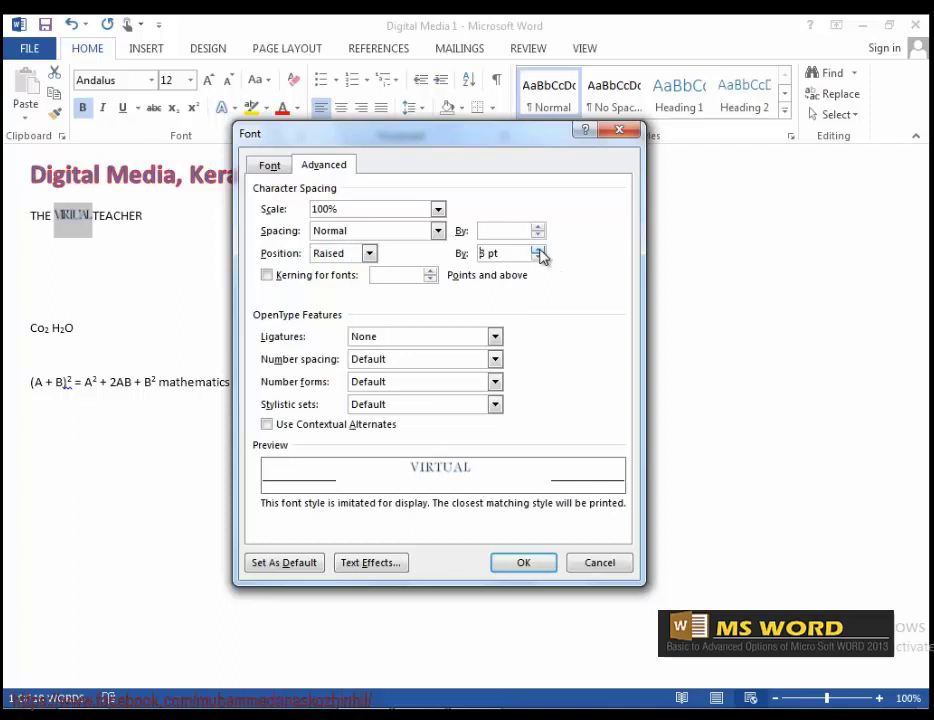
pyautogui.click(540, 250)
pyautogui.click(536, 561)
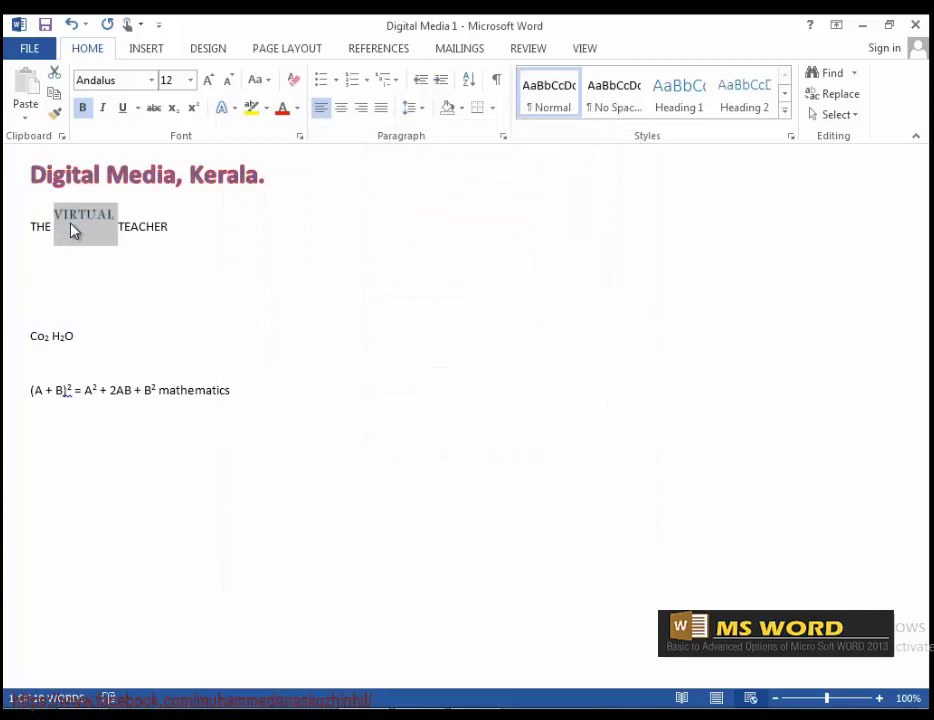
# Change the character position of "VIRTUAL" to Lowered by 9 pt and apply it.
pyautogui.click(302, 140)
pyautogui.click(369, 253)
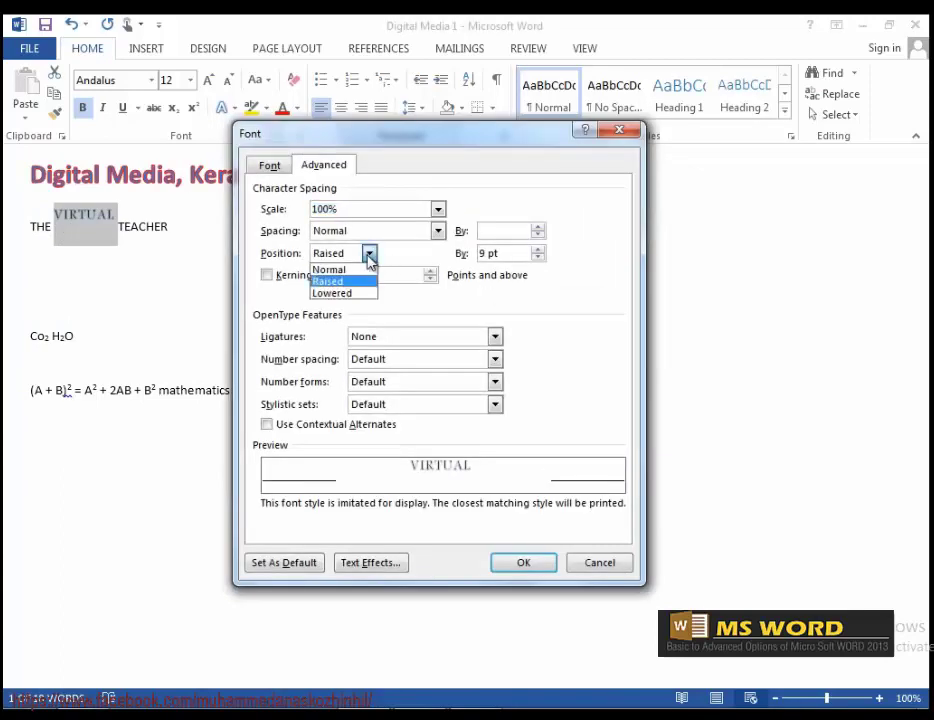
pyautogui.click(333, 293)
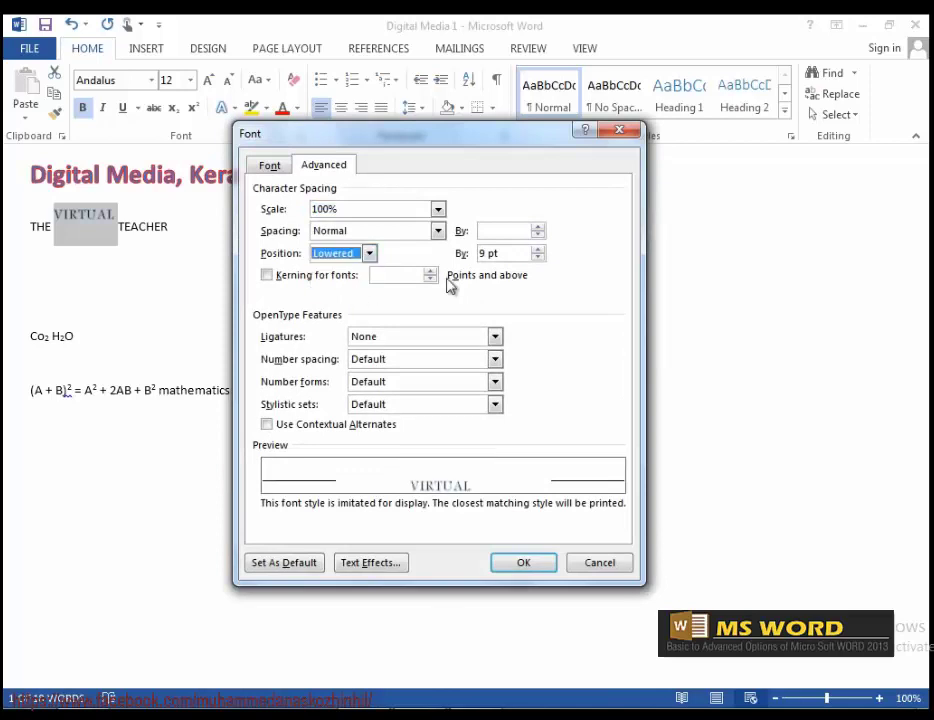
pyautogui.click(523, 563)
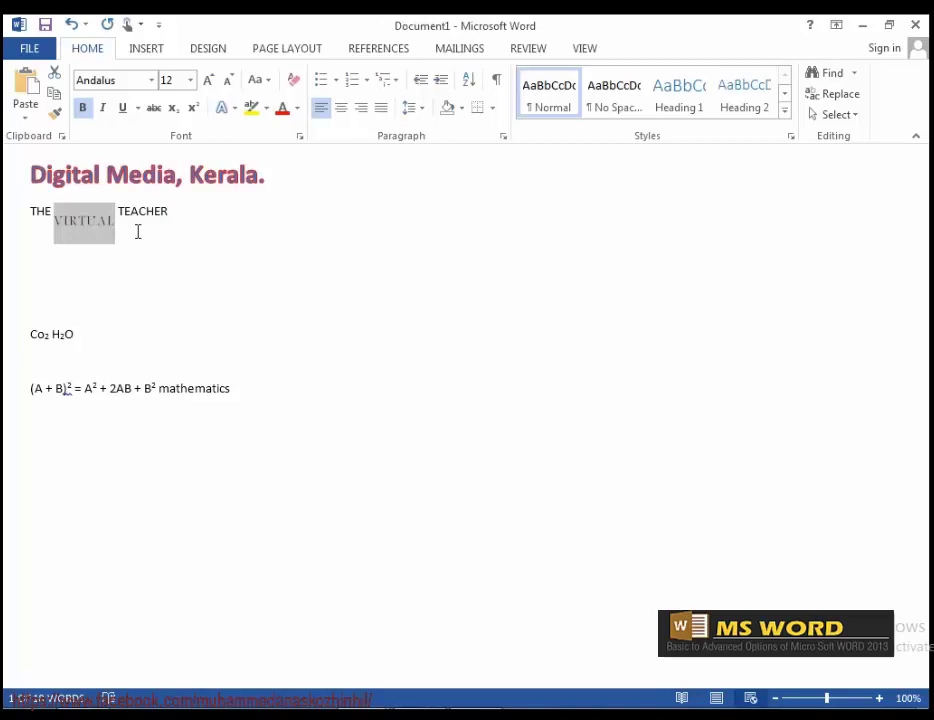
# Start saving the document and browse for a save location on the computer.
pyautogui.click(30, 50)
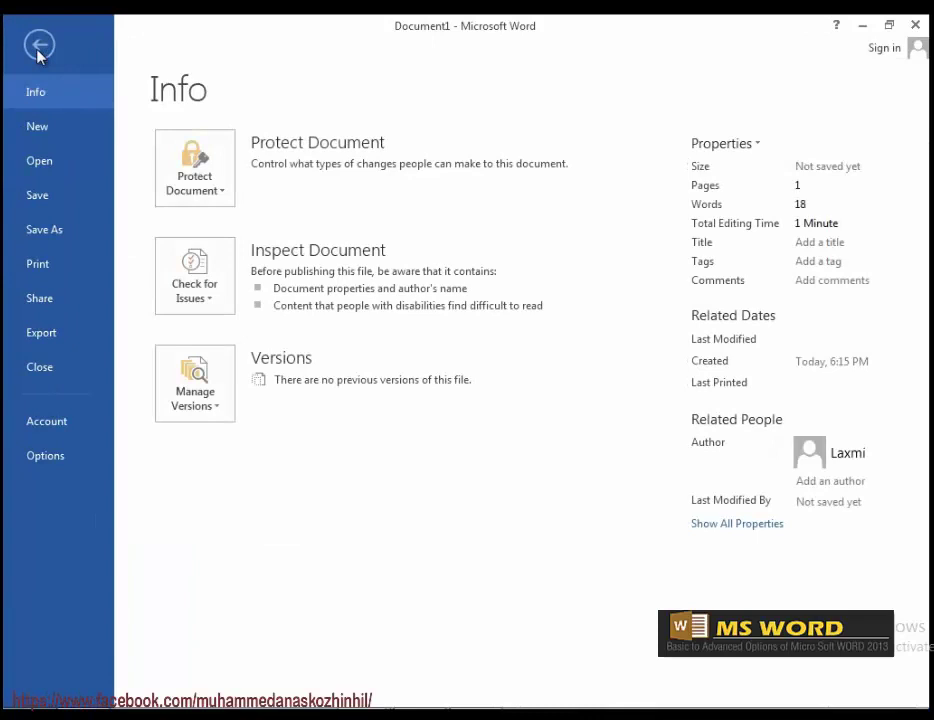
pyautogui.click(48, 205)
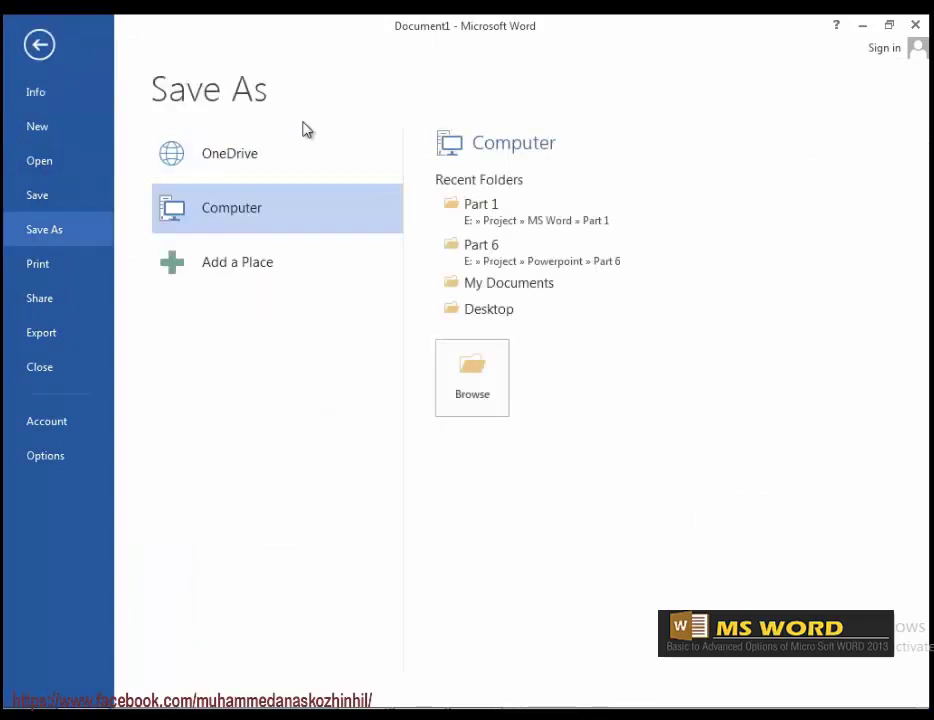
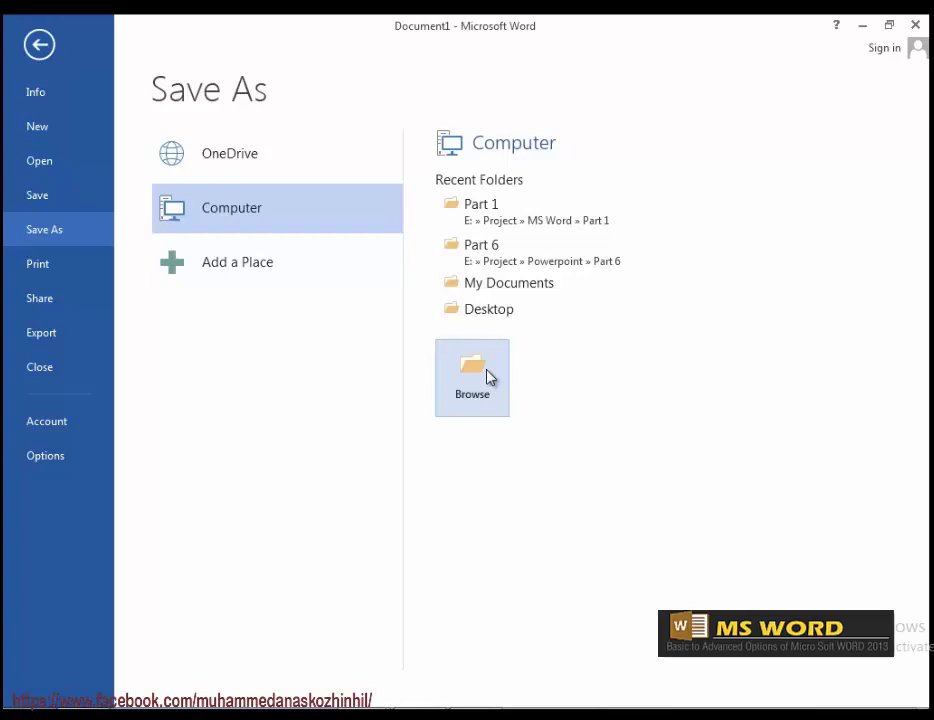
pyautogui.click(489, 377)
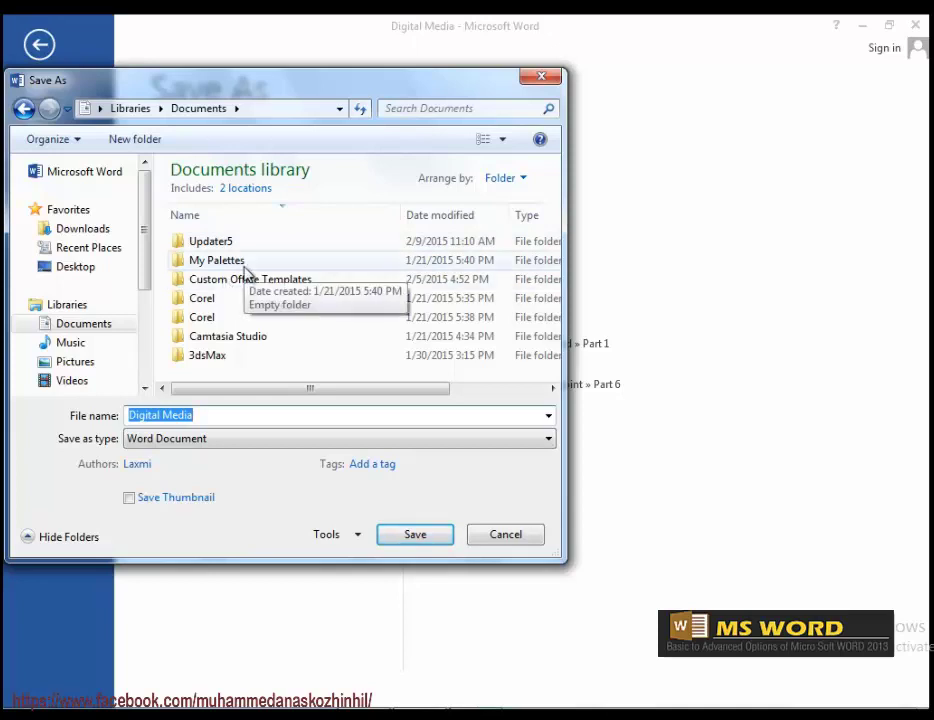
# Create a new folder in the Documents library from the save dialog, keeping its default name.
pyautogui.rightClick(320, 357)
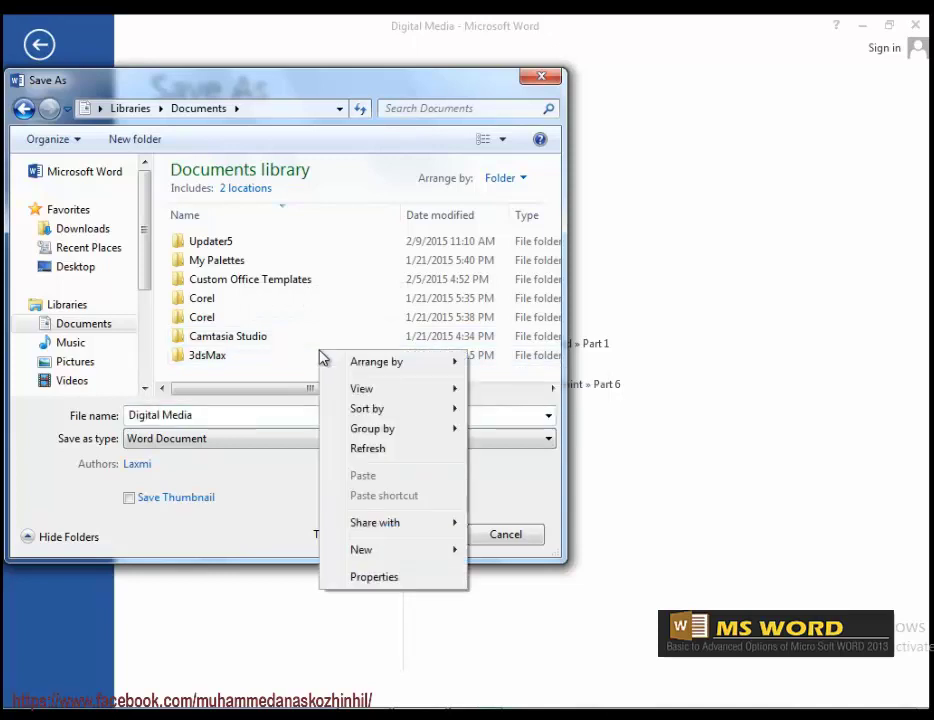
pyautogui.moveTo(406, 375)
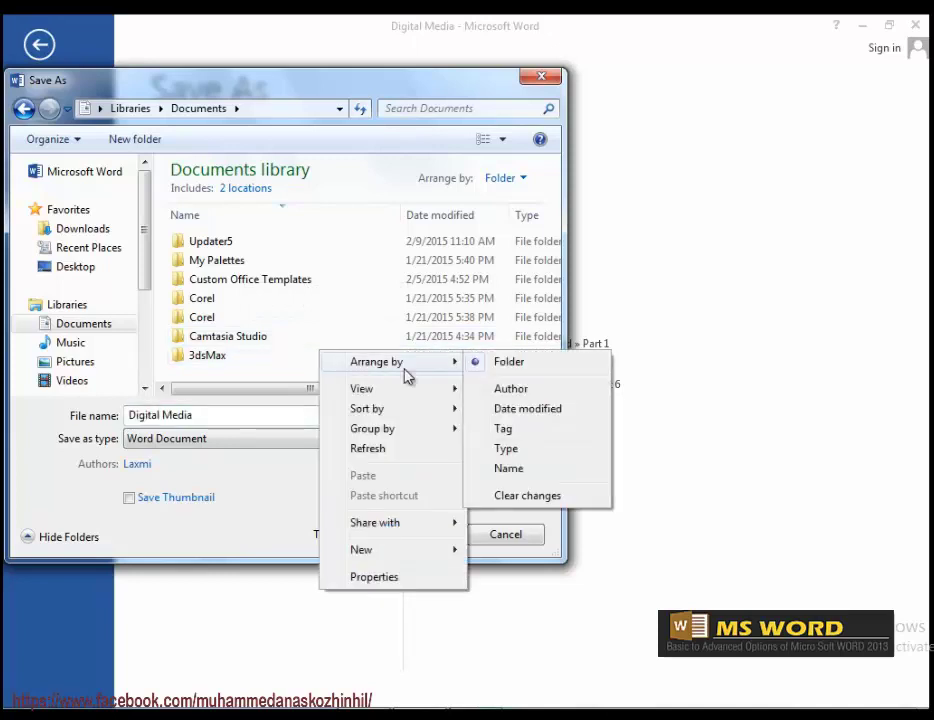
pyautogui.moveTo(409, 425)
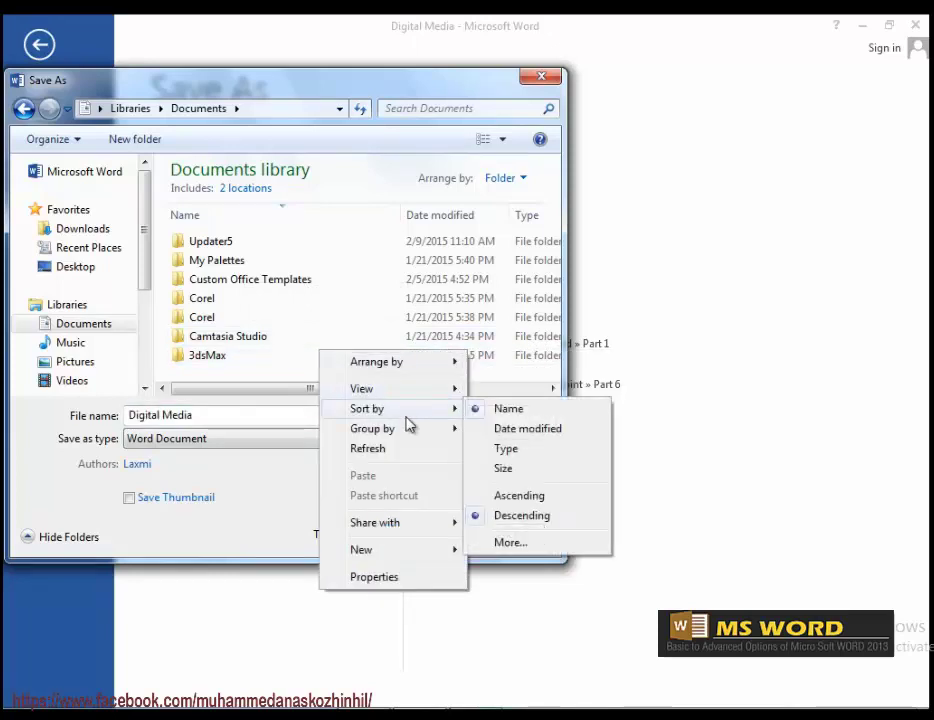
pyautogui.moveTo(399, 556)
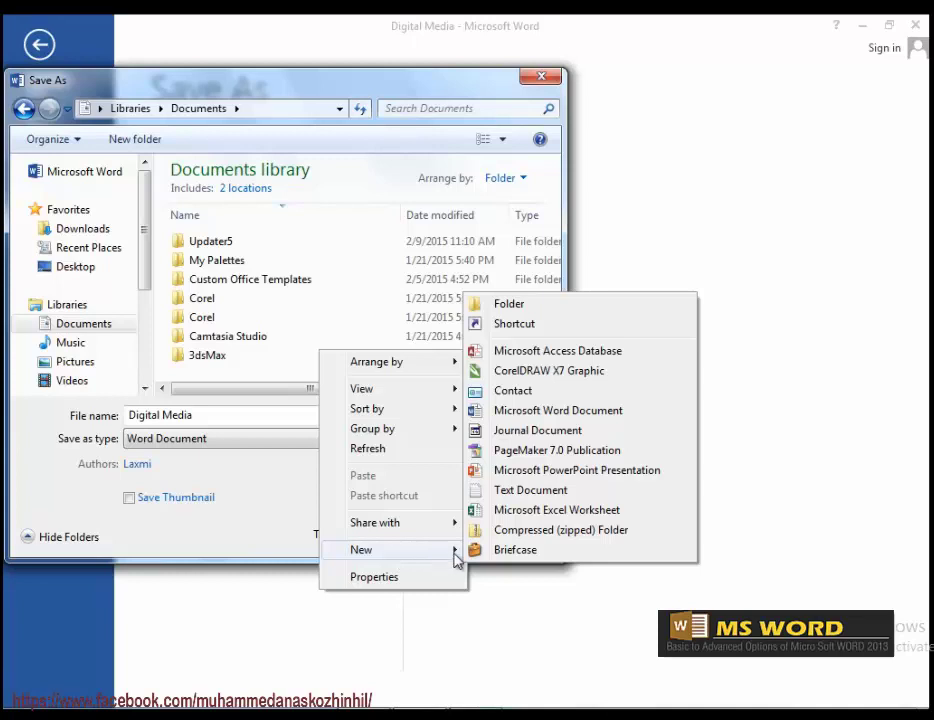
pyautogui.click(506, 308)
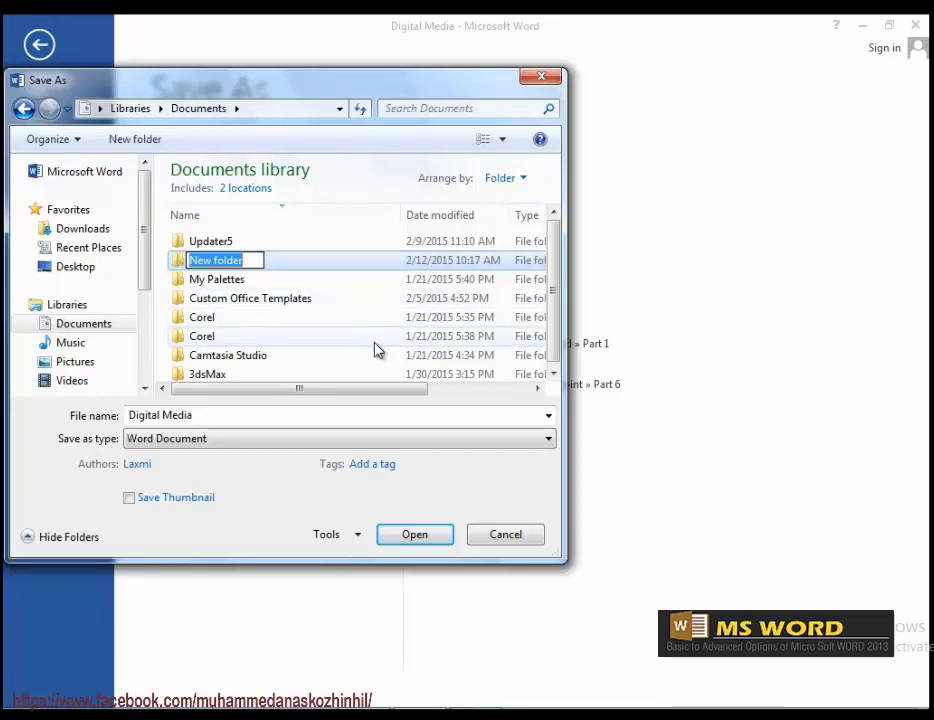
pyautogui.press('Return')
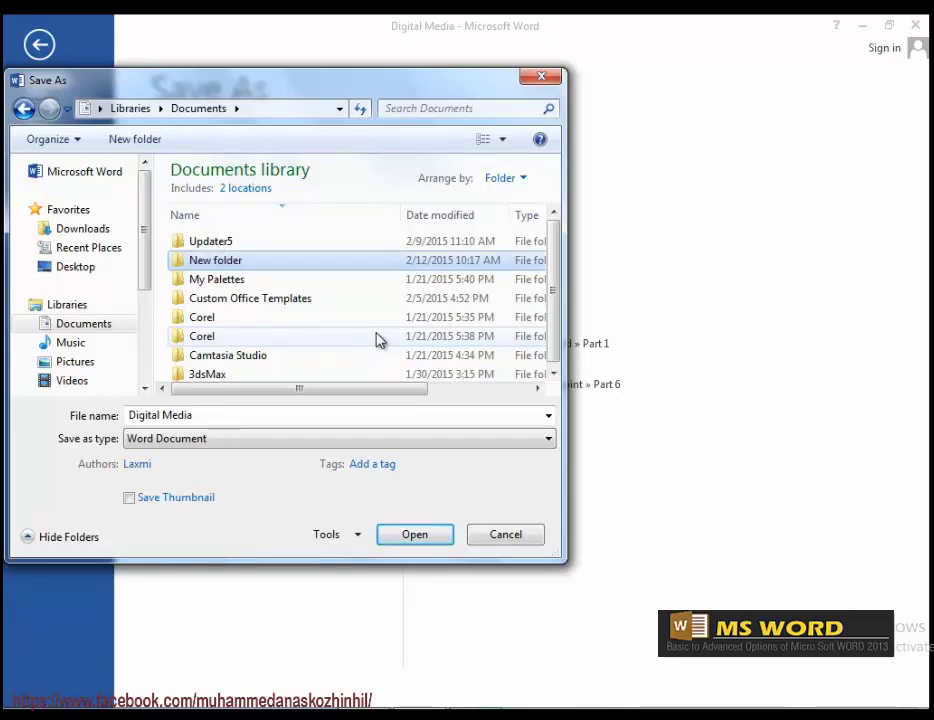
# Create another folder in the Documents library and name it "Digital".
pyautogui.rightClick(369, 302)
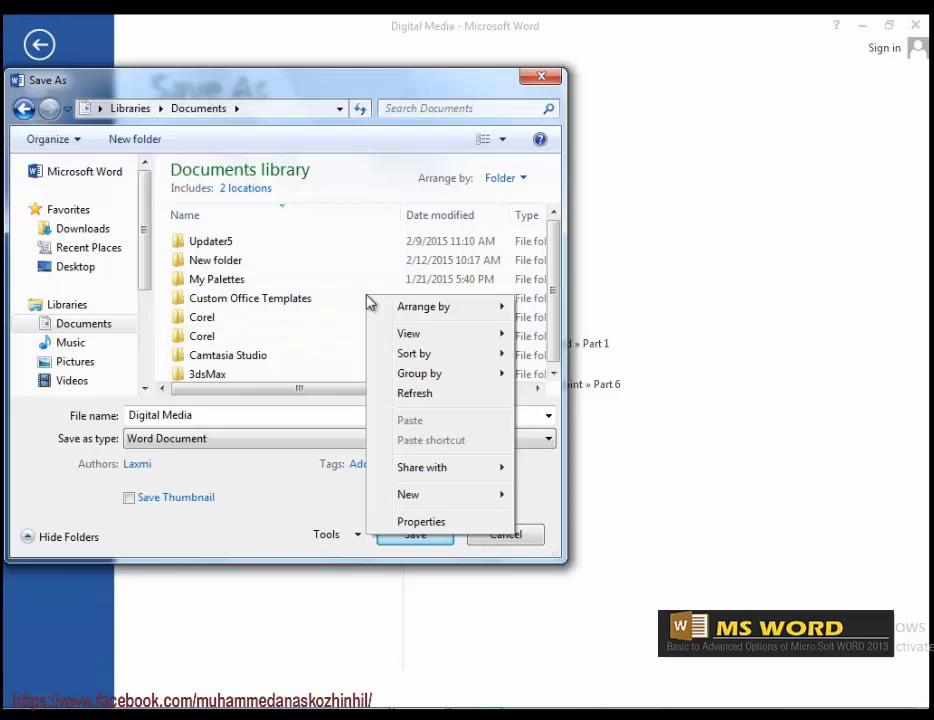
pyautogui.moveTo(440, 500)
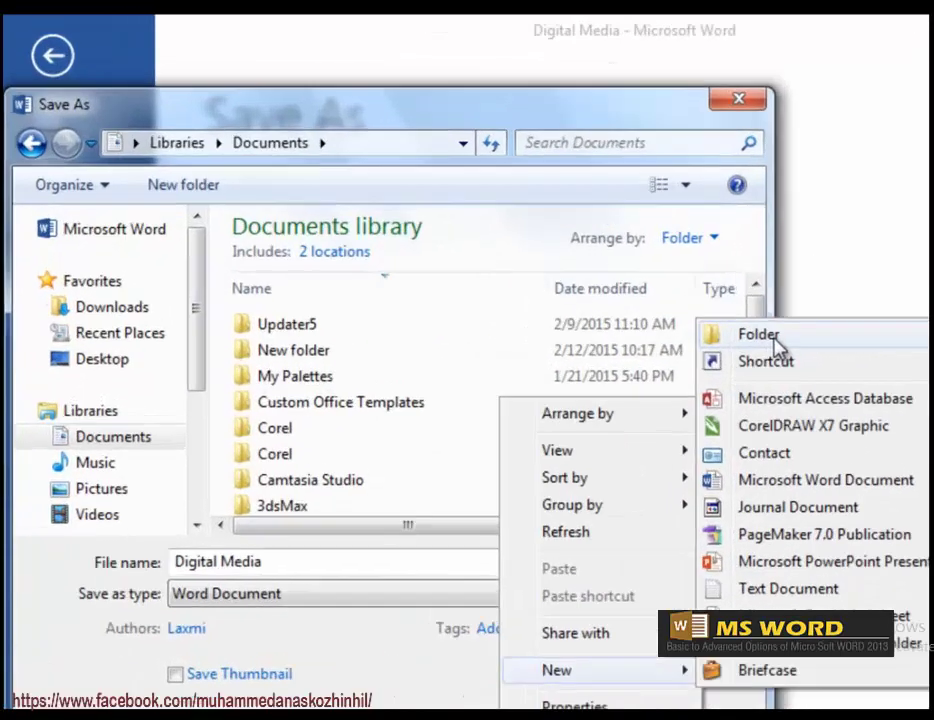
pyautogui.click(557, 250)
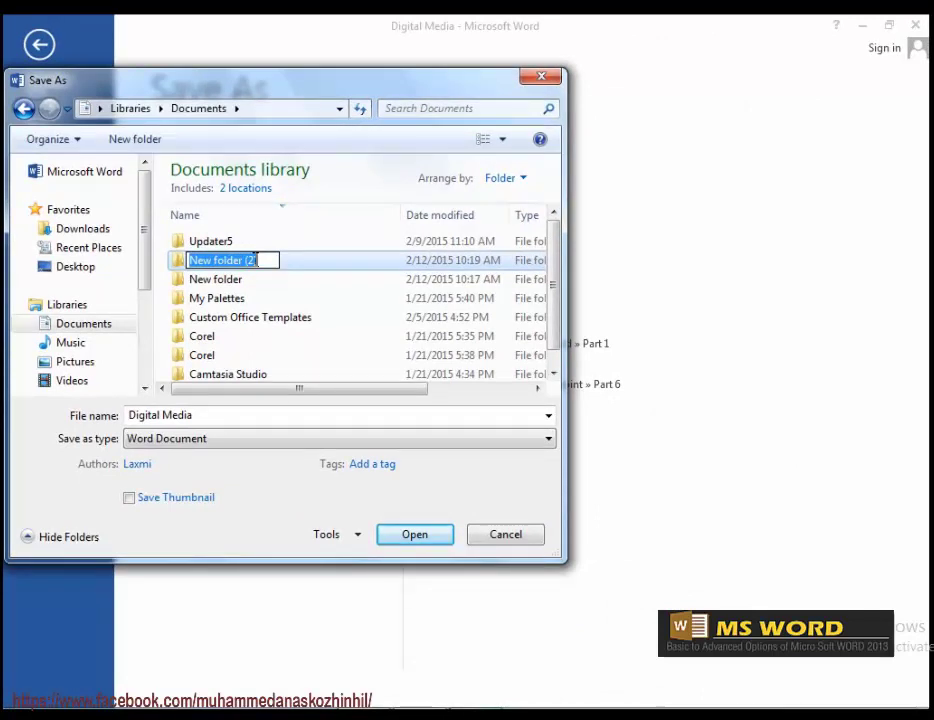
pyautogui.write('Digital')
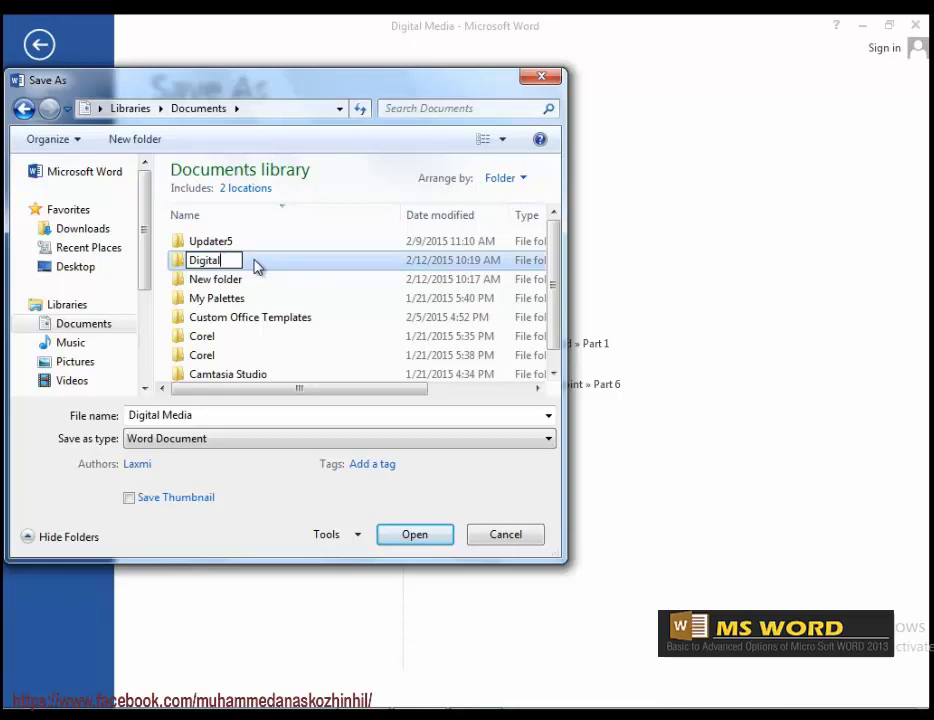
pyautogui.press('Return')
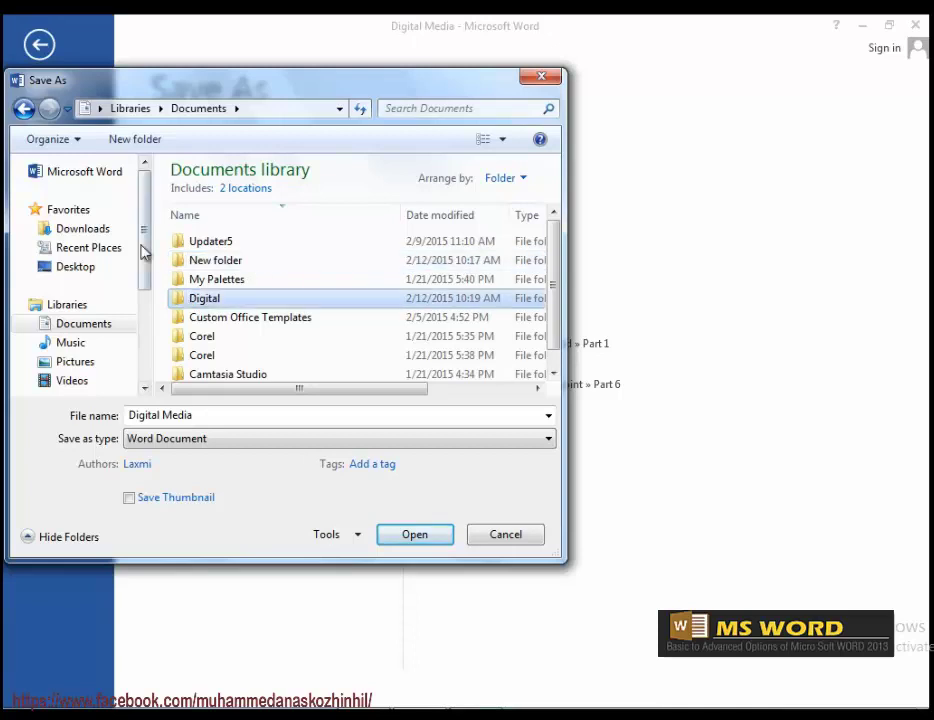
# Rename the "Digital" folder as "Word training".
pyautogui.rightClick(212, 300)
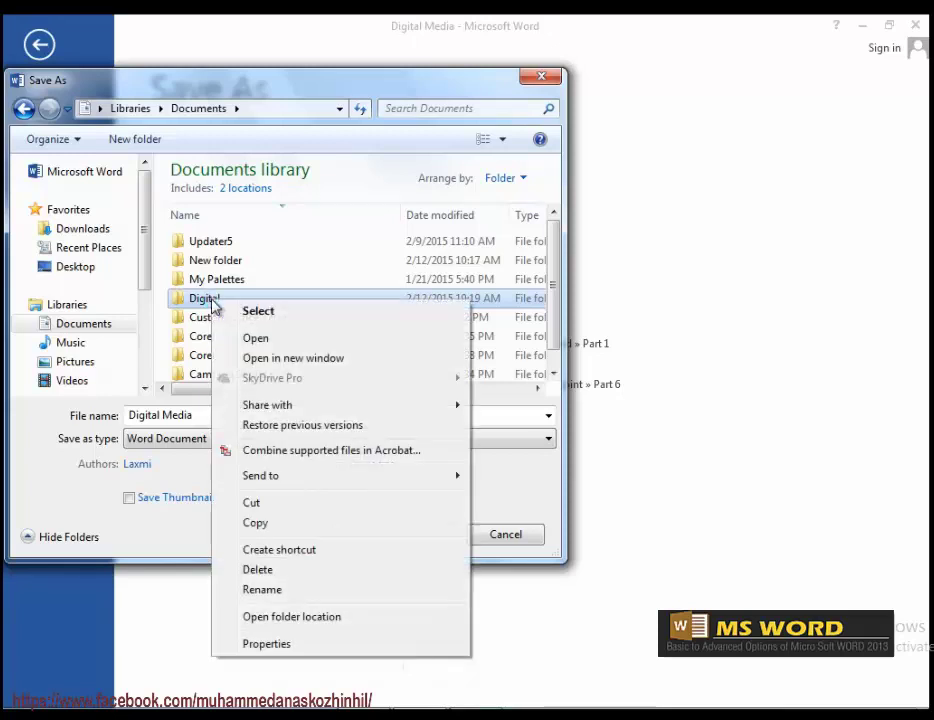
pyautogui.click(286, 591)
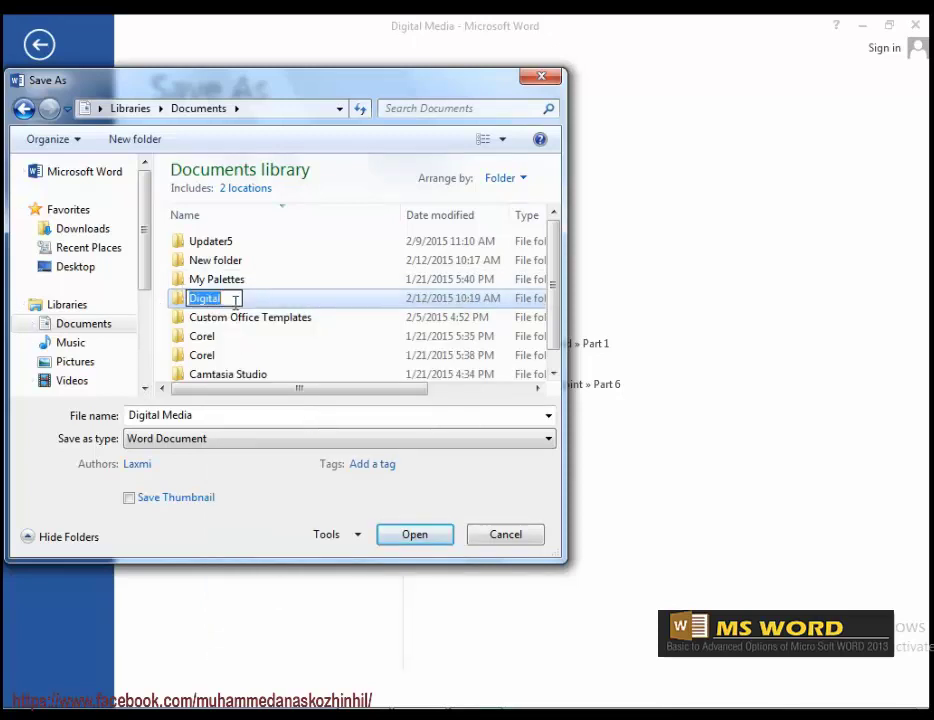
pyautogui.write('Wors')
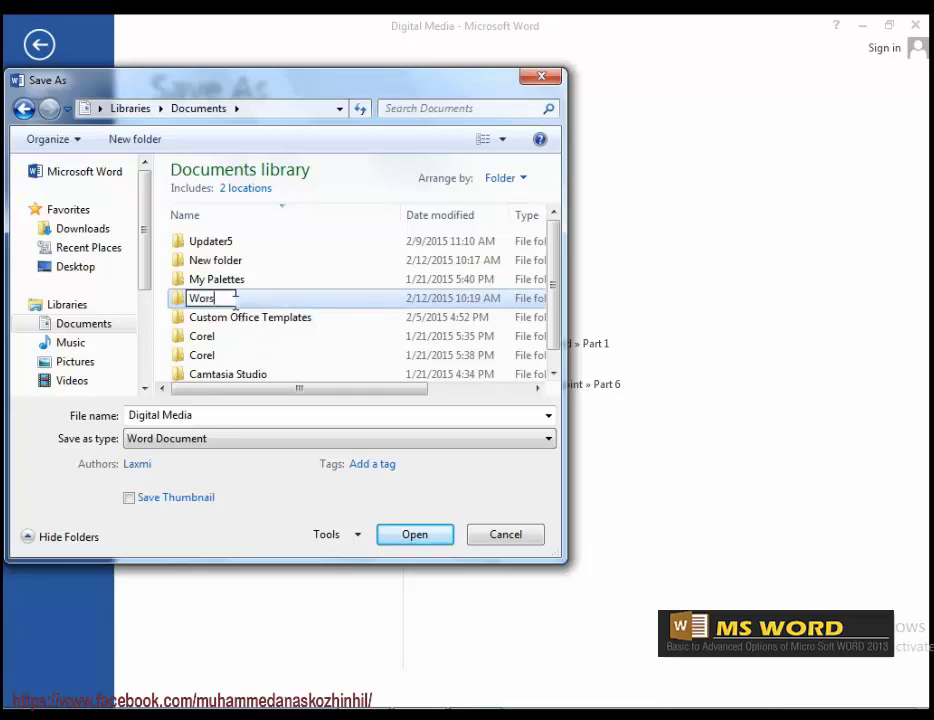
pyautogui.press('BackSpace')
pyautogui.write('d training')
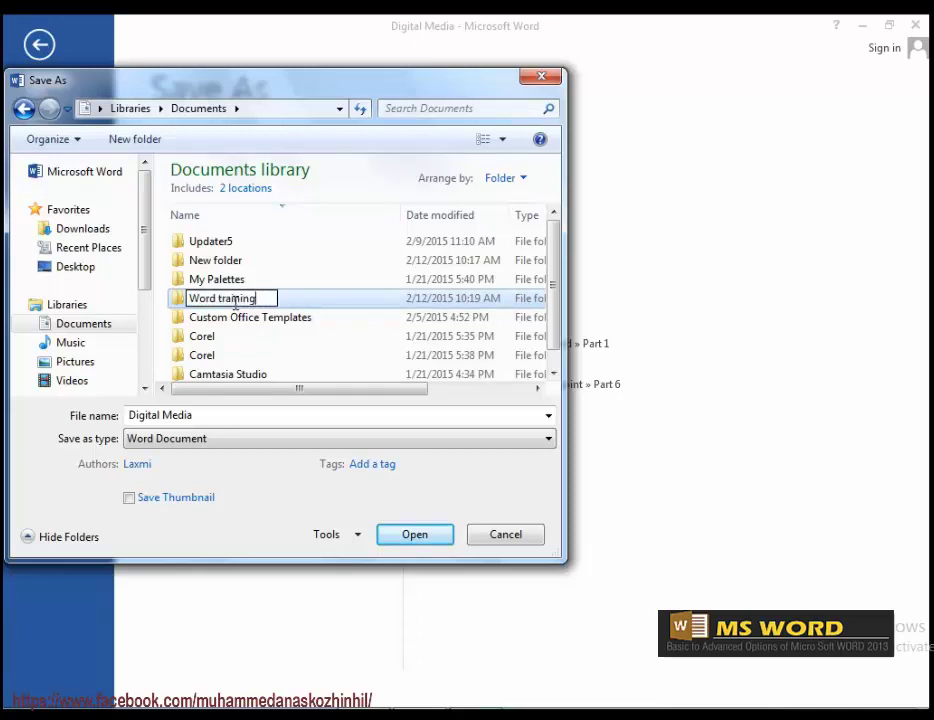
pyautogui.press('Return')
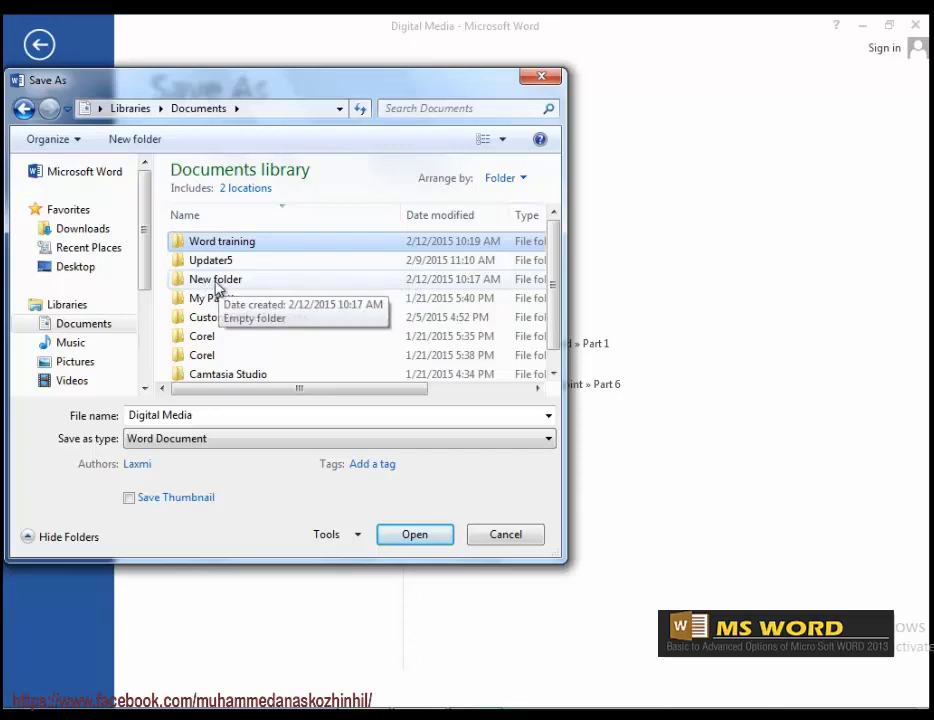
# Delete the empty folder named "New folder" from the Documents library, confirming its move to the Recycle Bin.
pyautogui.rightClick(209, 283)
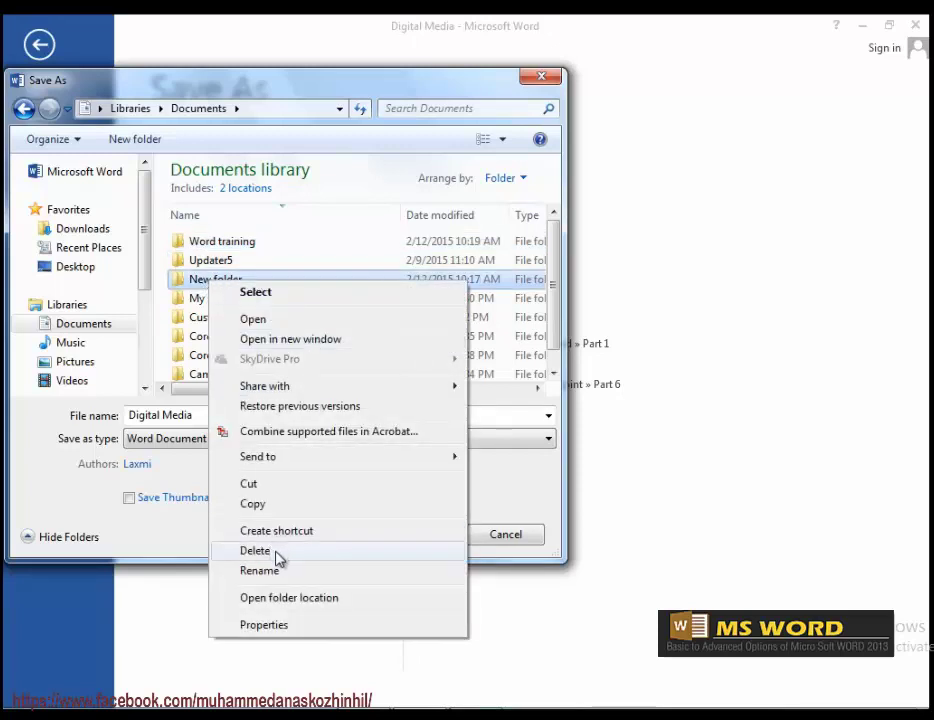
pyautogui.click(203, 285)
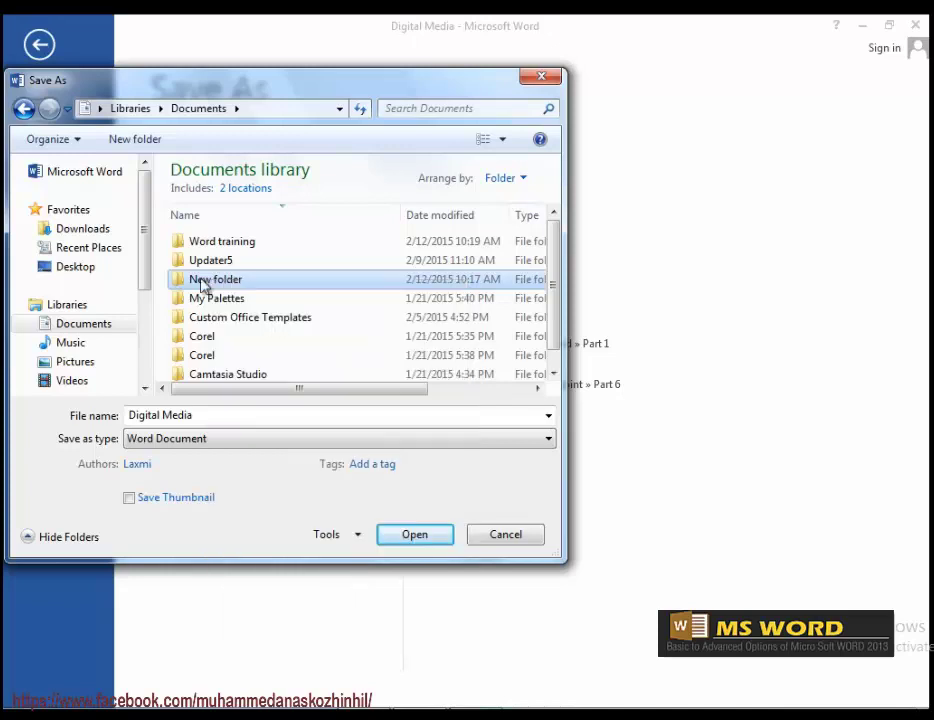
pyautogui.click(203, 284)
pyautogui.press('Escape')
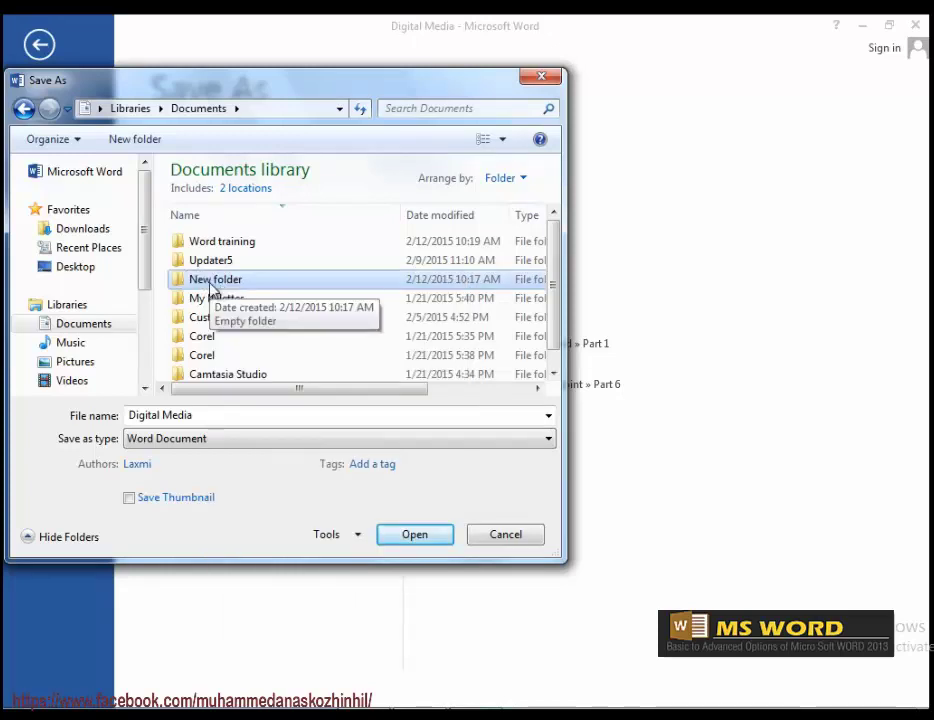
pyautogui.press('Delete')
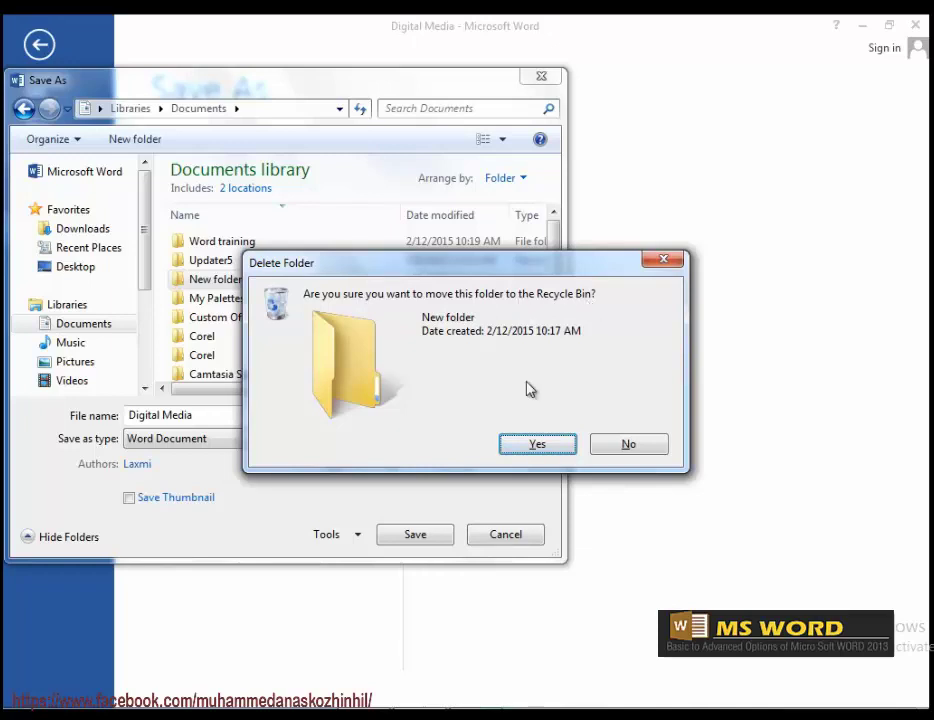
pyautogui.click(537, 444)
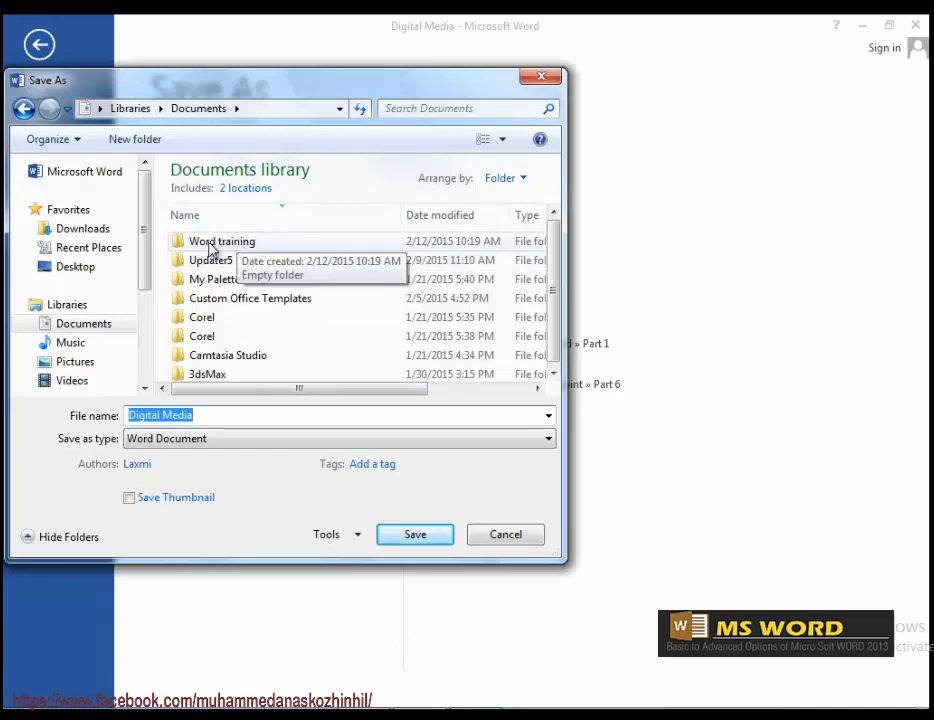
# Rename the "Word training" folder as "Digital".
pyautogui.click(211, 246)
pyautogui.press('F2')
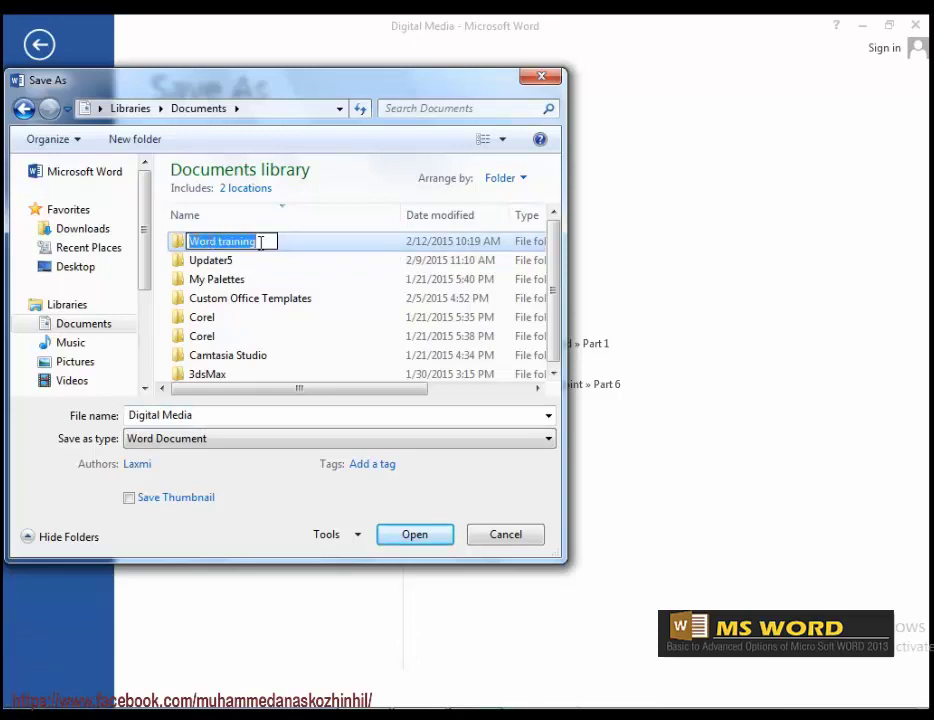
pyautogui.write('Digital')
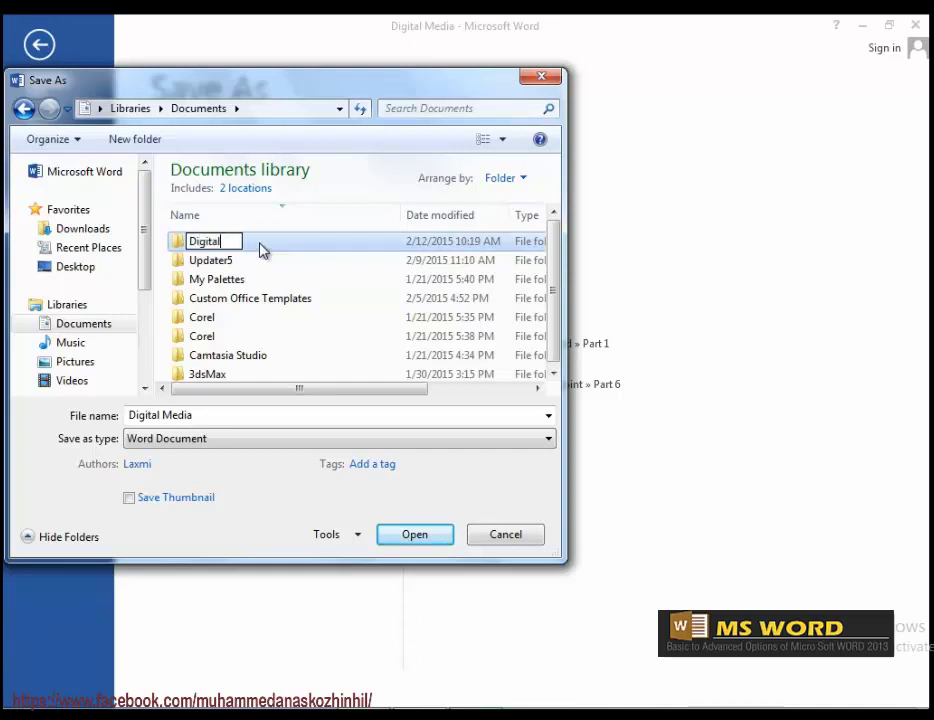
pyautogui.press('Return')
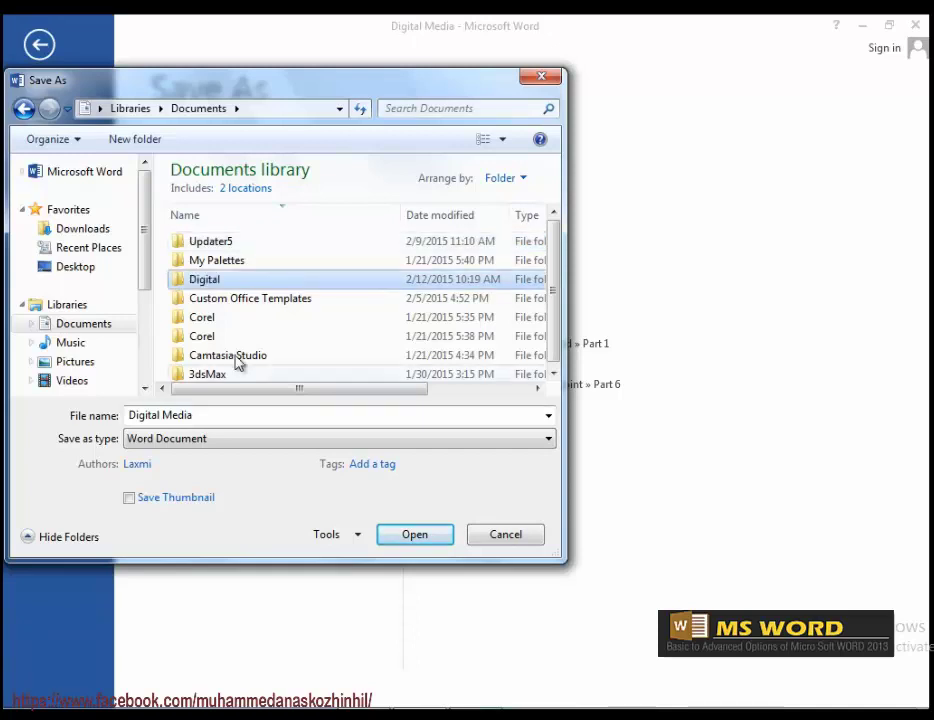
# Choose the "Digital" folder as the save location and name the file "part 1".
pyautogui.doubleClick(210, 284)
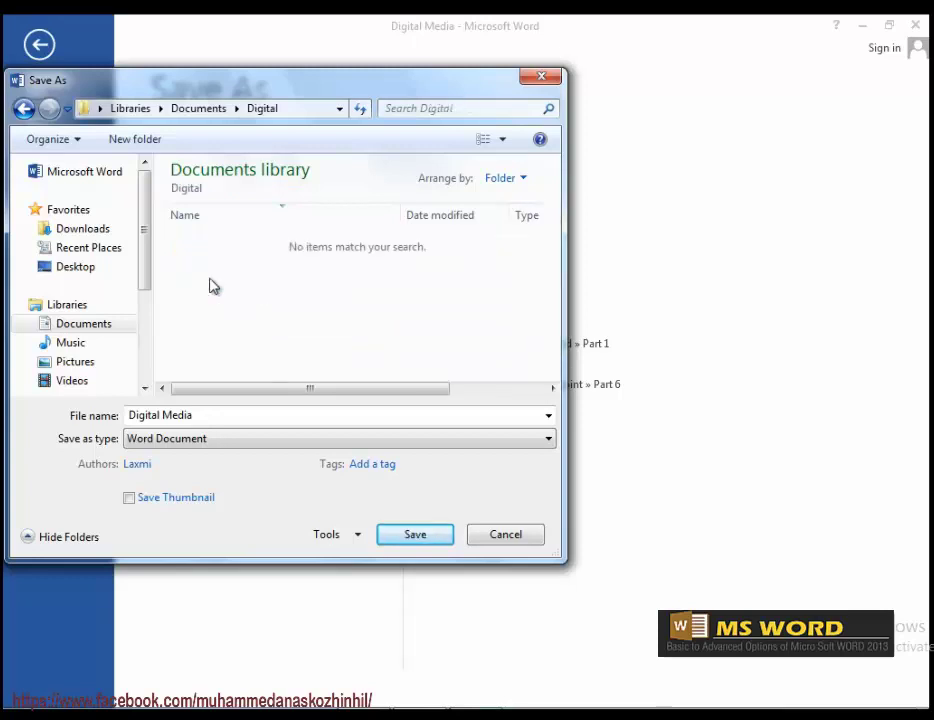
pyautogui.click(198, 415)
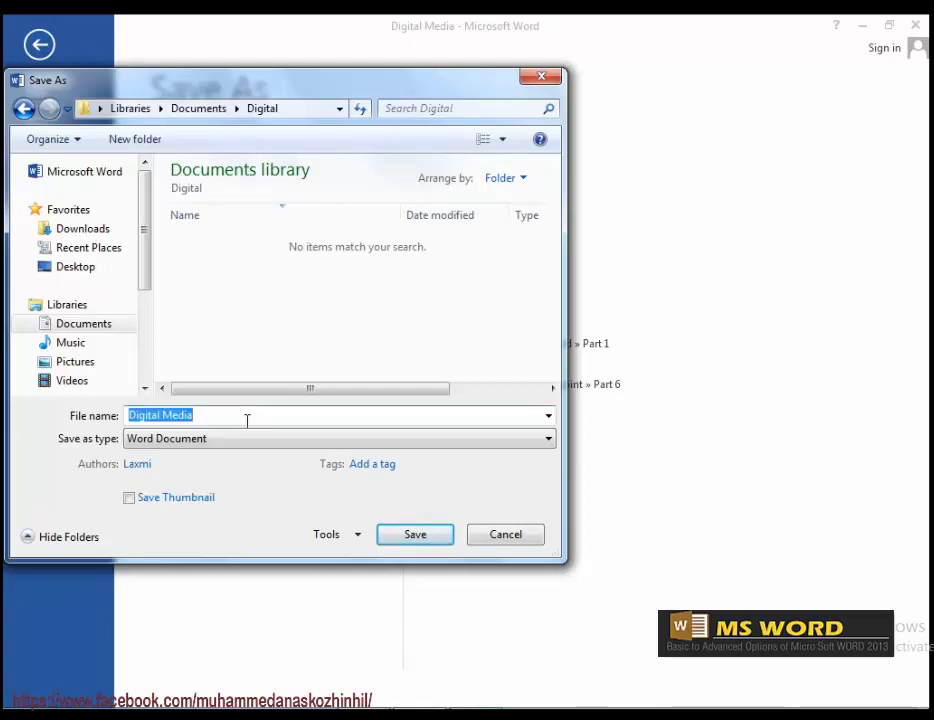
pyautogui.write('part 1')
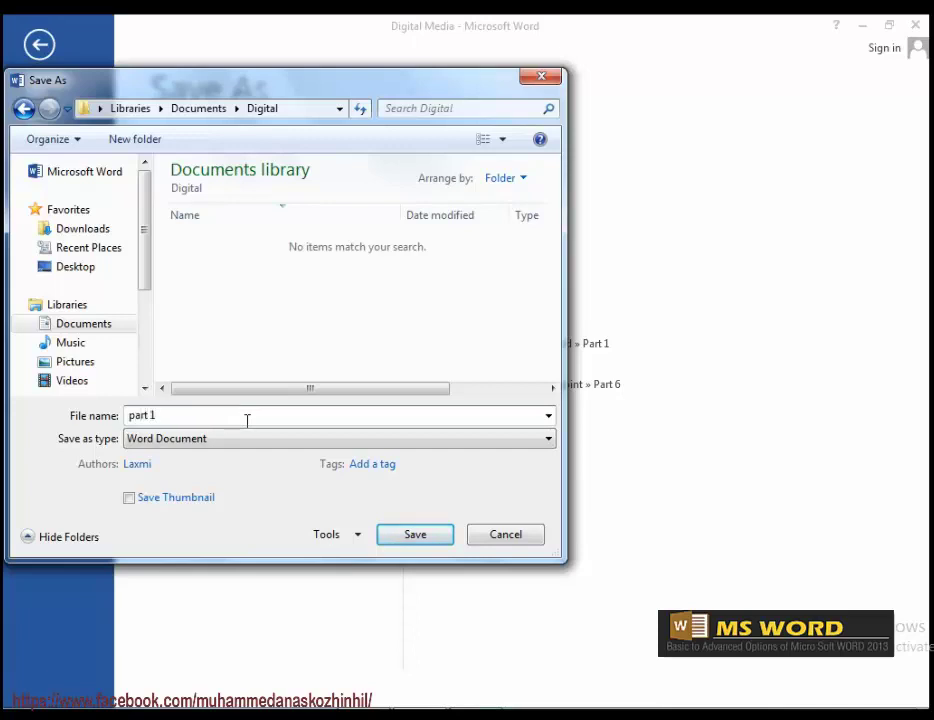
# Try the Word 97-2003 Document and Word Template file types for the document being saved.
pyautogui.click(178, 451)
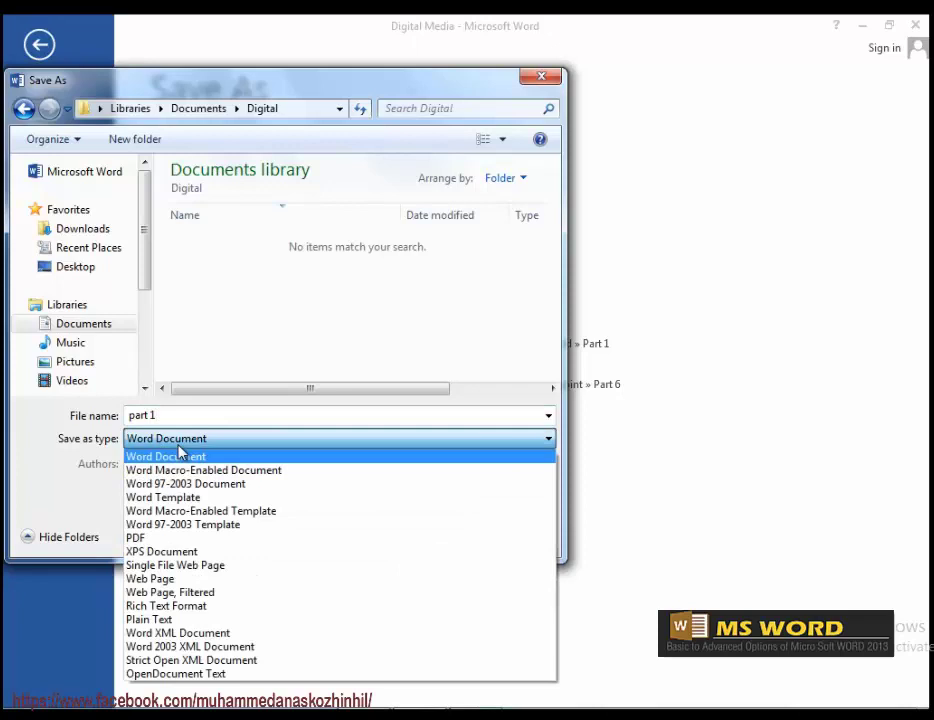
pyautogui.click(232, 486)
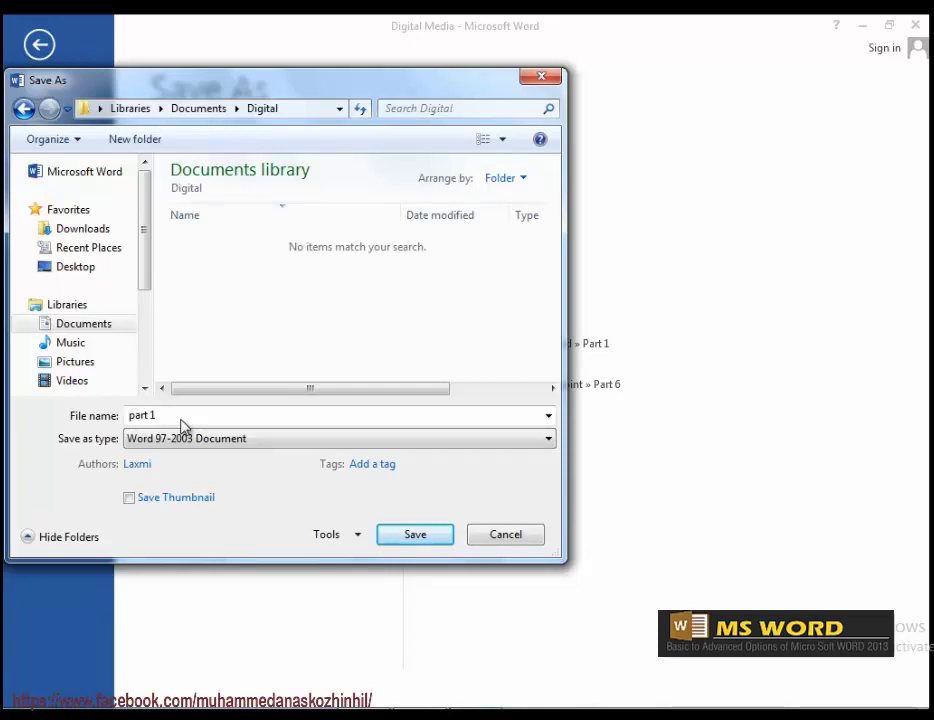
pyautogui.click(548, 445)
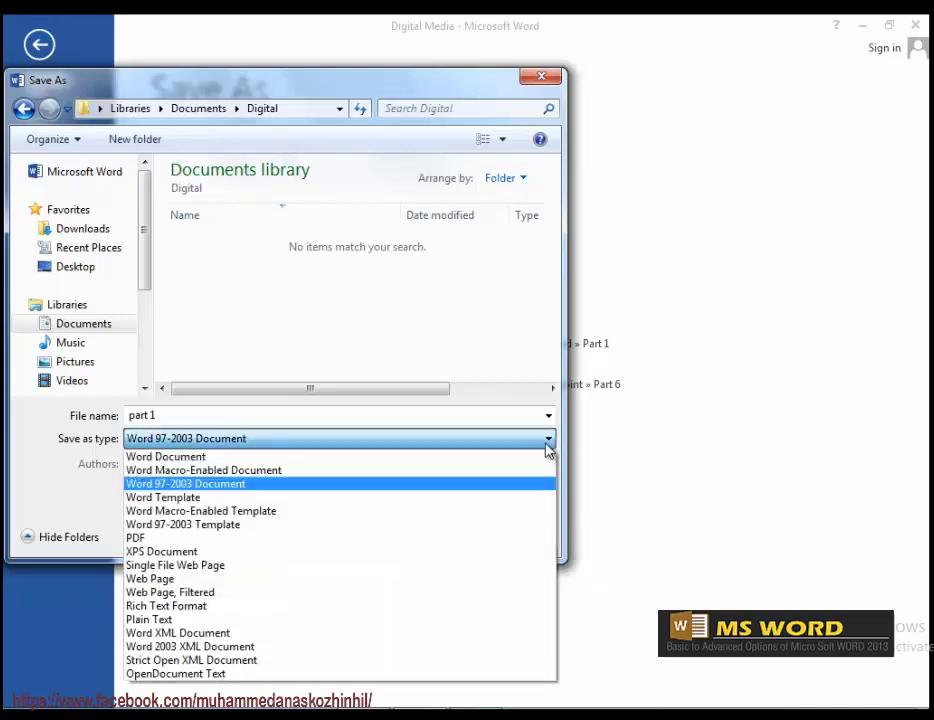
pyautogui.click(190, 498)
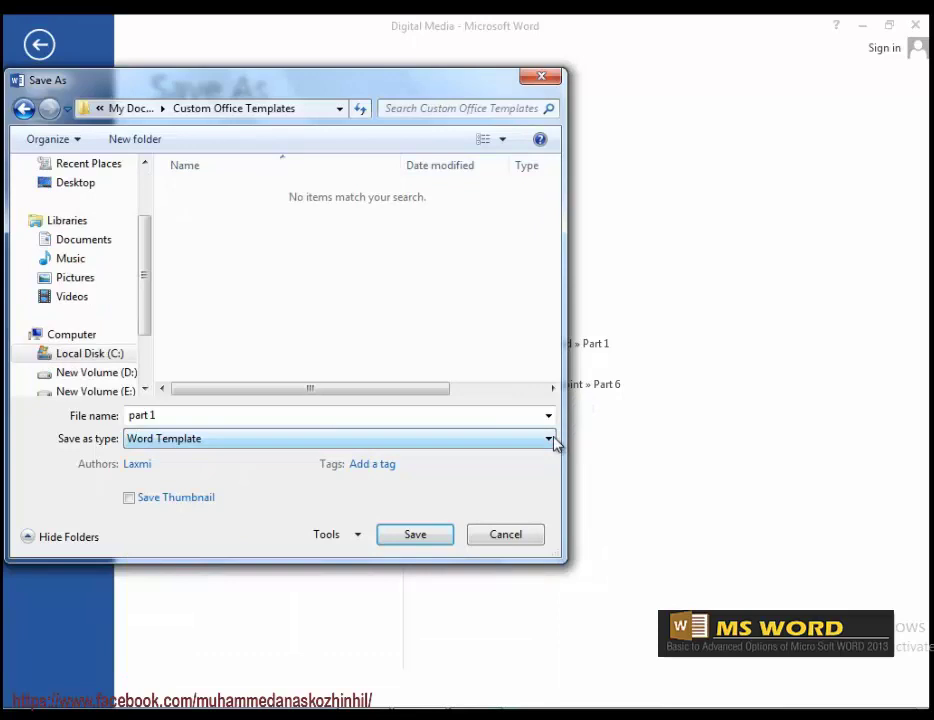
# Set the file type to Word Document and save the file.
pyautogui.click(555, 444)
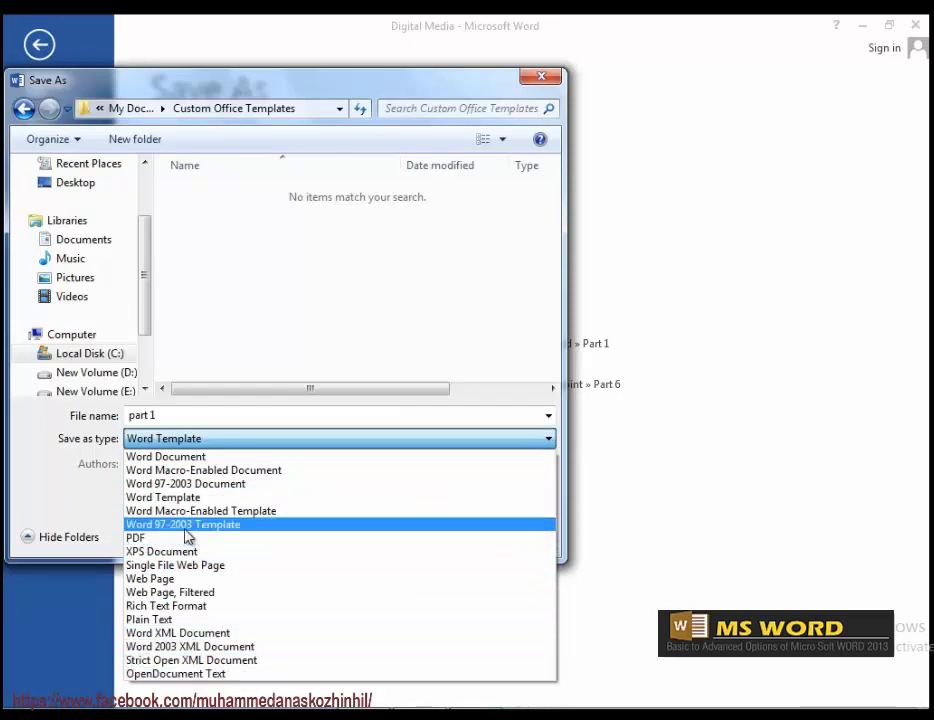
pyautogui.click(191, 457)
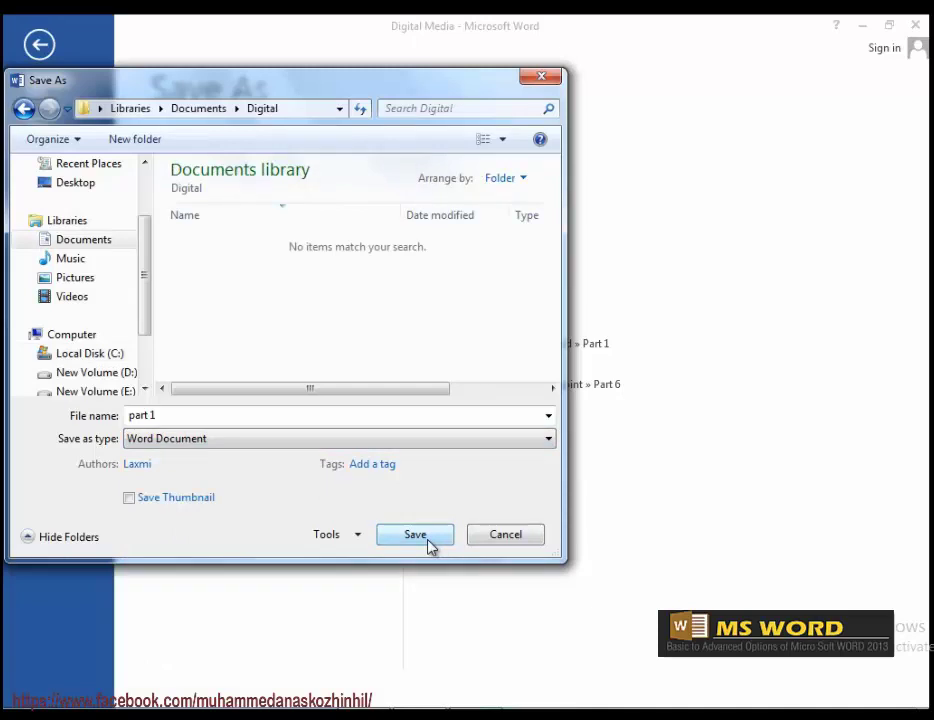
pyautogui.click(427, 540)
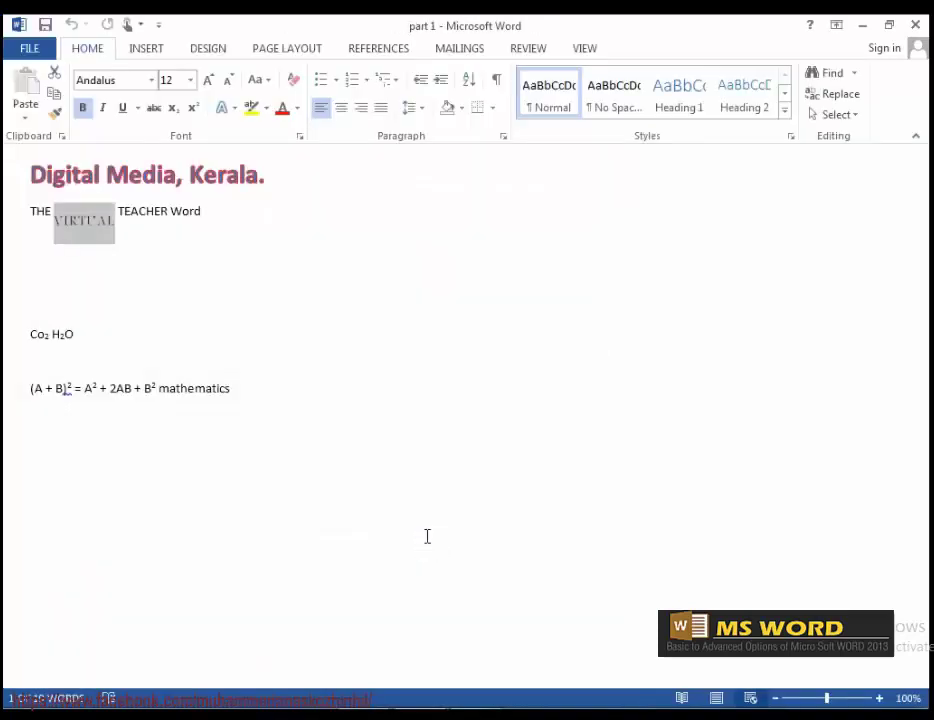
# Add the sentence "We are the only Trainer in the World." on the blank line above the chemical formulas and save the document.
pyautogui.click(475, 378)
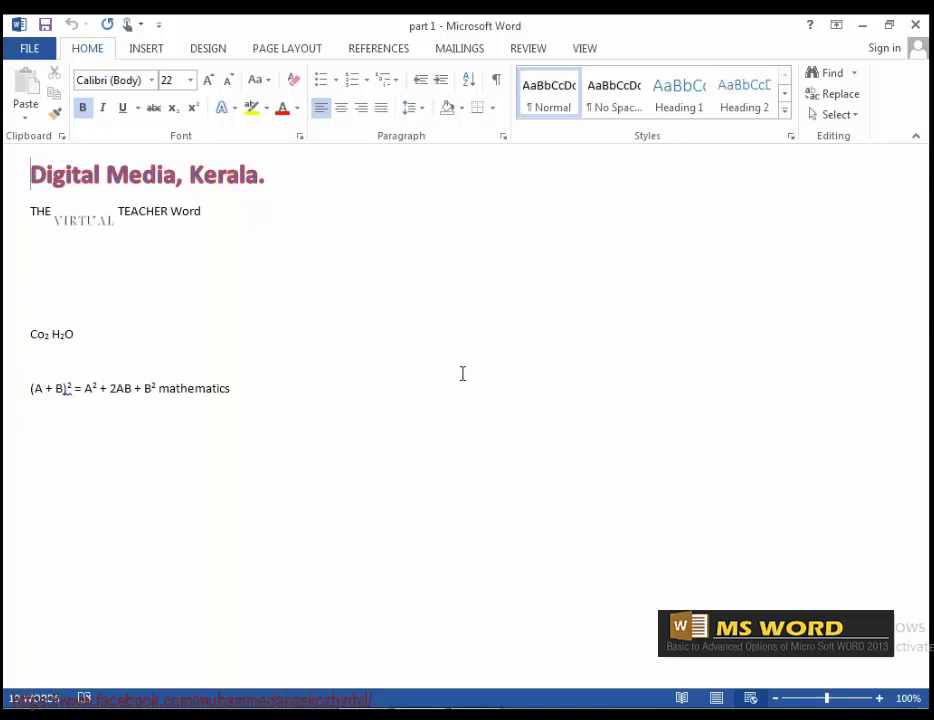
pyautogui.click(155, 275)
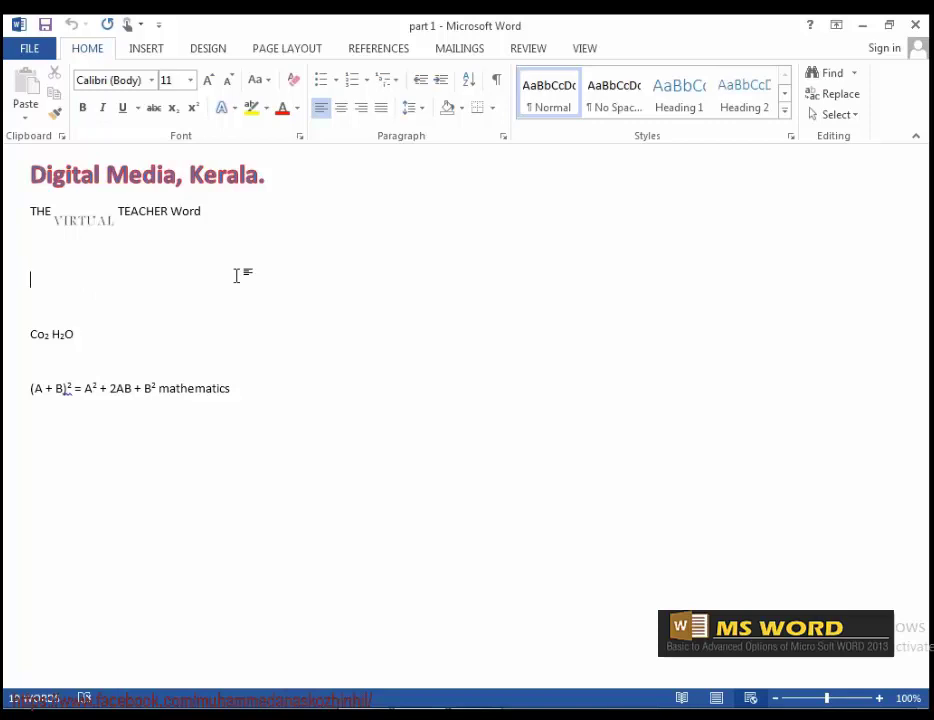
pyautogui.write('We are the only Trainer in the')
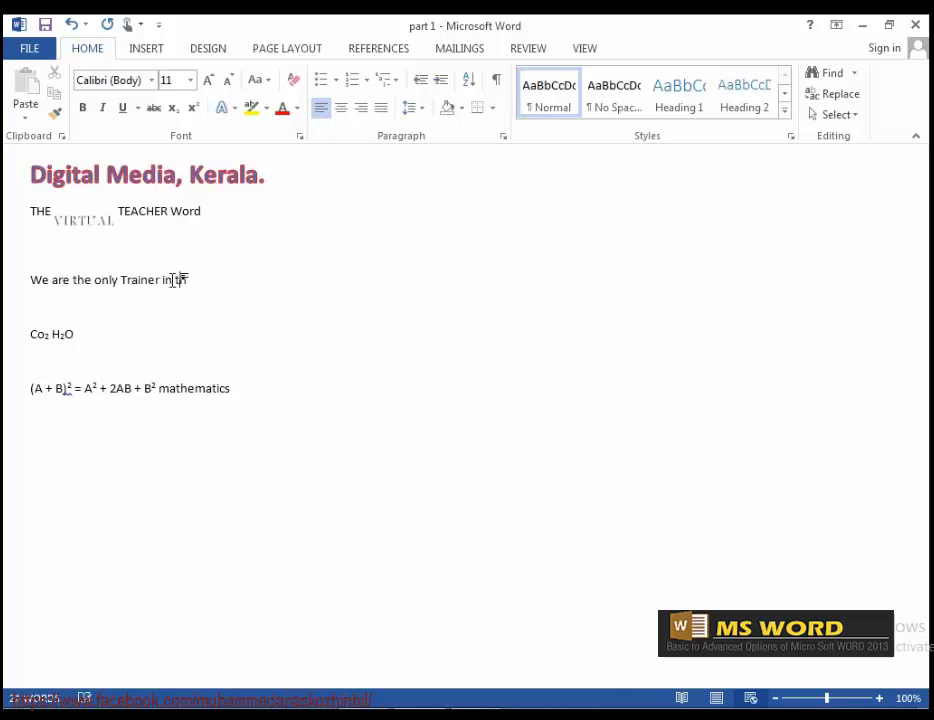
pyautogui.write(' World.')
pyautogui.hotkey('ctrl', 's')
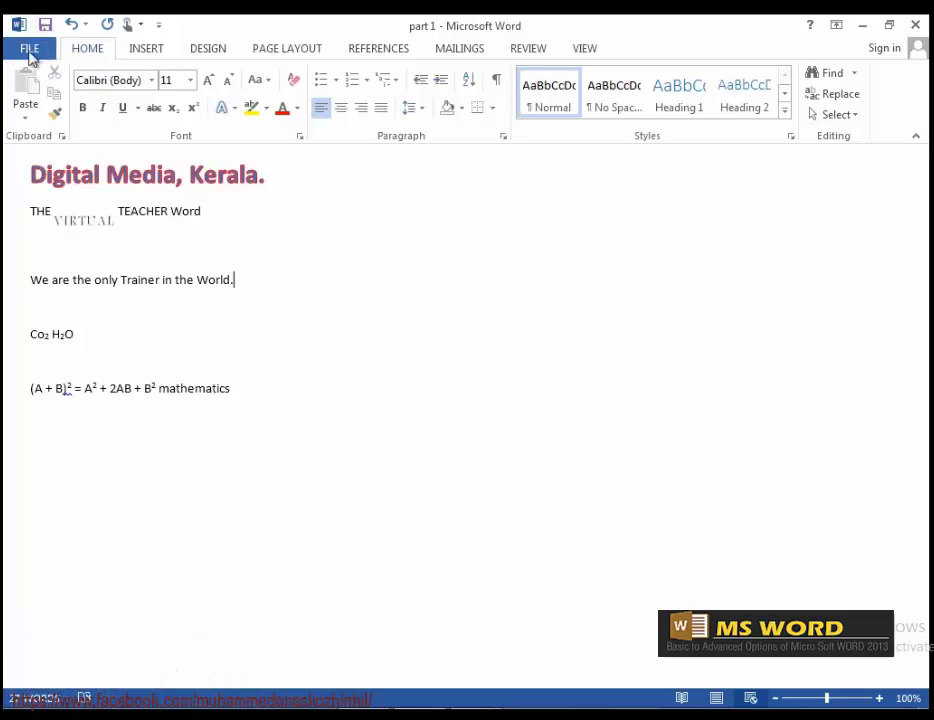
pyautogui.click(29, 47)
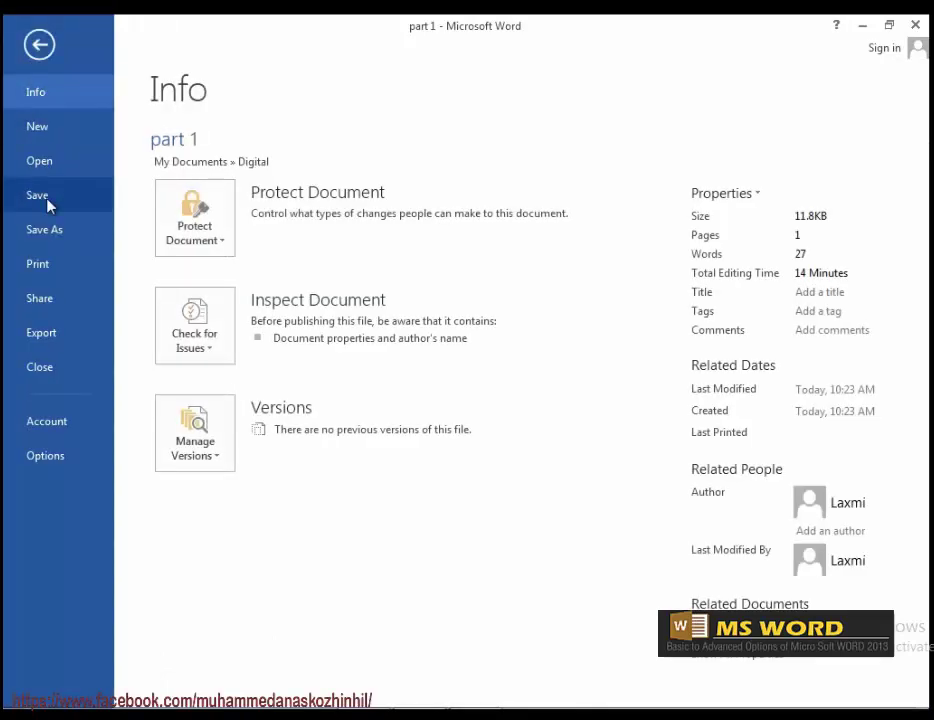
pyautogui.click(40, 45)
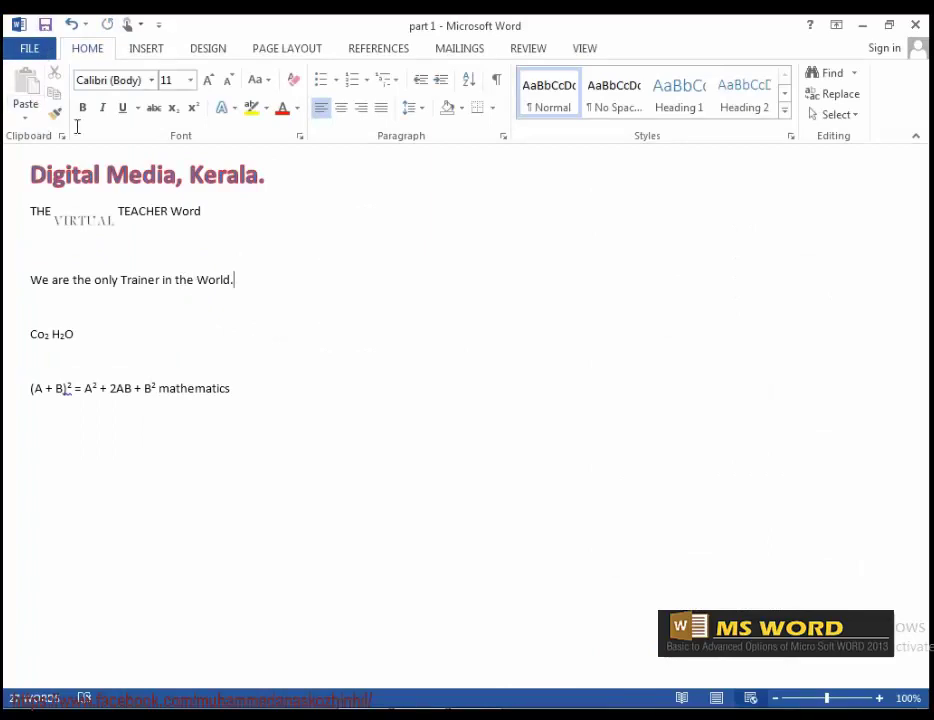
# Delete the text line "THE VIRTUAL TEACHER Word" below the heading.
pyautogui.click(30, 211)
pyautogui.moveTo(55, 212); pyautogui.dragTo(225, 219)
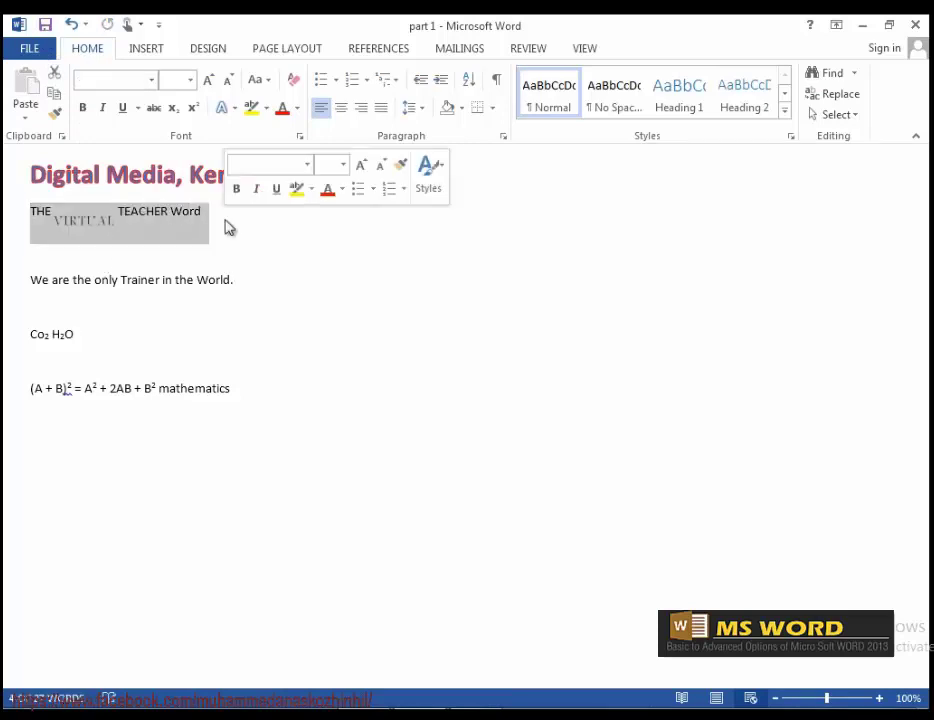
pyautogui.press('Delete')
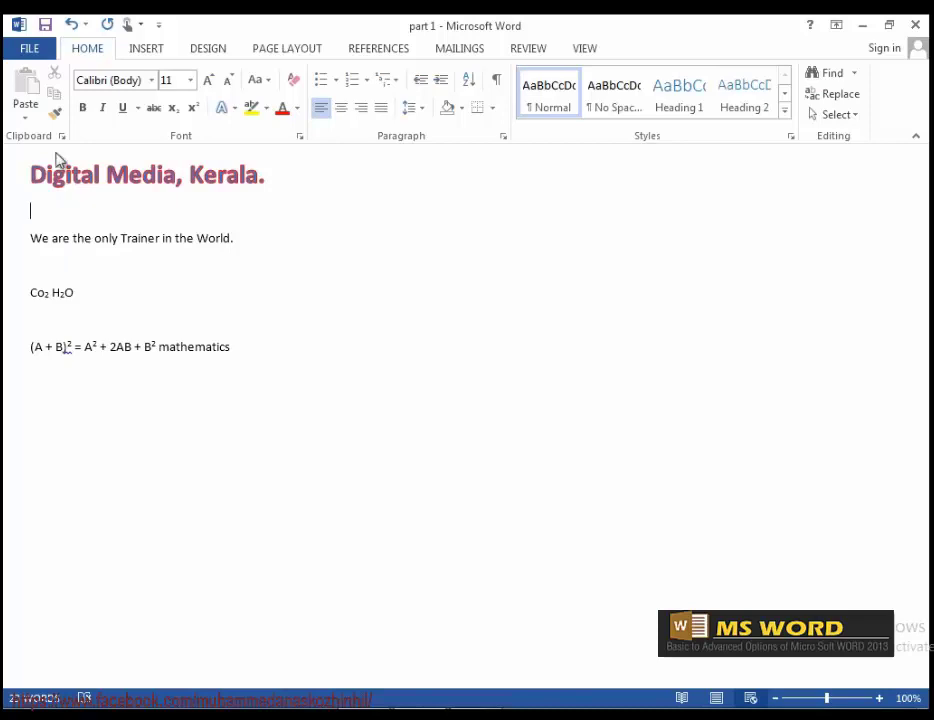
# Close the document without saving its changes and reopen "part 1" from the recent documents.
pyautogui.click(36, 52)
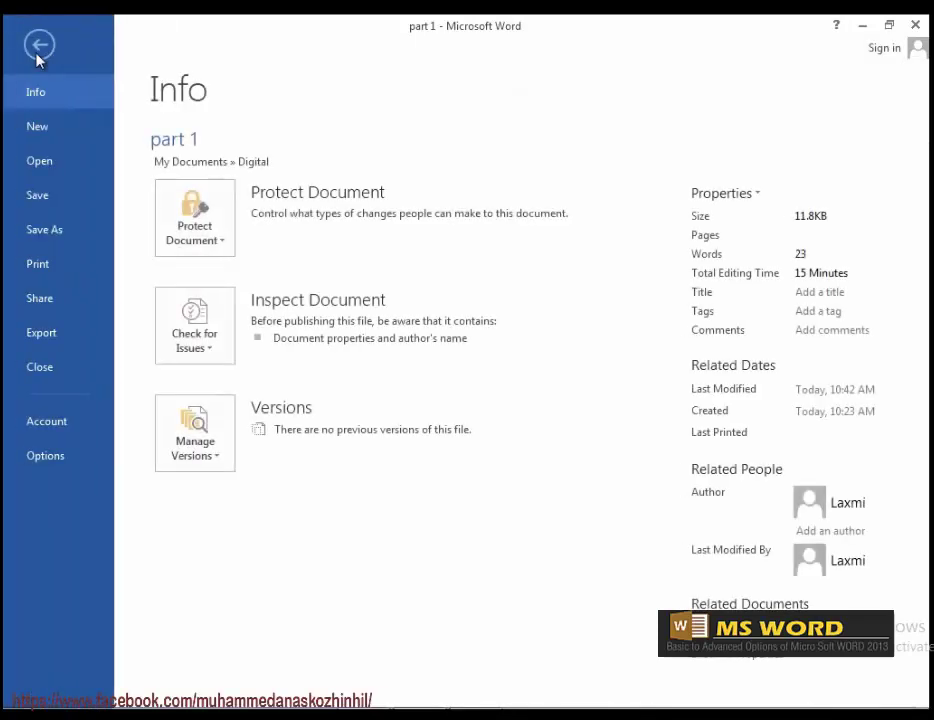
pyautogui.press('Escape')
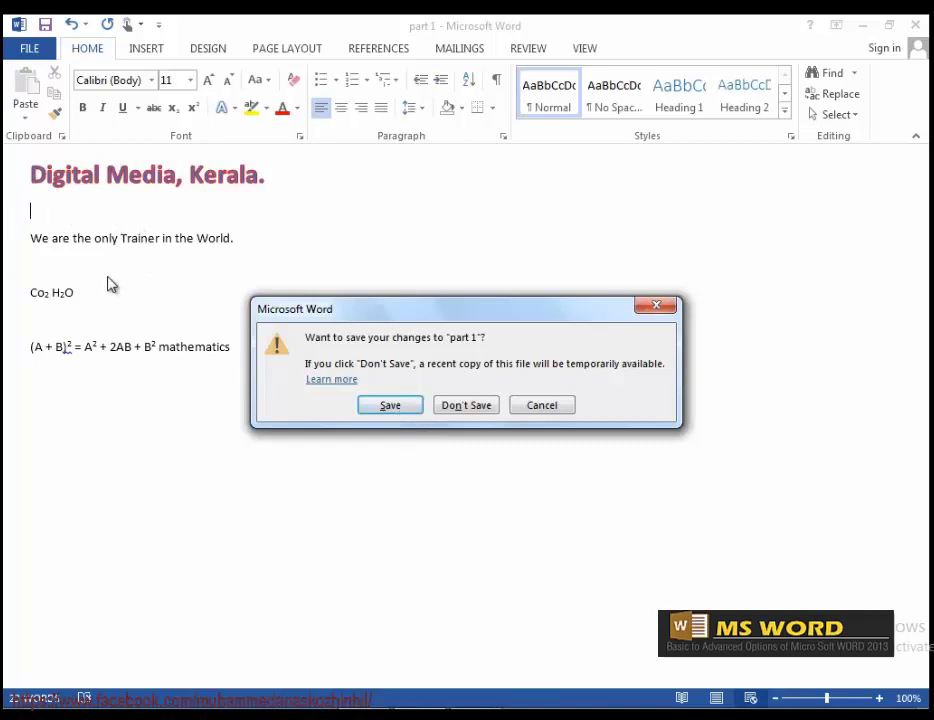
pyautogui.click(477, 410)
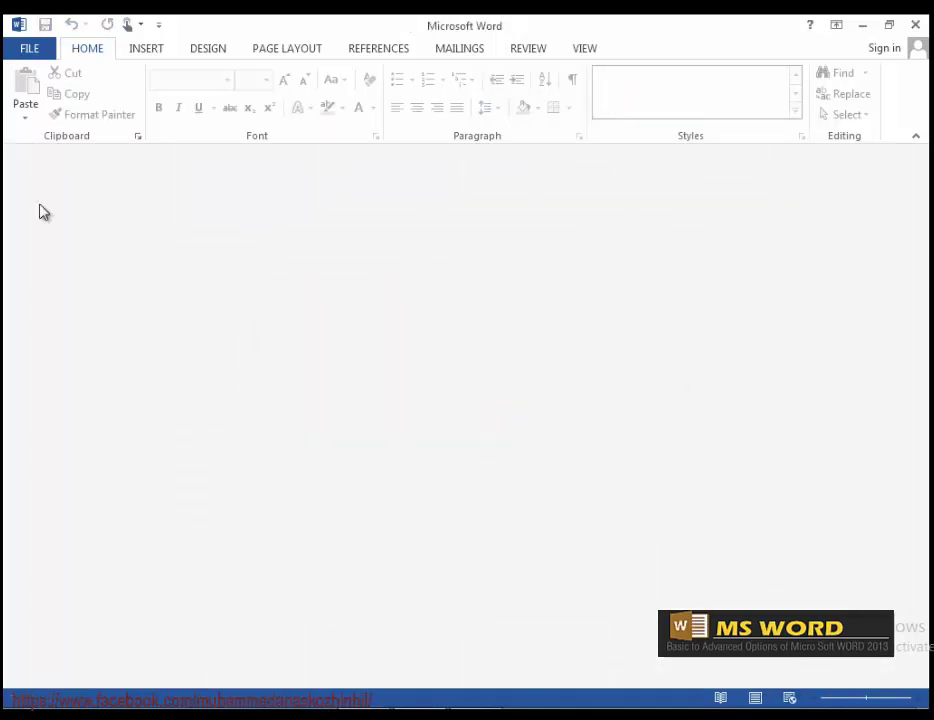
pyautogui.click(32, 49)
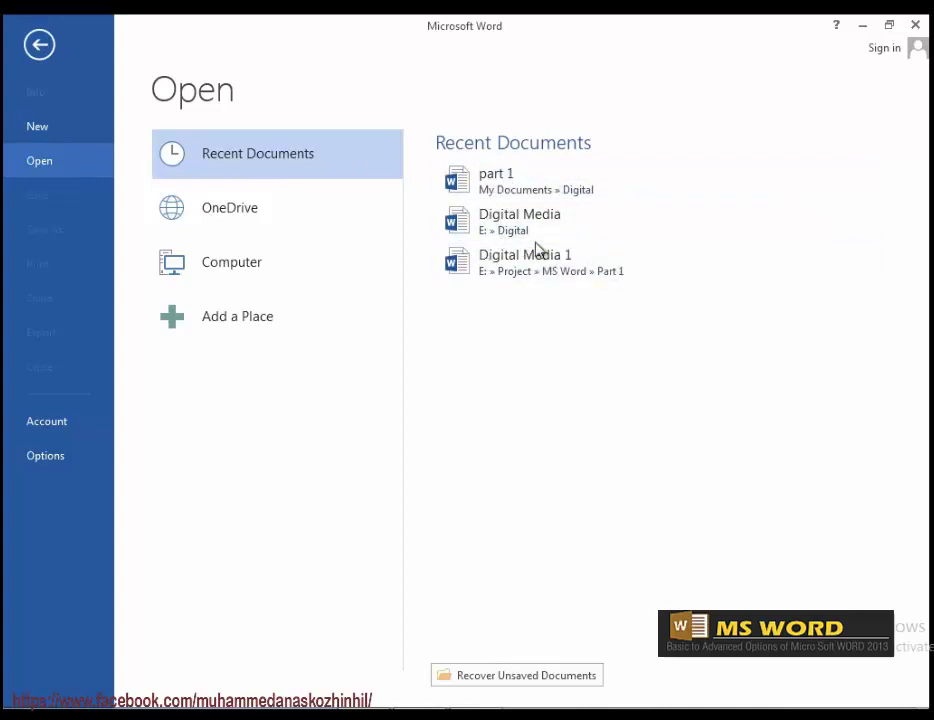
pyautogui.click(521, 190)
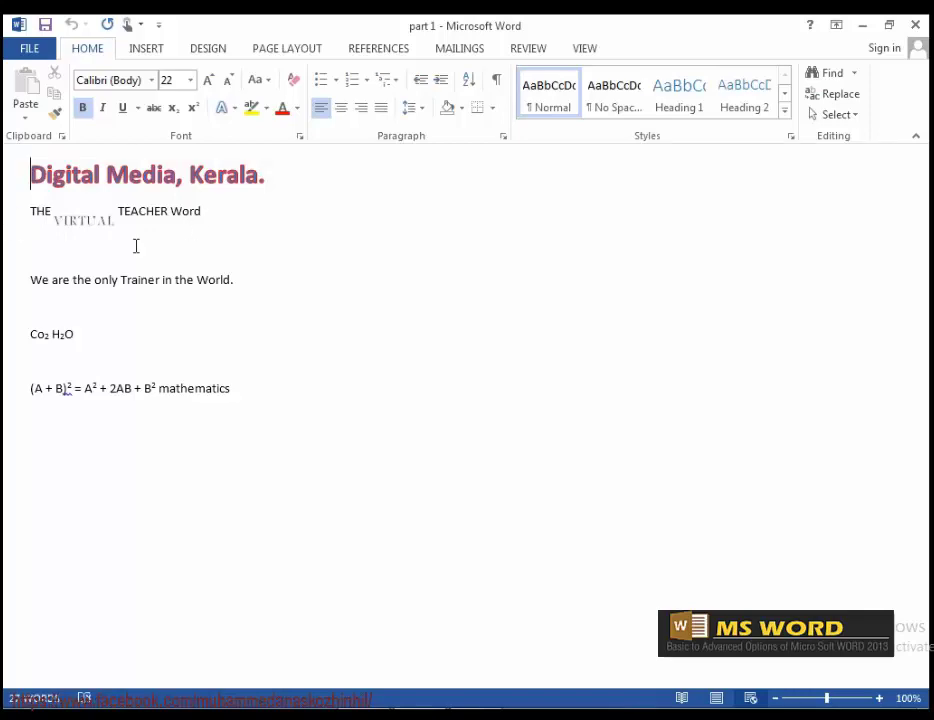
# Close the document and reopen "part 1" by browsing to the Digital folder in the Documents library.
pyautogui.click(28, 50)
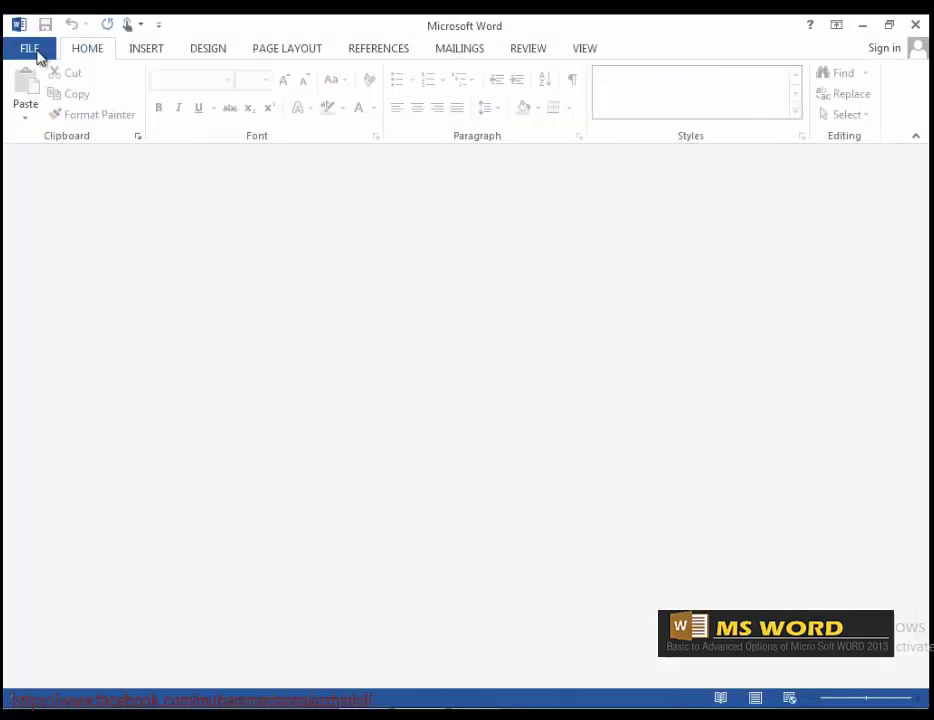
pyautogui.click(35, 52)
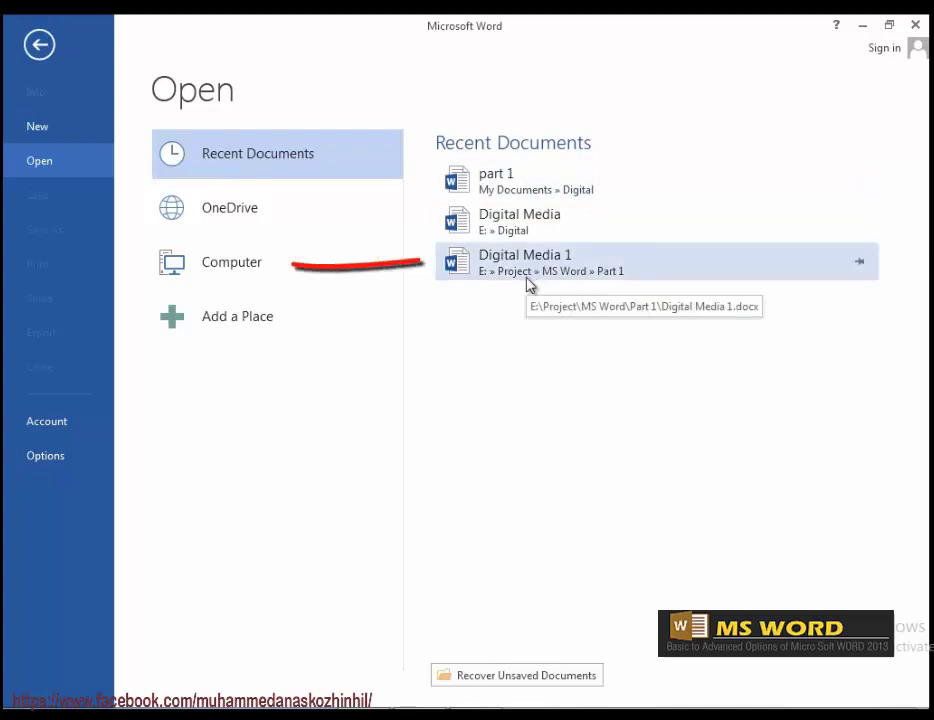
pyautogui.click(224, 271)
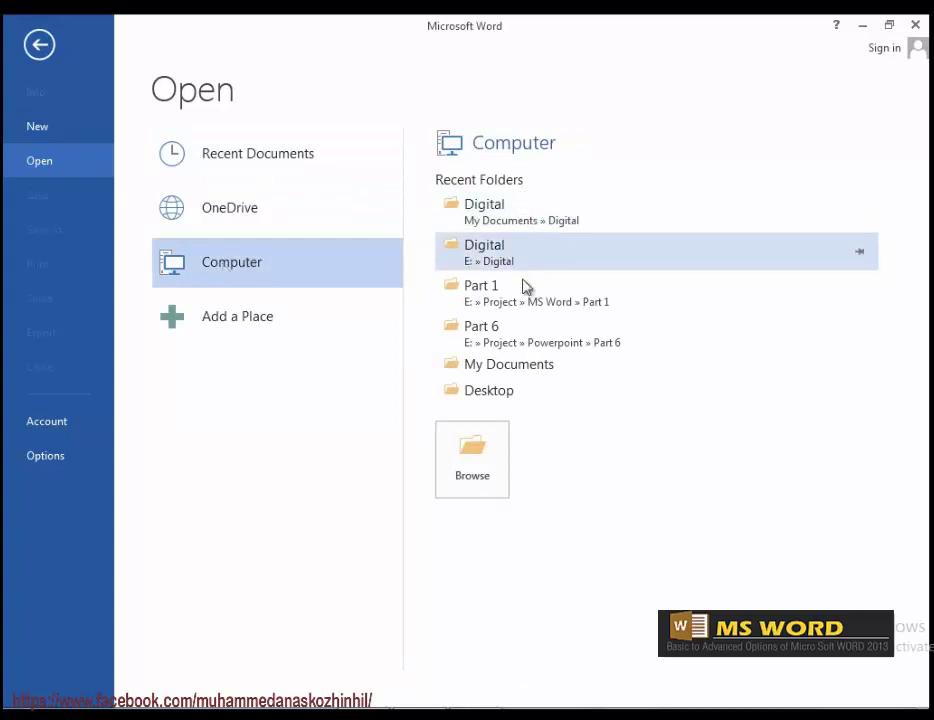
pyautogui.click(480, 452)
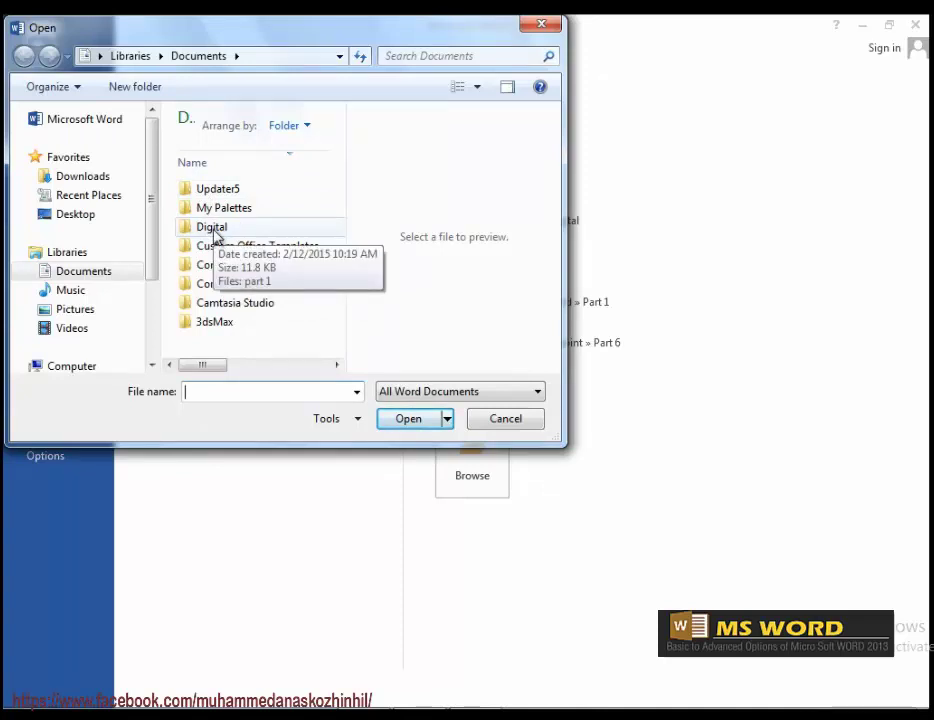
pyautogui.doubleClick(212, 228)
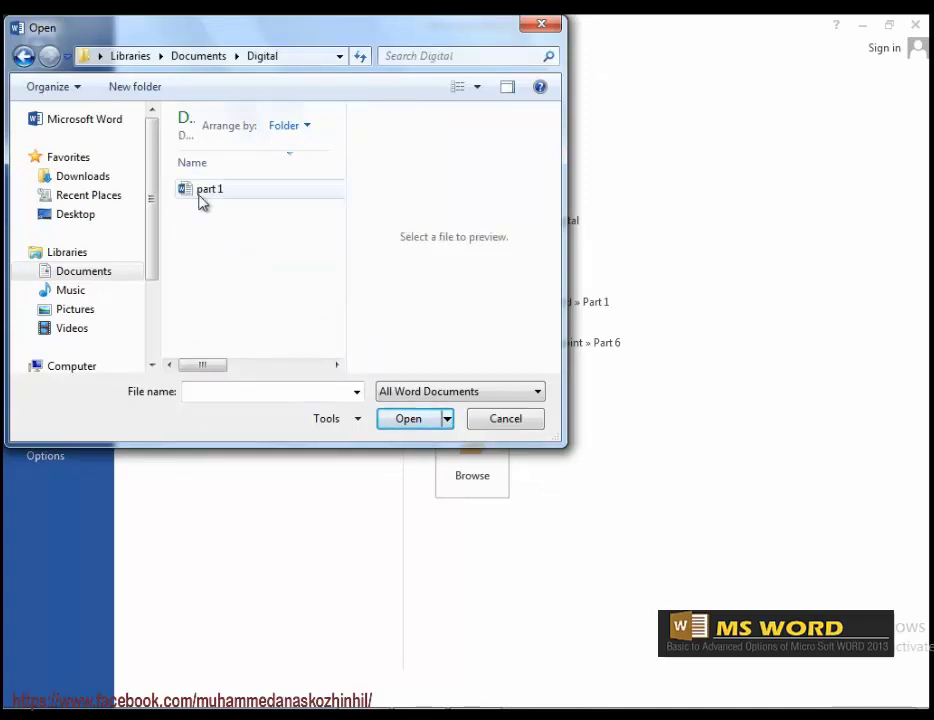
pyautogui.click(203, 196)
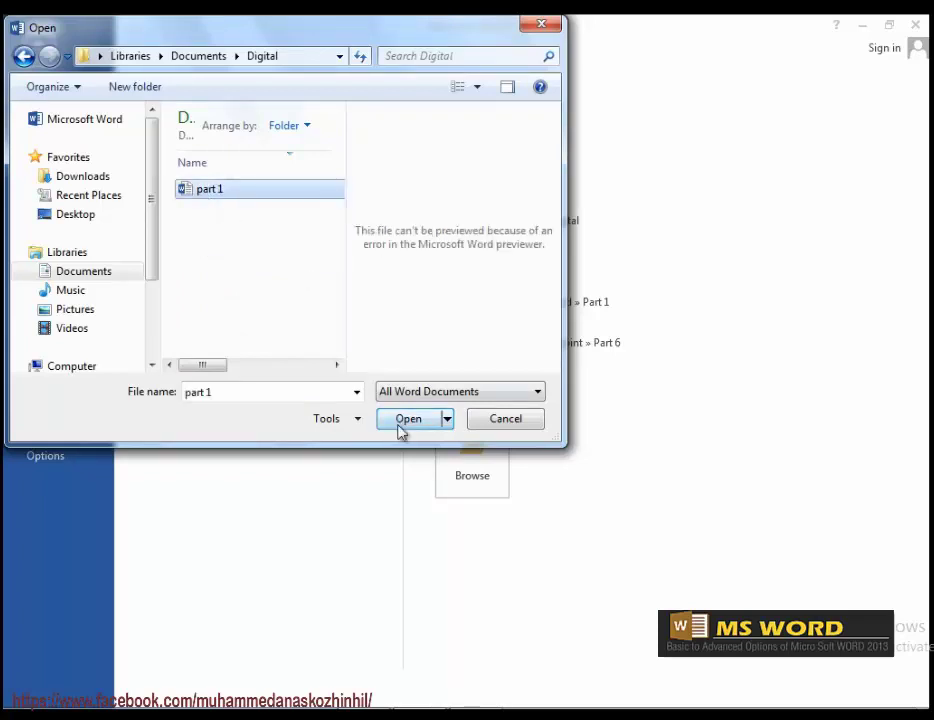
pyautogui.doubleClick(207, 193)
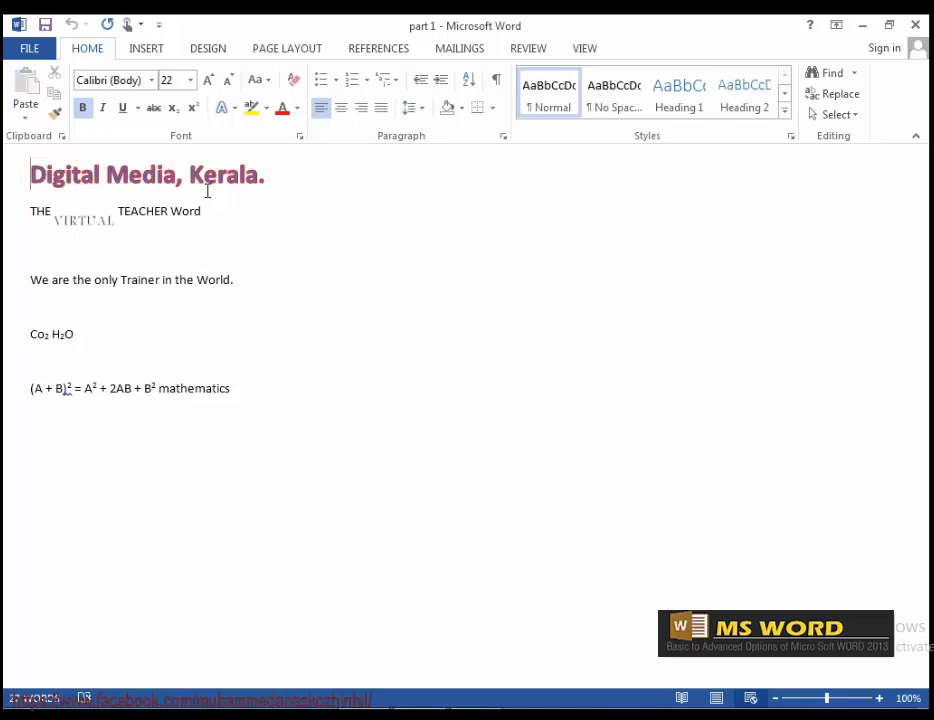
# Save a copy of the document as "part 1" in the Digital folder on New Volume (E:).
pyautogui.click(29, 48)
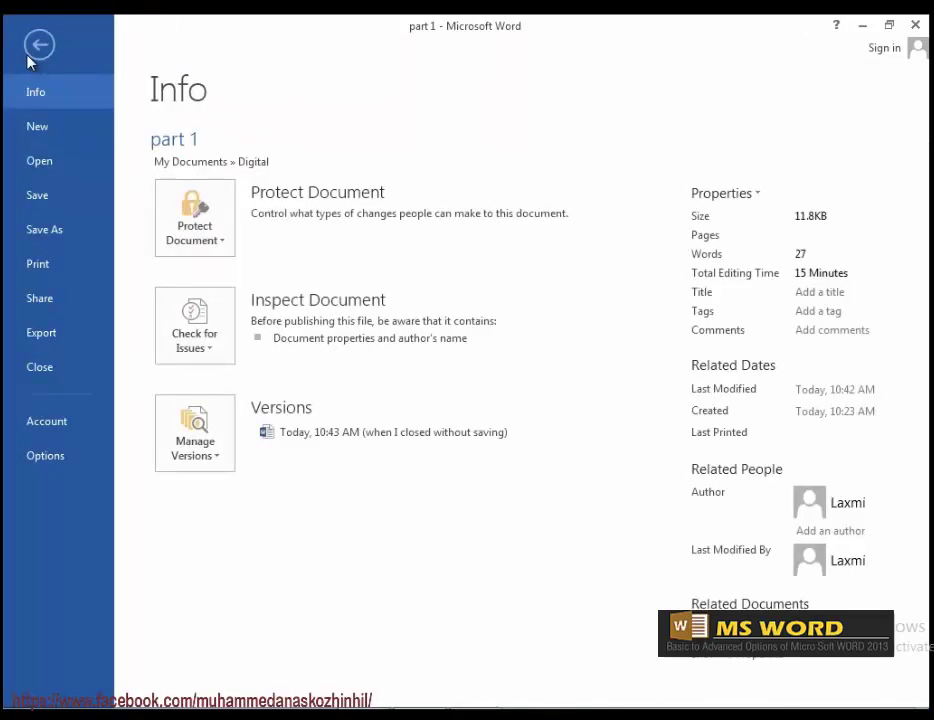
pyautogui.click(44, 230)
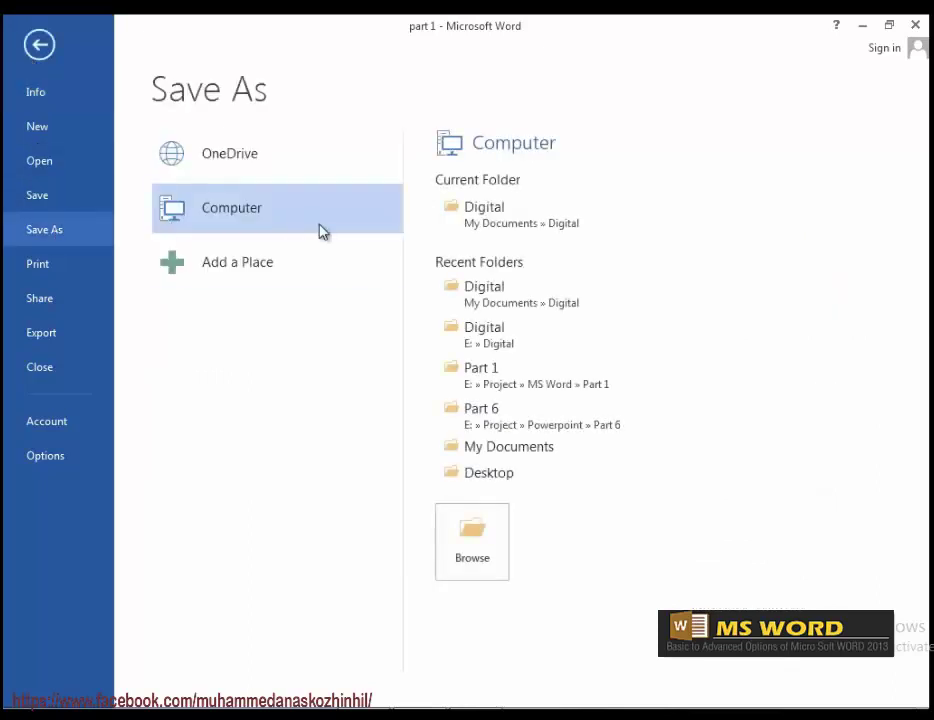
pyautogui.click(478, 536)
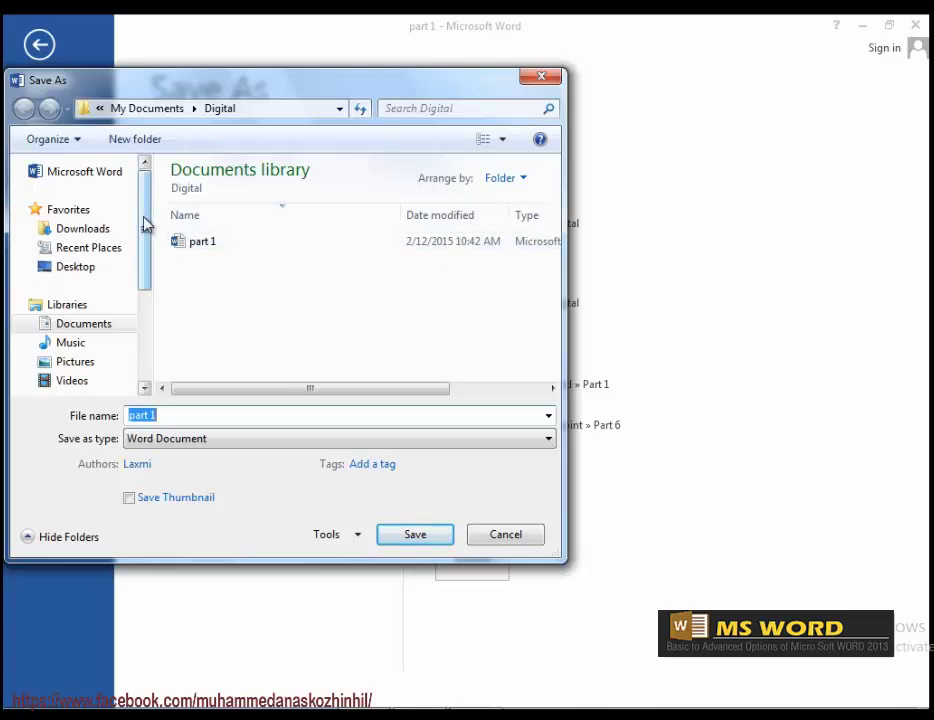
pyautogui.moveTo(144, 223); pyautogui.dragTo(151, 293)
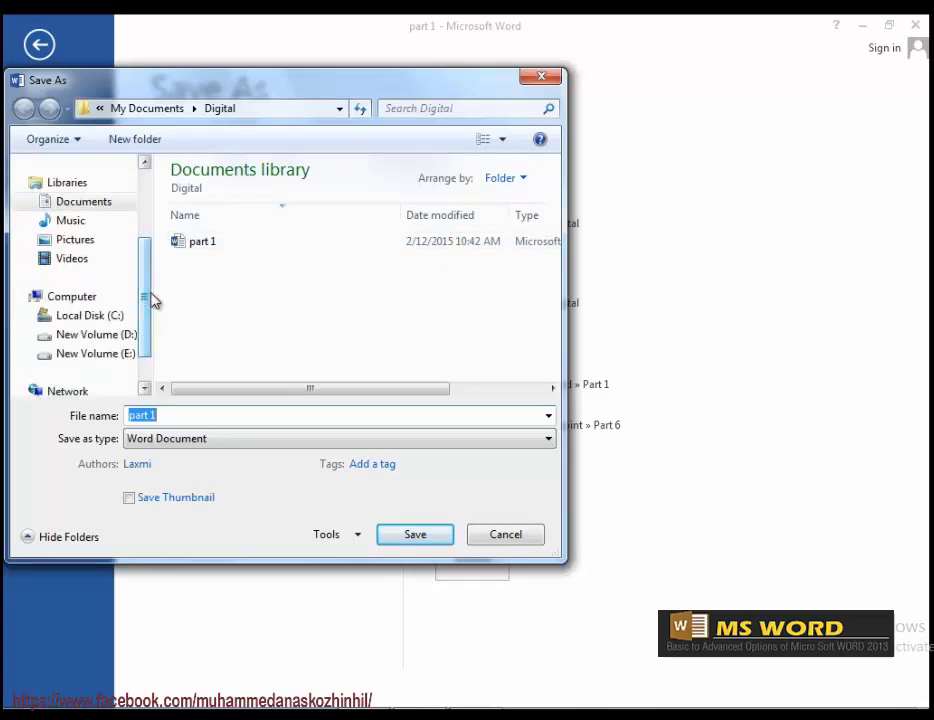
pyautogui.scroll(-1, 151, 304)
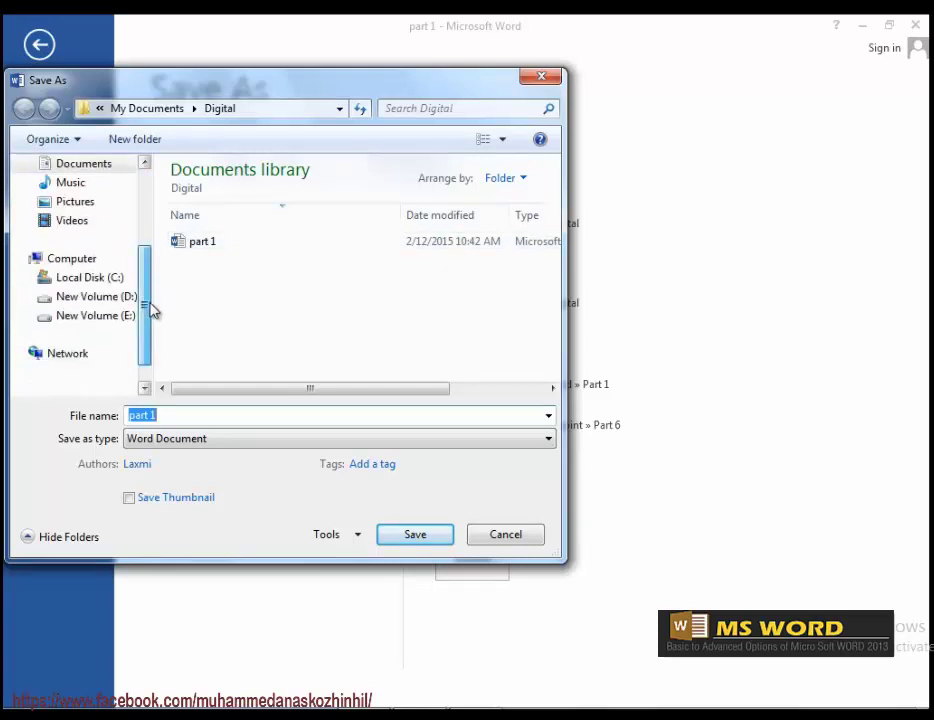
pyautogui.click(96, 298)
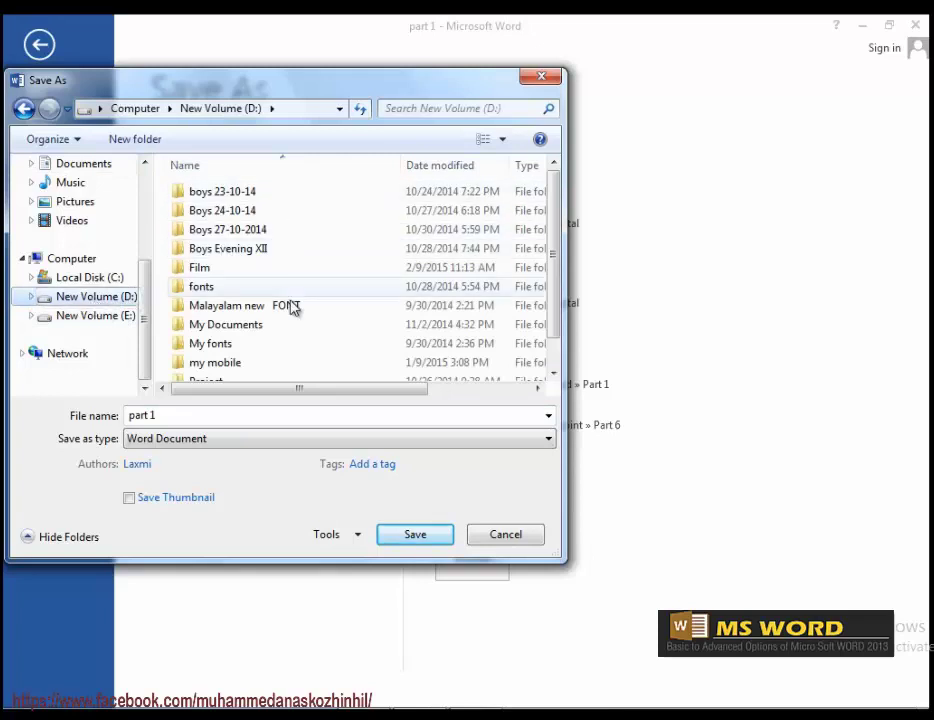
pyautogui.click(96, 318)
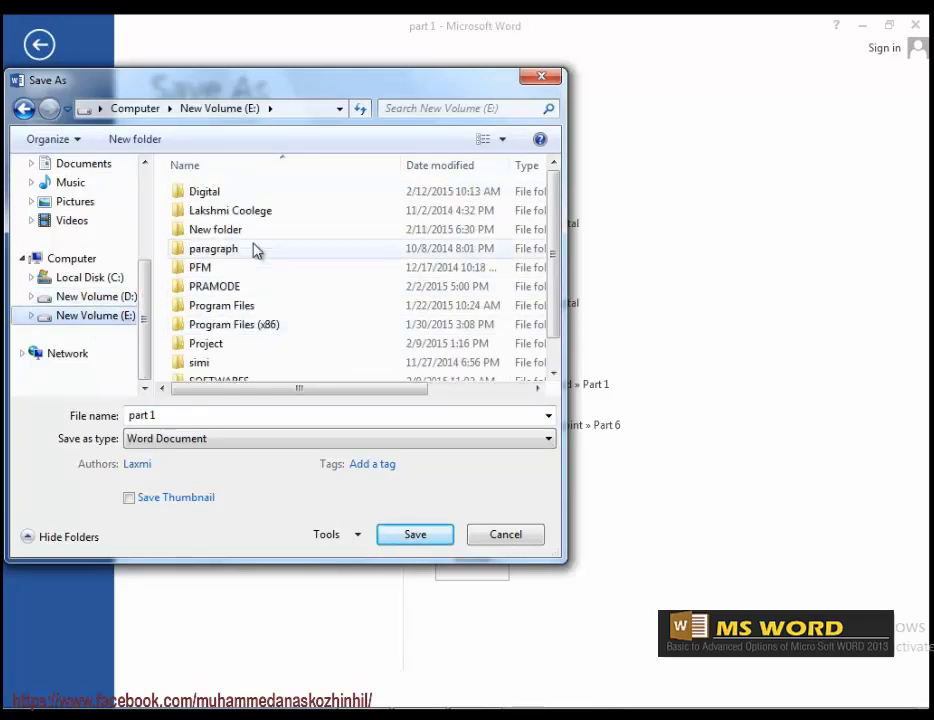
pyautogui.doubleClick(212, 200)
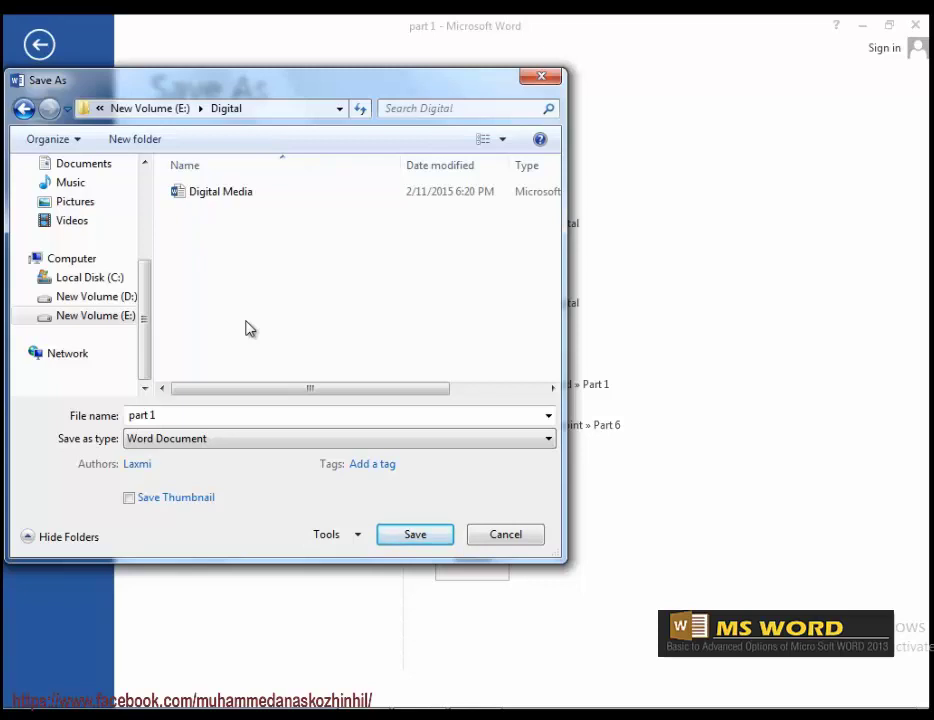
pyautogui.click(177, 415)
pyautogui.click(169, 415)
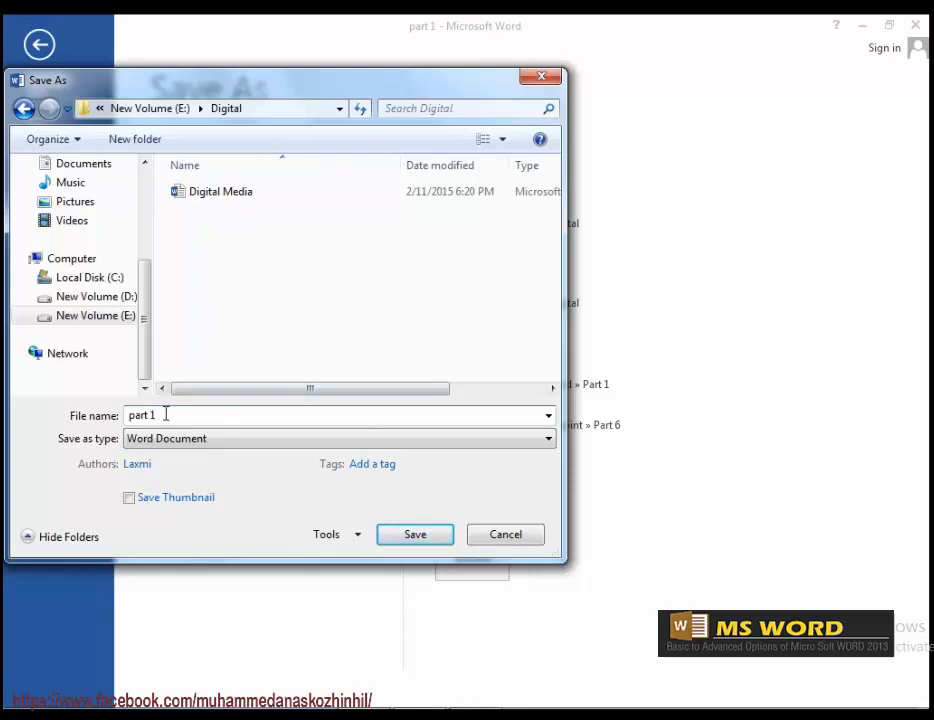
pyautogui.click(426, 541)
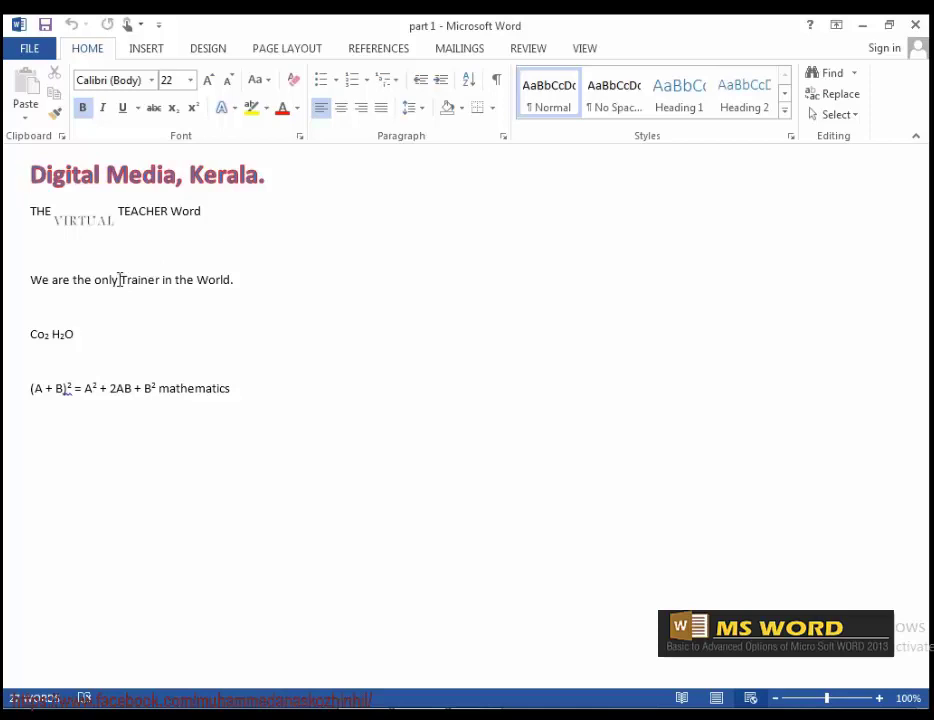
# Cut "Word" from the end of the TEACHER line and paste it before "Trainer" in the sentence below.
pyautogui.click(120, 280)
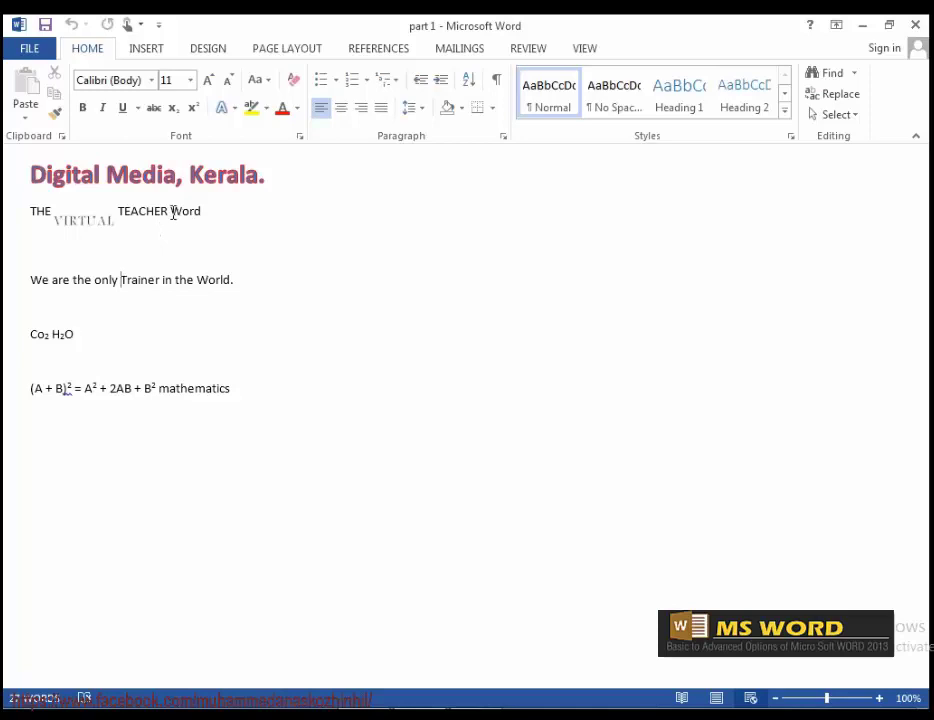
pyautogui.click(176, 212)
pyautogui.moveTo(178, 212); pyautogui.dragTo(204, 213)
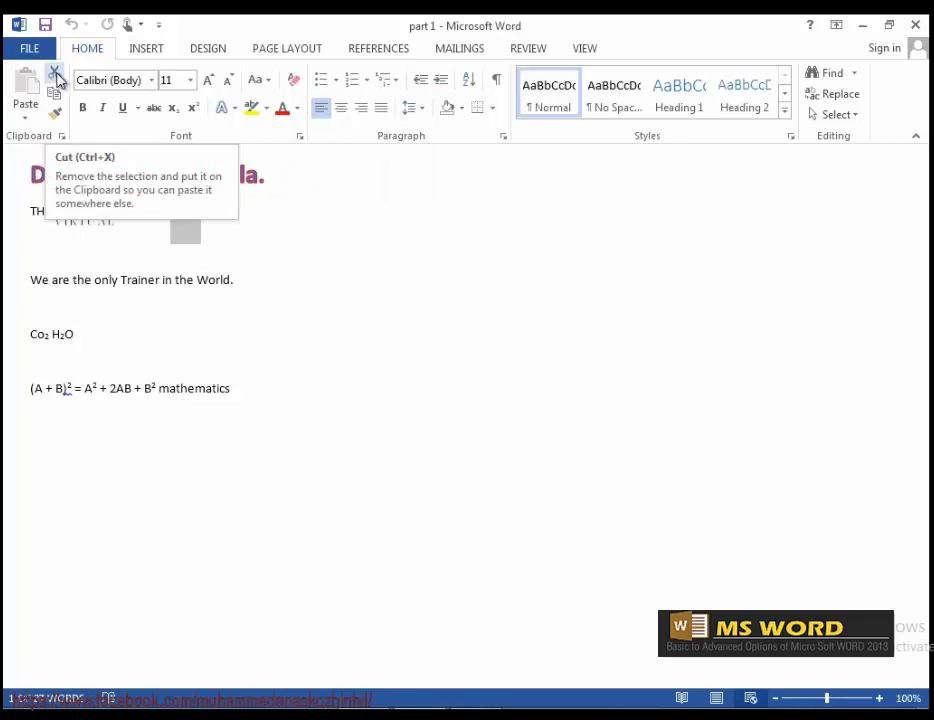
pyautogui.hotkey('ctrl', 'x')
pyautogui.click(55, 76)
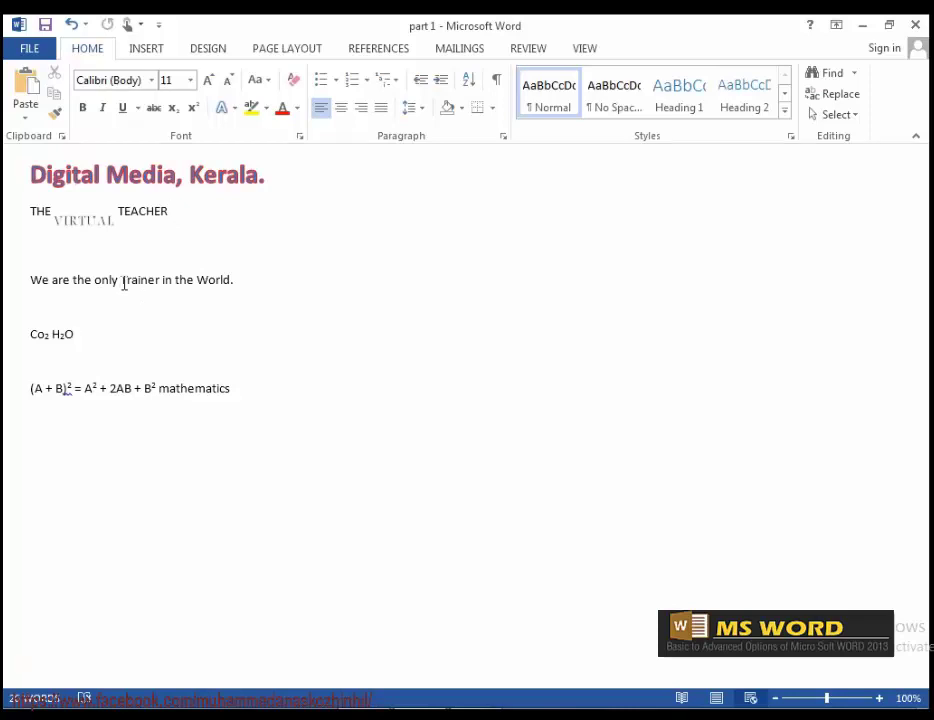
pyautogui.click(119, 280)
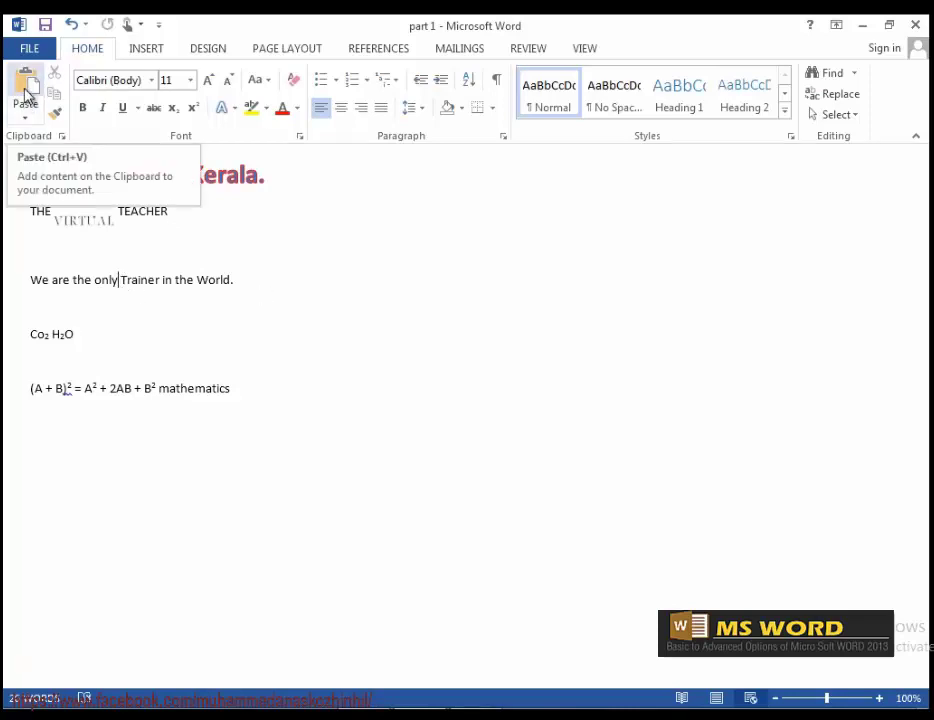
pyautogui.hotkey('ctrl', 'v')
pyautogui.click(26, 92)
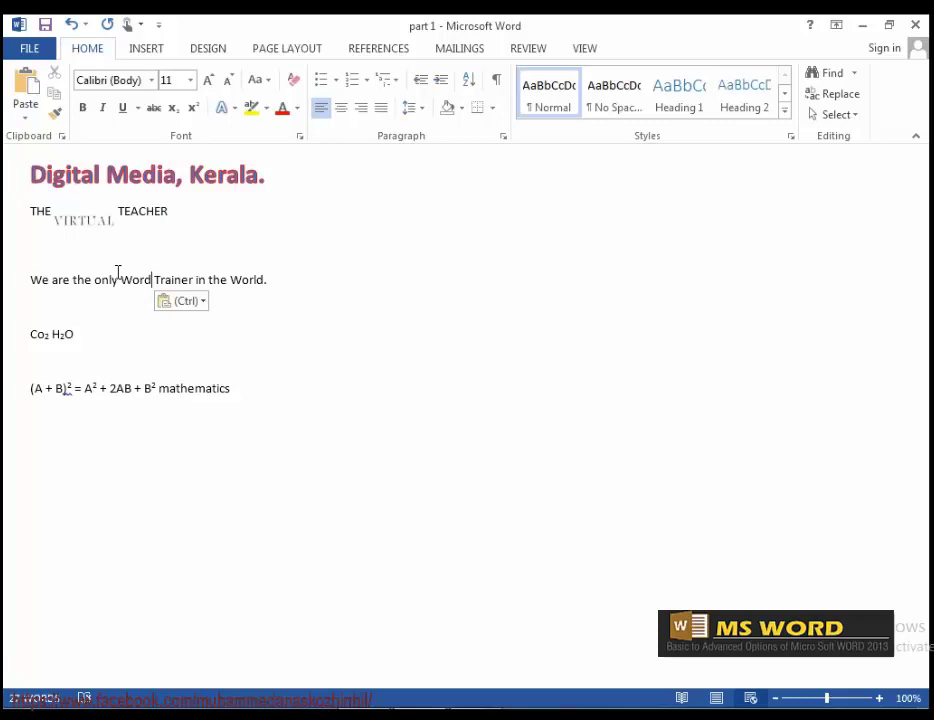
# Paste "Word" at the ends of the mathematics line and the chemical formula line, and undo both pastes.
pyautogui.click(269, 398)
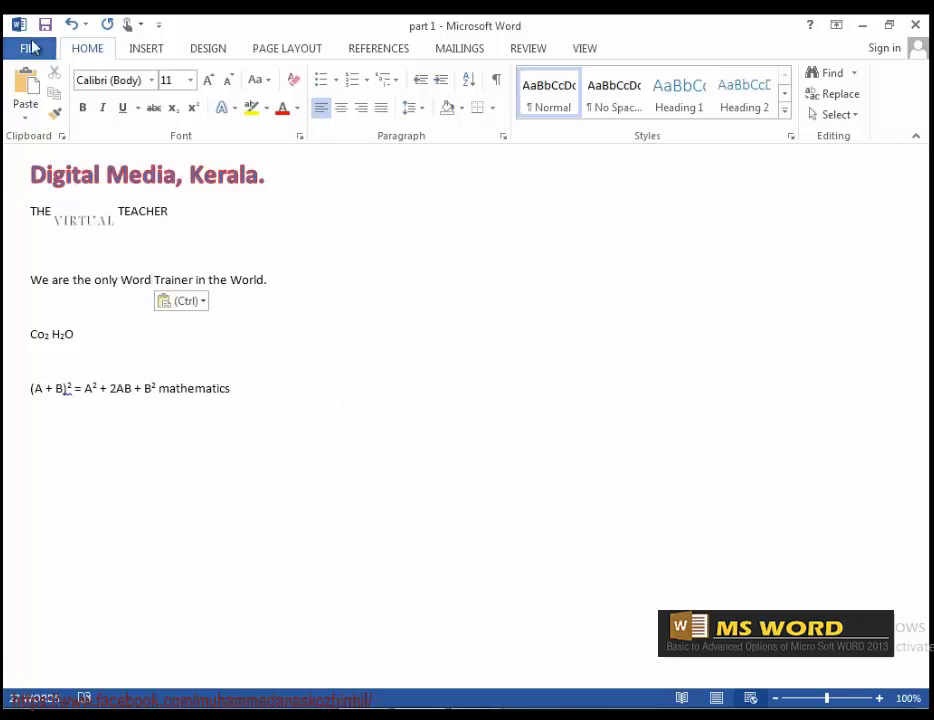
pyautogui.click(25, 85)
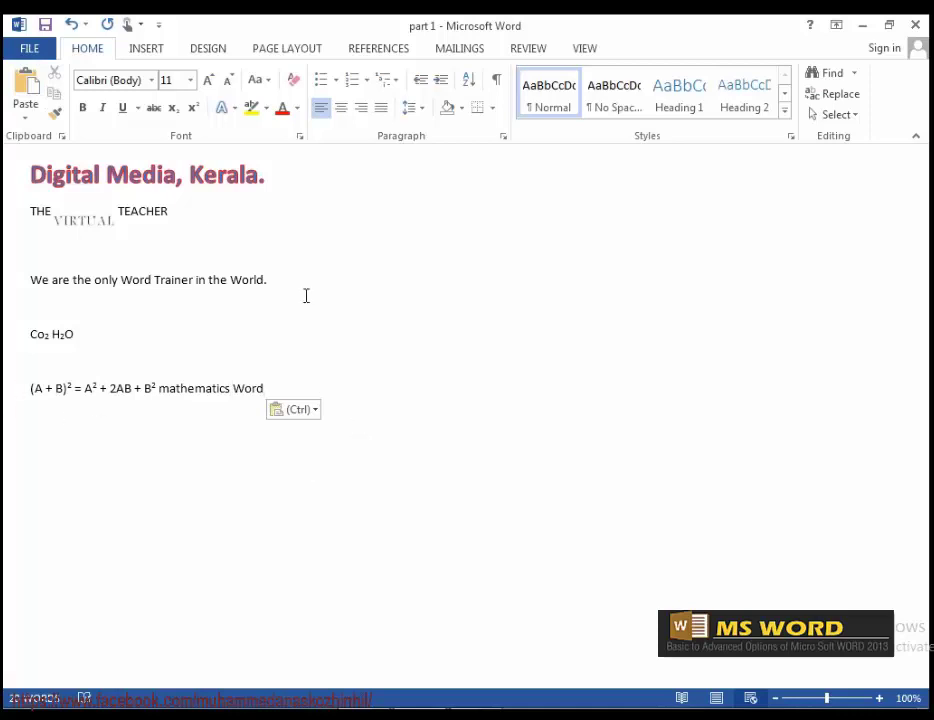
pyautogui.click(121, 332)
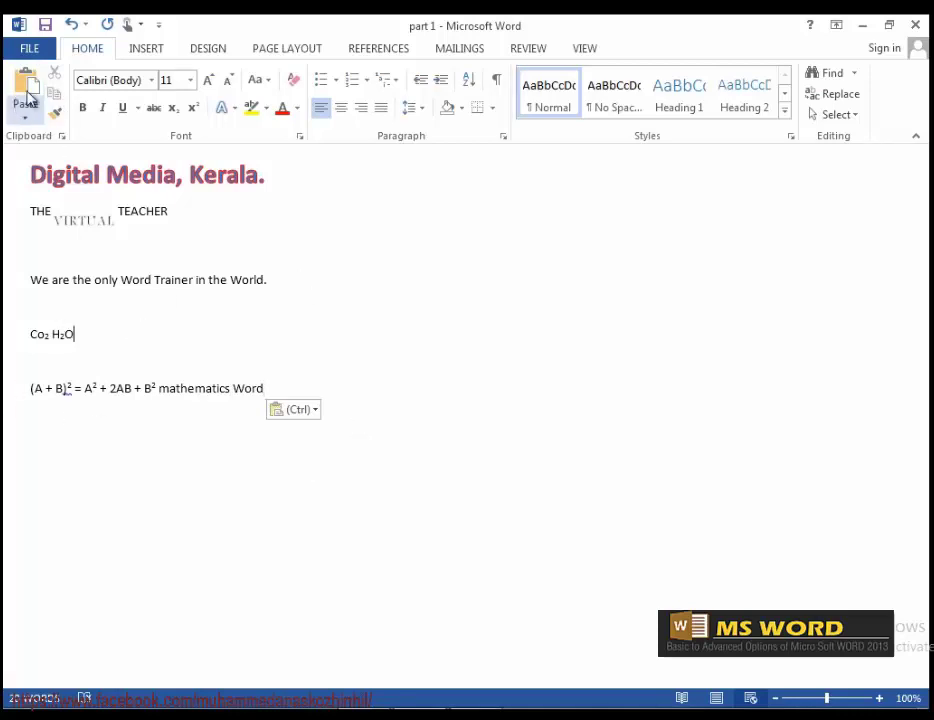
pyautogui.click(28, 95)
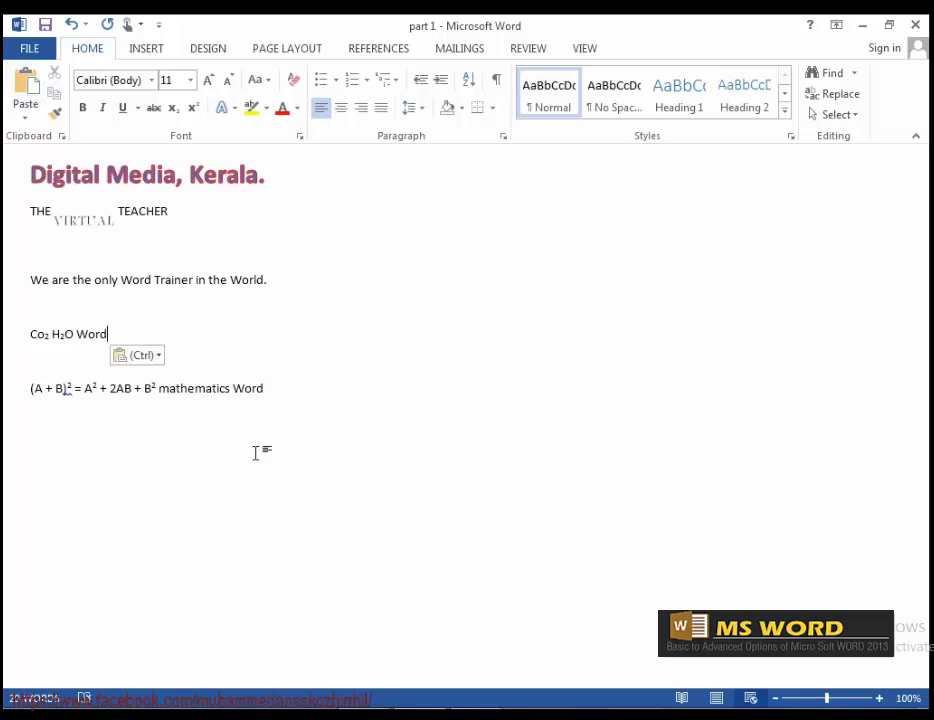
pyautogui.hotkey('ctrl', 'z')
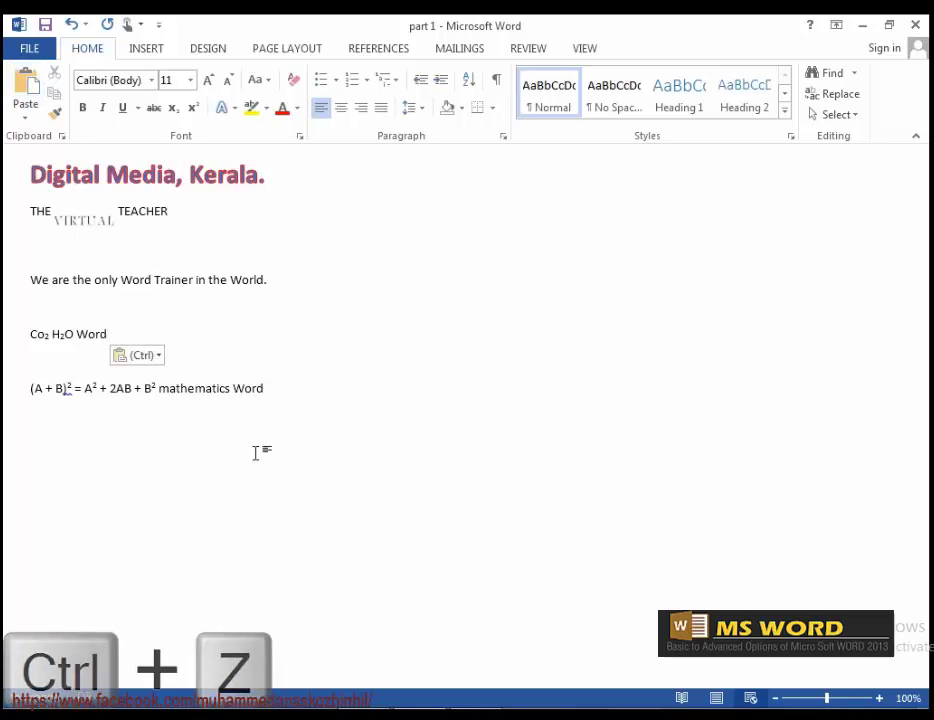
pyautogui.hotkey('ctrl', 'z')
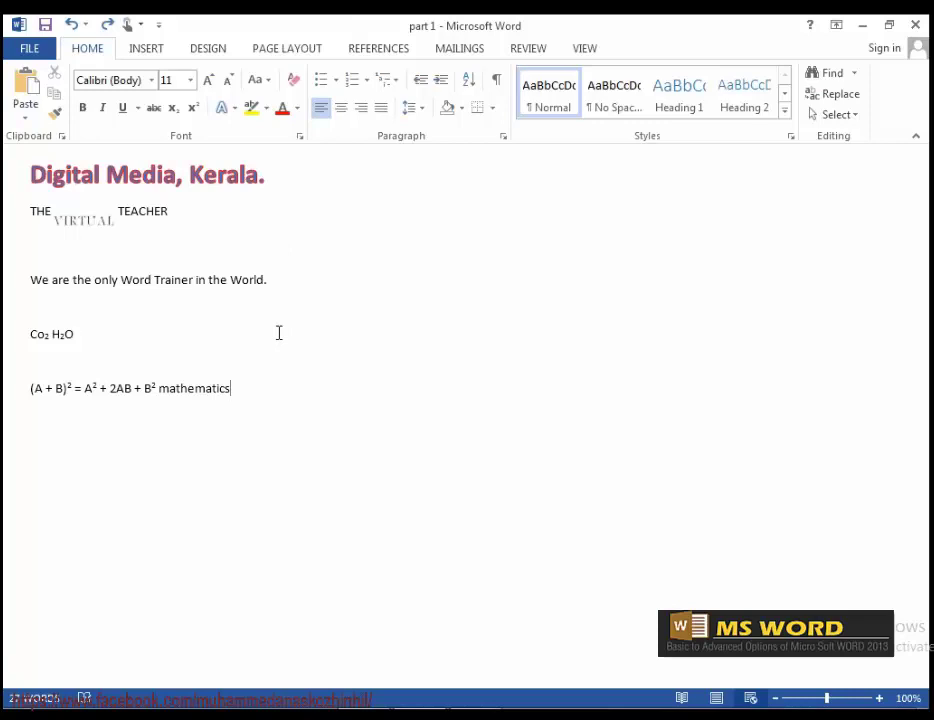
# Copy "Kerala" from the heading and paste it at the ends of the chemical formula line and the mathematics line.
pyautogui.moveTo(190, 176); pyautogui.dragTo(263, 178)
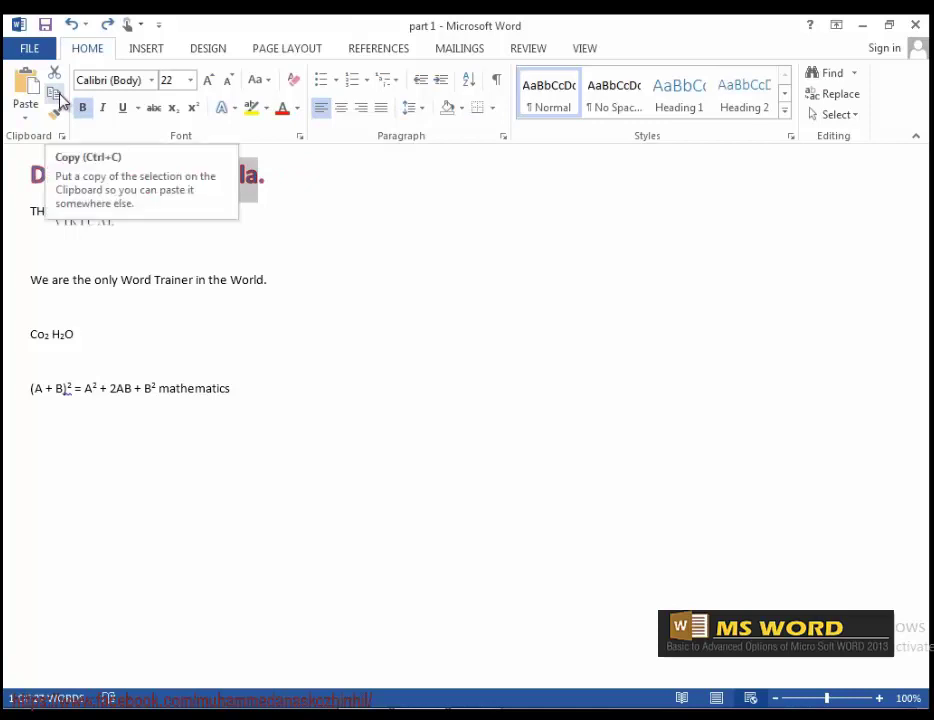
pyautogui.hotkey('ctrl', 'c')
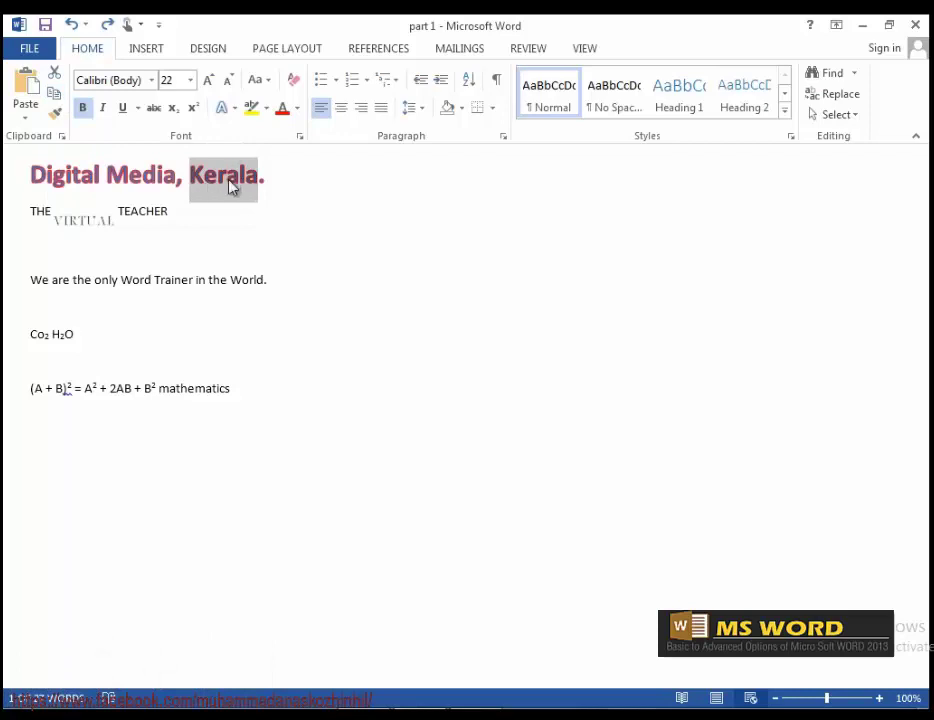
pyautogui.click(98, 331)
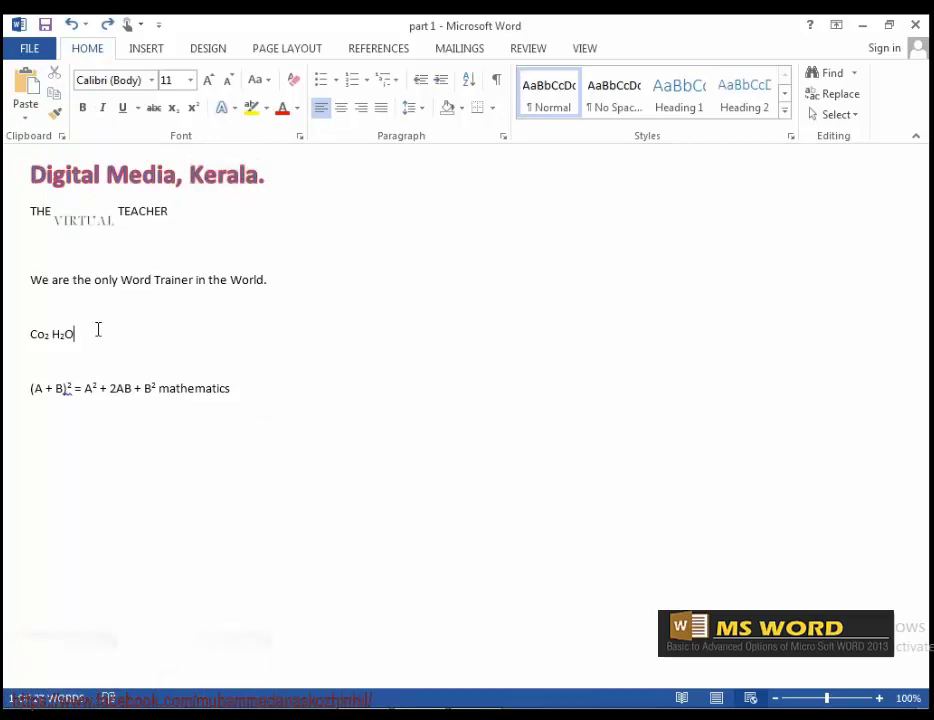
pyautogui.hotkey('ctrl', 'v')
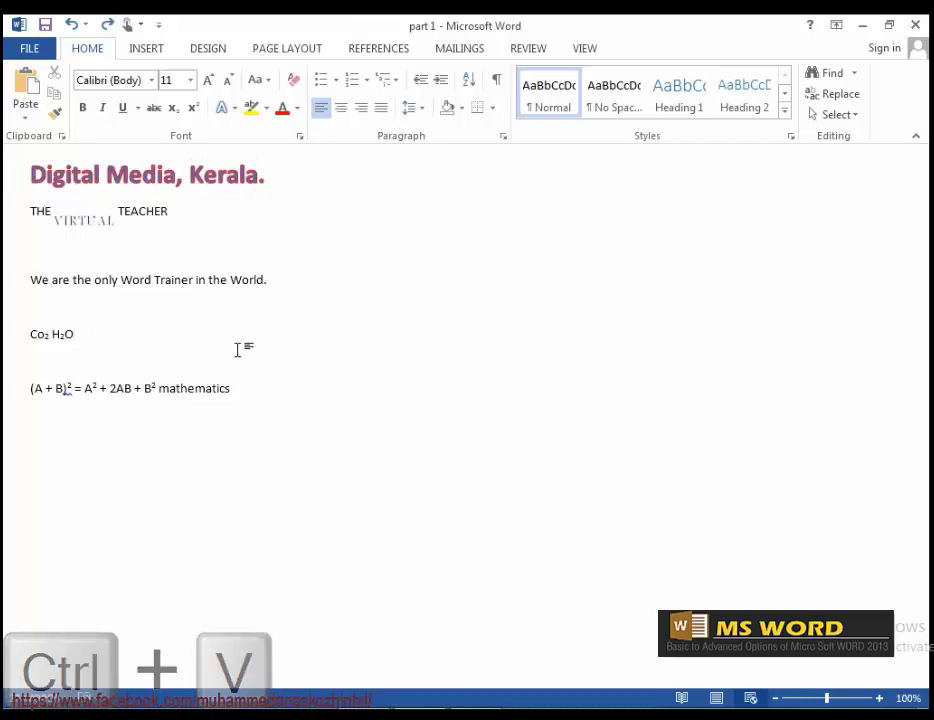
pyautogui.click(27, 86)
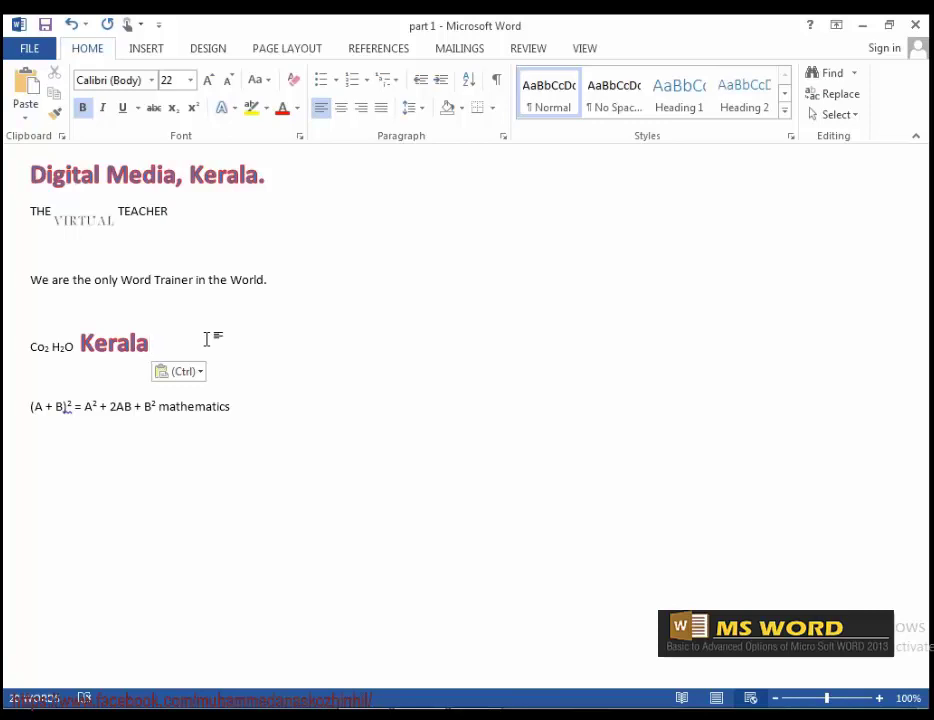
pyautogui.click(286, 405)
pyautogui.hotkey('ctrl', 'v')
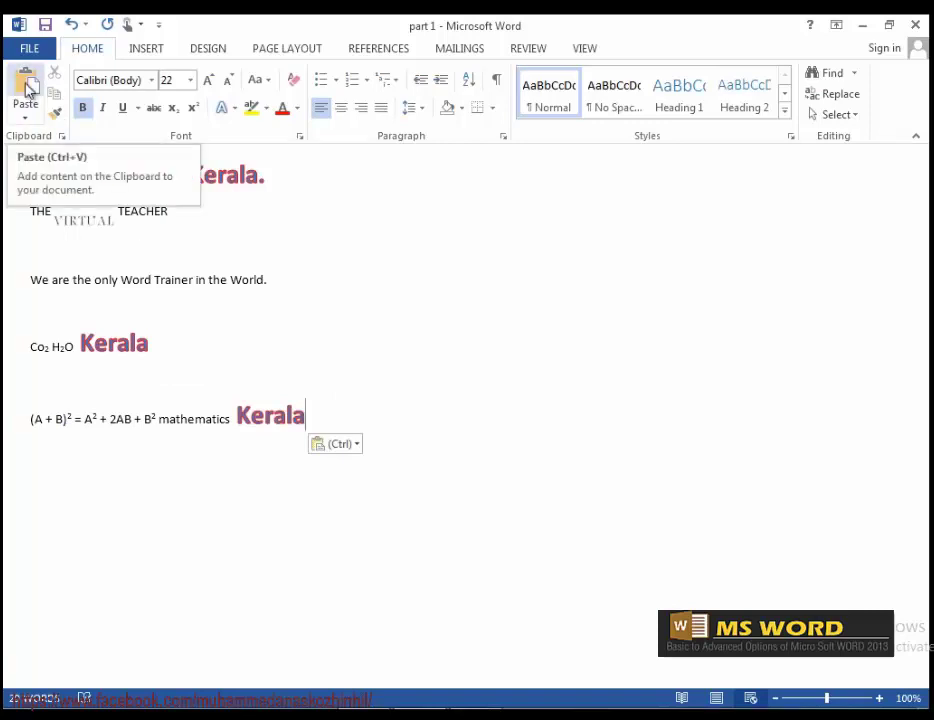
pyautogui.hotkey('ctrl', 'z')
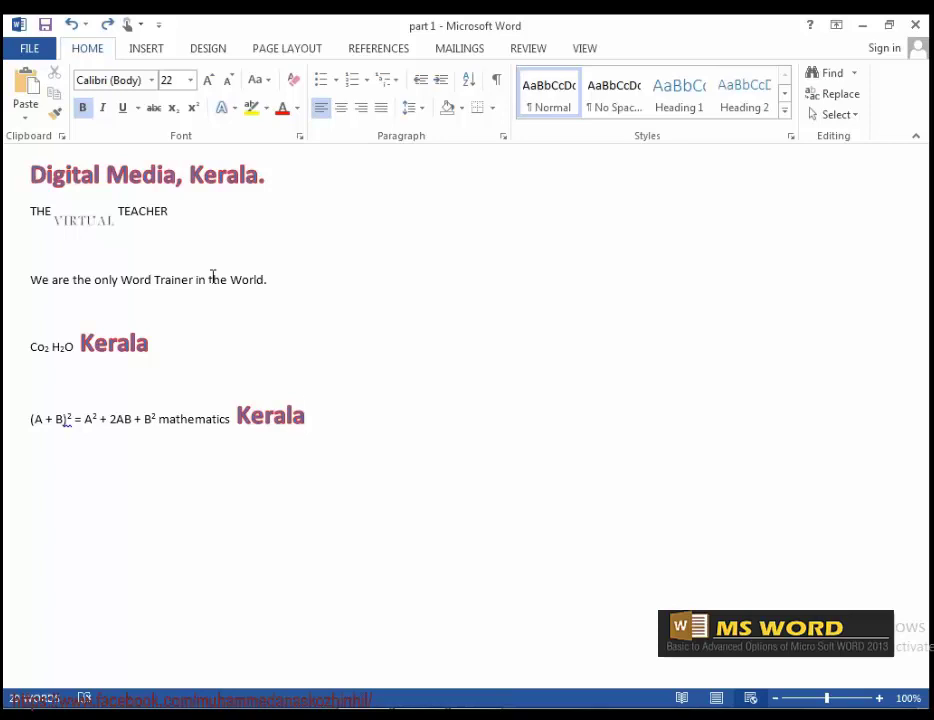
# Format the sentence "We are the only Word Trainer in the World." in Batang at size 36.
pyautogui.moveTo(27, 277); pyautogui.dragTo(270, 283)
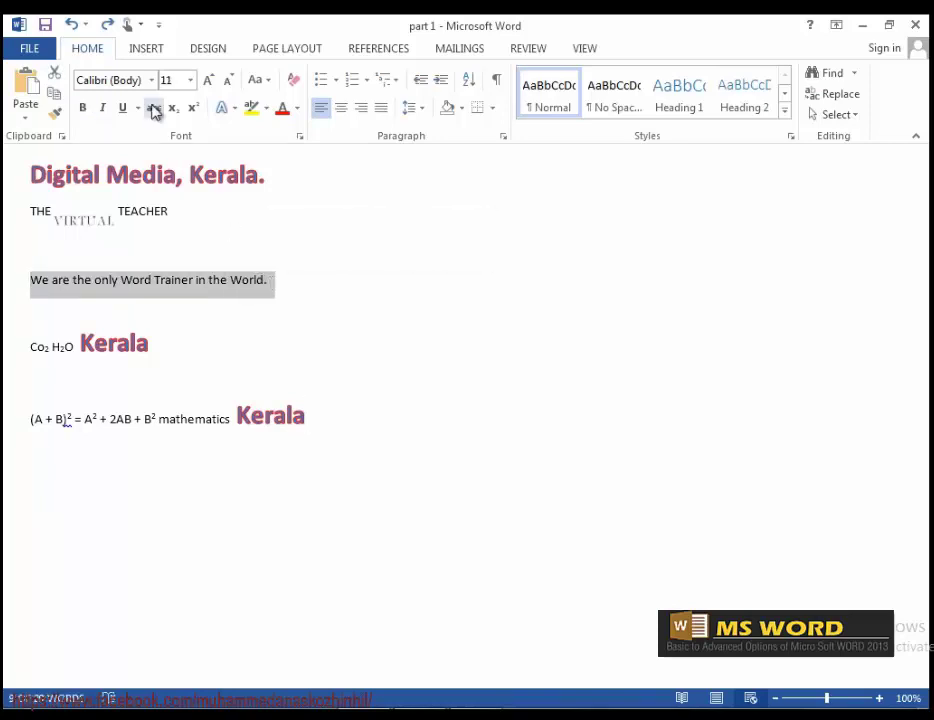
pyautogui.click(151, 82)
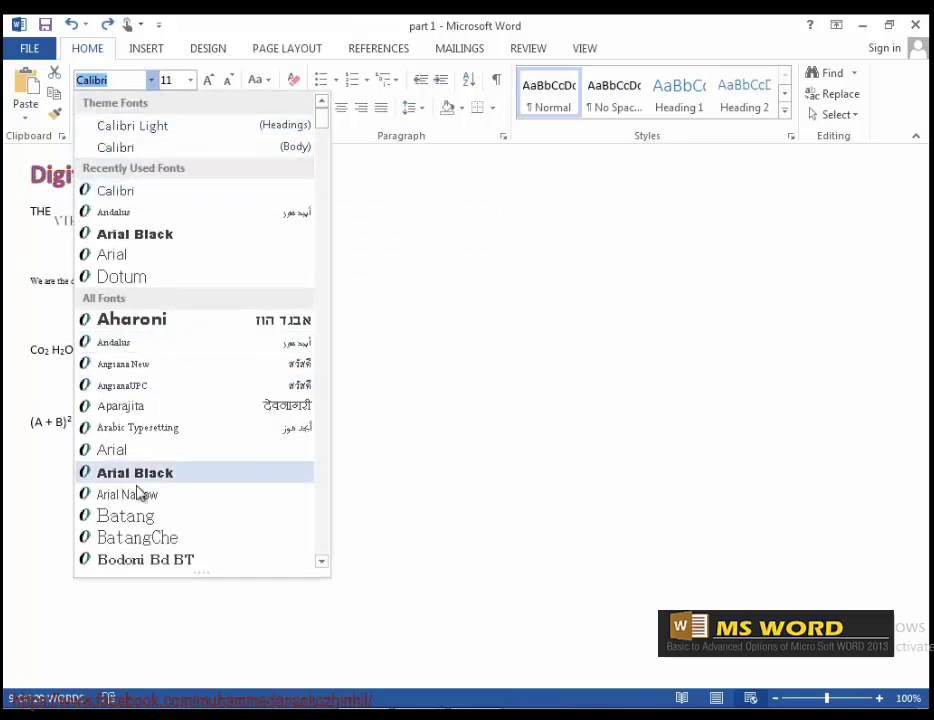
pyautogui.click(135, 517)
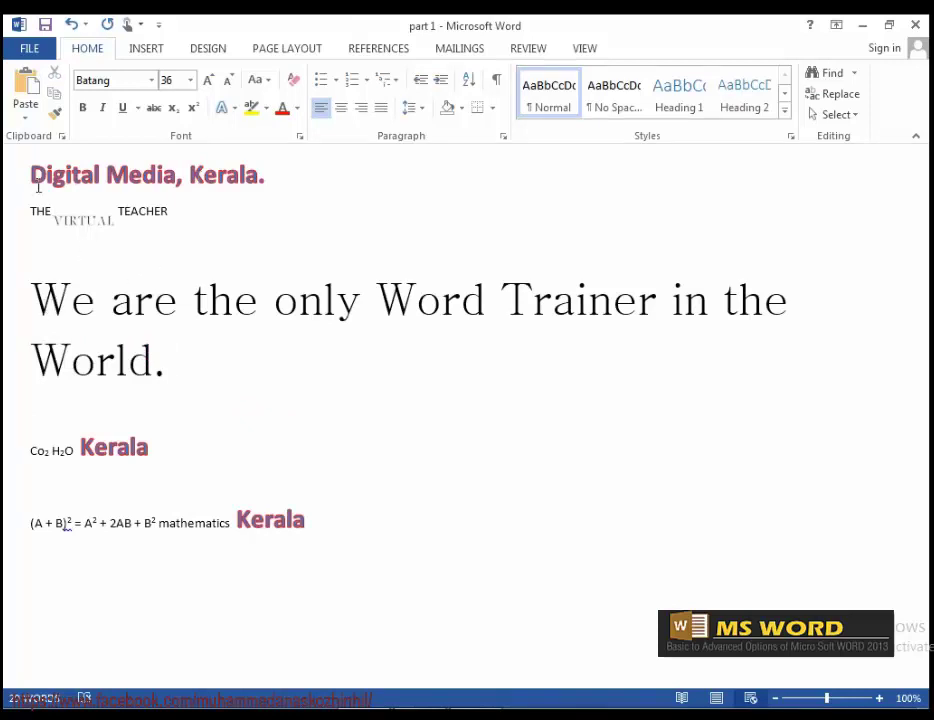
# Copy the formatting of the "Digital Media, Kerala." heading onto "We are the only" with Format Painter.
pyautogui.click(31, 176)
pyautogui.moveTo(31, 176); pyautogui.dragTo(267, 180)
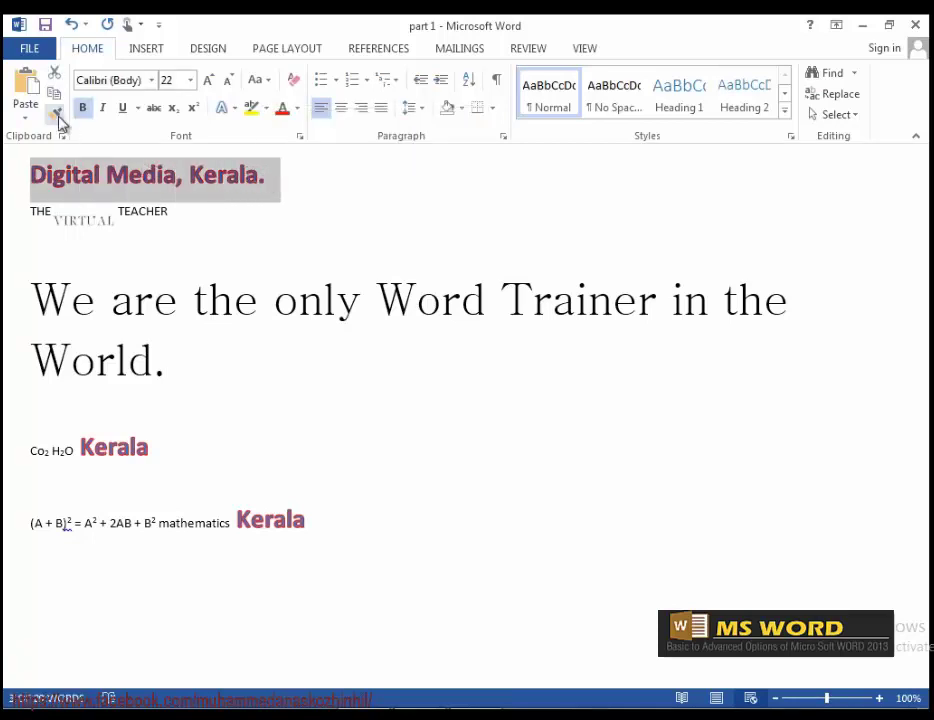
pyautogui.click(56, 114)
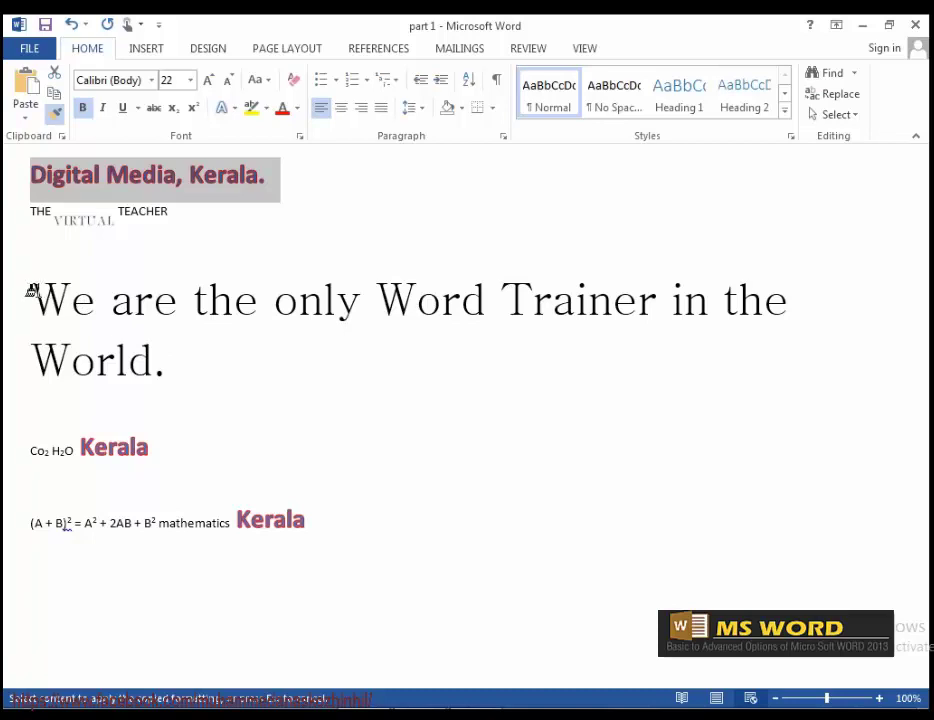
pyautogui.moveTo(32, 290); pyautogui.dragTo(312, 310)
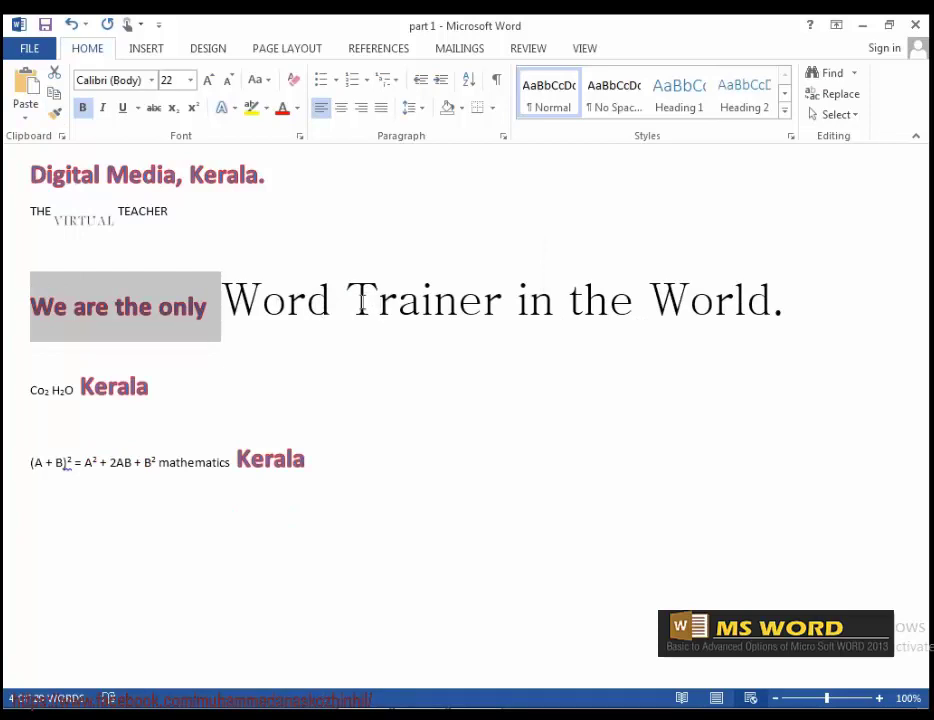
# Copy the formatting of "We are the only" onto the letters "rainer" in "Trainer" with Format Painter.
pyautogui.moveTo(347, 300); pyautogui.dragTo(509, 299)
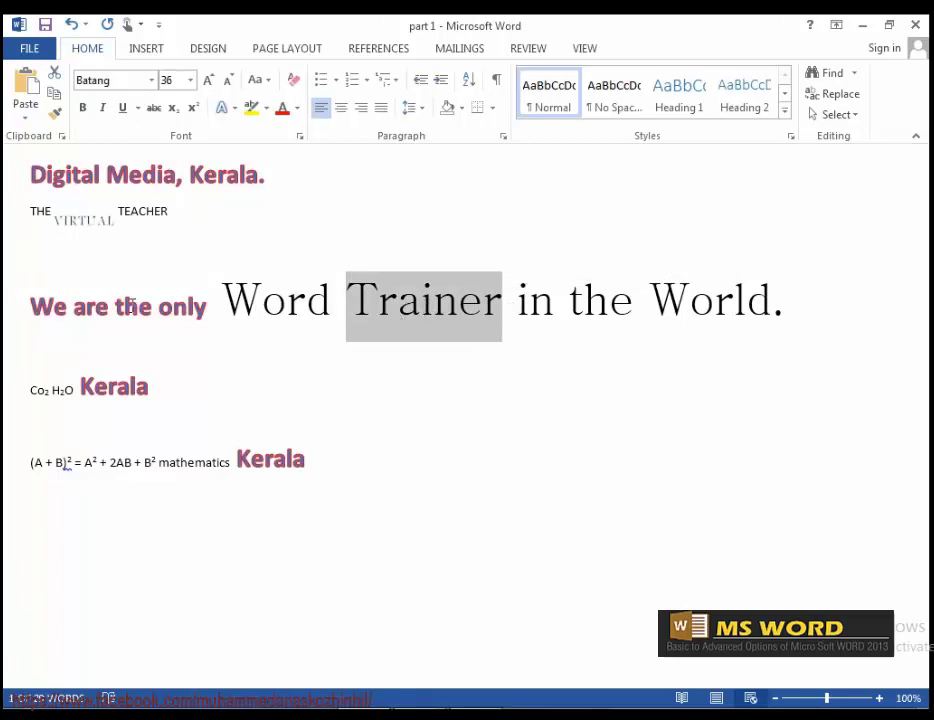
pyautogui.click(182, 320)
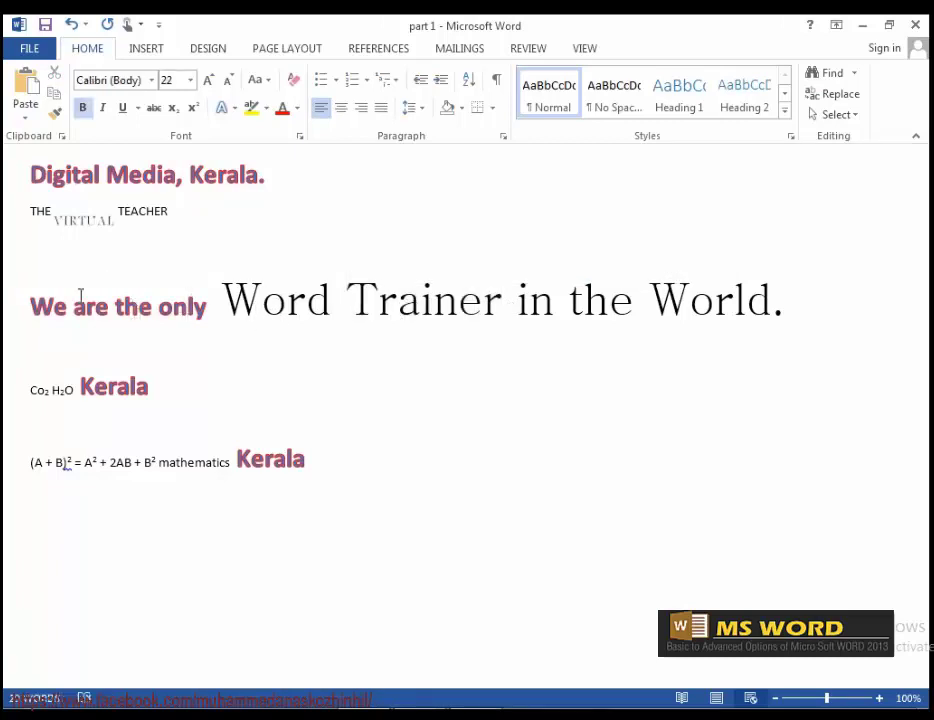
pyautogui.moveTo(28, 302); pyautogui.dragTo(219, 306)
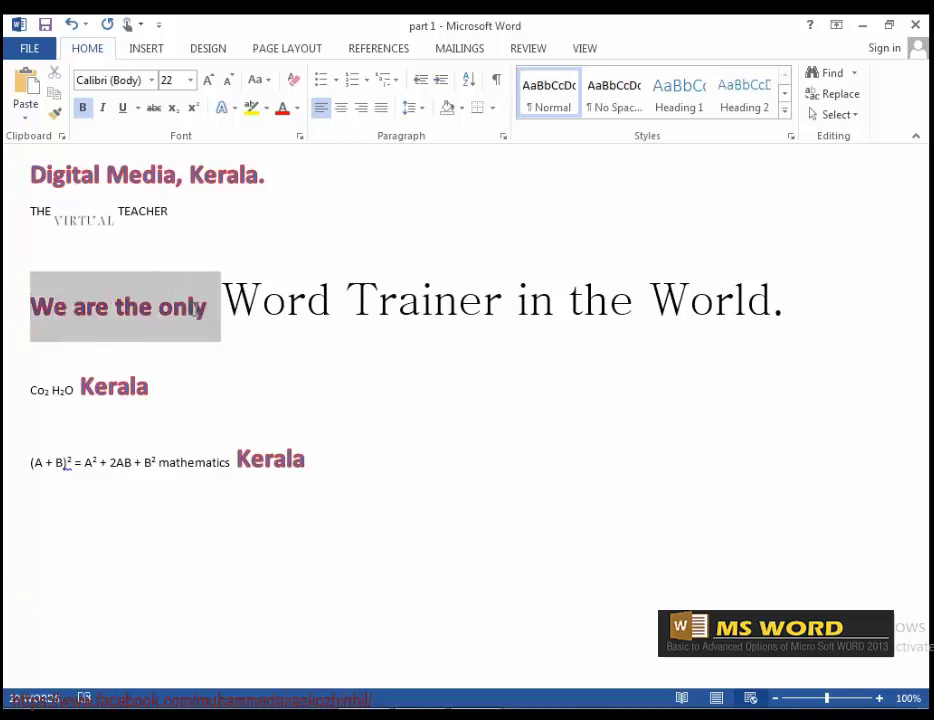
pyautogui.click(55, 112)
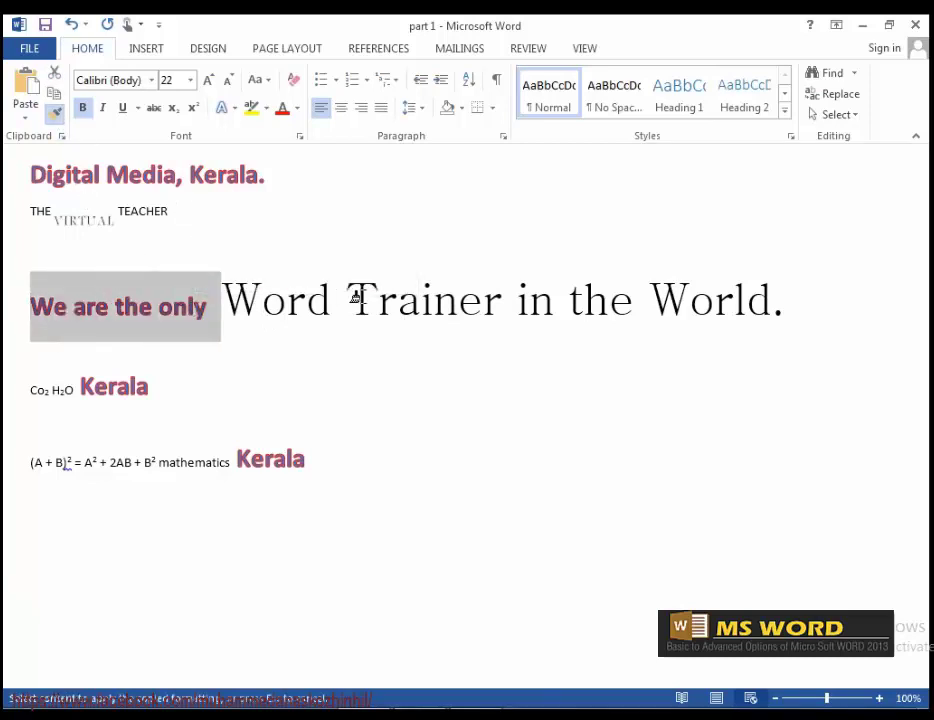
pyautogui.moveTo(379, 298); pyautogui.dragTo(490, 311)
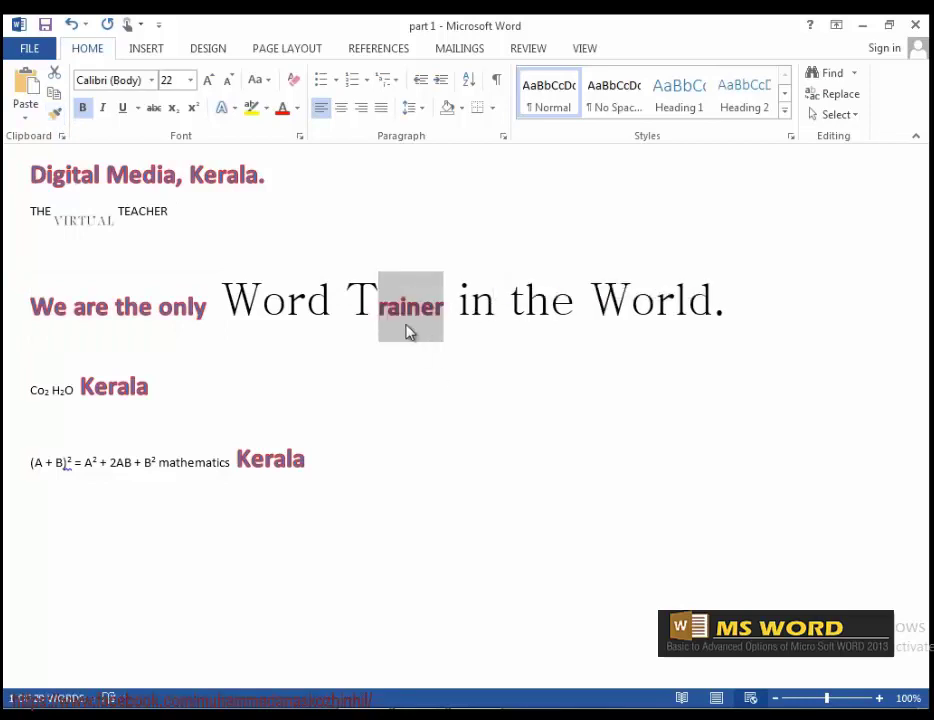
pyautogui.click(444, 346)
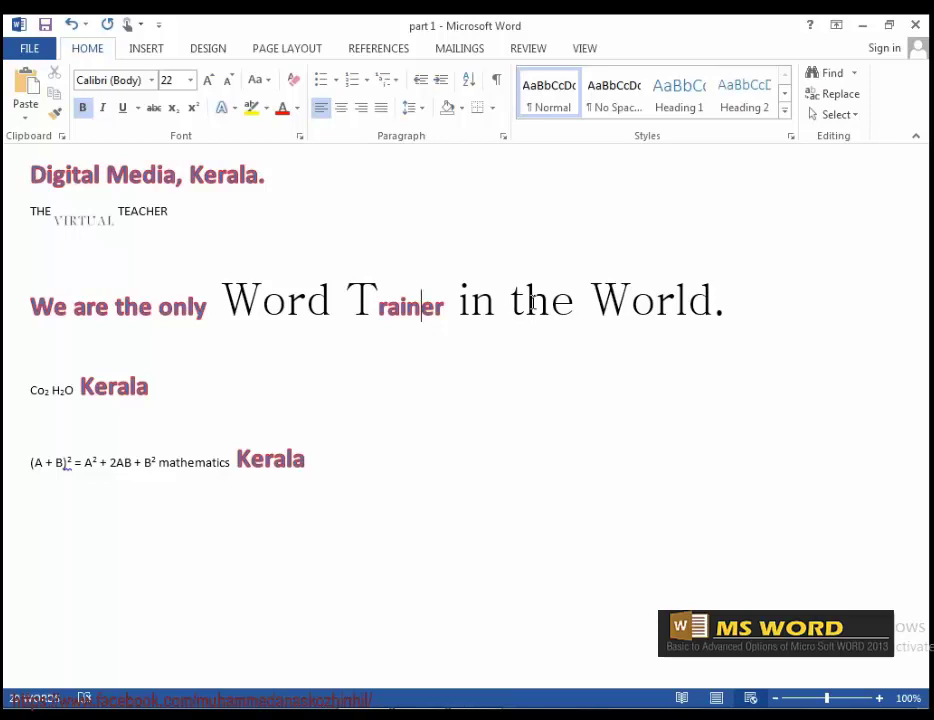
# Lock Format Painter on the "We are the only" formatting and apply it to both "Co2" and "VIRTUAL TEACHER".
pyautogui.moveTo(32, 307); pyautogui.dragTo(205, 313)
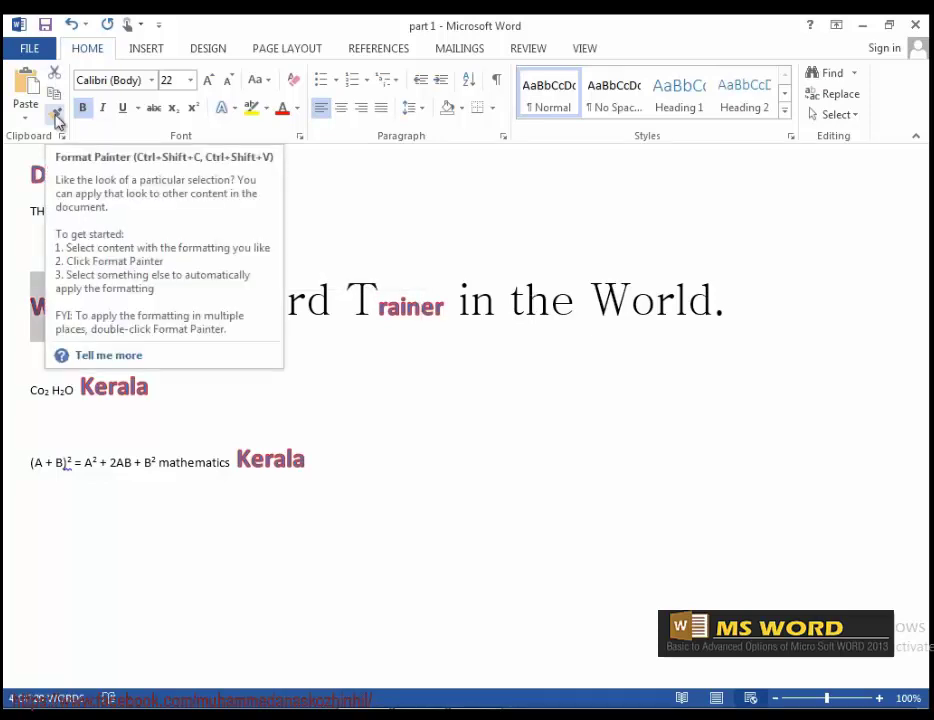
pyautogui.click(56, 116)
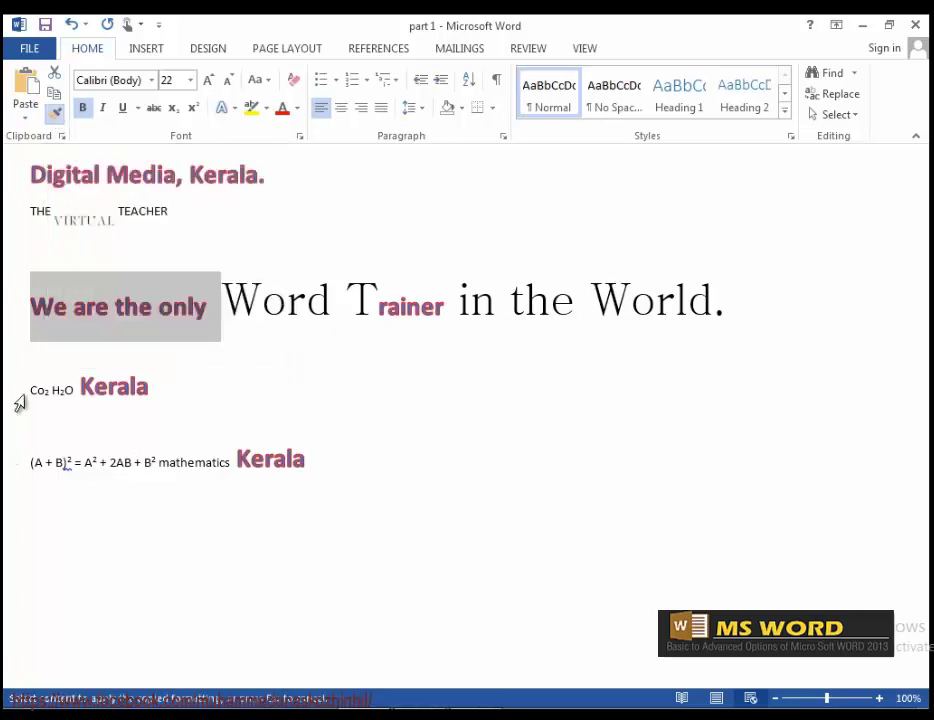
pyautogui.moveTo(20, 386); pyautogui.dragTo(50, 390)
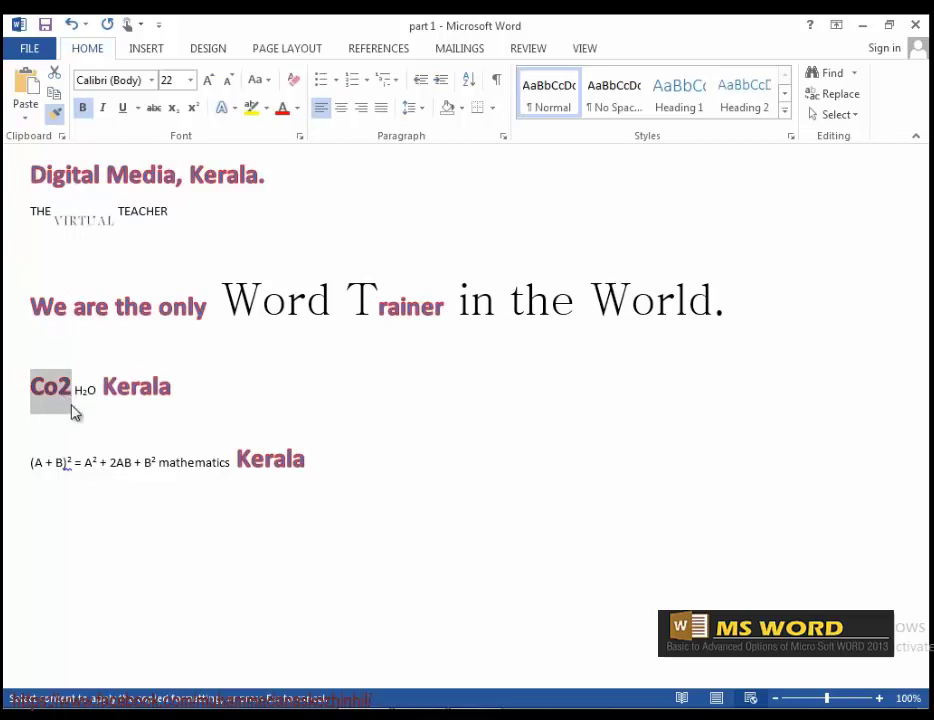
pyautogui.moveTo(108, 212); pyautogui.dragTo(166, 218)
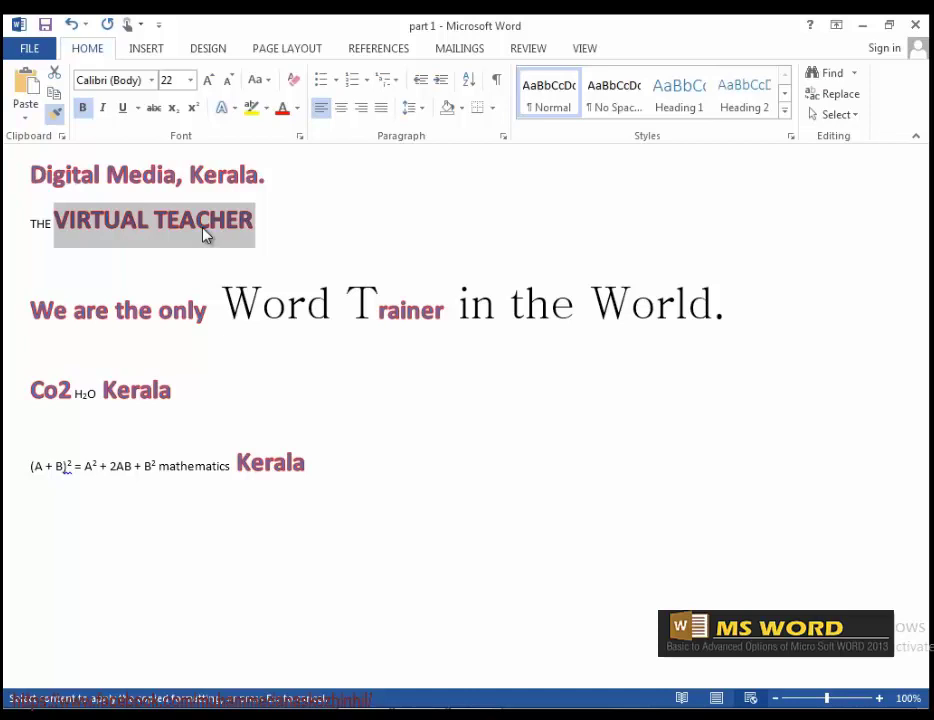
# Paste all collected clipboard items after "World." and clear the clipboard history.
pyautogui.click(62, 137)
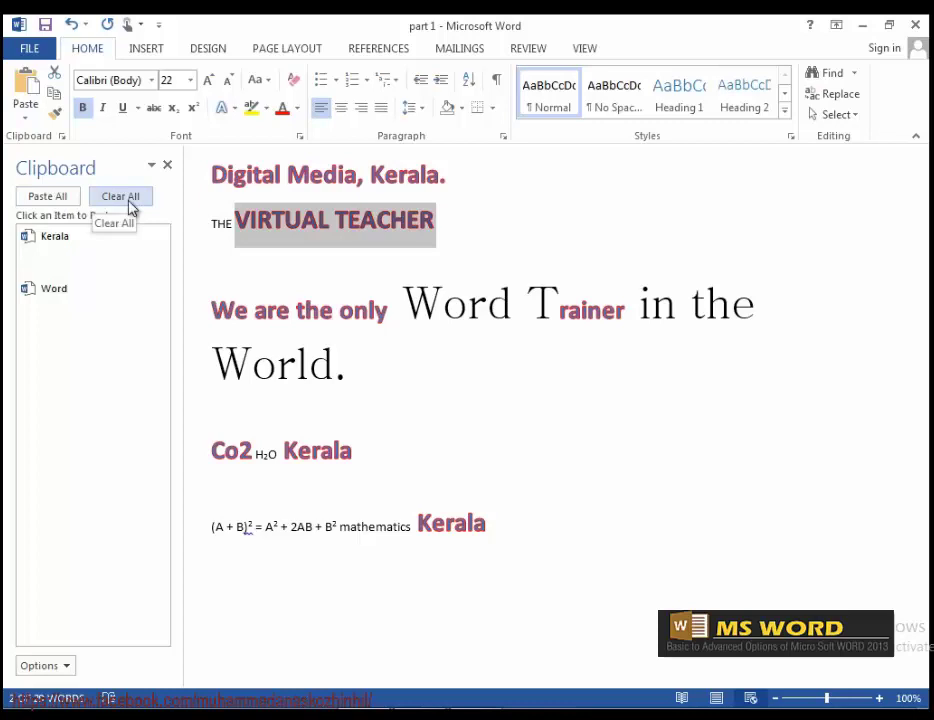
pyautogui.click(350, 366)
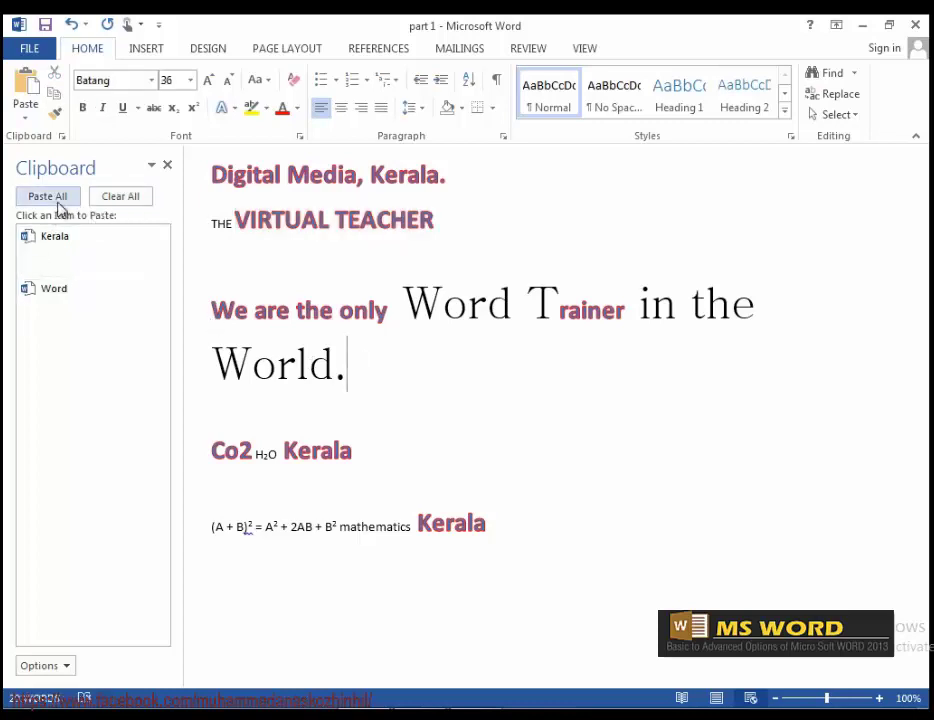
pyautogui.click(58, 203)
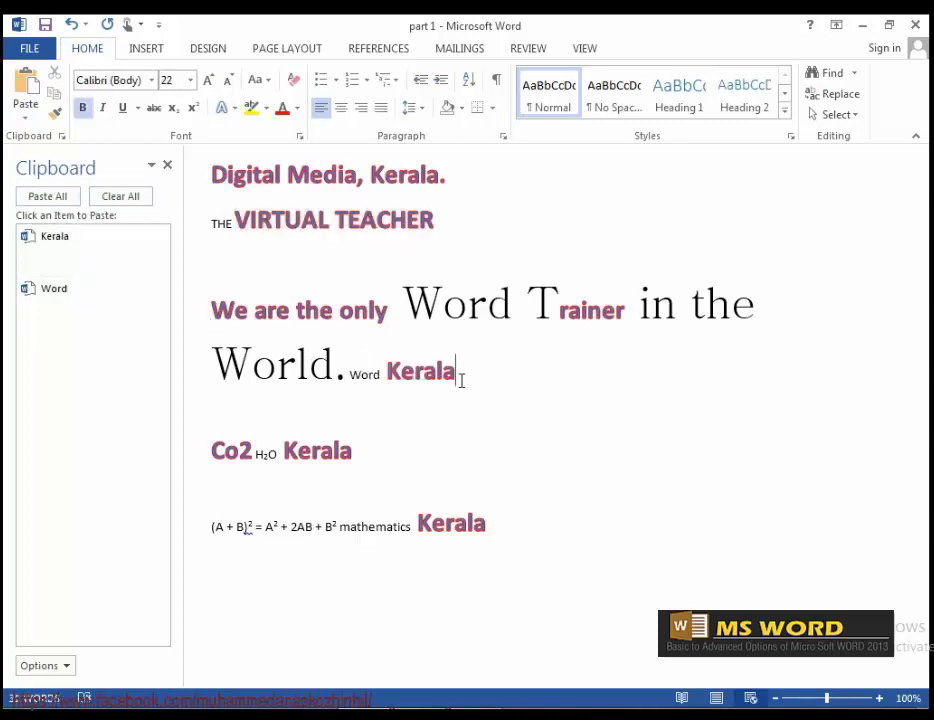
pyautogui.click(380, 462)
pyautogui.click(121, 198)
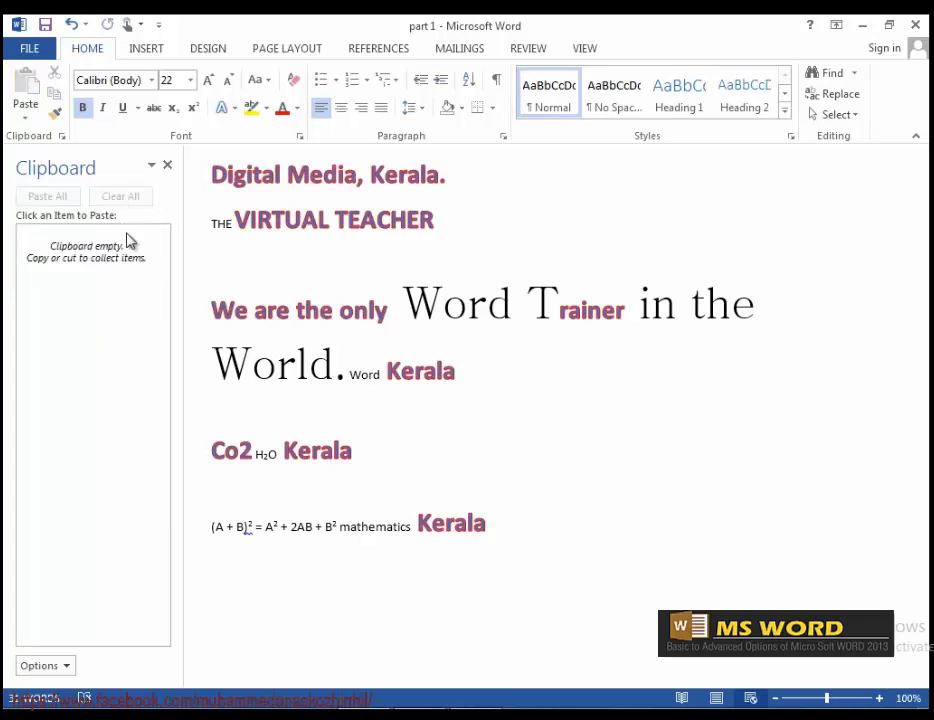